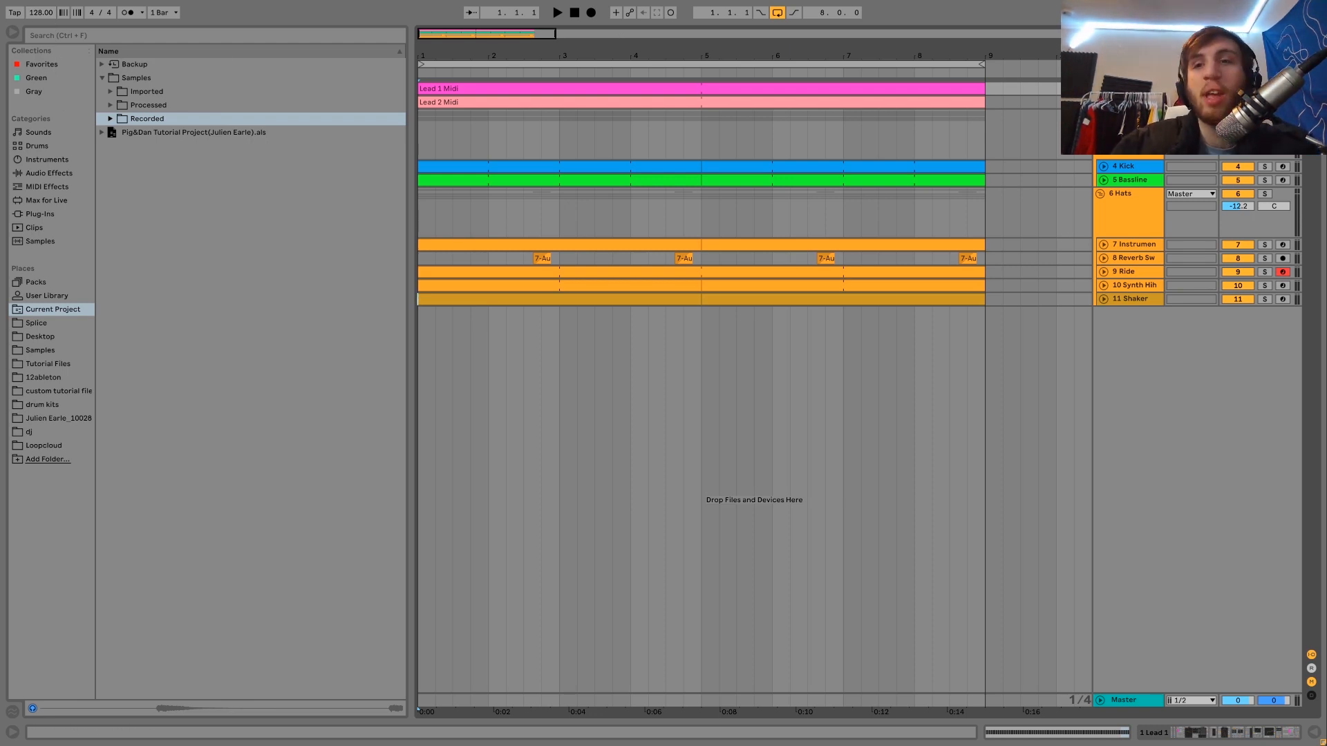
# Unfold the Lead 1 track, play it back and open its Lead 1 Midi clip in the note editor.
pyautogui.press('u')
pyautogui.press('space')
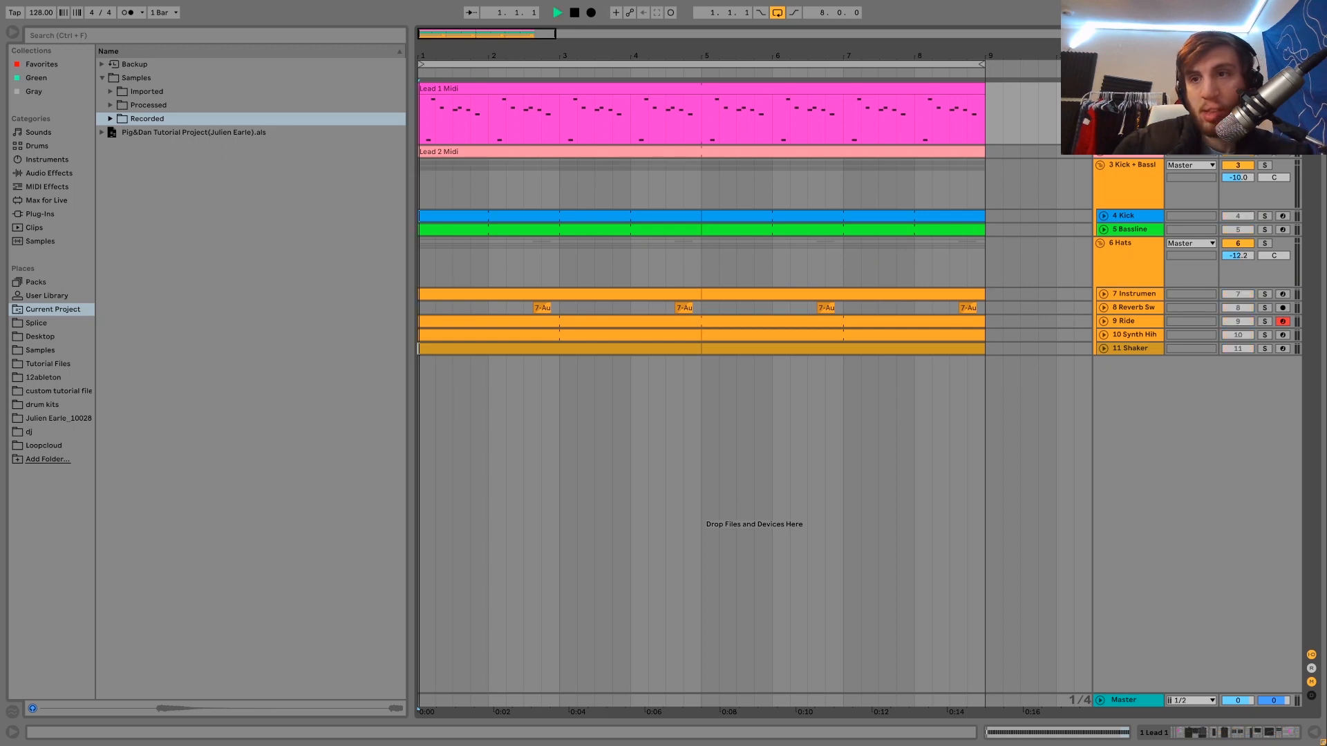
pyautogui.doubleClick(882, 84)
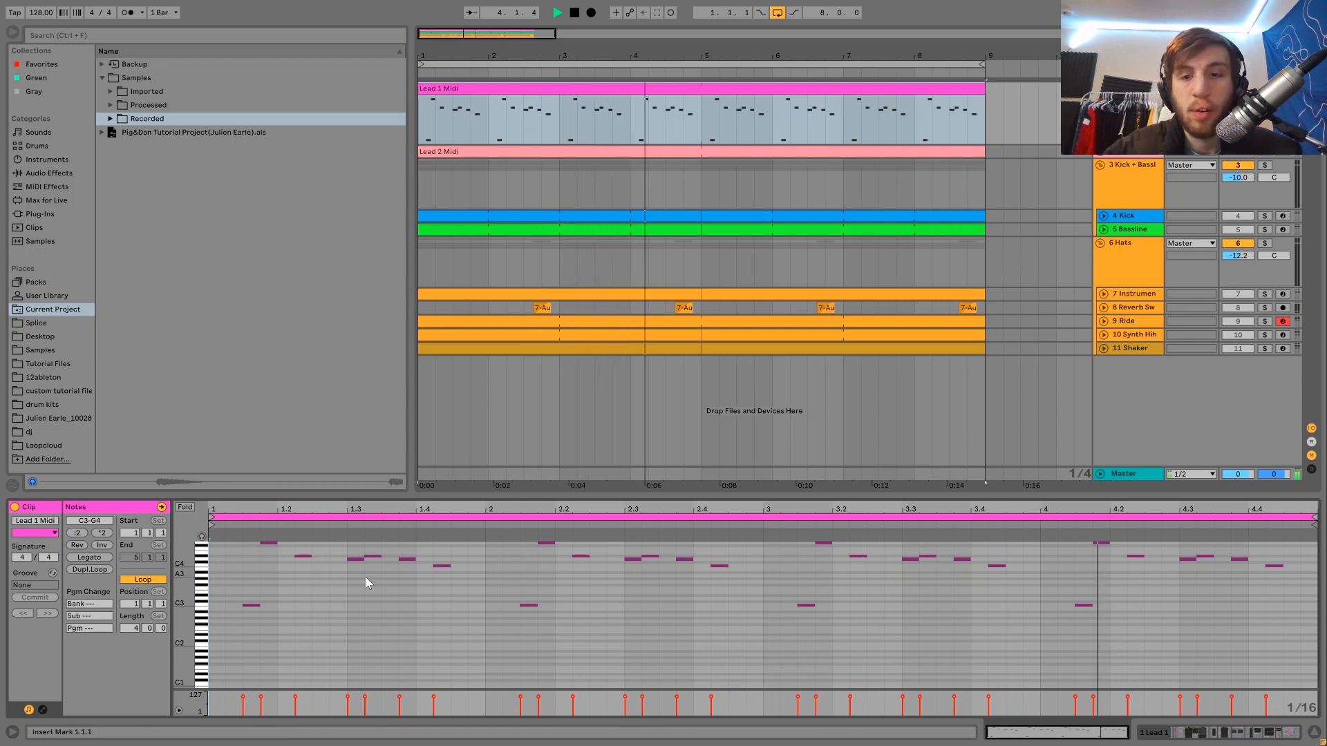
pyautogui.press('space')
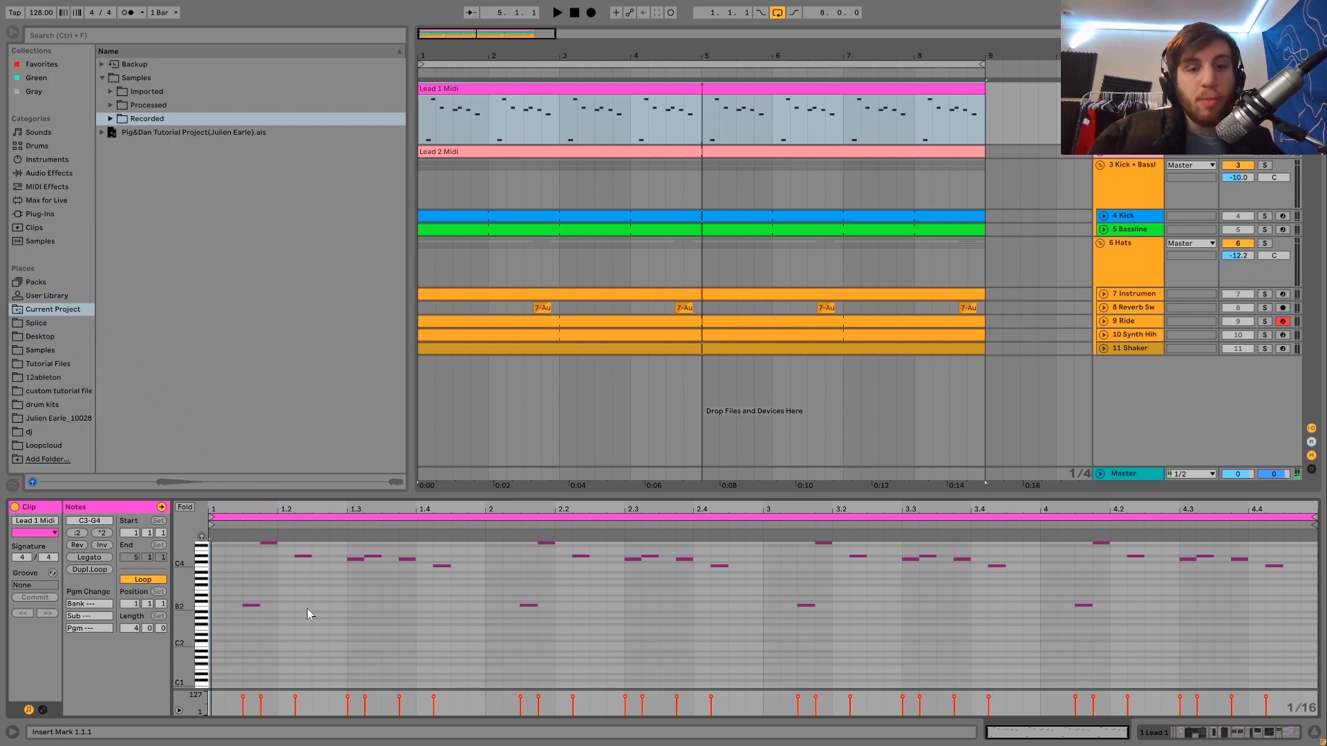
# Transpose the upper notes in the first bar of the Lead 1 Midi clip down one octave.
pyautogui.moveTo(256, 578); pyautogui.dragTo(477, 514)
pyautogui.hotkey('shift', 'Down')
pyautogui.moveTo(185, 647); pyautogui.dragTo(193, 647)
pyautogui.moveTo(193, 600); pyautogui.dragTo(189, 636)
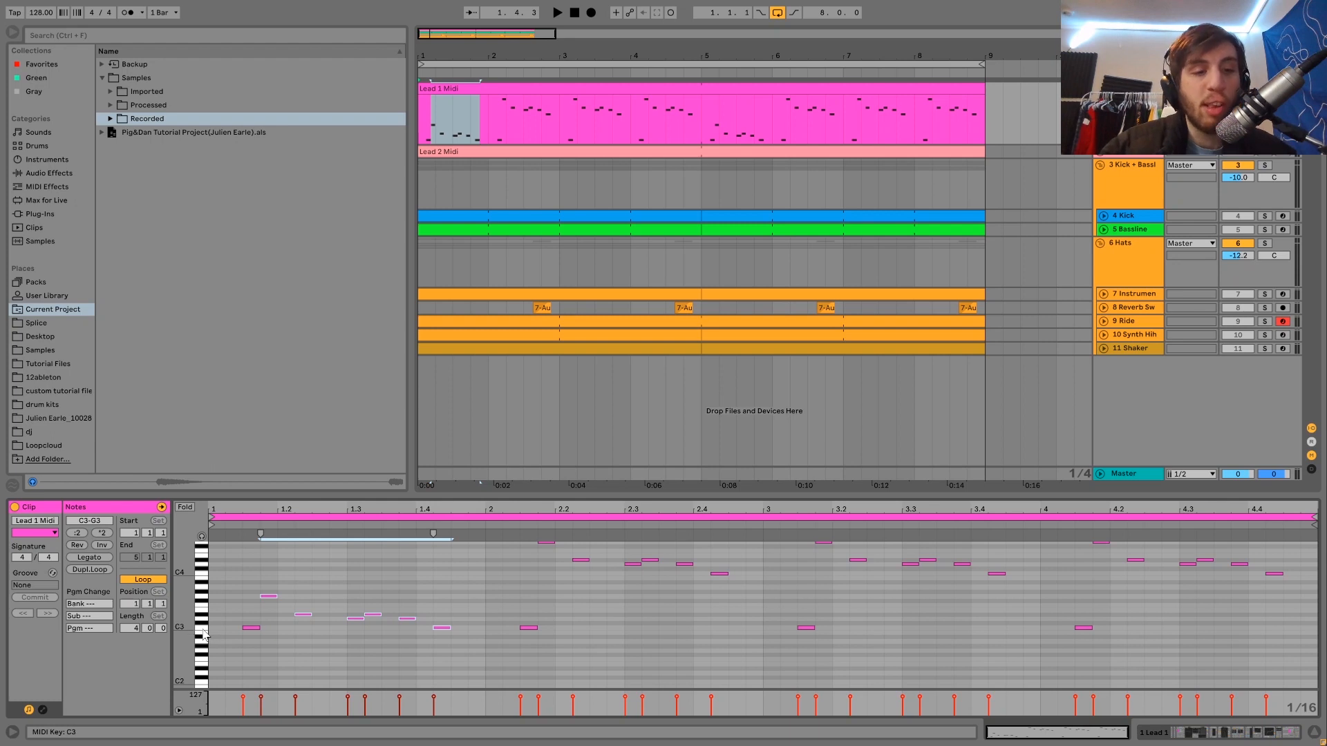
# Audition C3, D3, D#3 and G3 on the piano roll, and undo the octave transposition.
pyautogui.click(204, 633)
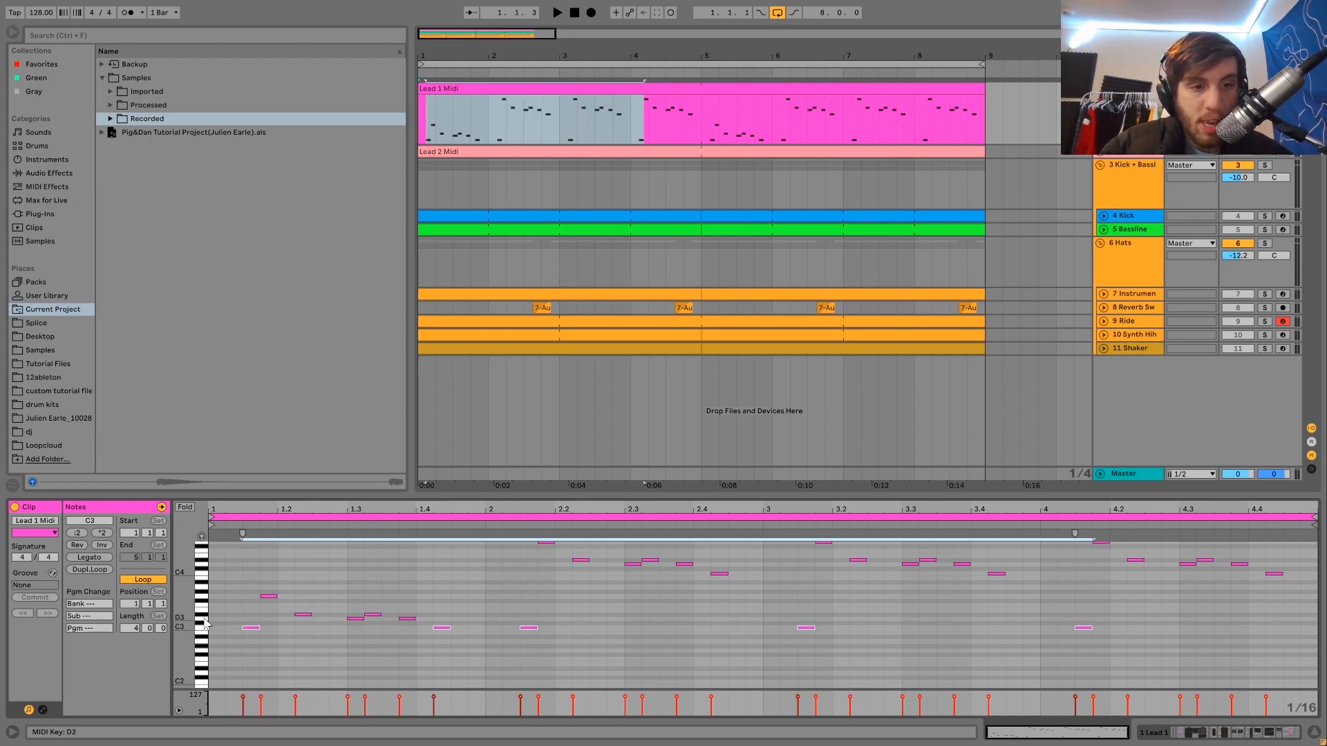
pyautogui.click(205, 623)
pyautogui.click(203, 615)
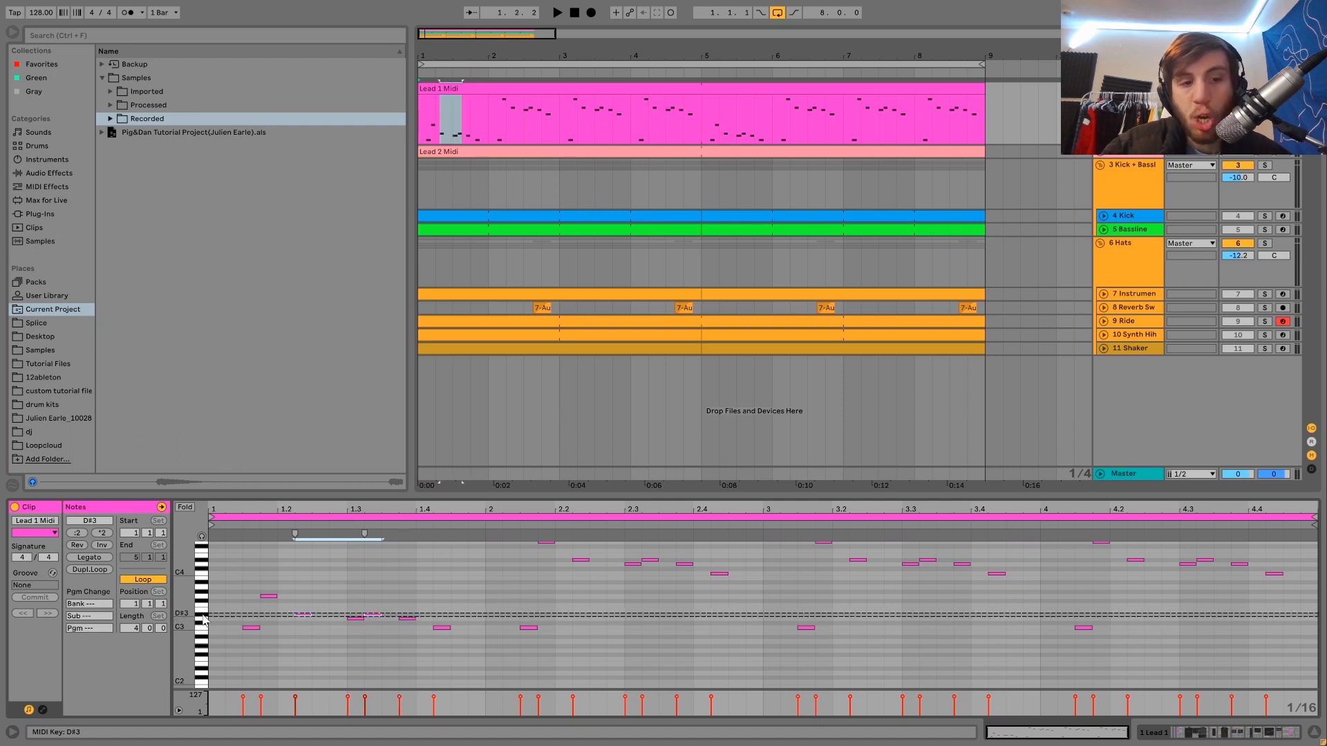
pyautogui.click(202, 598)
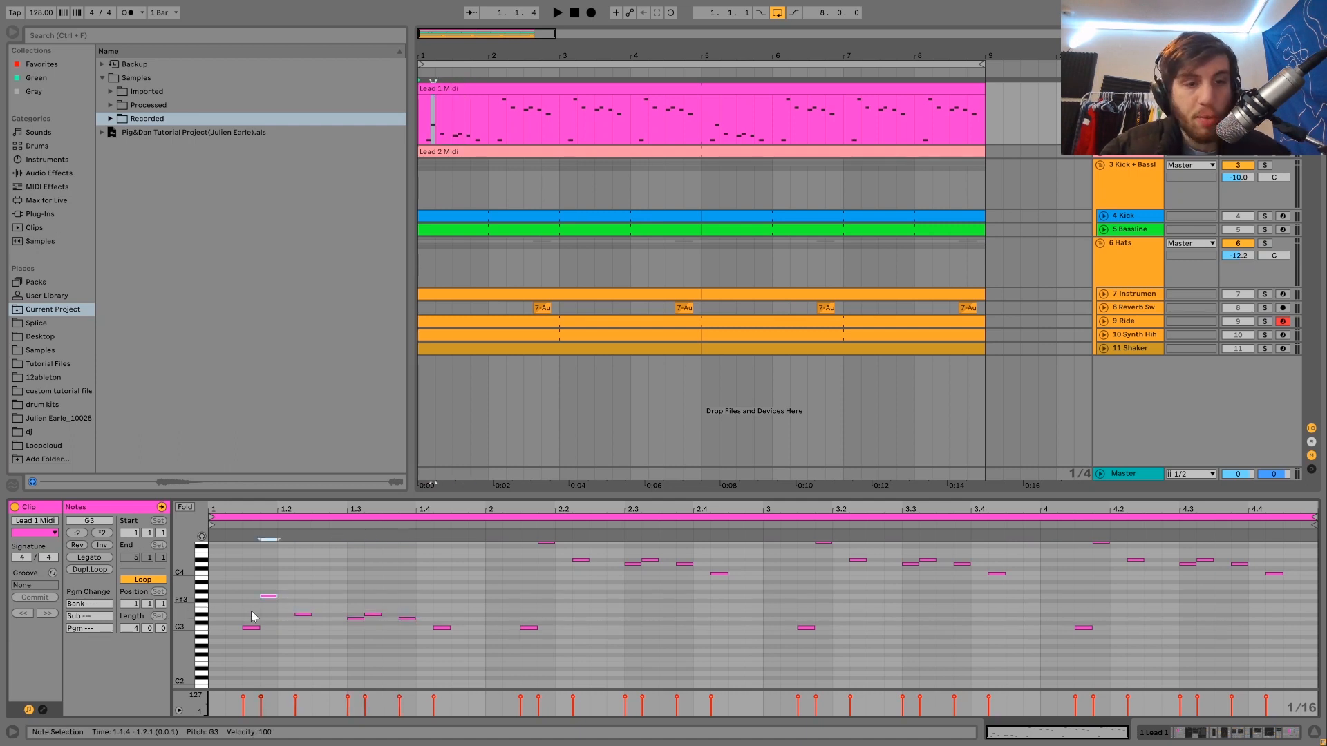
pyautogui.hotkey('ctrl', 'z')
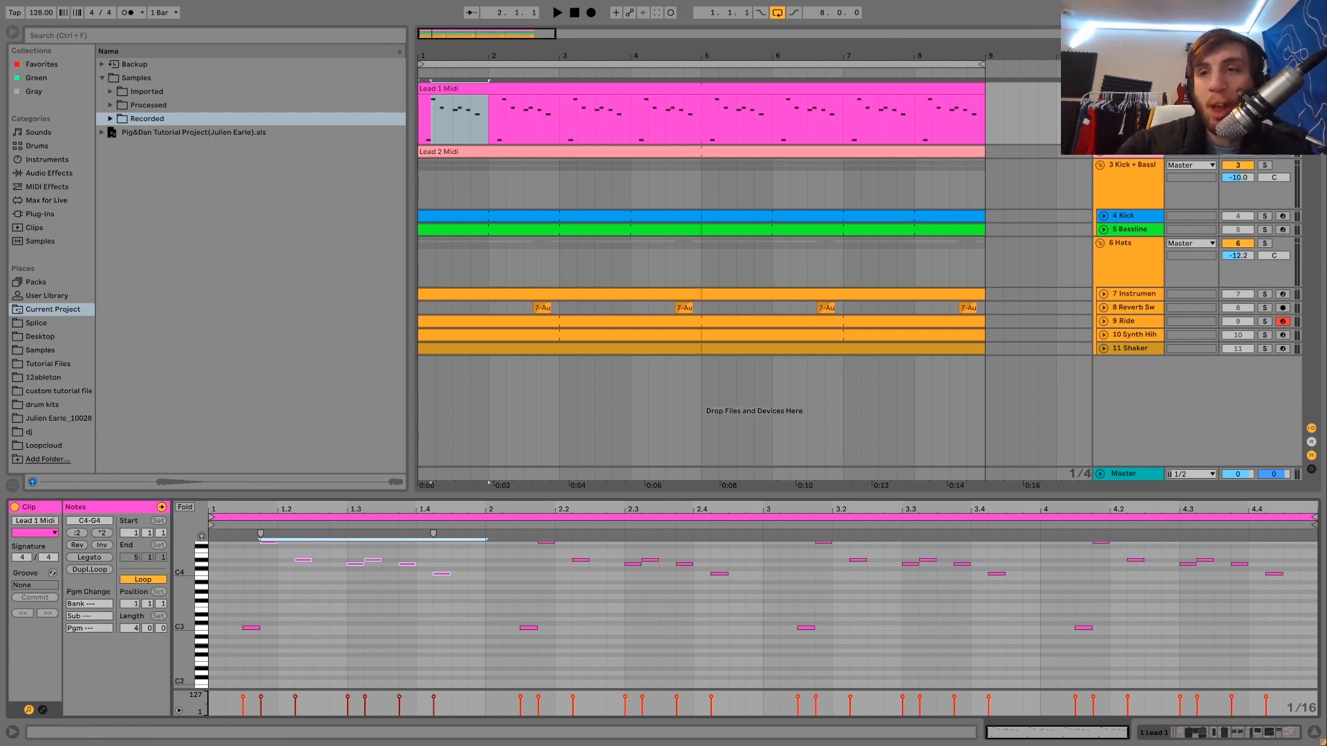
# Unsolo Lead 1, play it with the full arrangement and open the track's device chain.
pyautogui.click(1263, 88)
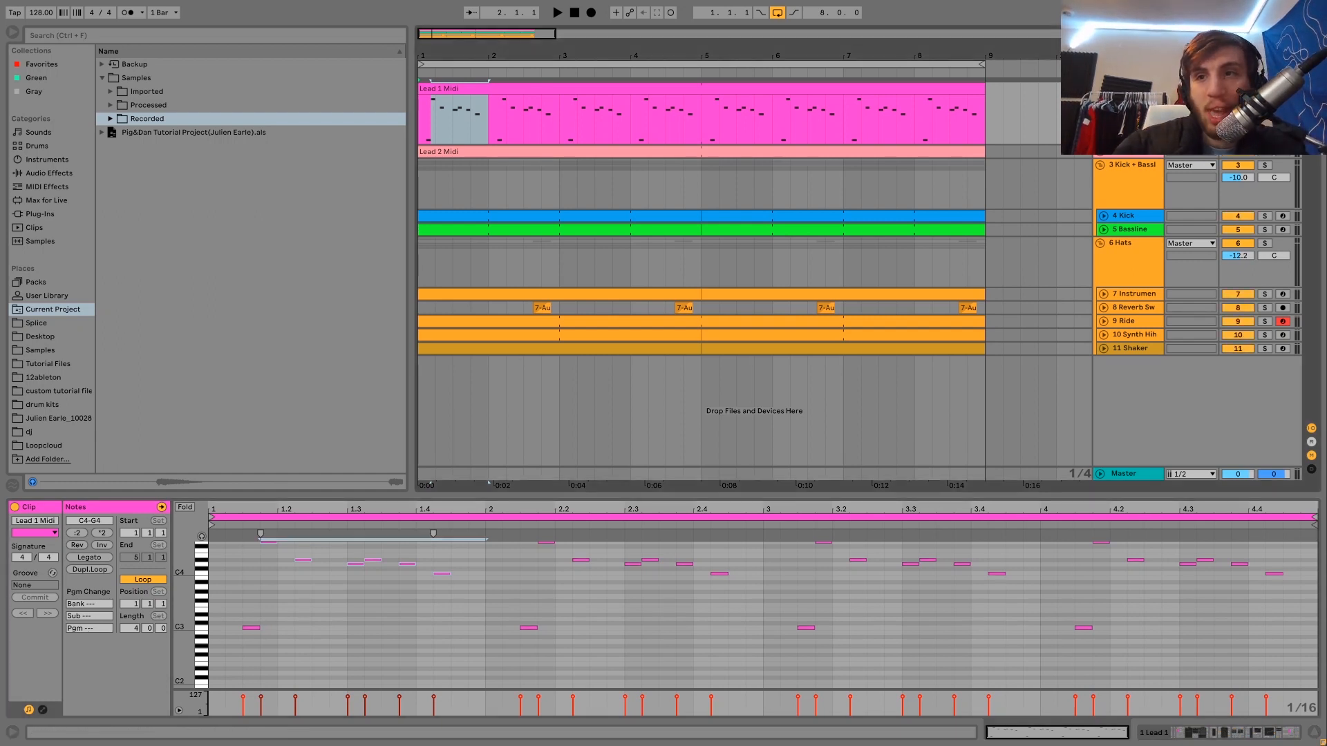
pyautogui.click(805, 88)
pyautogui.press('space')
pyautogui.doubleClick(1128, 88)
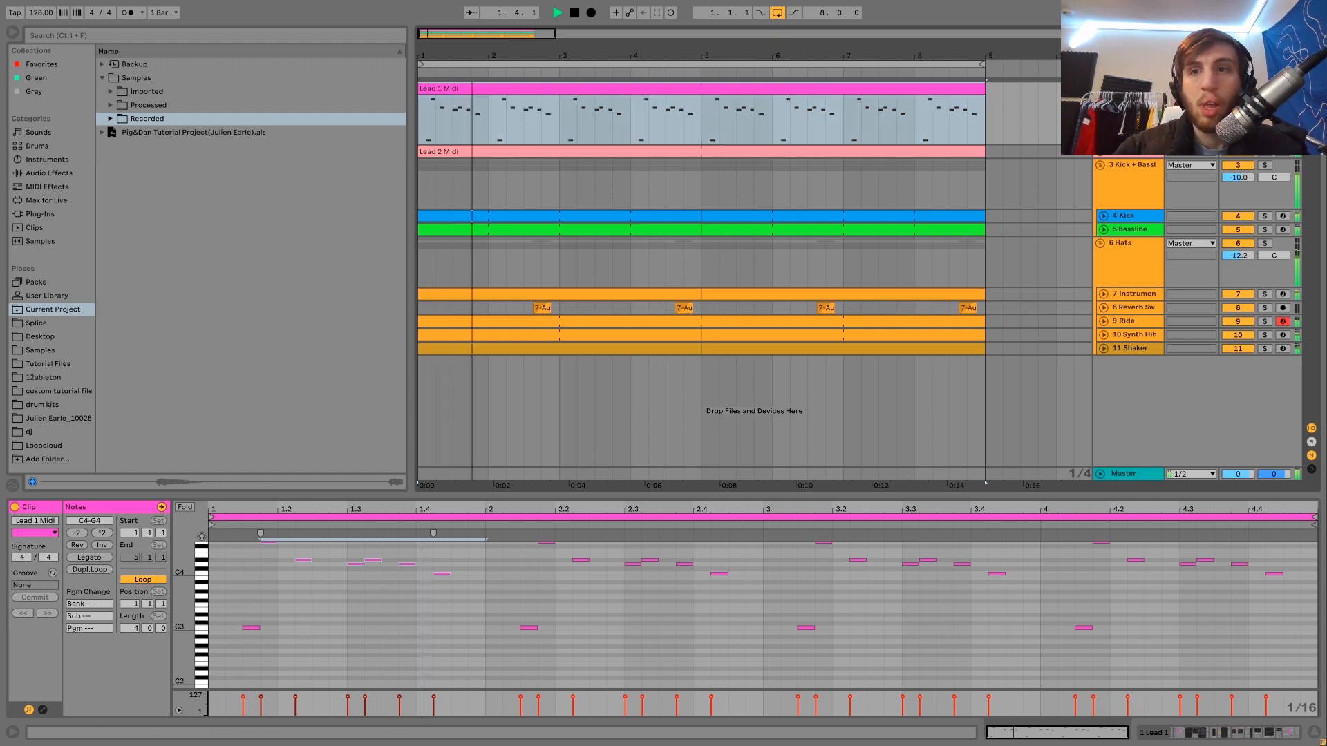
pyautogui.press('space')
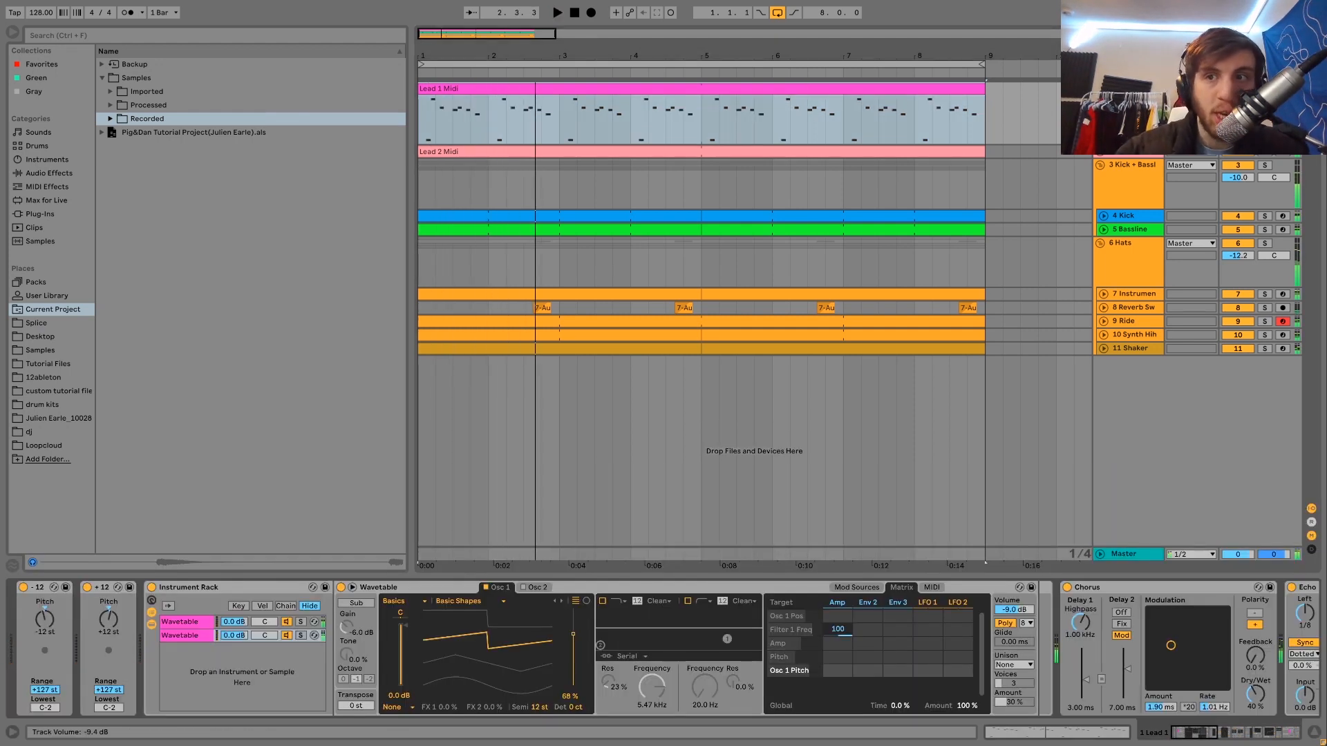
# Solo Lead 1 and delete the -12 and +12 Pitch devices in front of its Instrument Rack.
pyautogui.click(1264, 89)
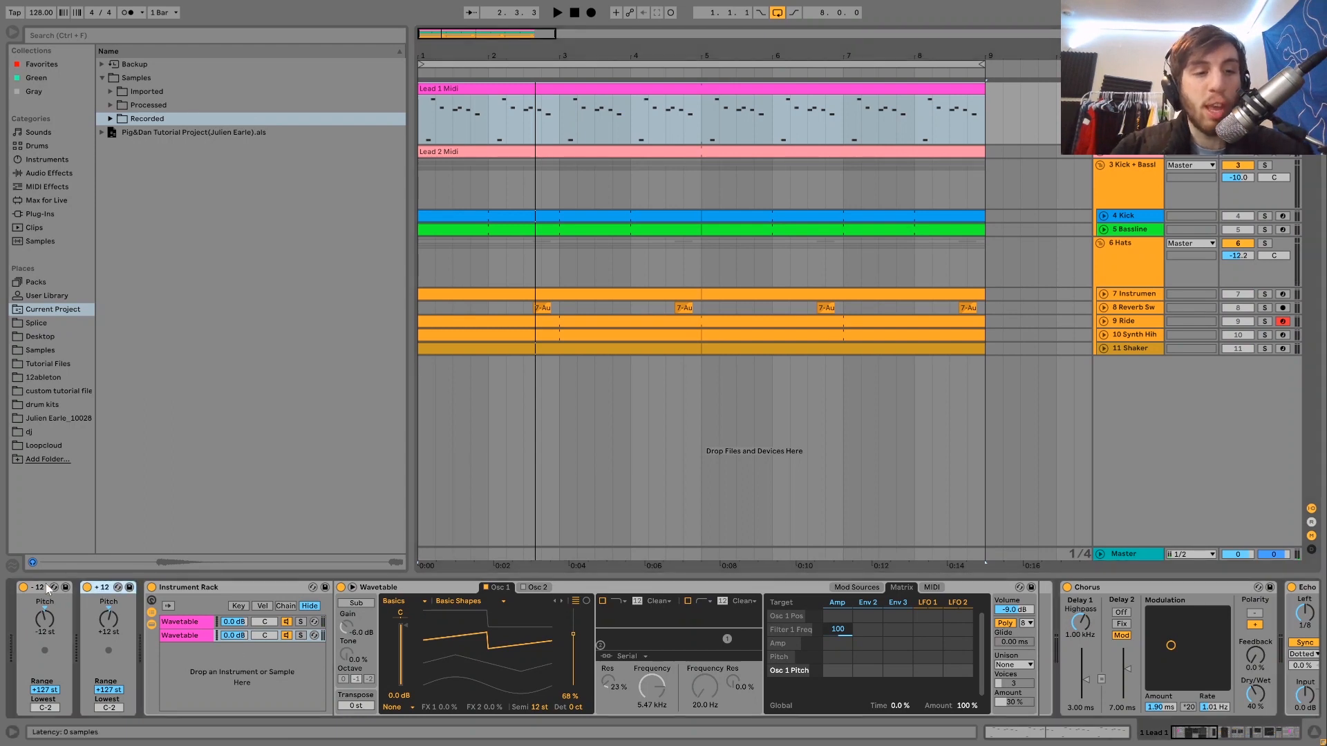
pyautogui.press('Delete')
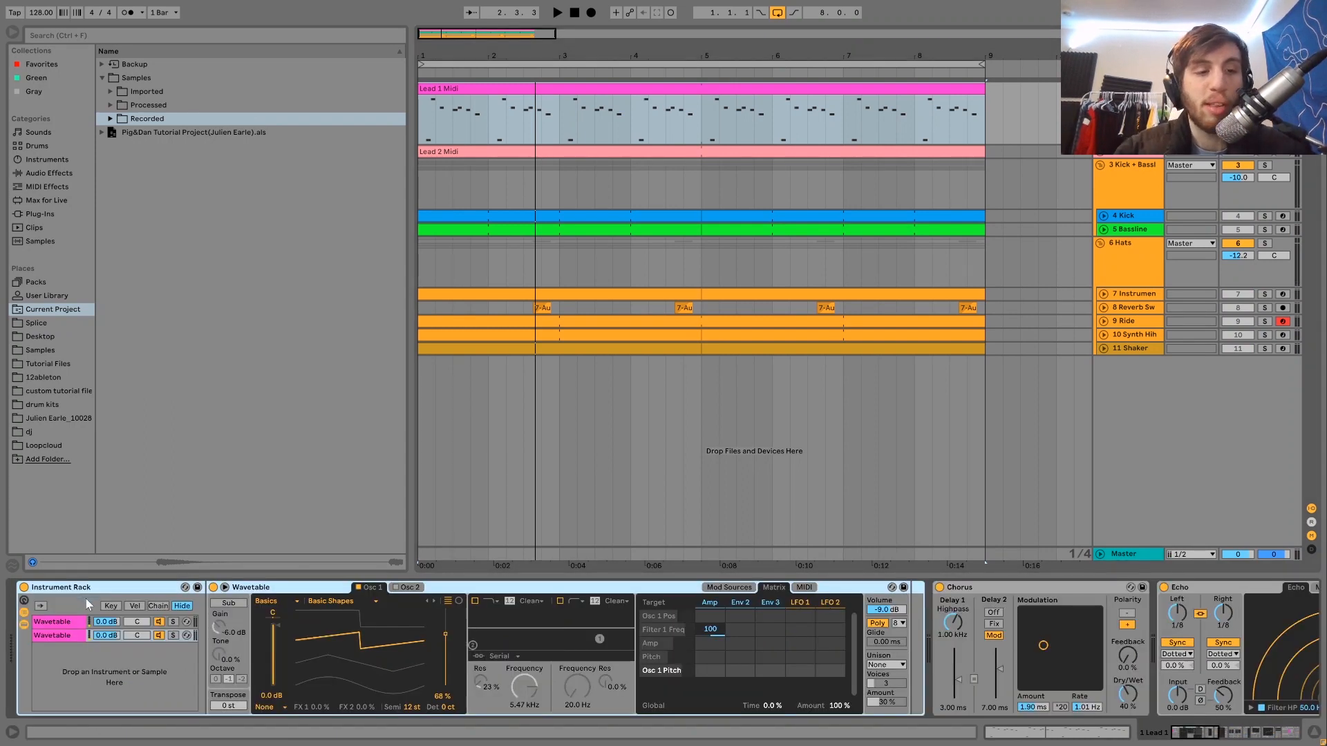
# Solo the two Wavetable chains in turn during playback to compare their sounds.
pyautogui.click(65, 623)
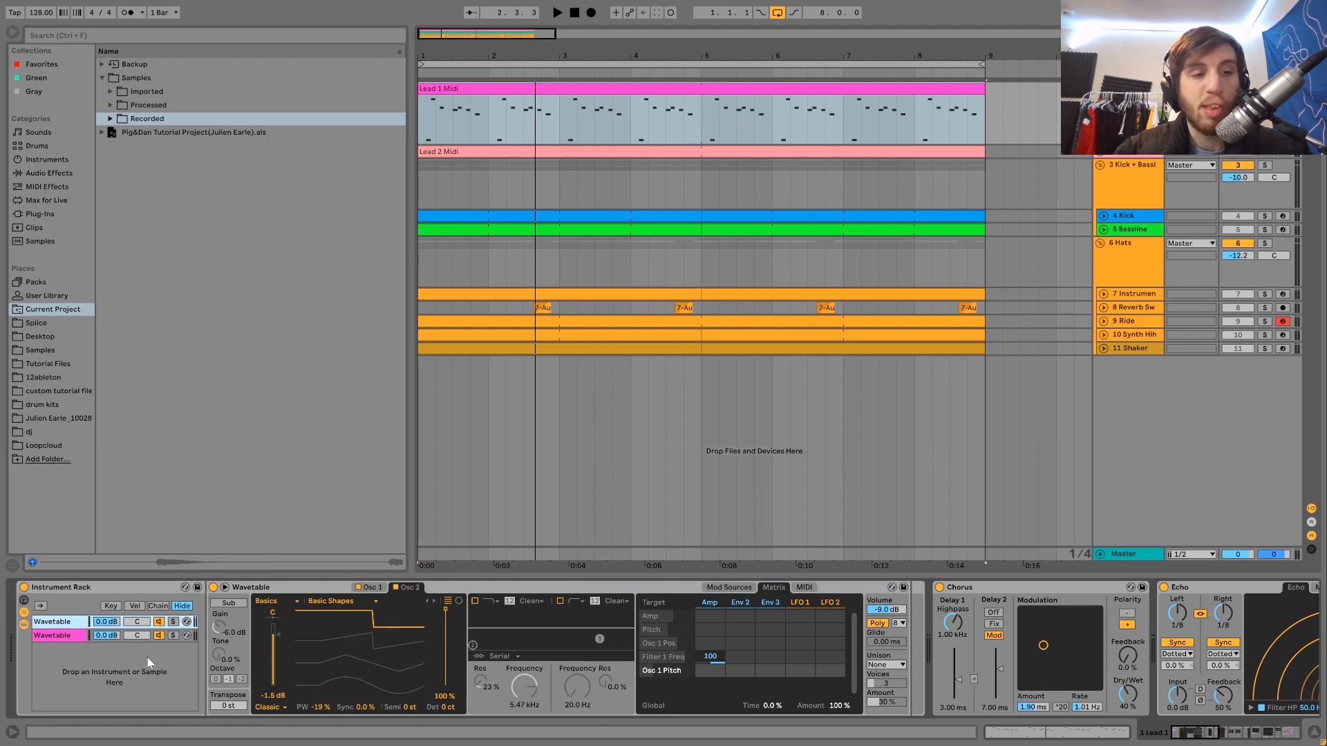
pyautogui.press('space')
pyautogui.click(173, 624)
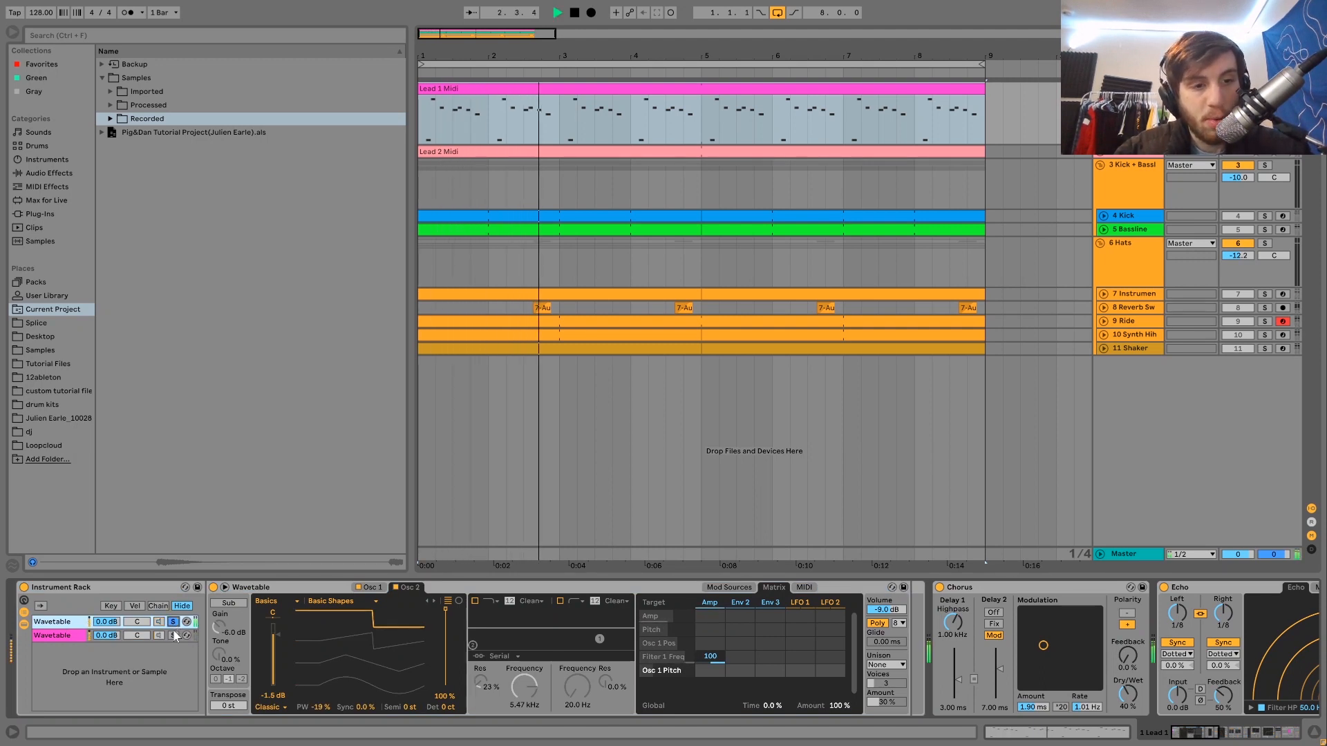
pyautogui.click(173, 636)
pyautogui.press('space')
pyautogui.click(173, 635)
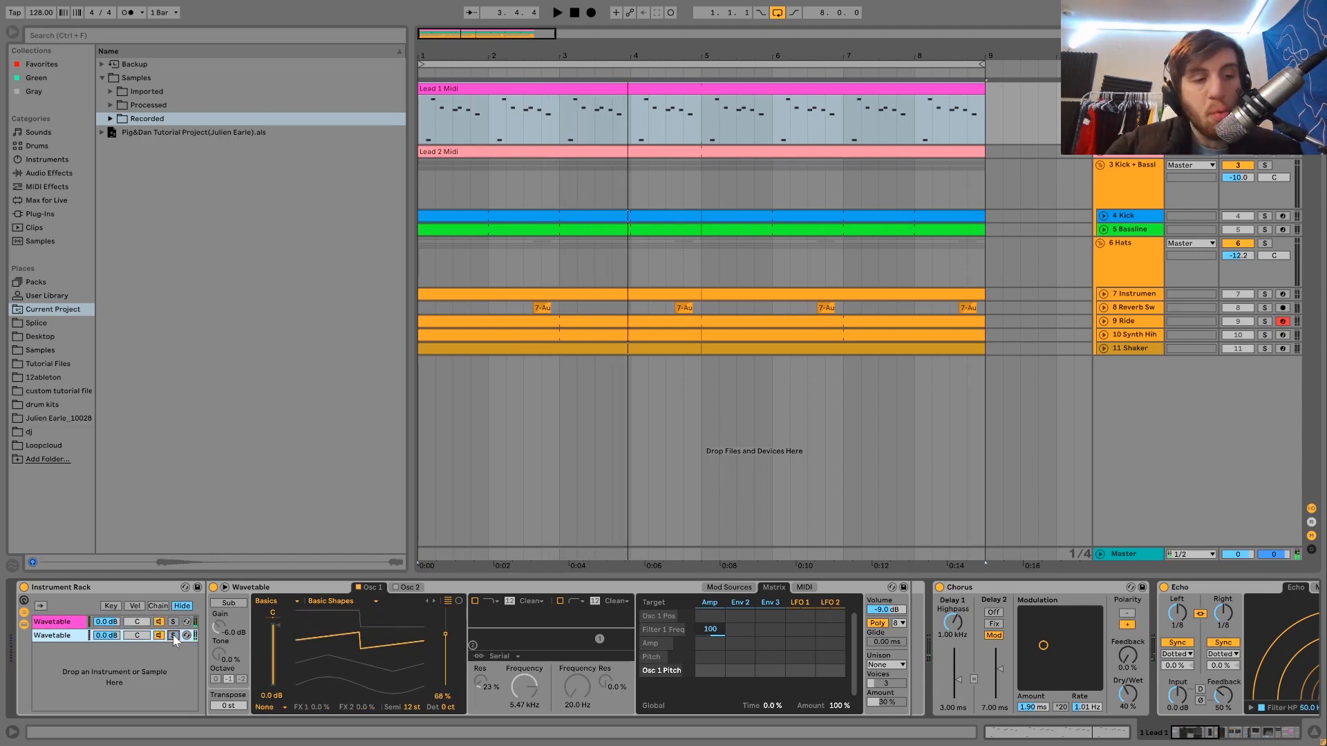
pyautogui.click(173, 622)
pyautogui.press('space')
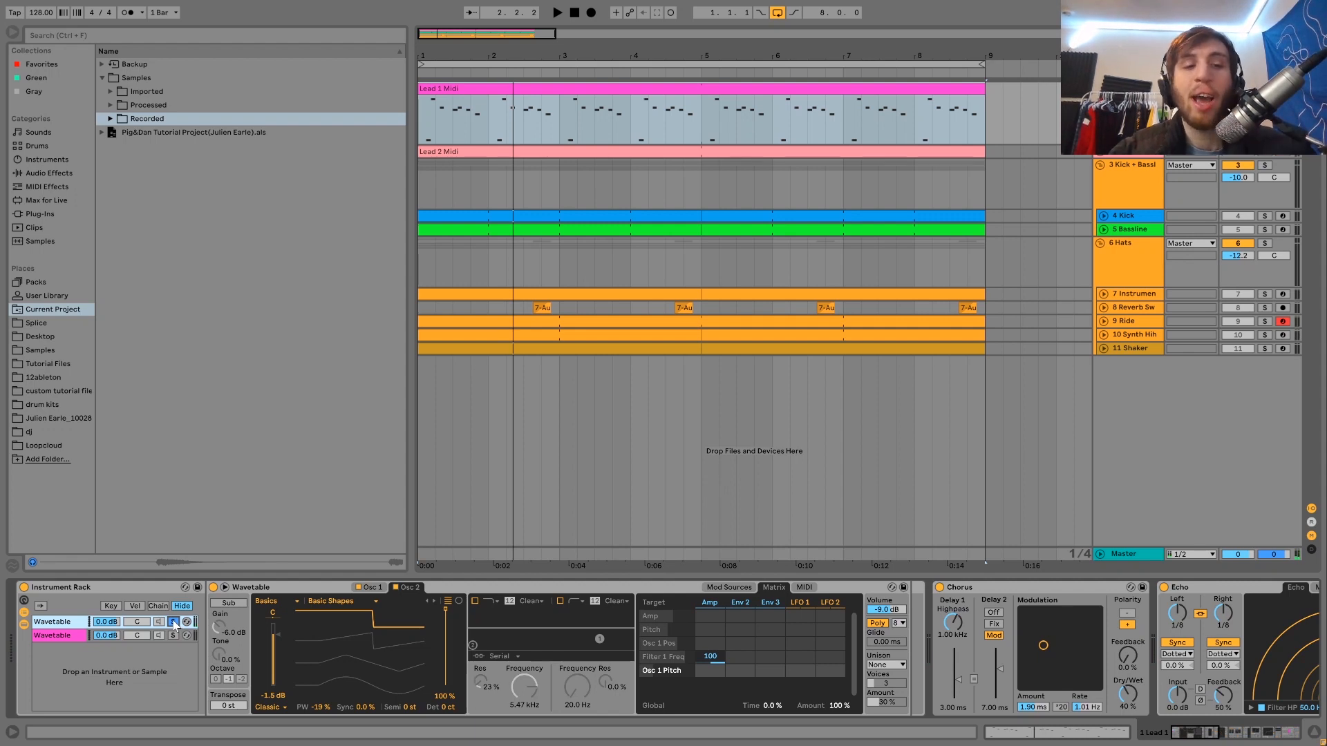
# Play both Wavetable chains of the Instrument Rack together without chain solo.
pyautogui.click(69, 635)
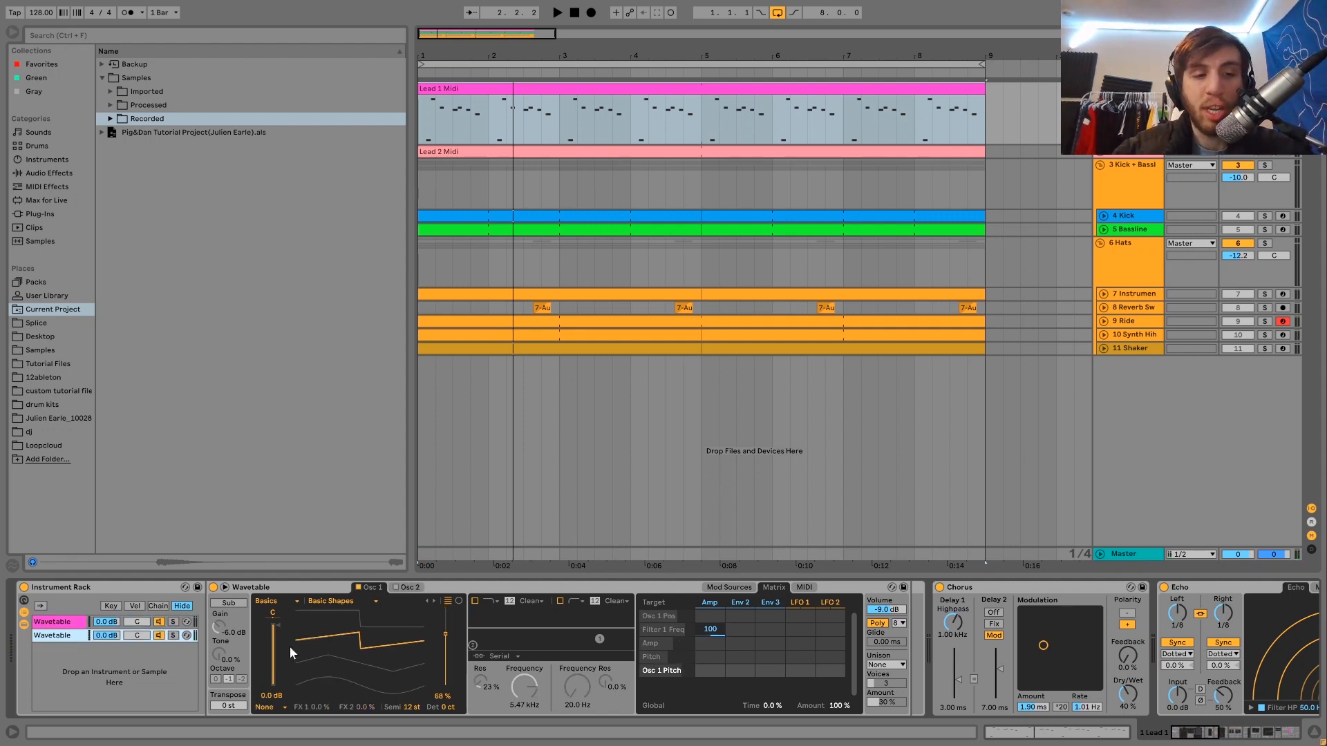
pyautogui.press('space')
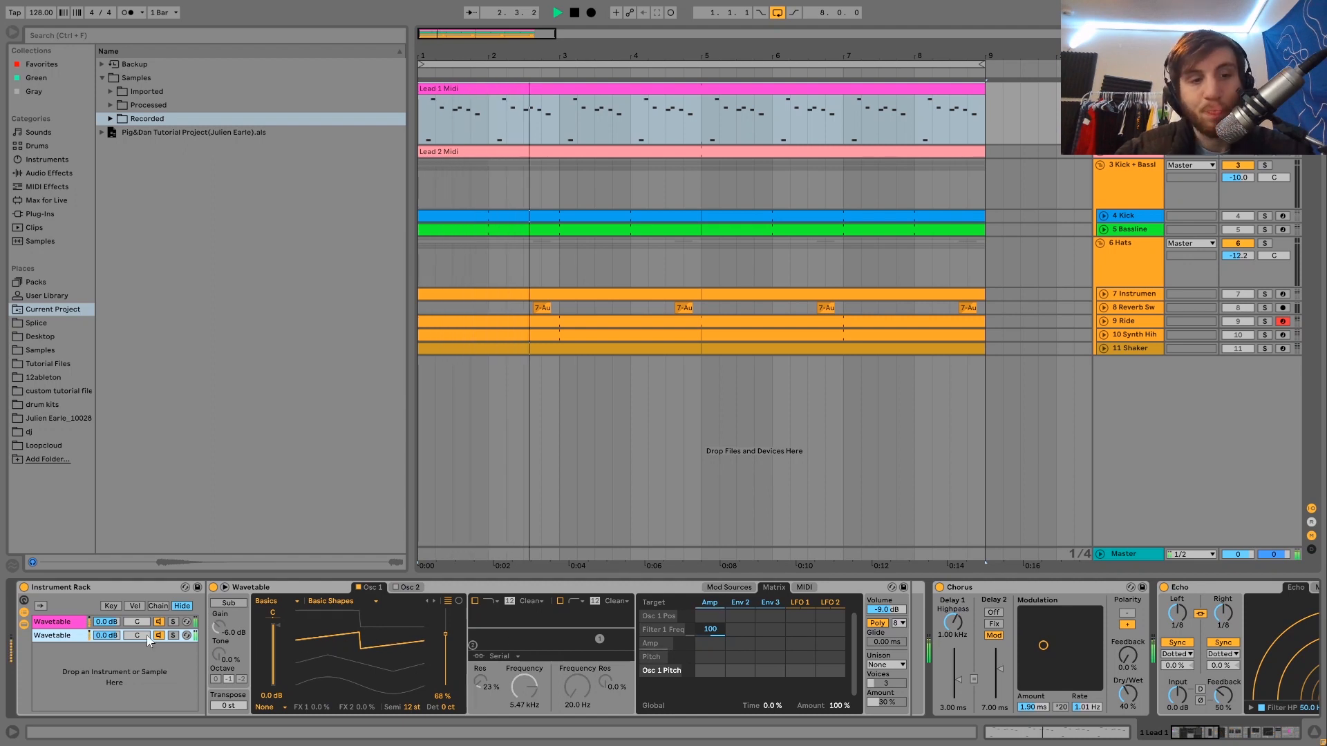
pyautogui.click(101, 637)
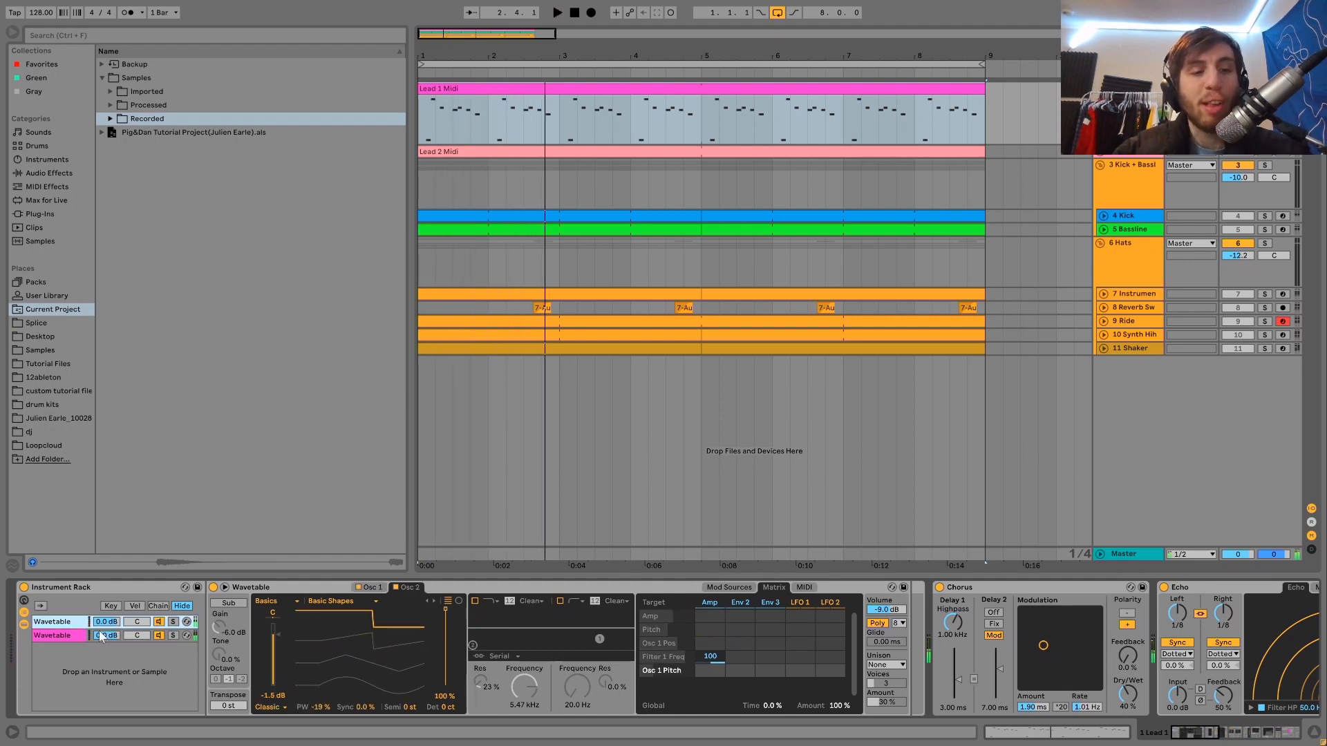
# Solo the first Wavetable chain and examine its Osc 1, Osc 2 and Amp envelope settings.
pyautogui.click(173, 622)
pyautogui.click(369, 585)
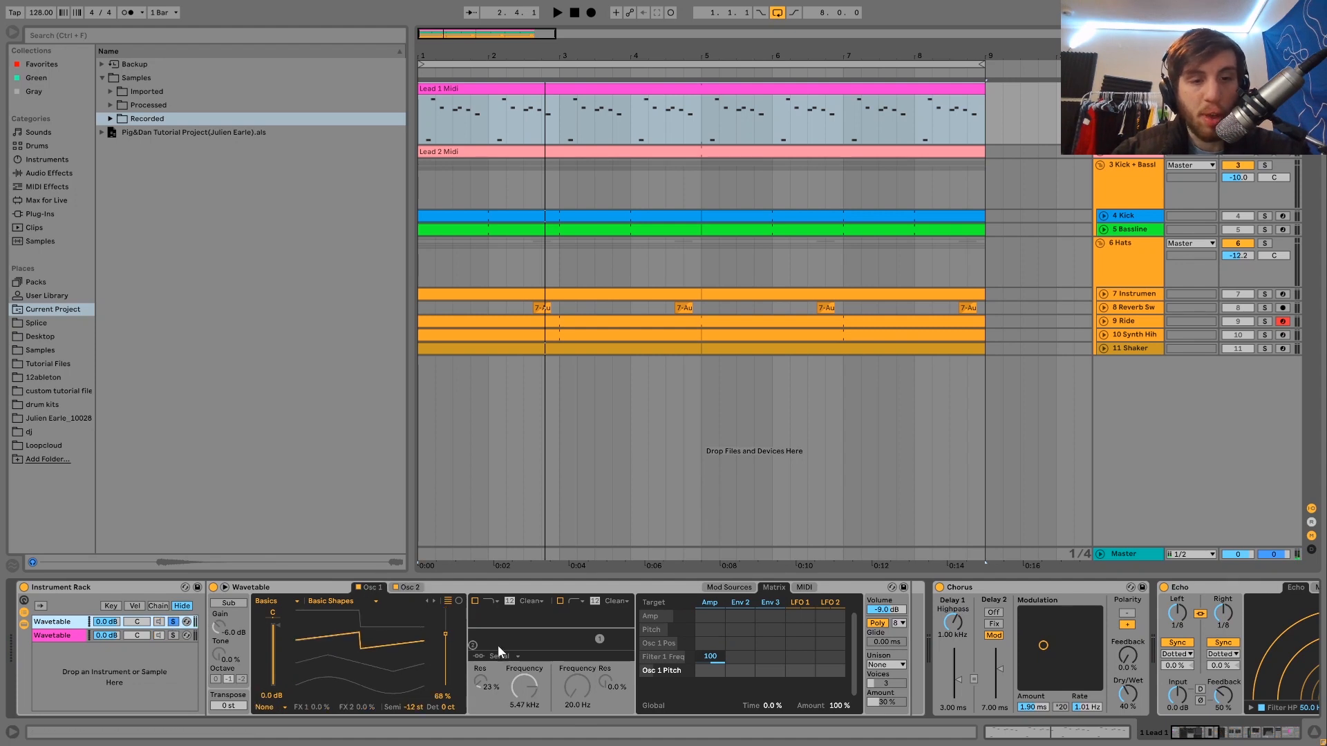
pyautogui.click(406, 587)
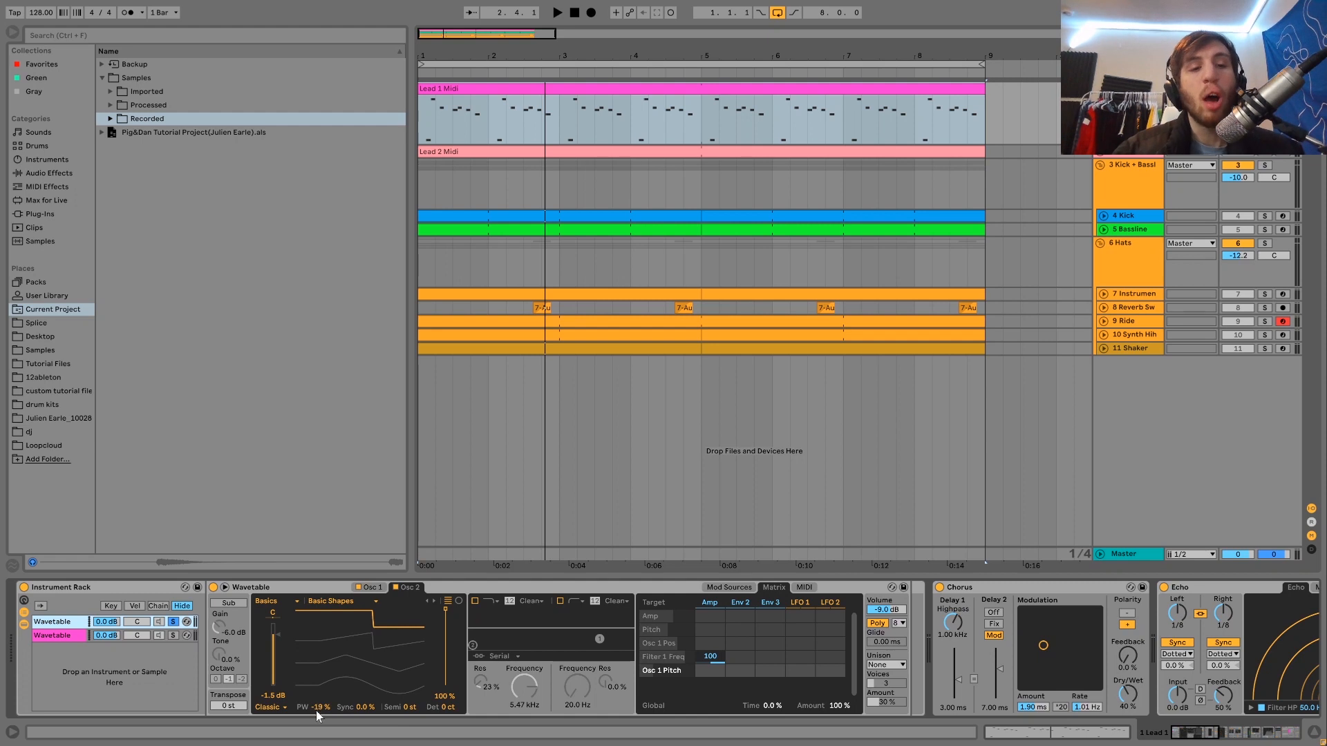
pyautogui.click(729, 588)
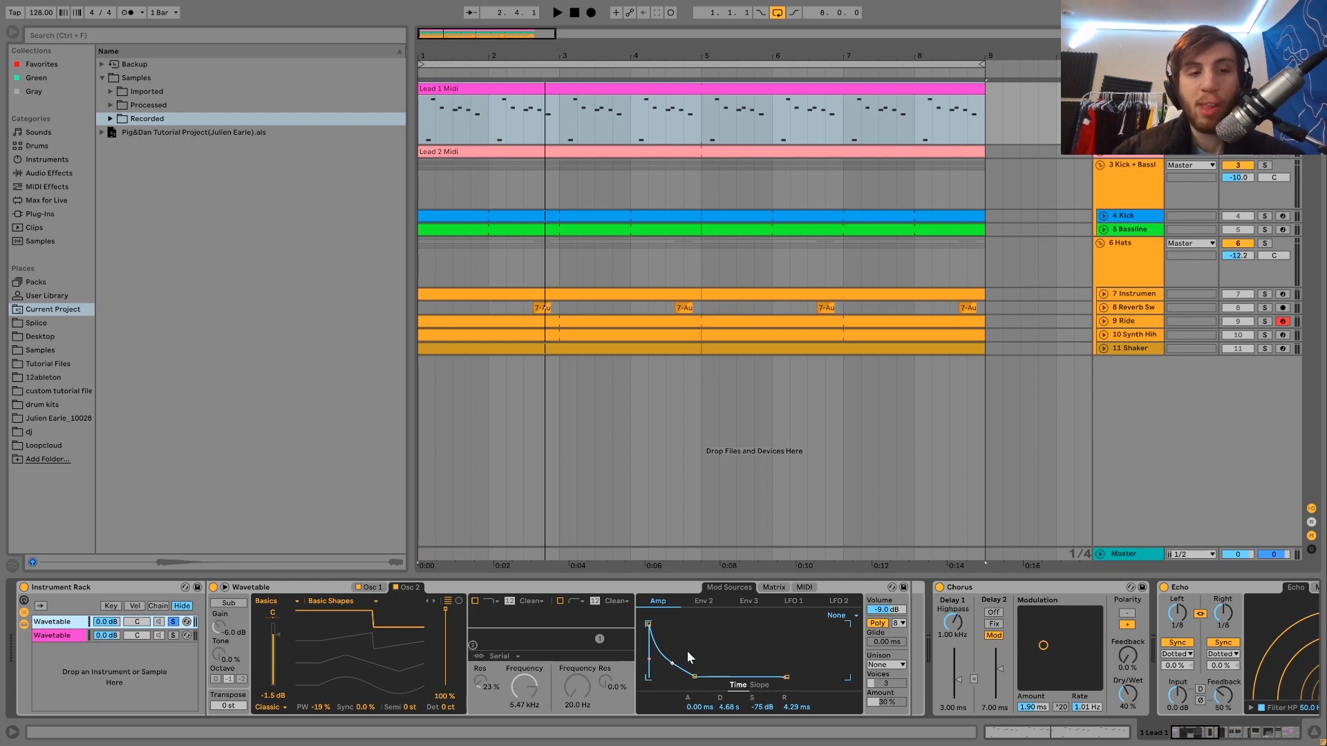
# Solo the second Wavetable chain to examine its oscillator and Amp envelope, and play the lead again.
pyautogui.click(176, 635)
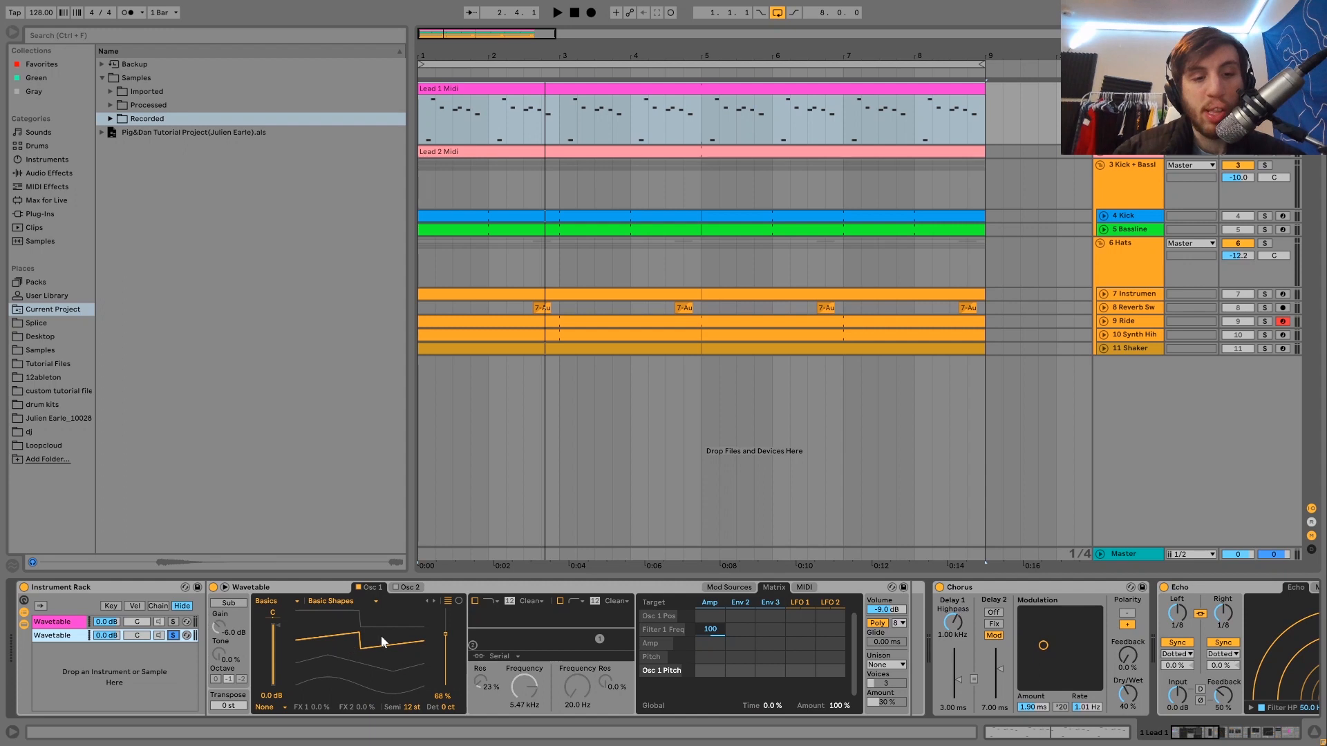
pyautogui.click(730, 588)
pyautogui.press('space')
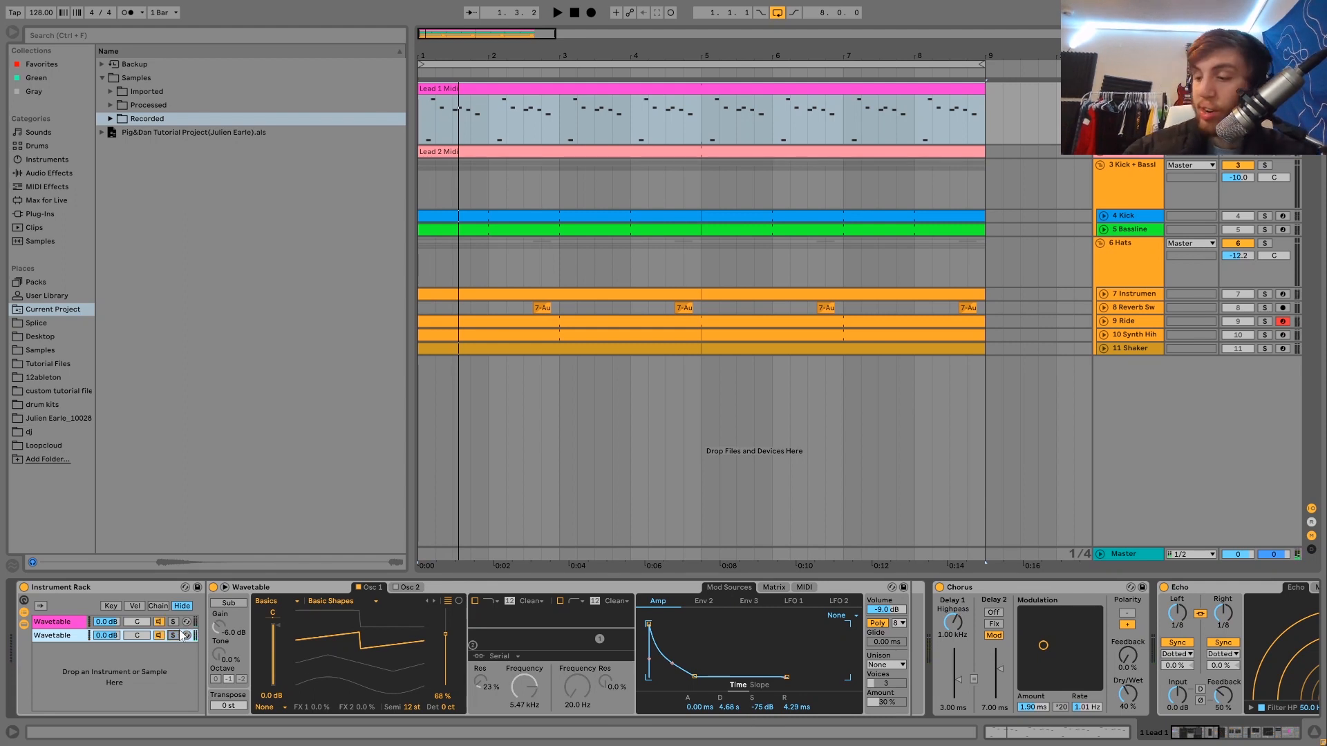
# Hide the Instrument Rack's devices and examine the Chorus and Echo effects that follow it.
pyautogui.click(26, 624)
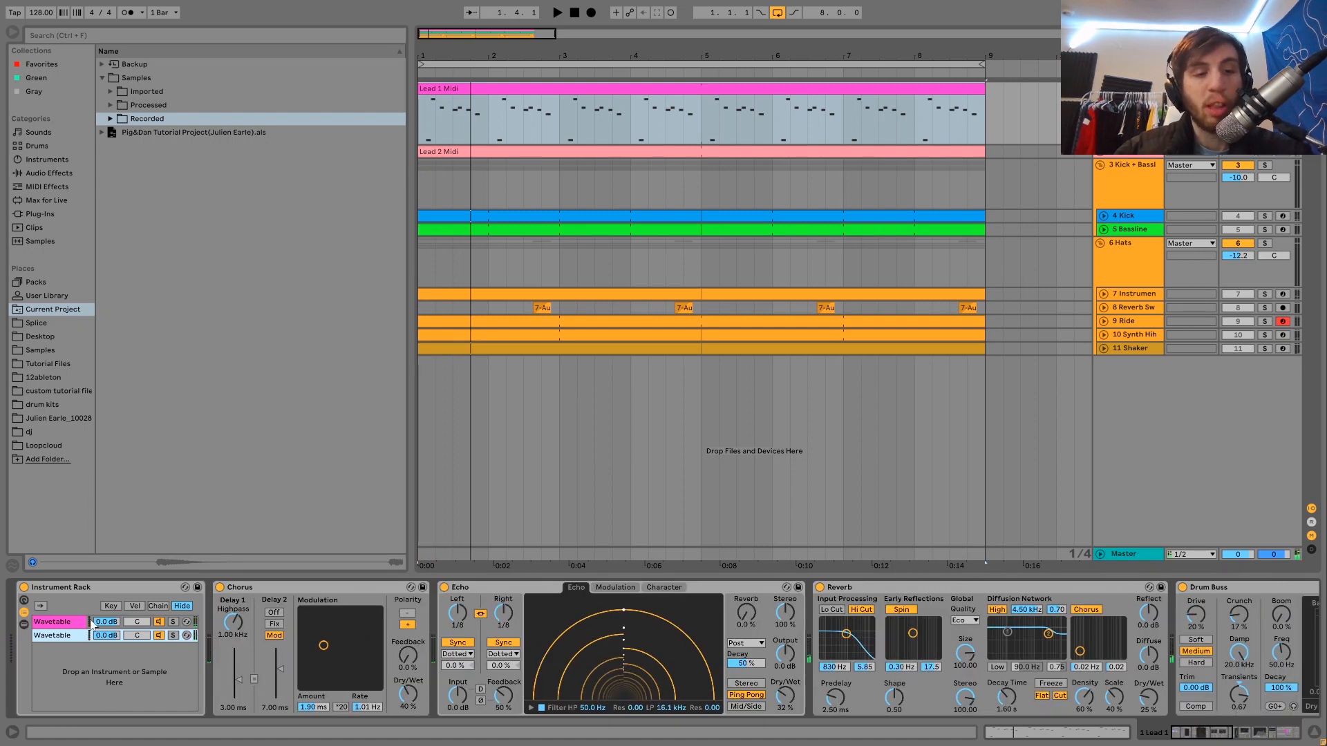
pyautogui.click(140, 587)
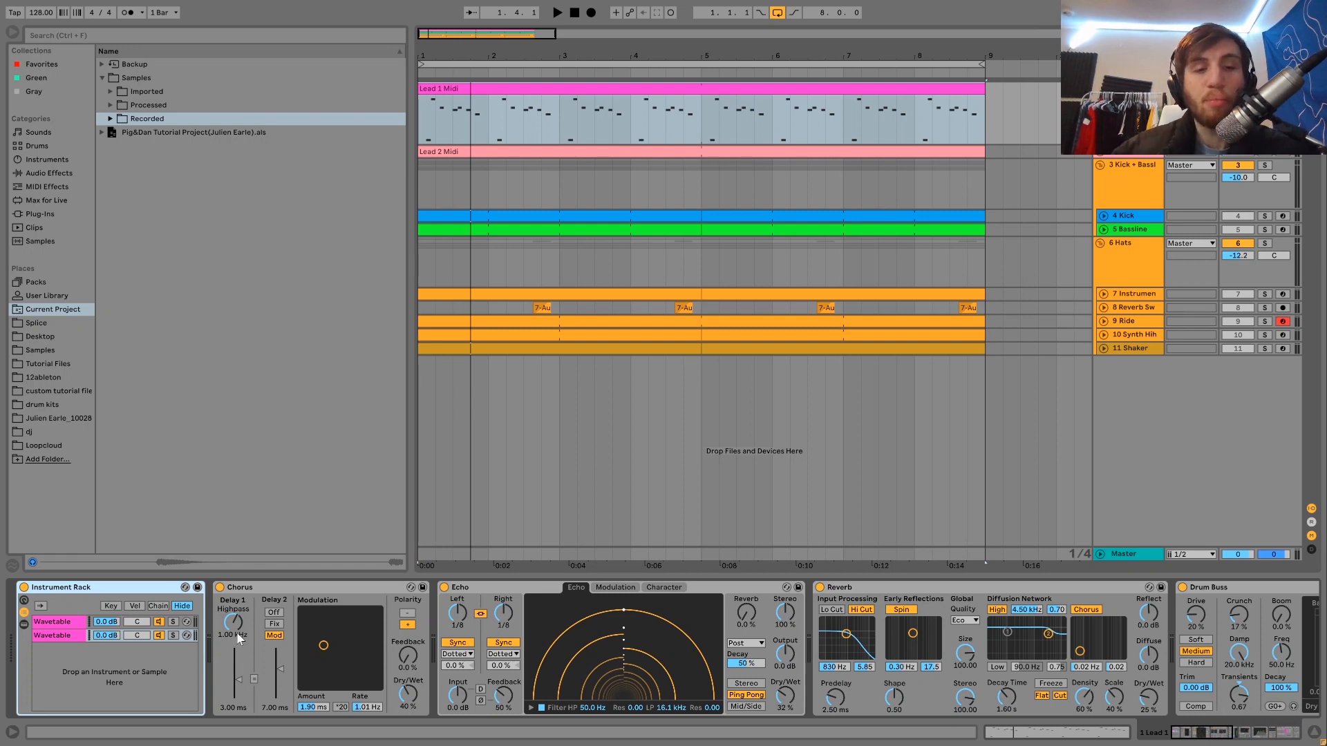
pyautogui.hscroll(5, 313, 632)
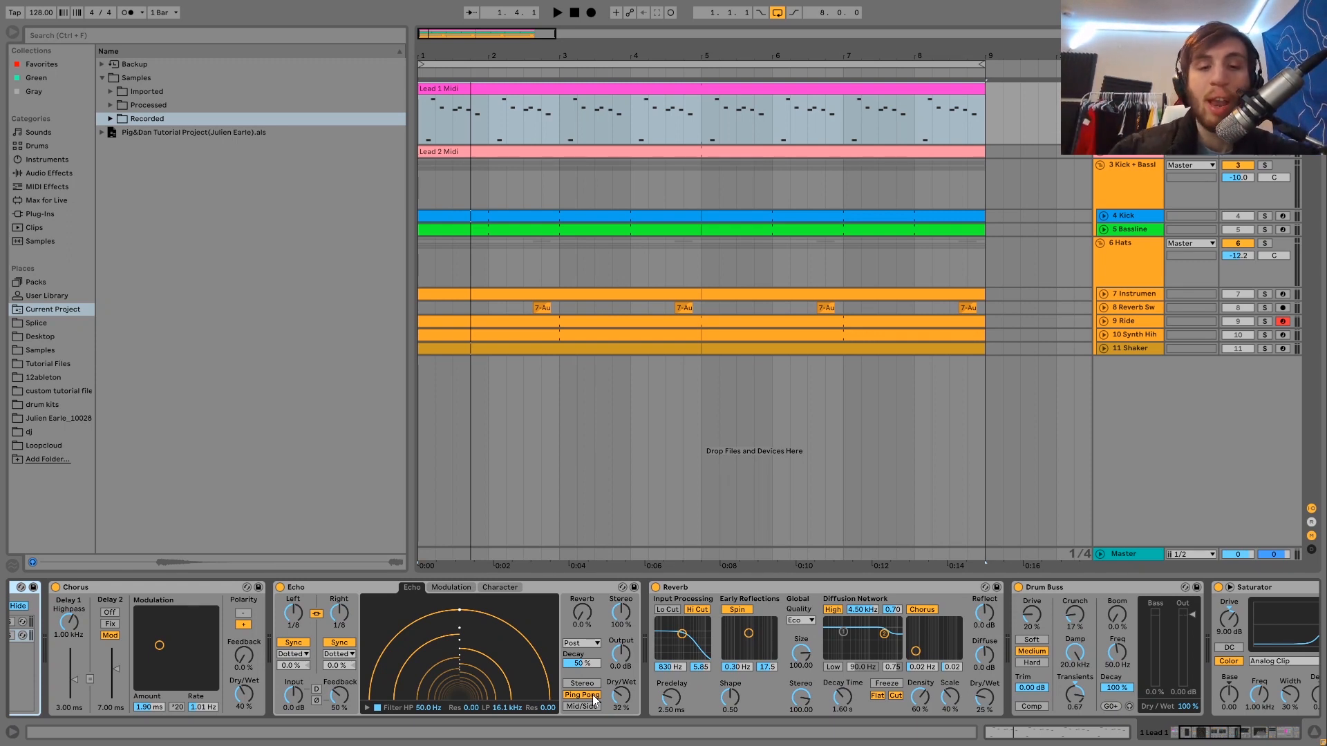
pyautogui.hscroll(3, 753, 684)
# Play the lead in short passes to hear the Echo and Reverb in its effects chain.
pyautogui.press('space')
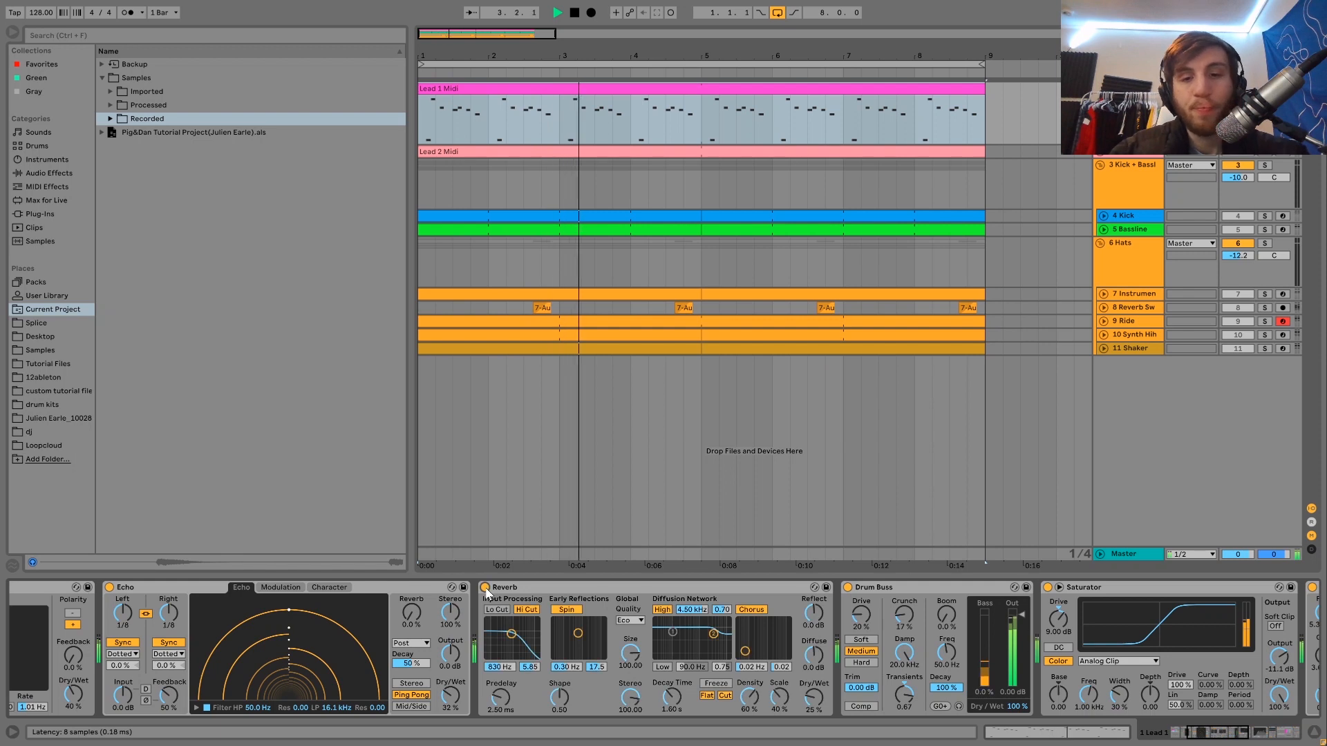
pyautogui.press('space')
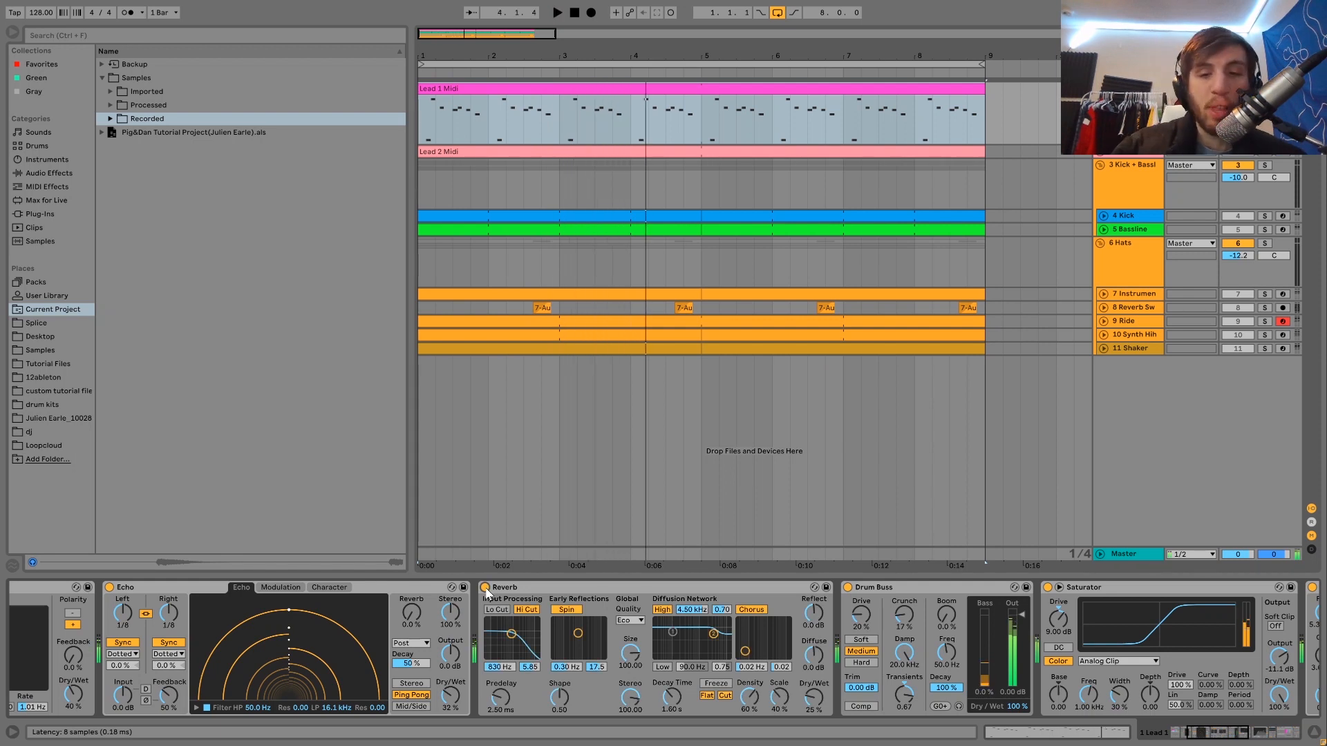
pyautogui.press('space')
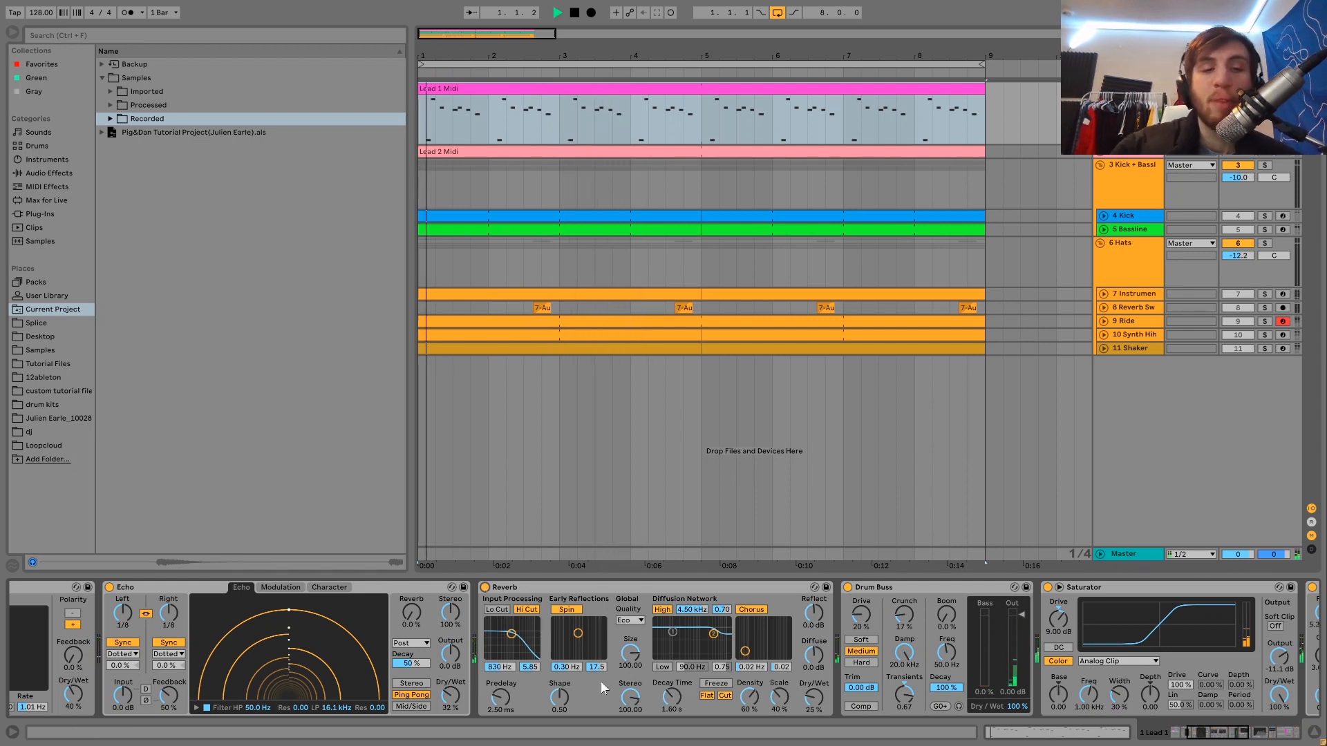
pyautogui.scroll(-3, 600, 681)
pyautogui.scroll(-2, 600, 681)
pyautogui.press('space')
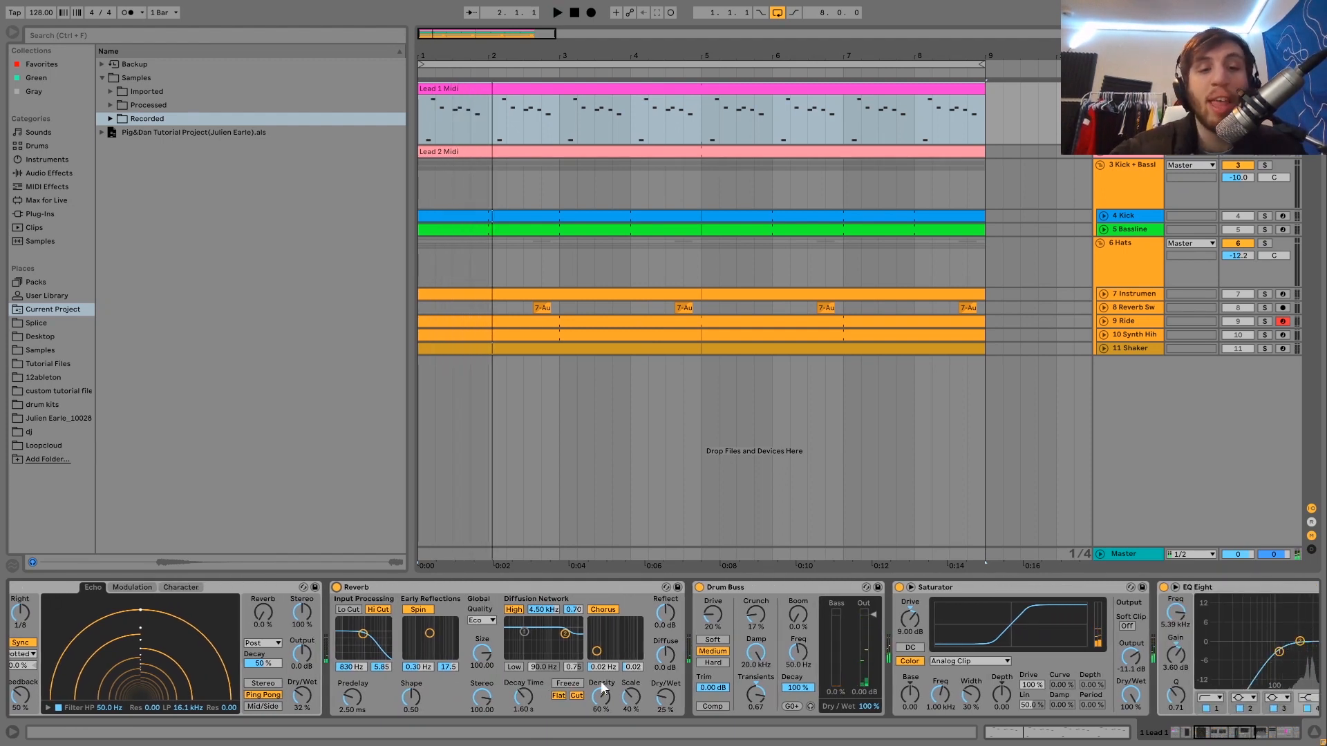
# Bypass the Saturator and Drum Buss, and re-enable them during playback to compare the lead's sound.
pyautogui.scroll(-5, 602, 687)
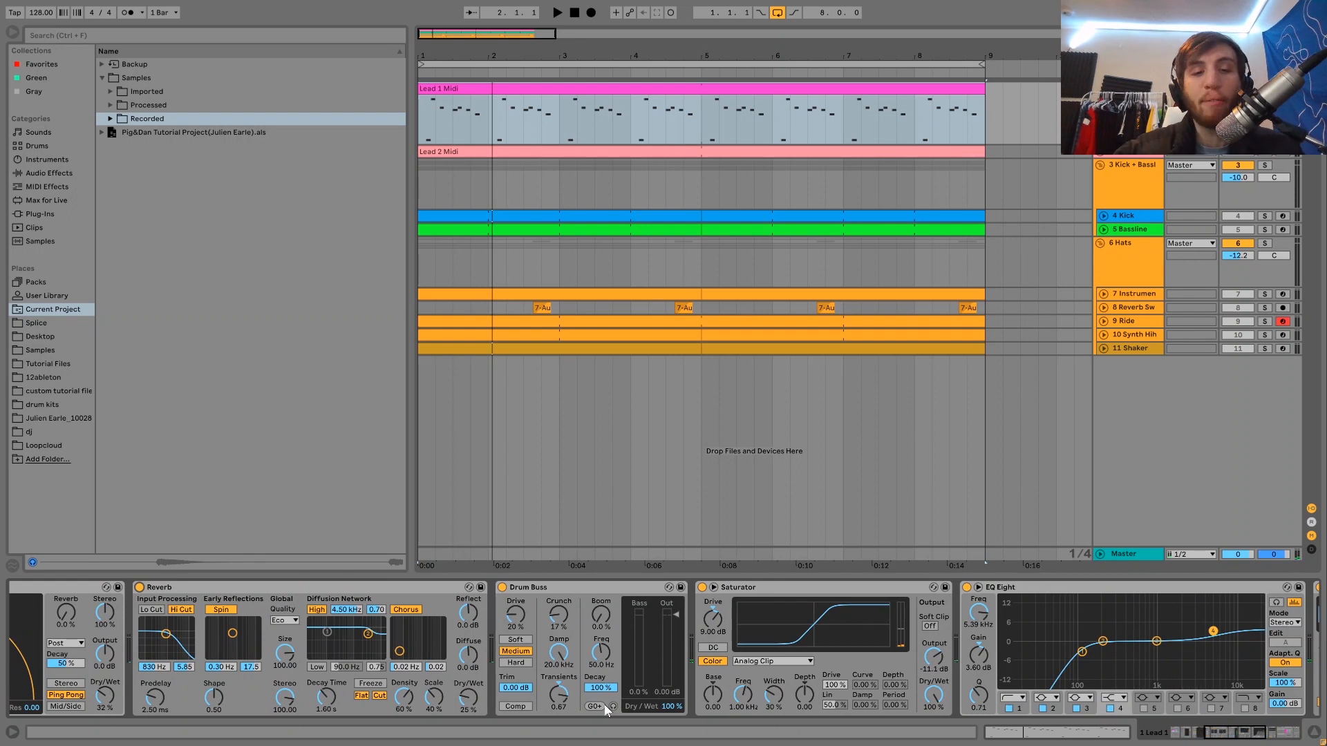
pyautogui.click(702, 588)
pyautogui.click(501, 587)
pyautogui.press('space')
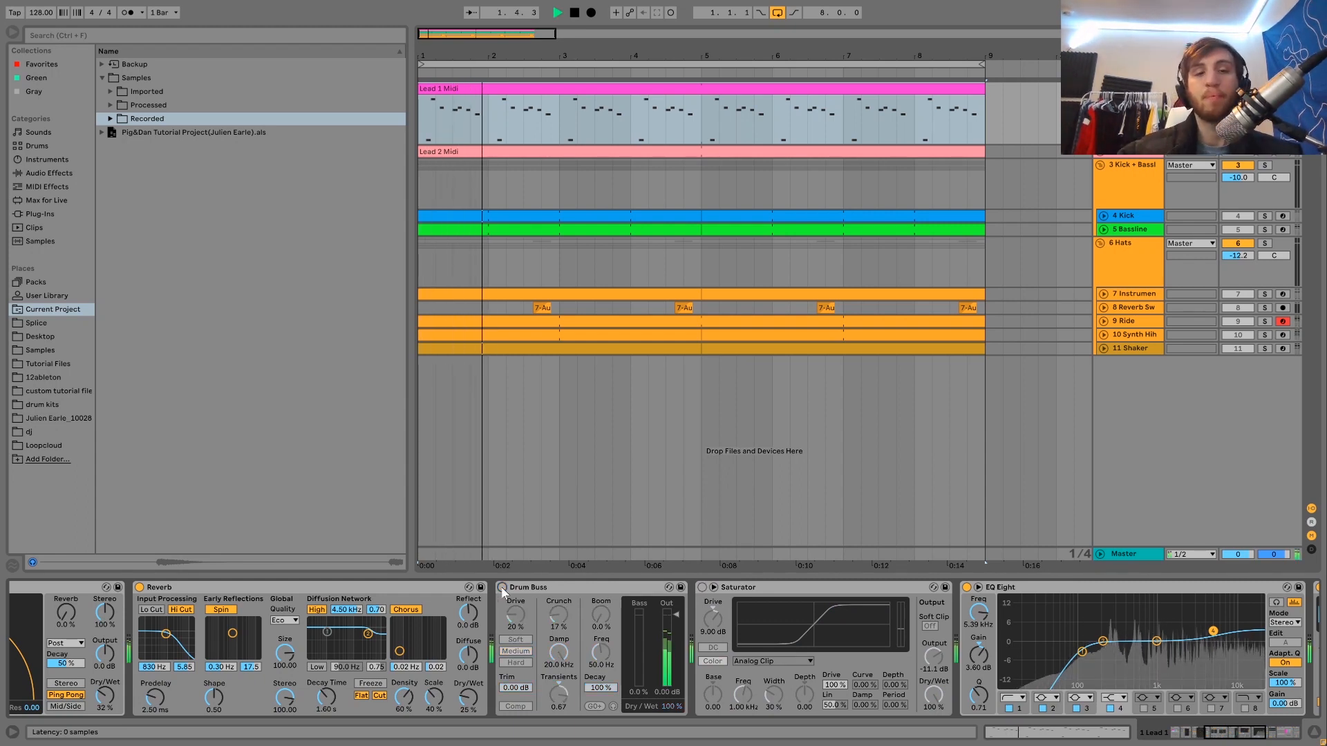
pyautogui.click(502, 587)
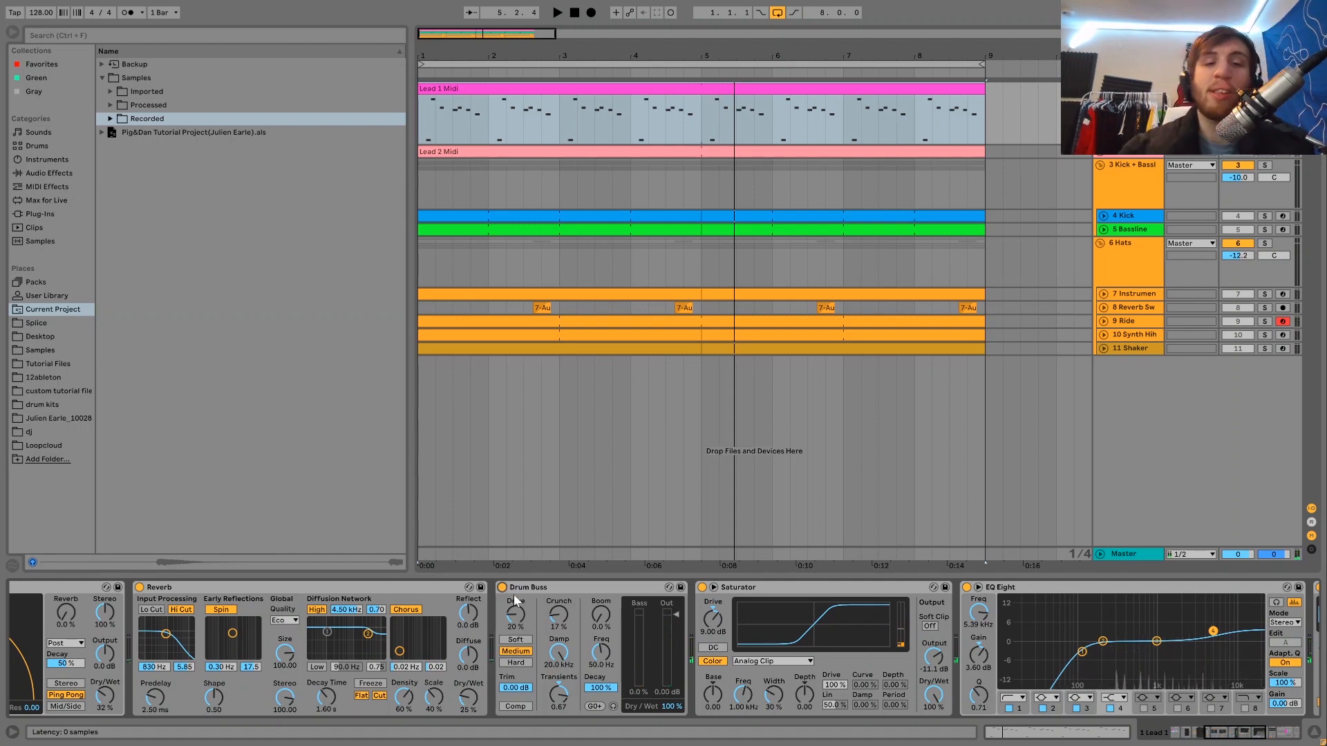
# Review the effects chain around the Drum Buss, Saturator and EQ Eight, and play the lead through it.
pyautogui.hscroll(-5, 352, 665)
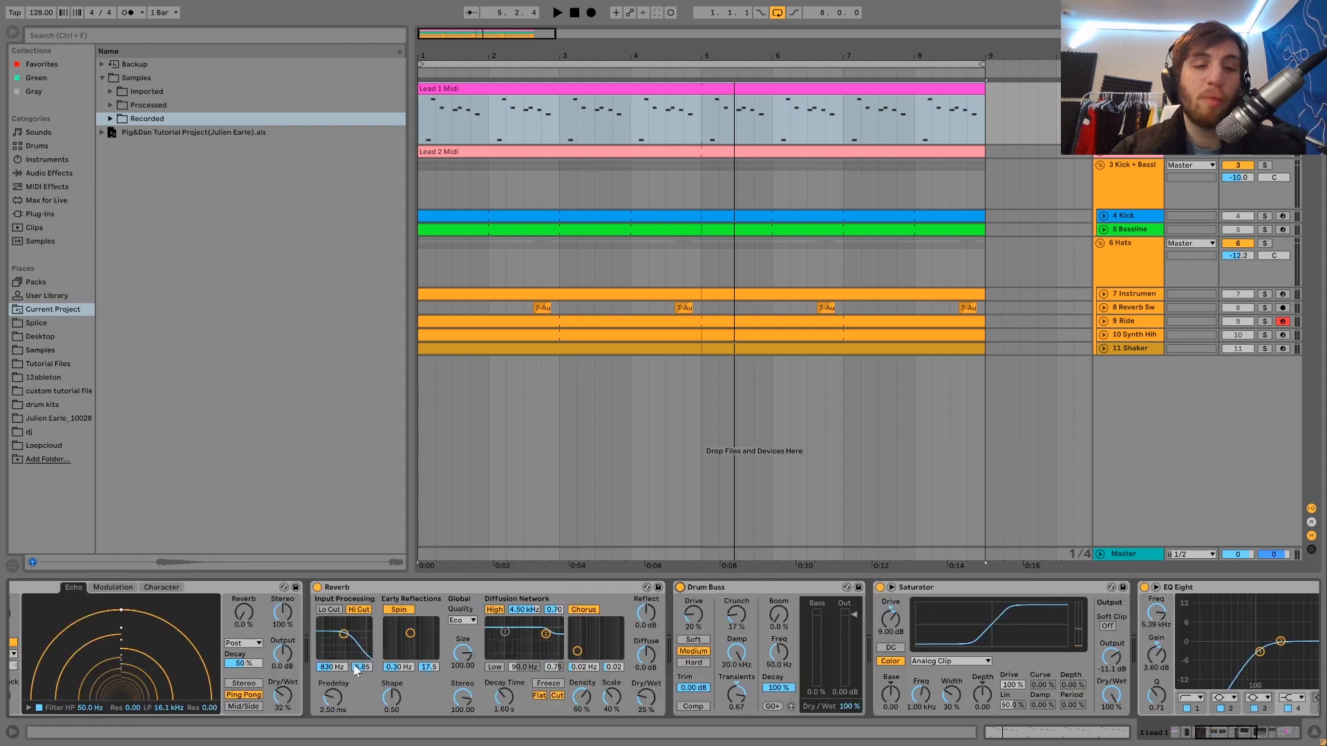
pyautogui.hscroll(10, 352, 665)
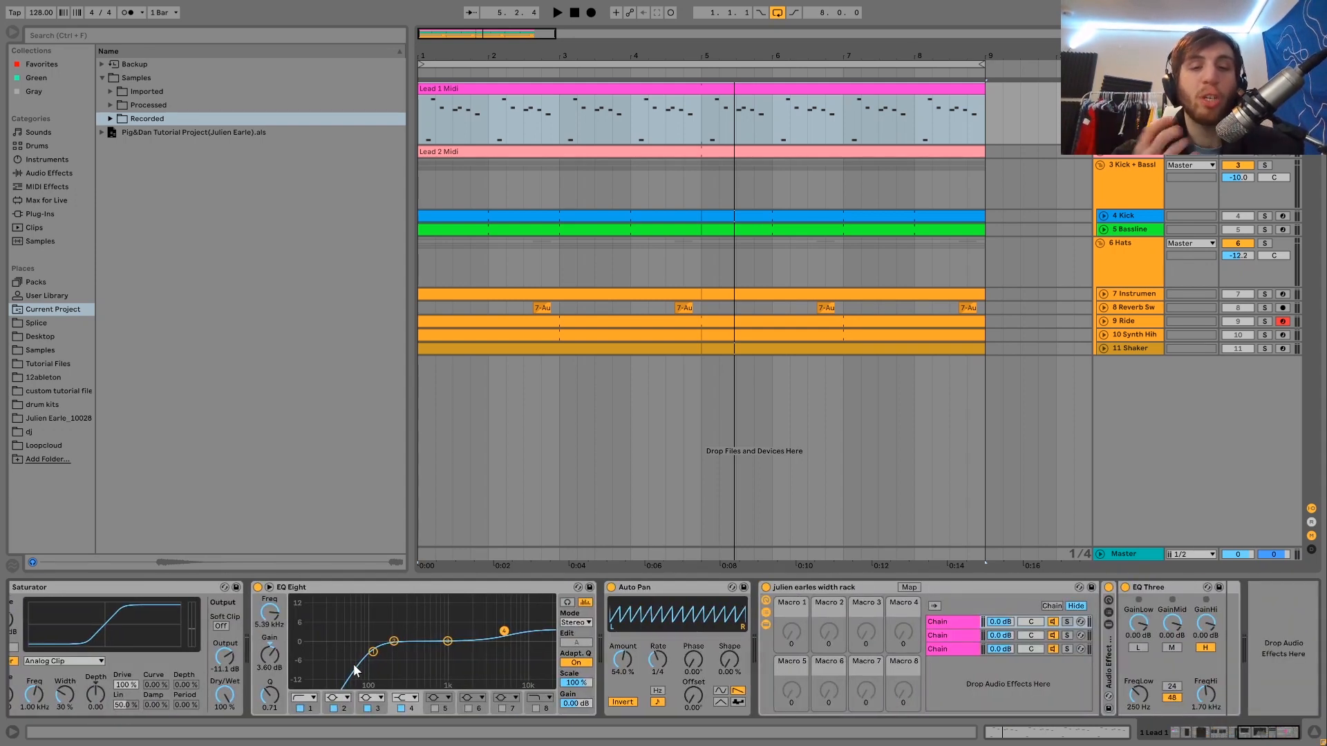
pyautogui.hscroll(-4, 354, 670)
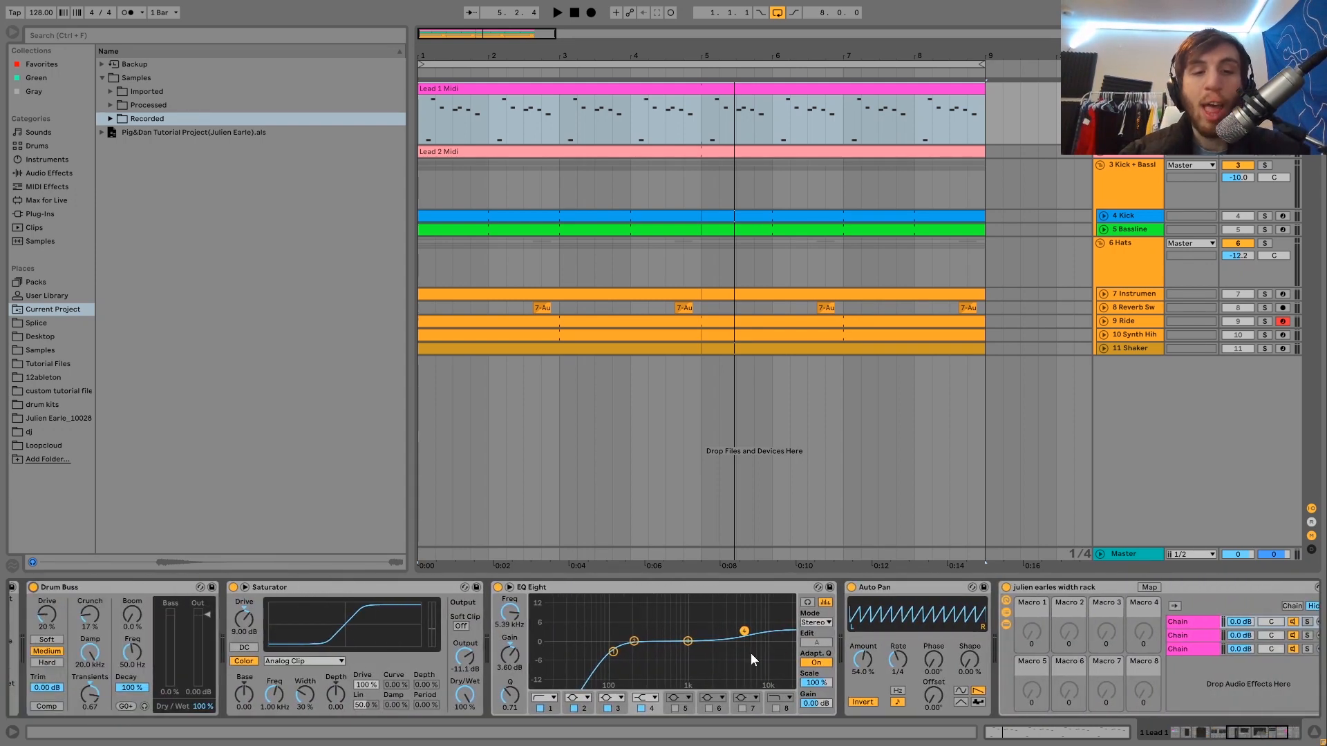
pyautogui.hscroll(-2, 397, 612)
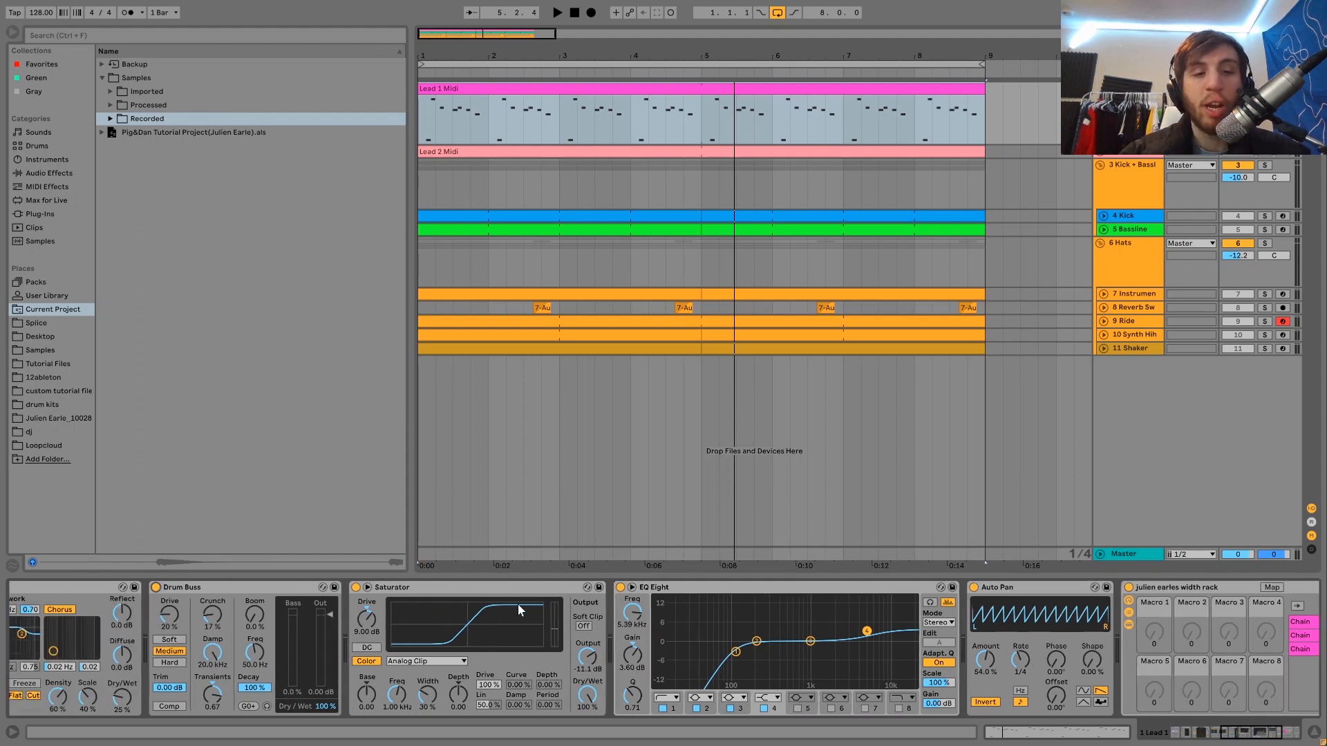
pyautogui.press('space')
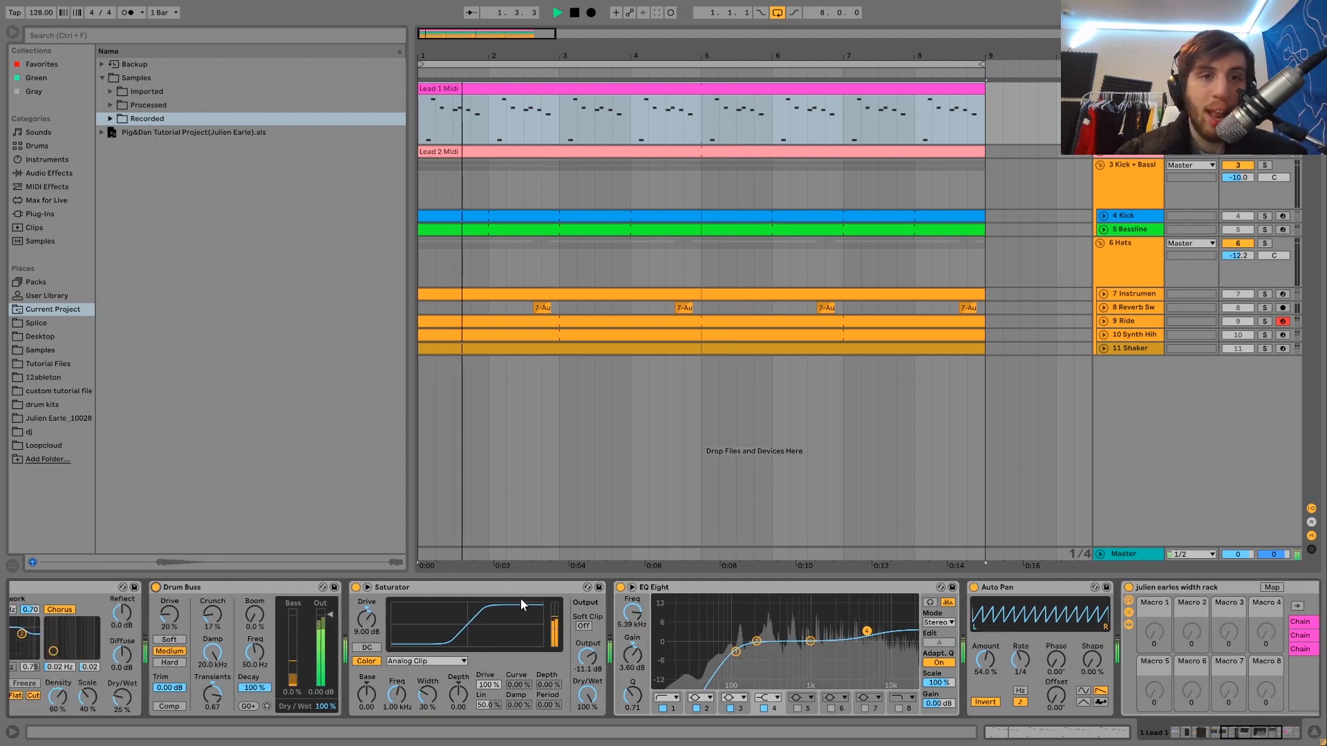
pyautogui.press('space')
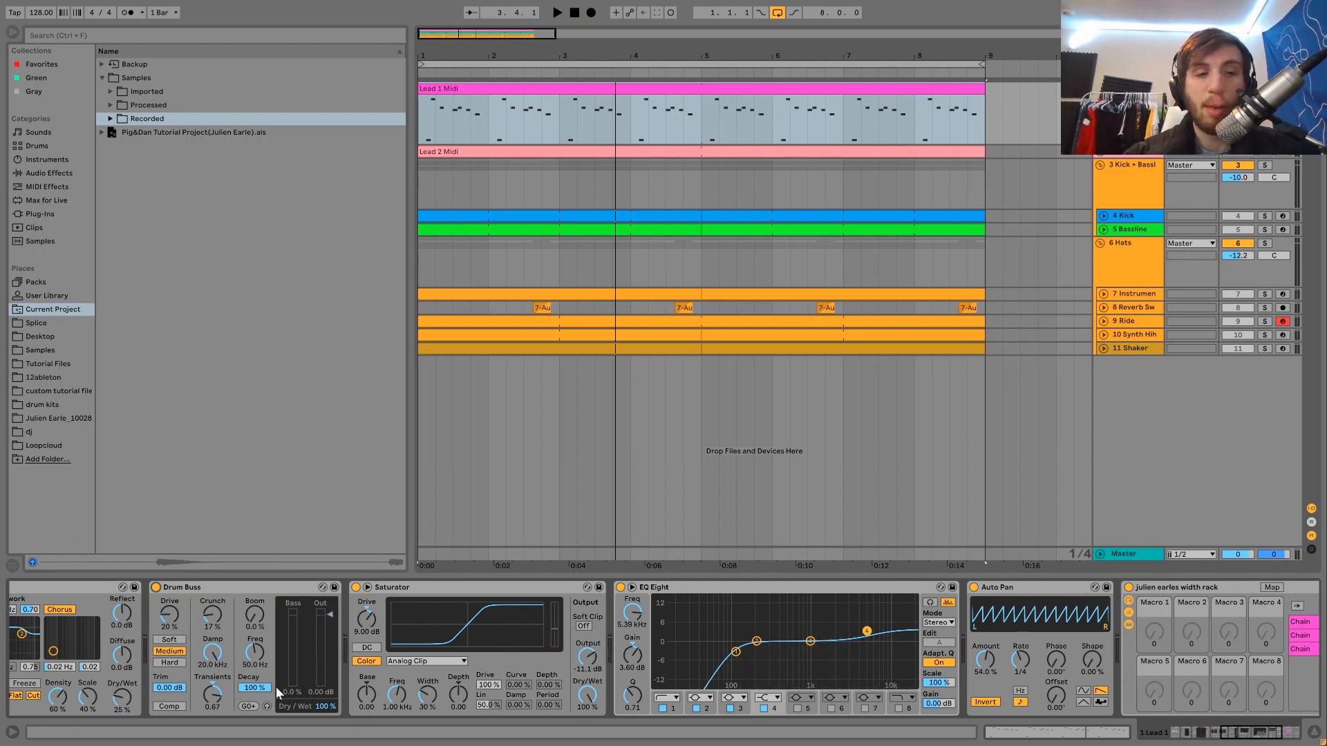
# Select the Saturator, play the lead briefly, and examine the EQ Eight and Auto Pan that follow it.
pyautogui.click(388, 596)
pyautogui.press('space')
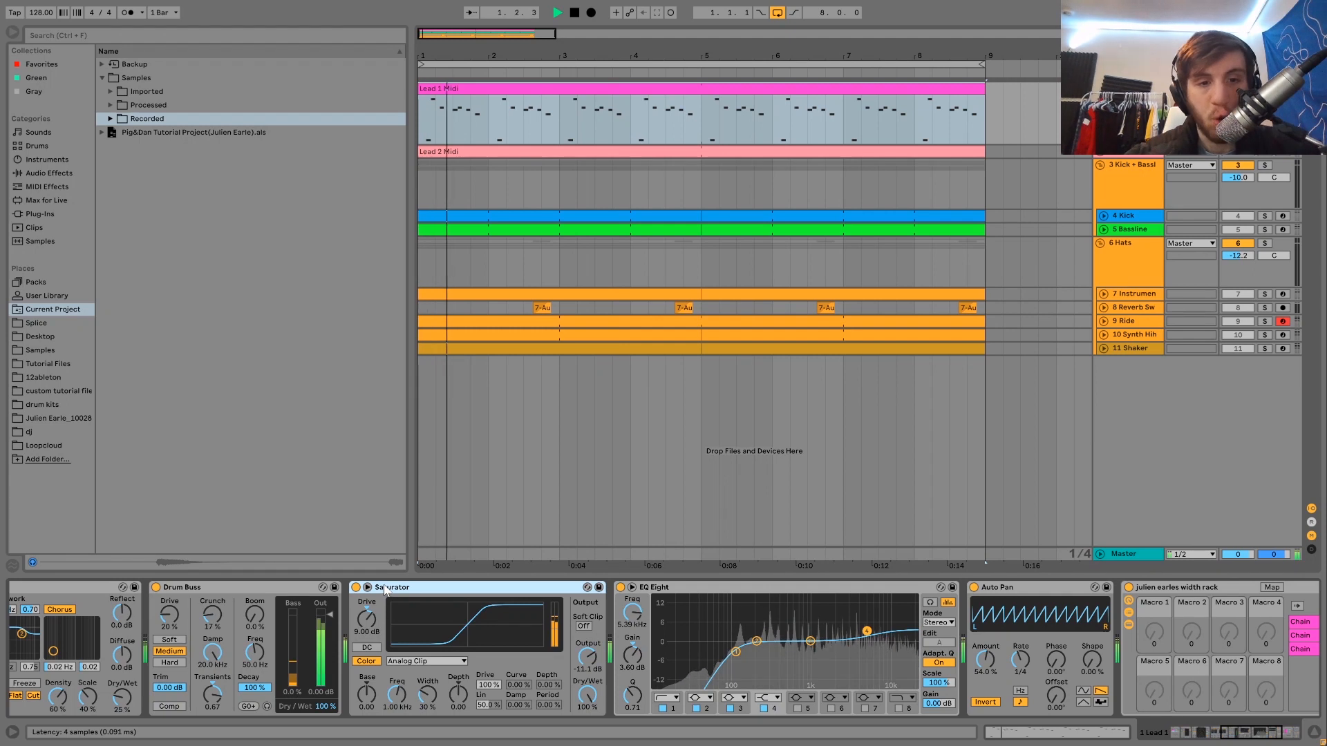
pyautogui.press('space')
pyautogui.hscroll(2, 690, 626)
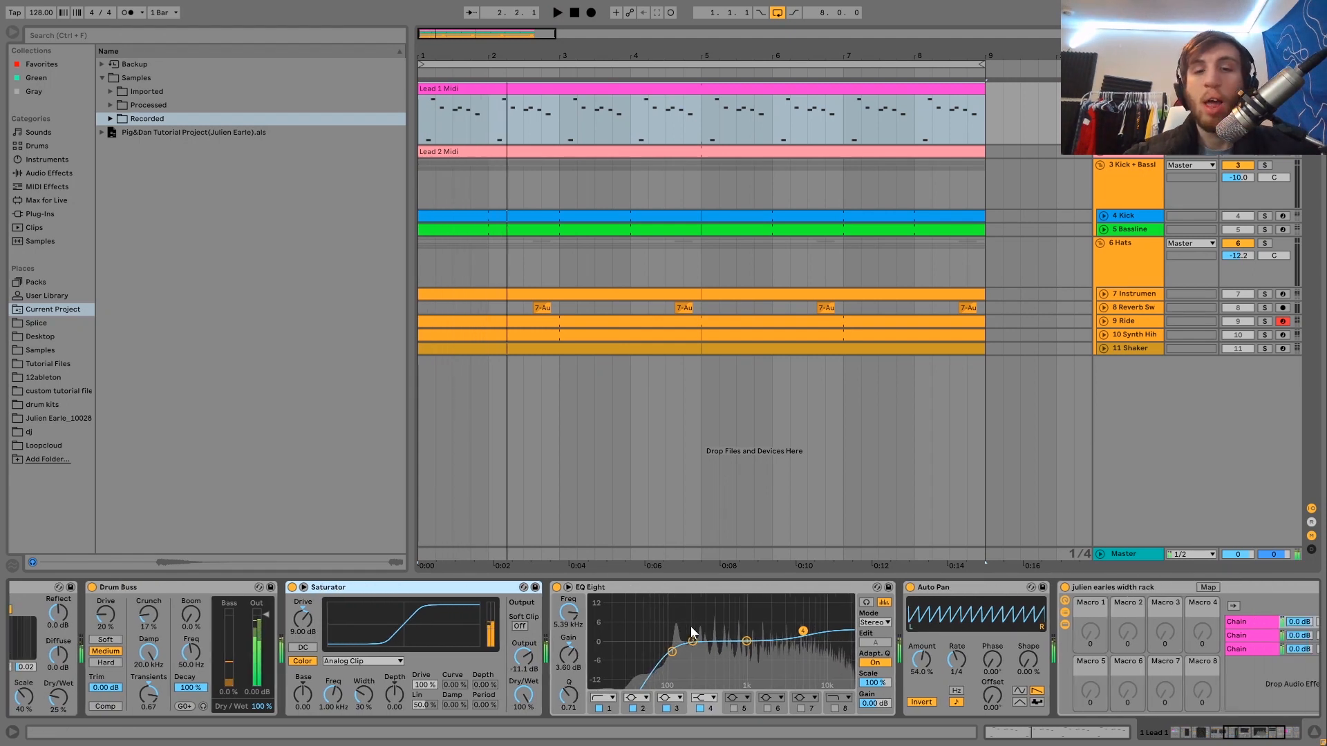
pyautogui.hscroll(2, 690, 626)
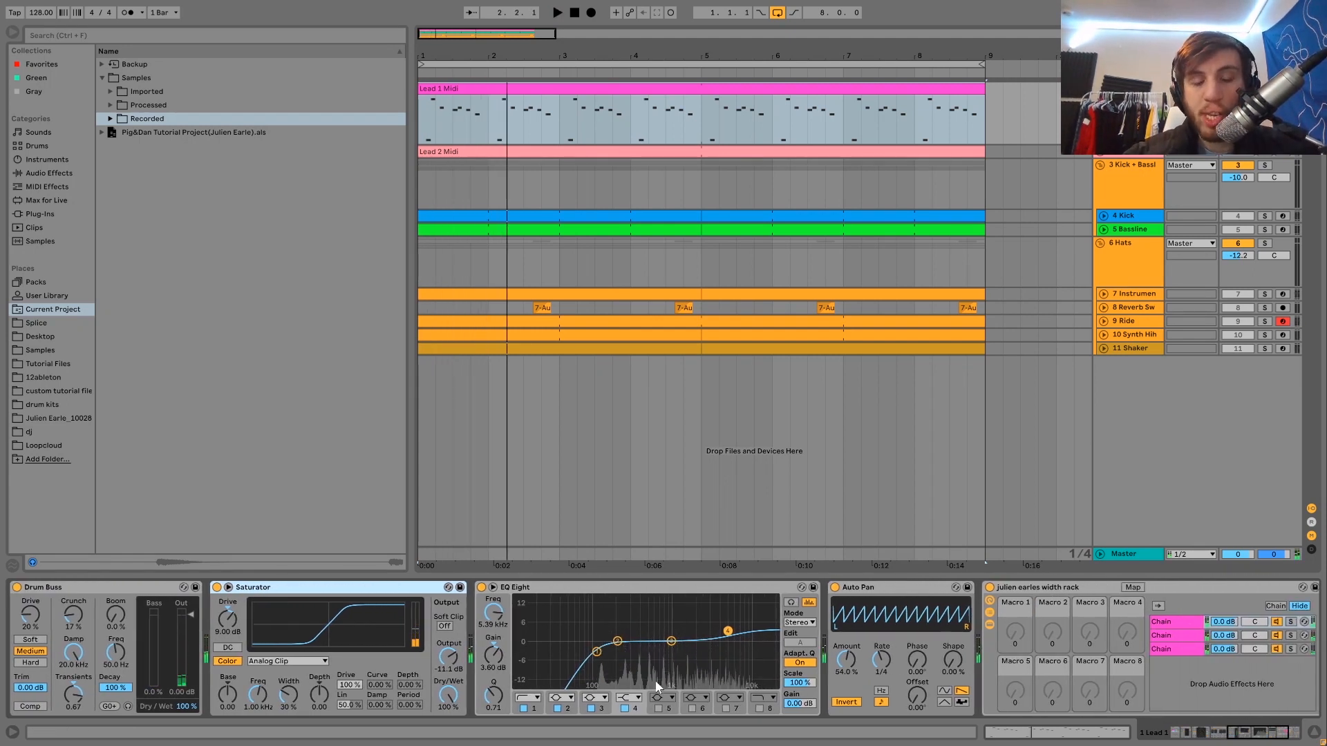
pyautogui.hscroll(4, 563, 690)
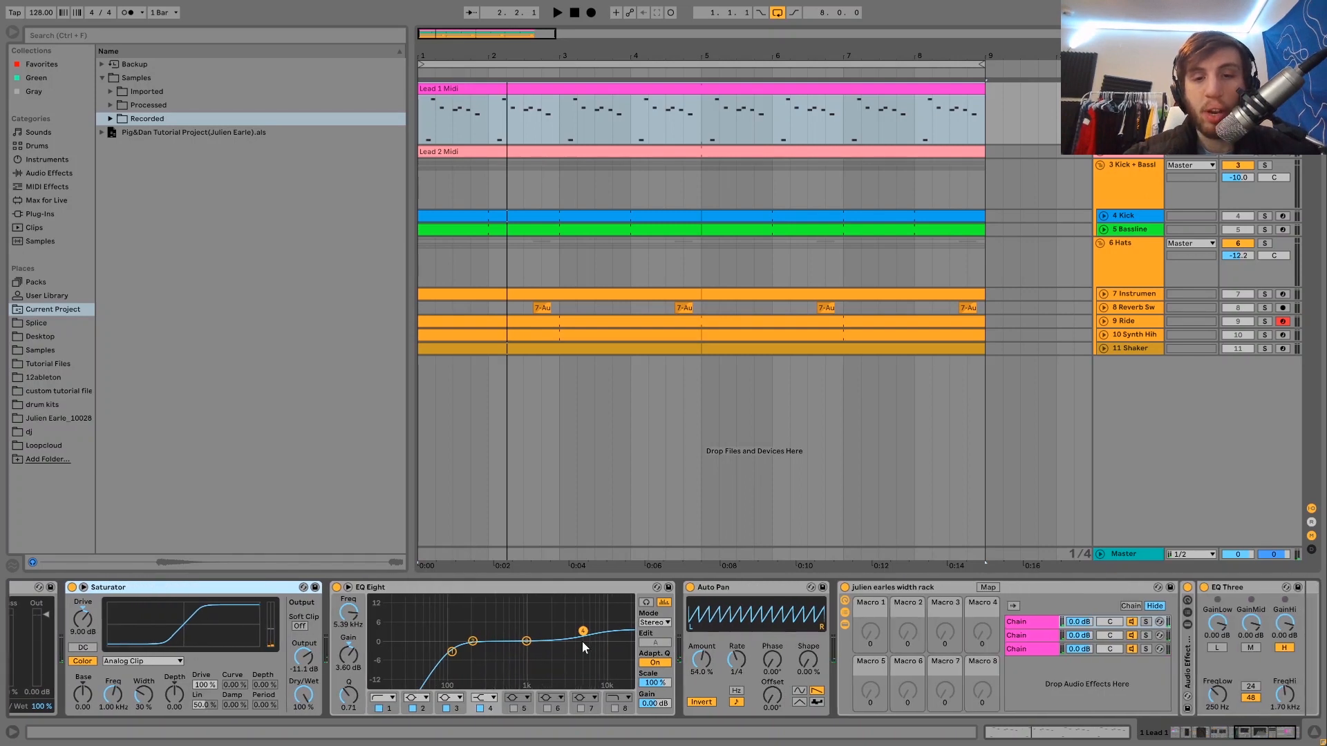
pyautogui.hscroll(2, 582, 640)
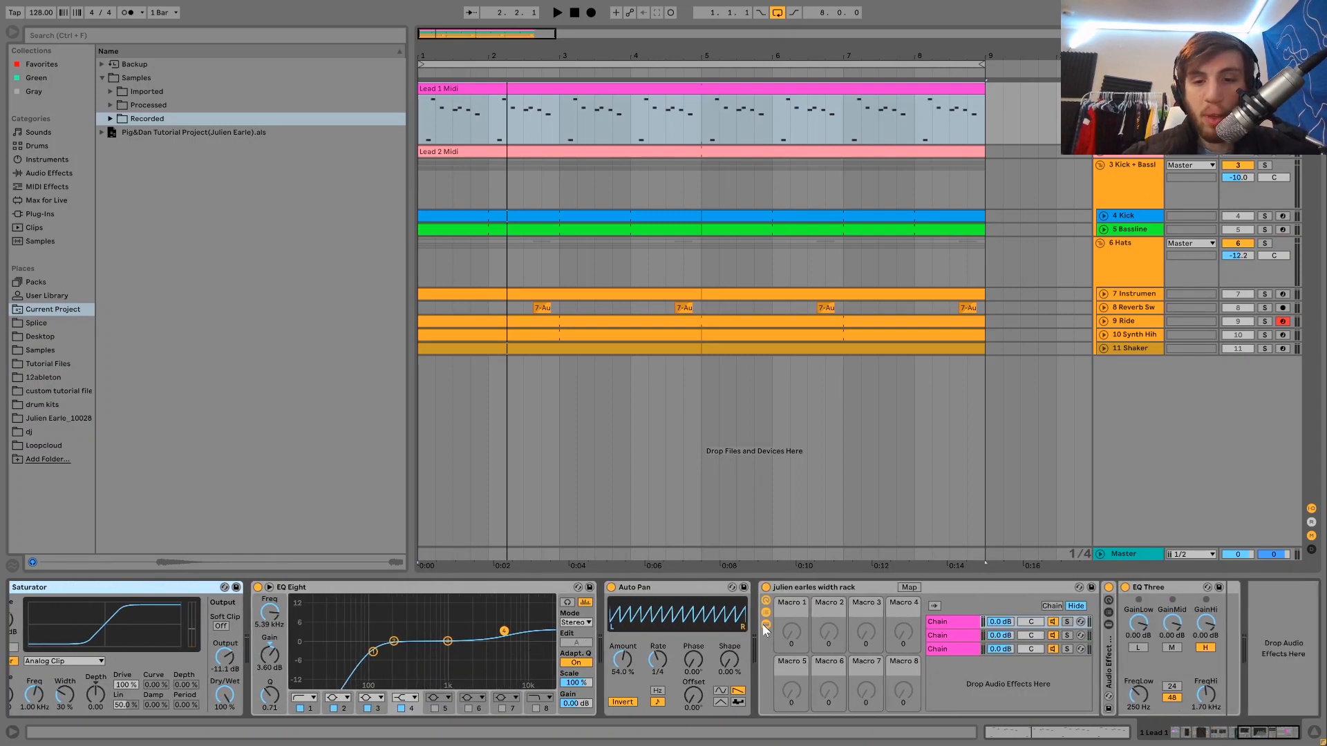
# Hide the width rack's devices and play the lead, briefly soloing the Kick + Bass group with it to hear the Auto Pan.
pyautogui.click(765, 625)
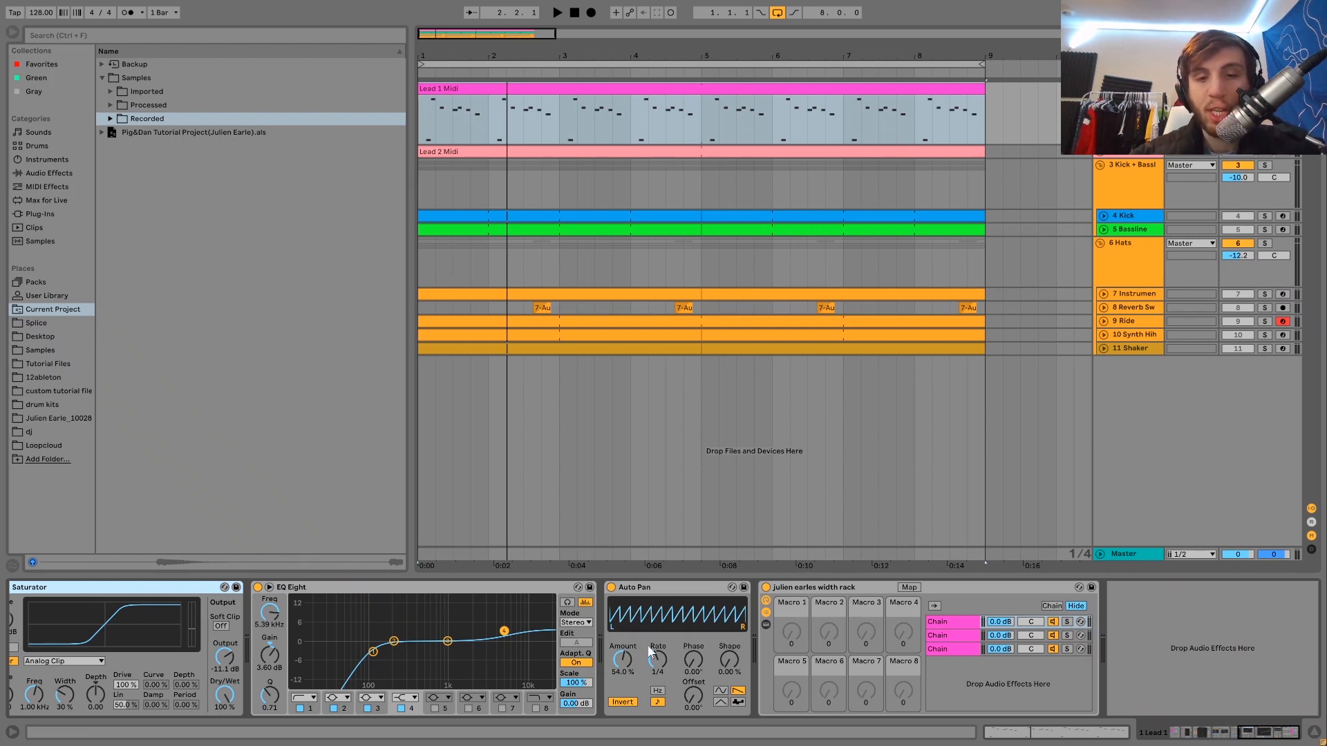
pyautogui.press('space')
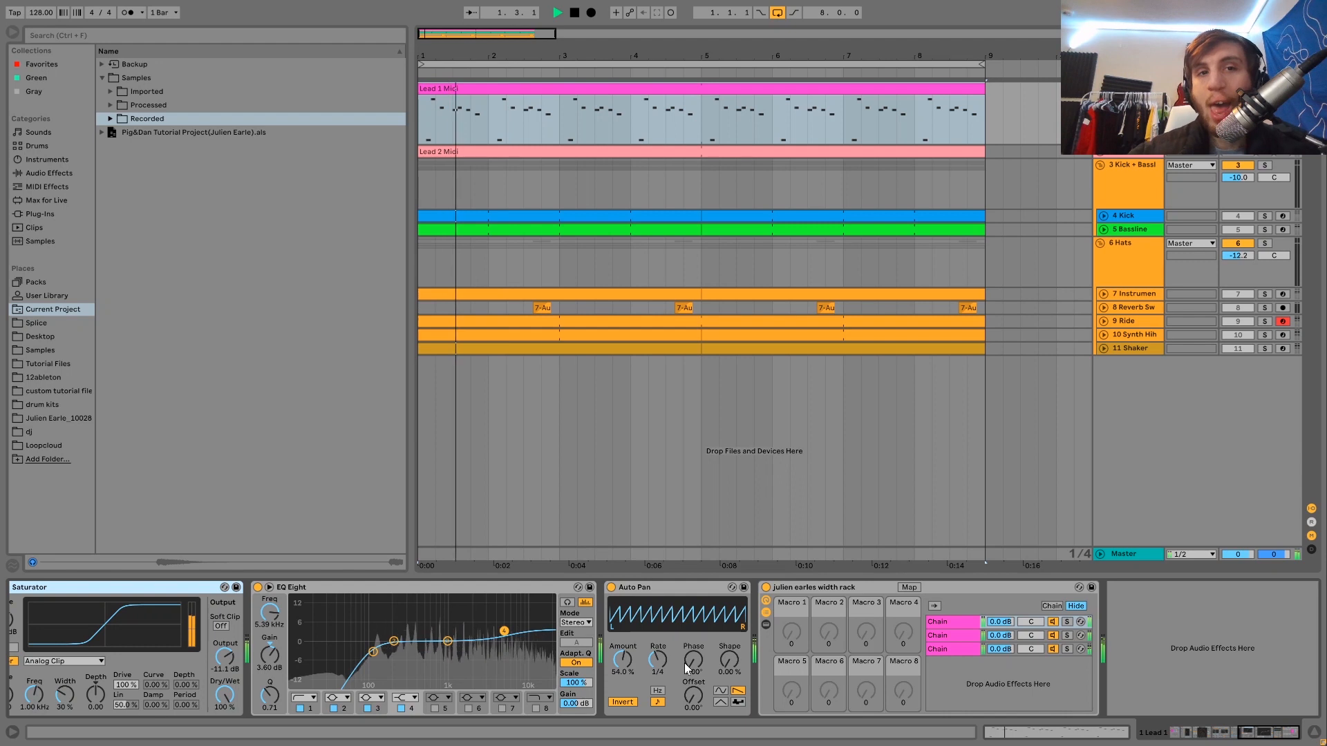
pyautogui.click(1265, 165)
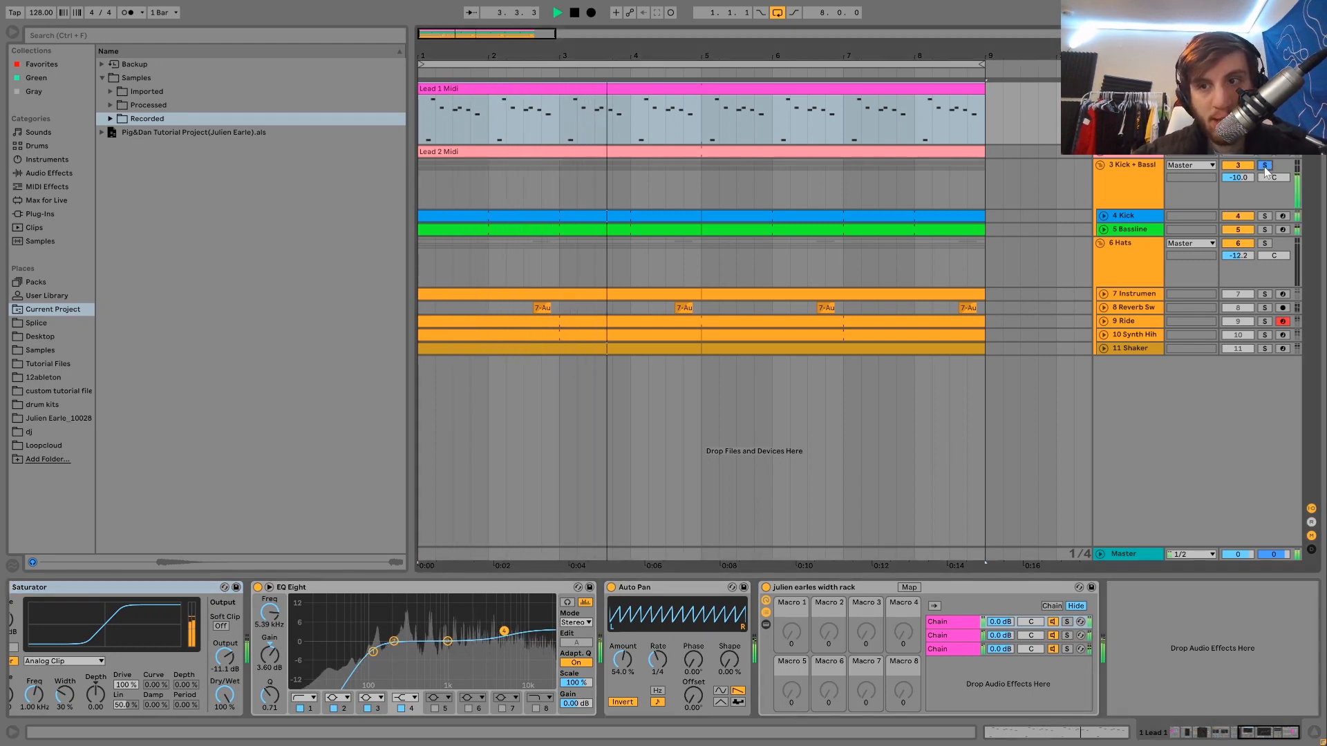
pyautogui.click(1264, 166)
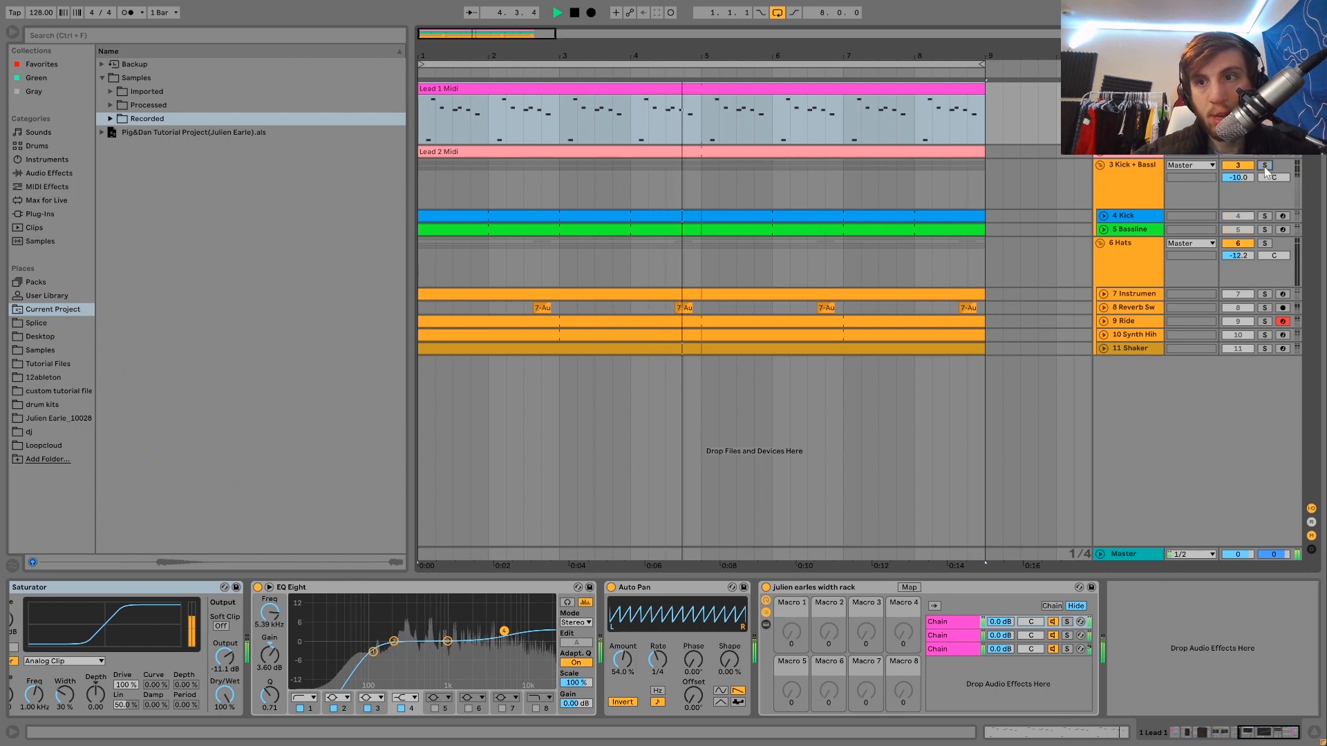
pyautogui.press('space')
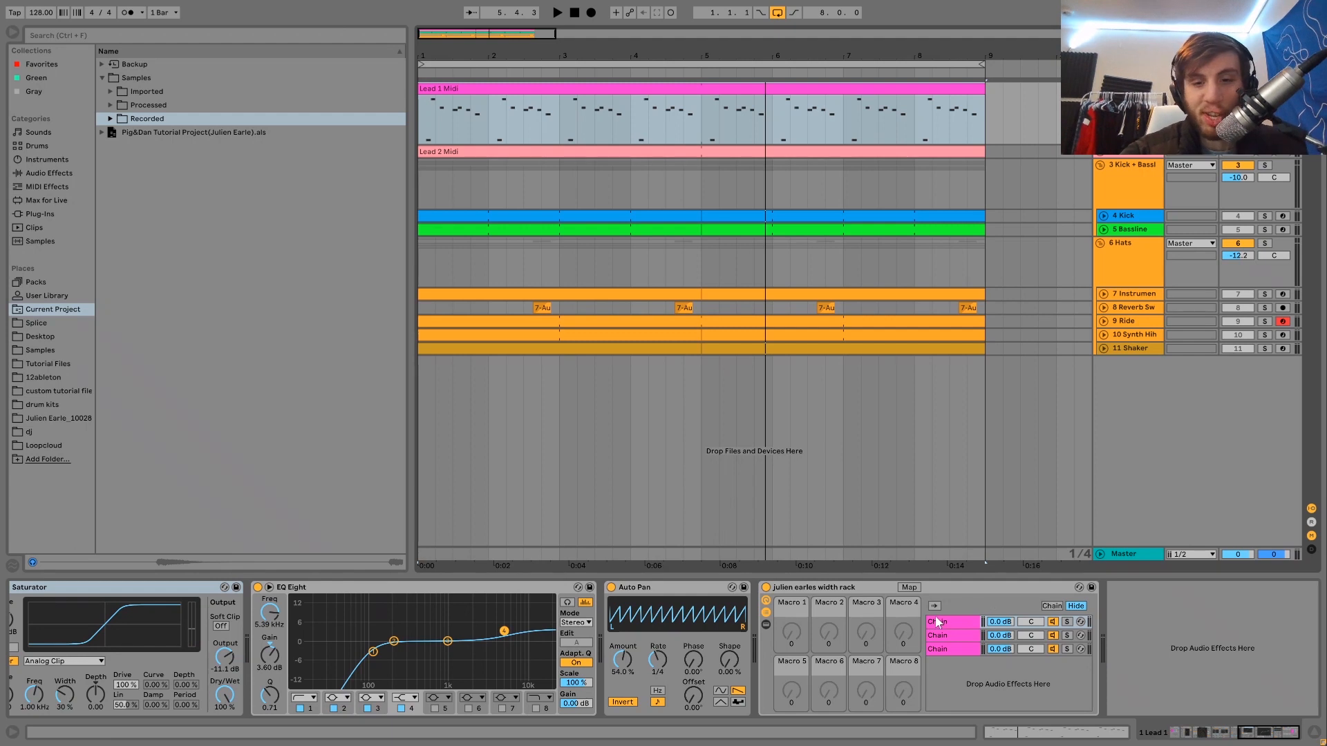
# Bypass and re-enable the width rack during playback to compare the stereo width, and play the lead in the full mix.
pyautogui.click(831, 587)
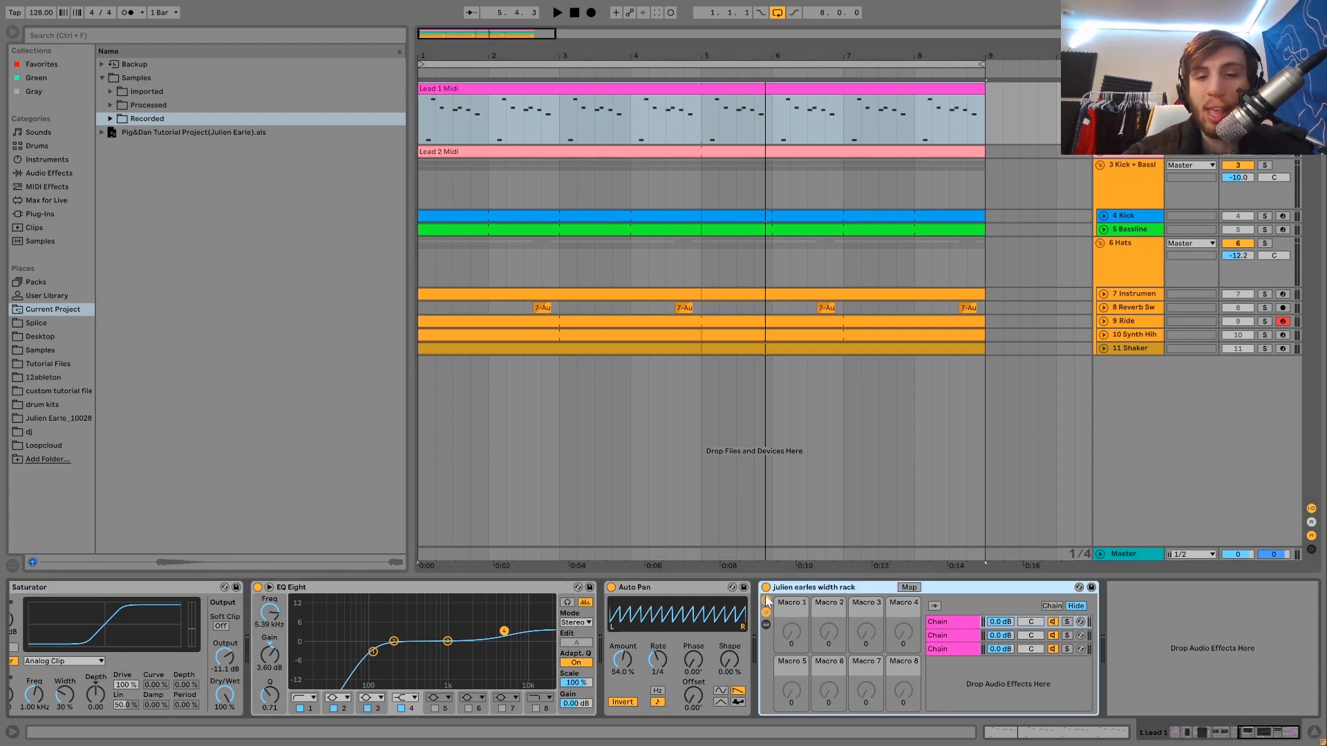
pyautogui.press('space')
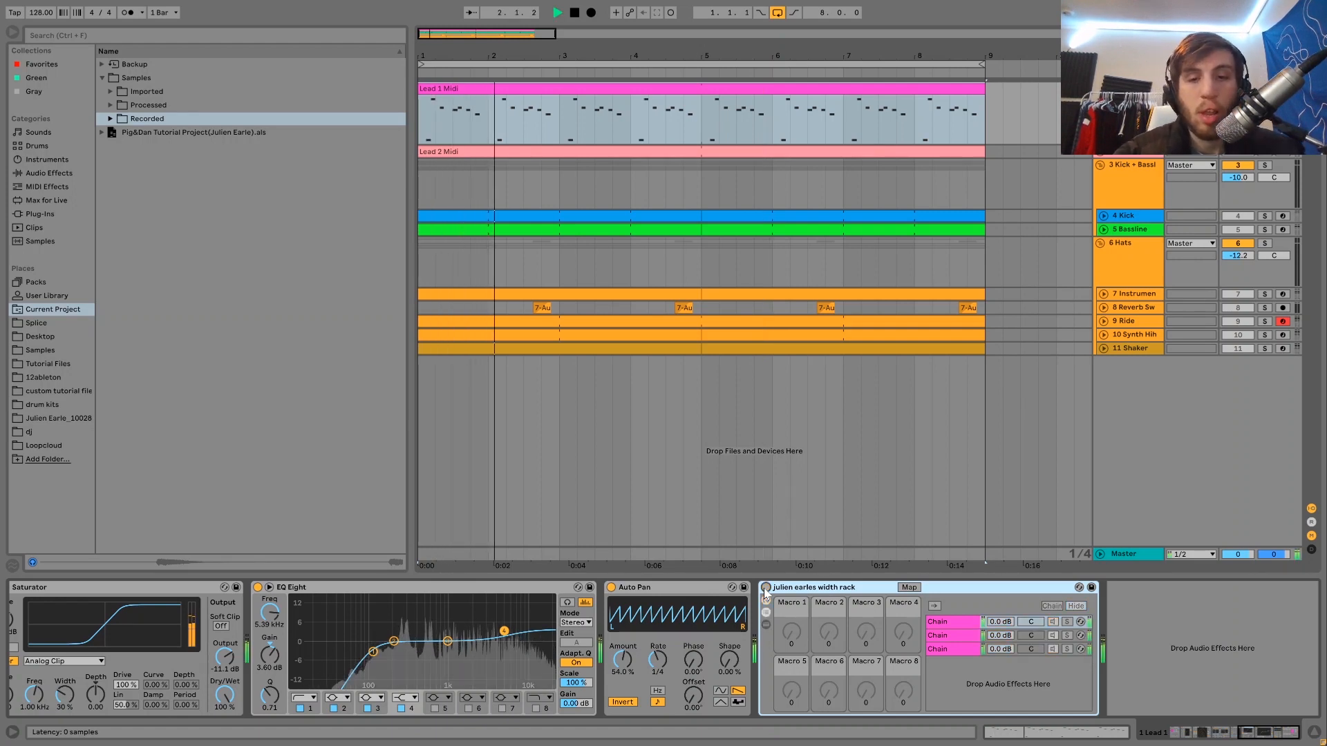
pyautogui.click(765, 588)
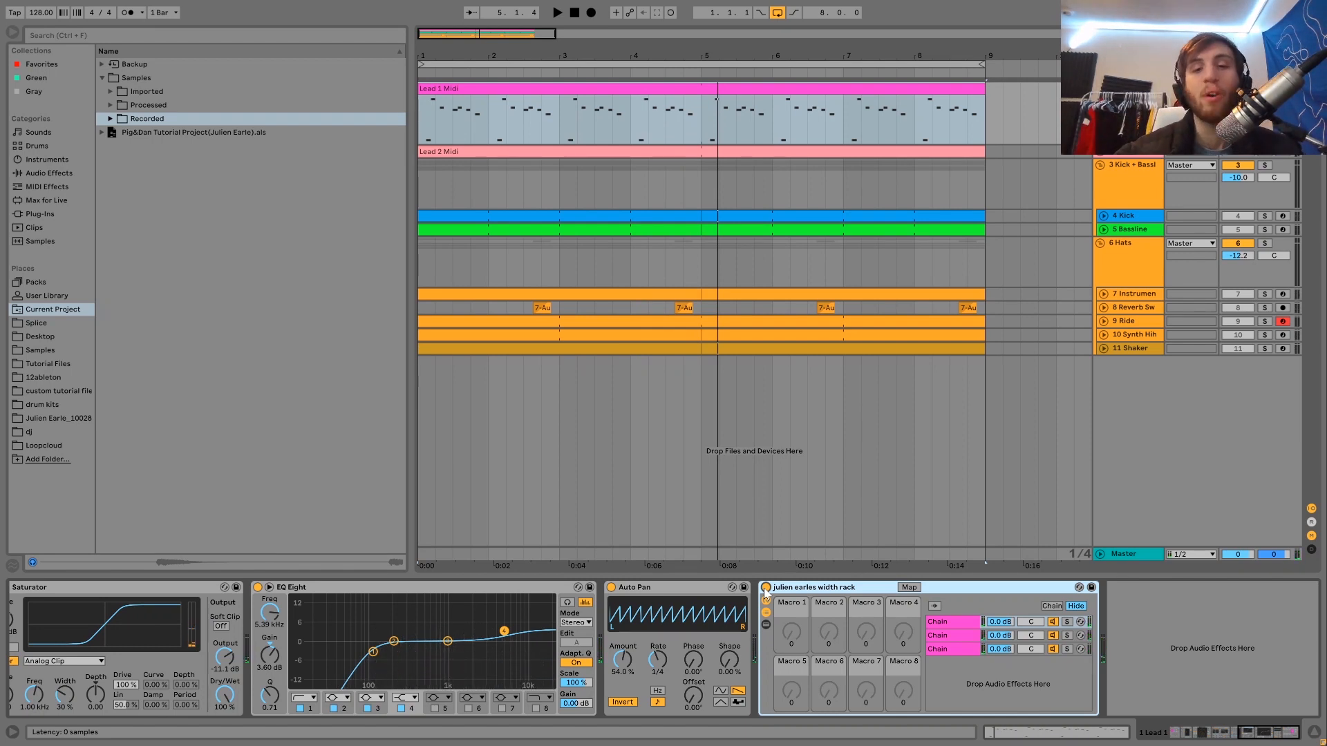
pyautogui.press('space')
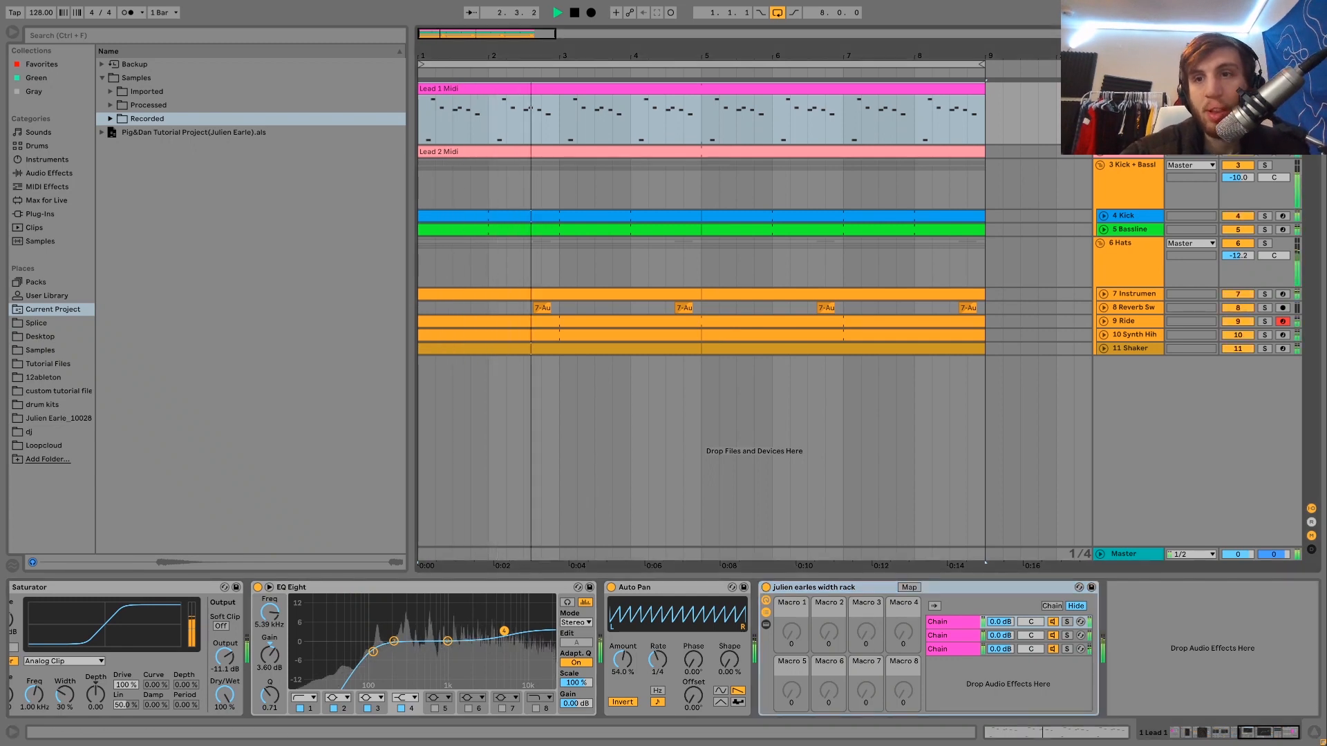
pyautogui.press('space')
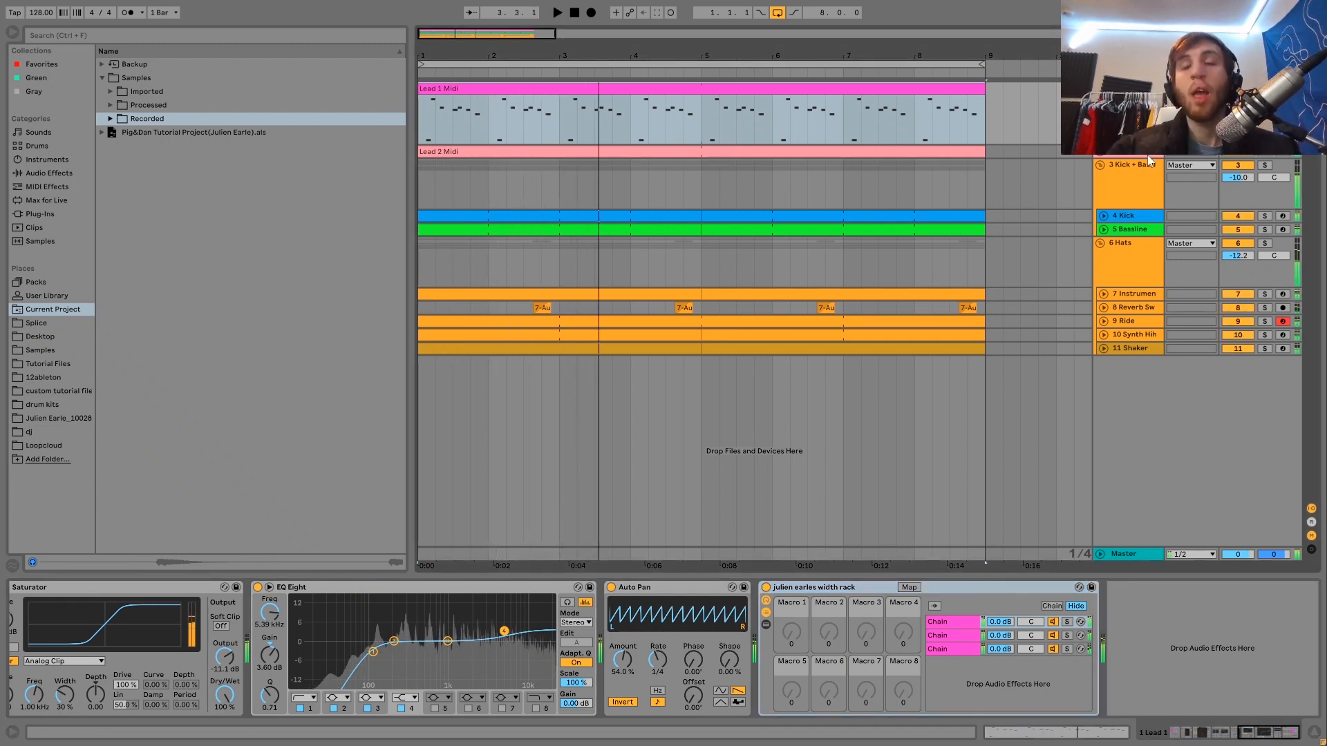
# Unfold the Lead 2 track, play it briefly, and open its MIDI clip.
pyautogui.click(1100, 152)
pyautogui.press('space')
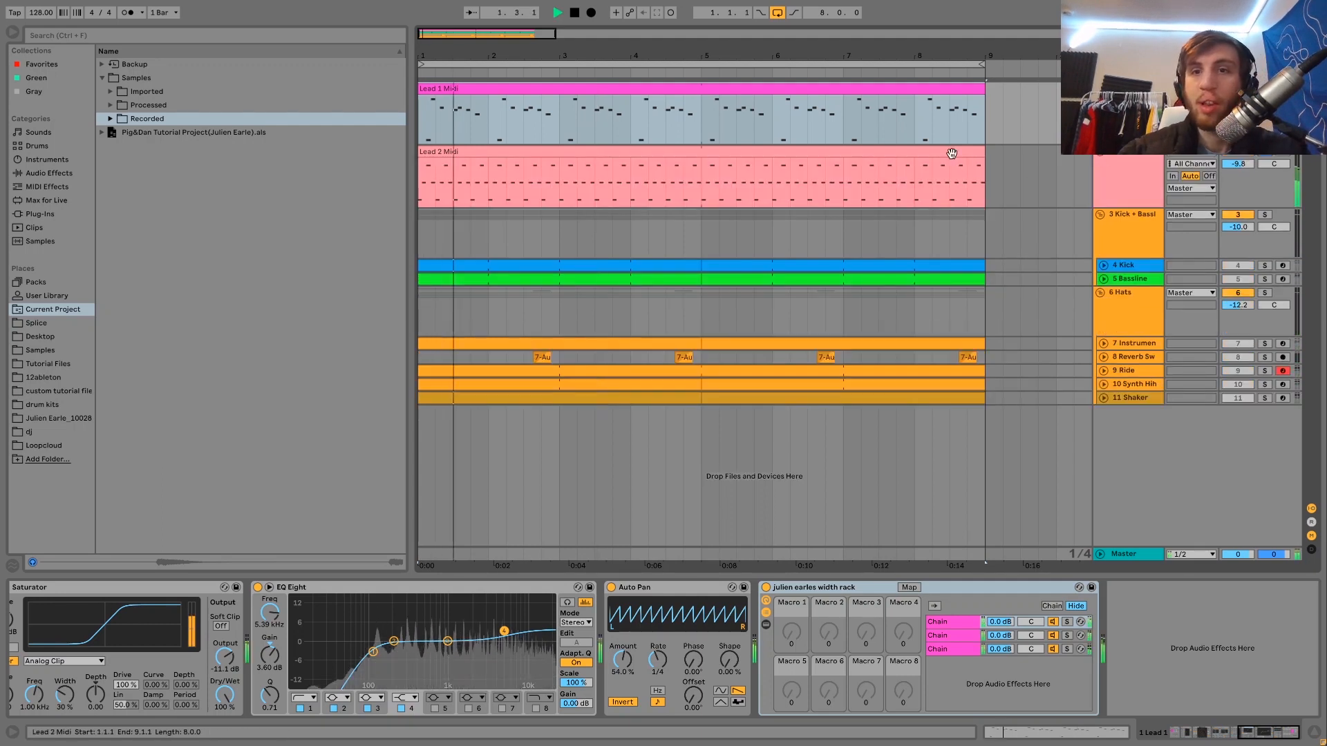
pyautogui.doubleClick(951, 154)
pyautogui.press('space')
# Examine the C0, C1 and C2 notes in the Lead 2 MIDI clip and play the pattern.
pyautogui.moveTo(187, 642)
pyautogui.mouseDown()
pyautogui.moveTo(206, 663)
pyautogui.moveTo(186, 639)
pyautogui.mouseUp()
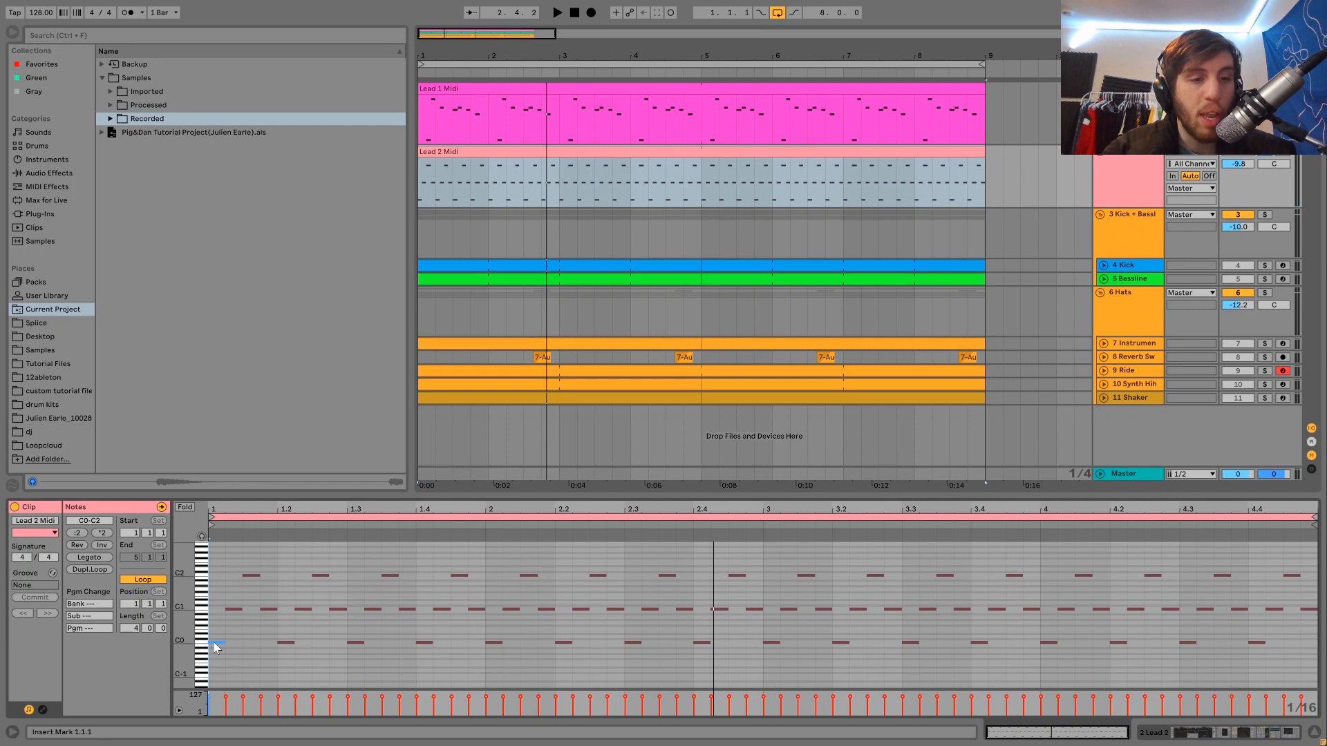
pyautogui.click(232, 609)
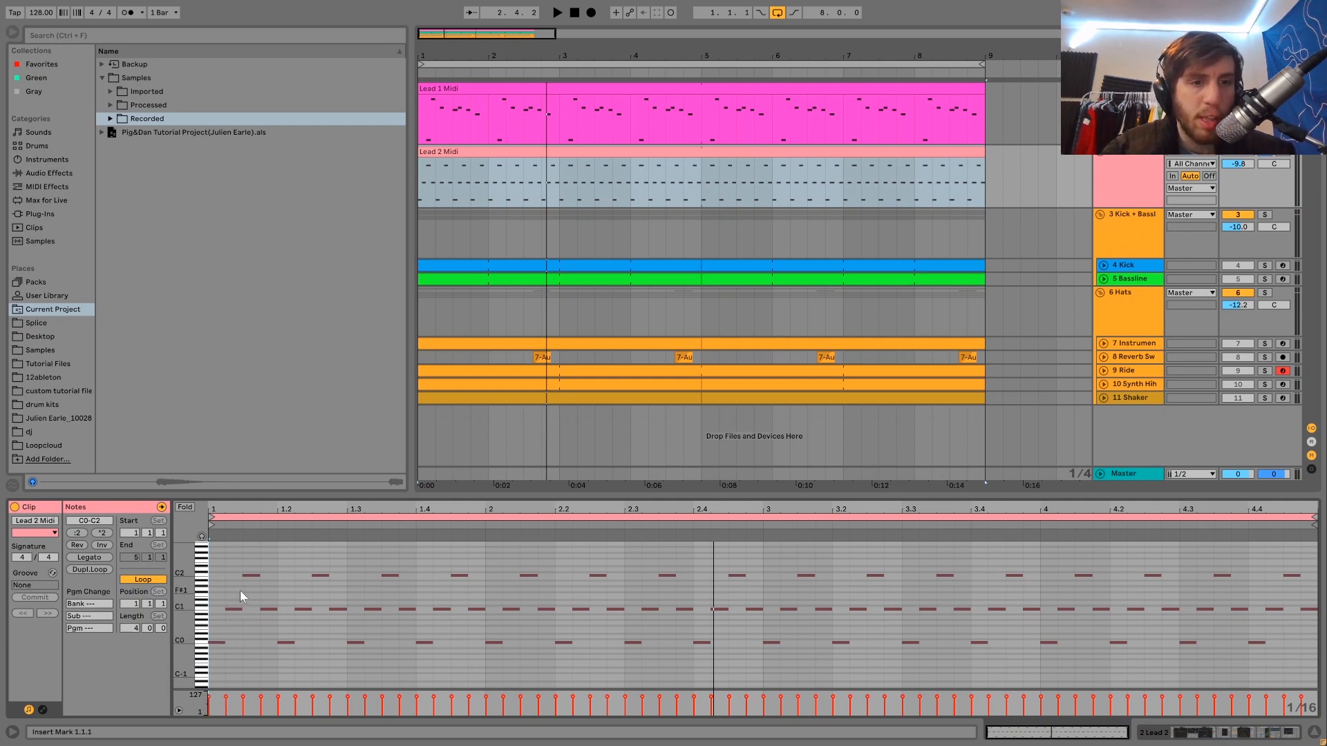
pyautogui.click(250, 575)
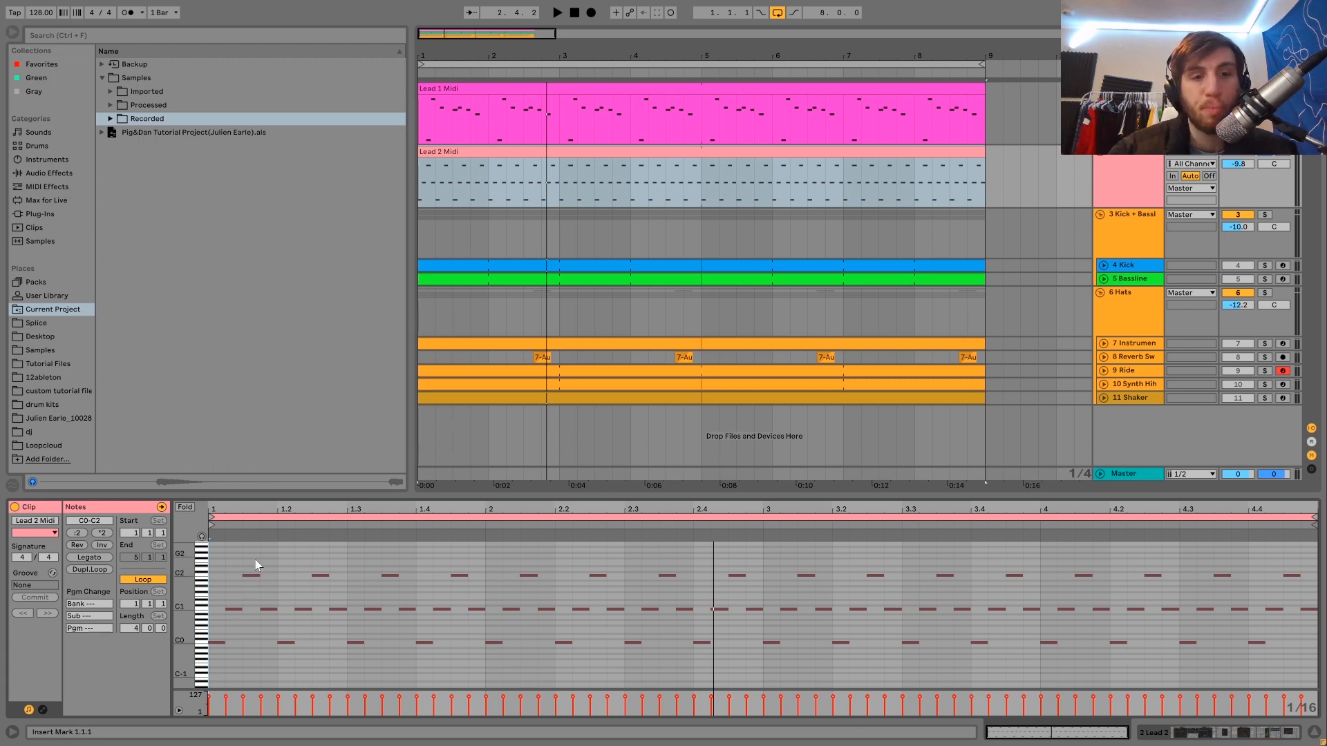
pyautogui.click(253, 637)
pyautogui.press('space')
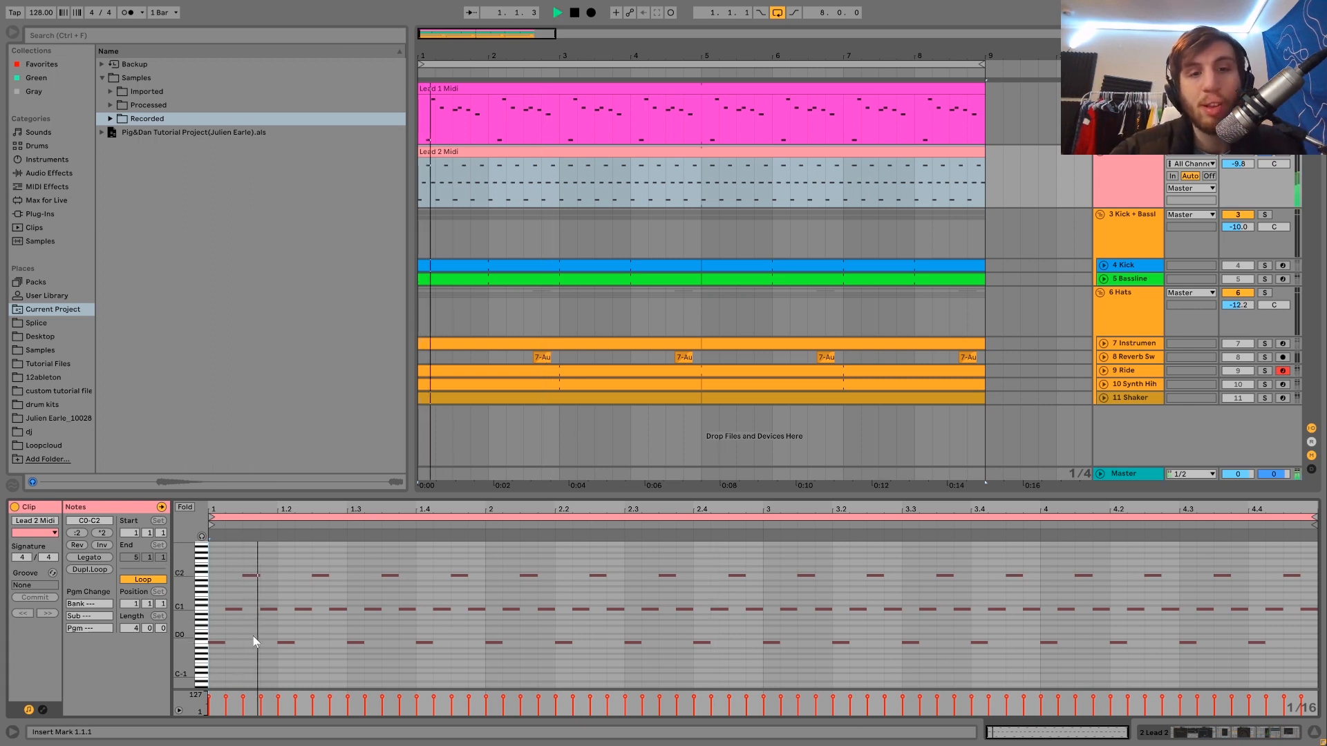
# Show the Lead 2 track's devices and play the lead in the full mix to check its level.
pyautogui.click(1105, 180)
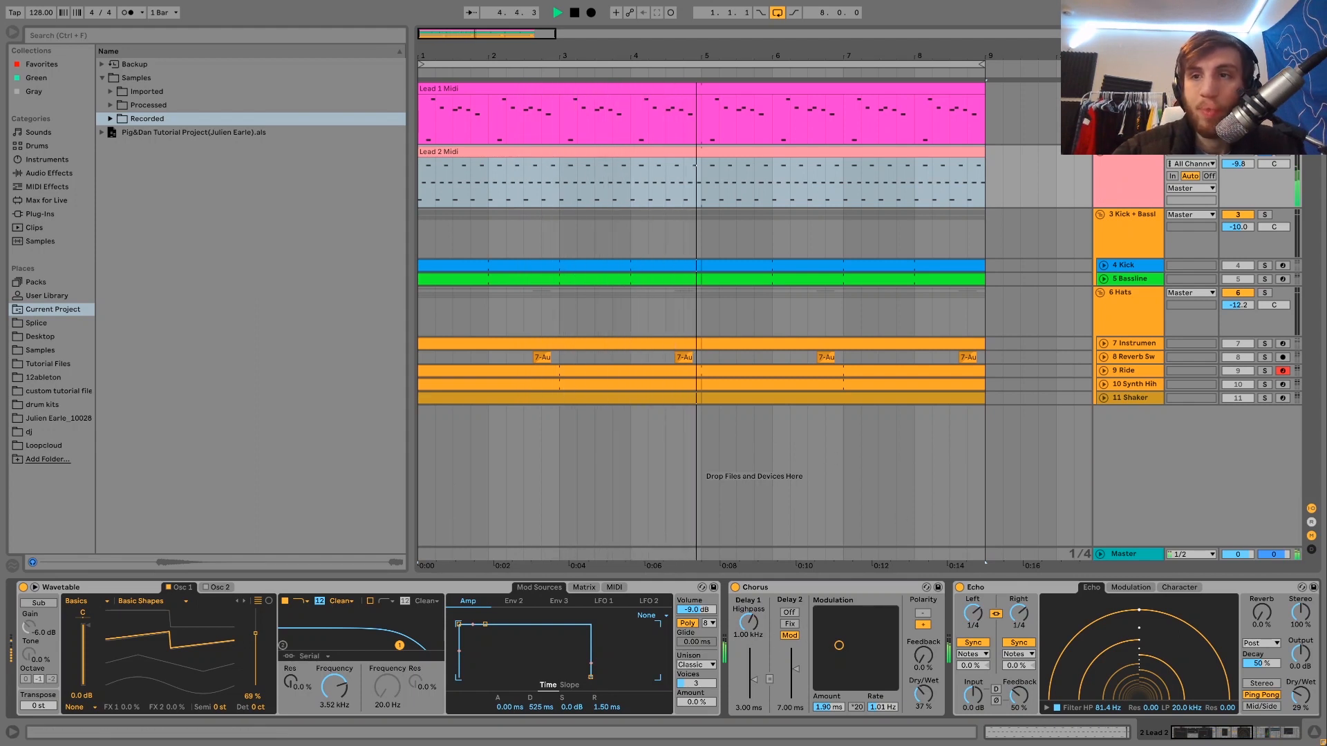
pyautogui.press('space')
pyautogui.press('space')
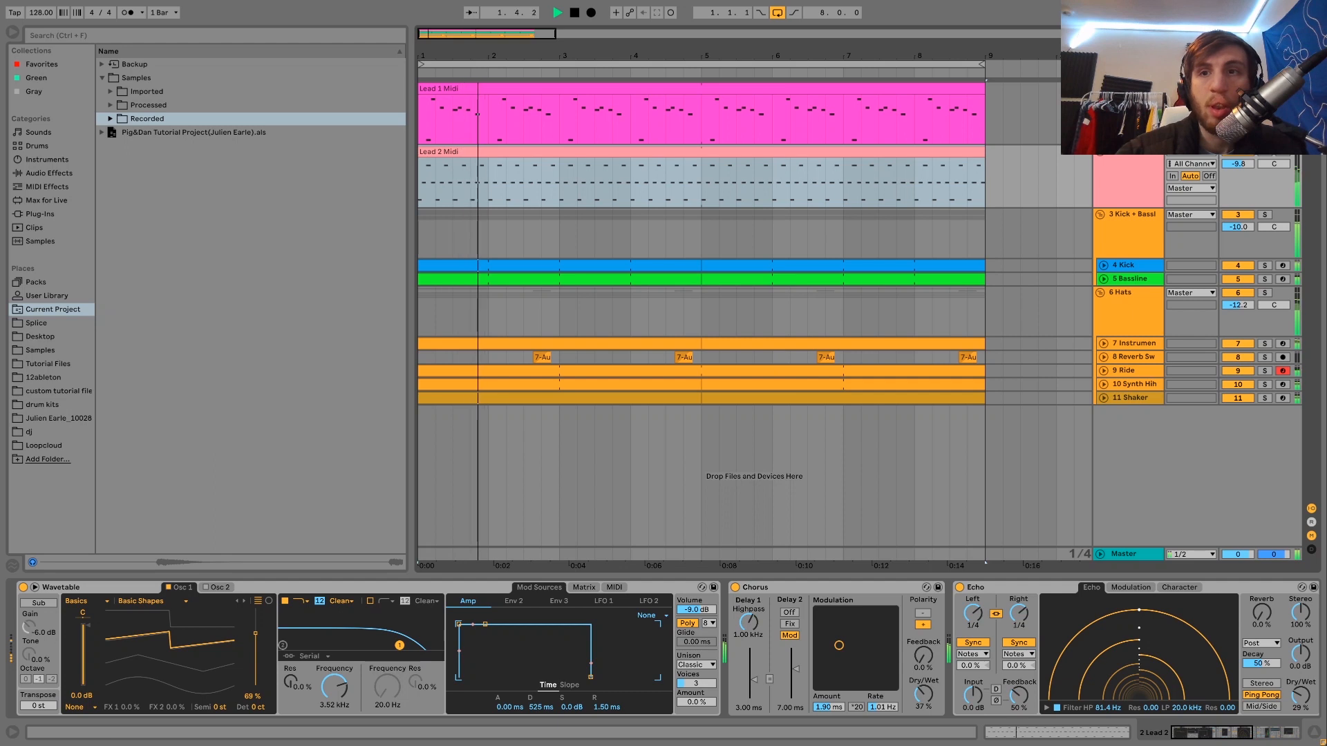
pyautogui.press('space')
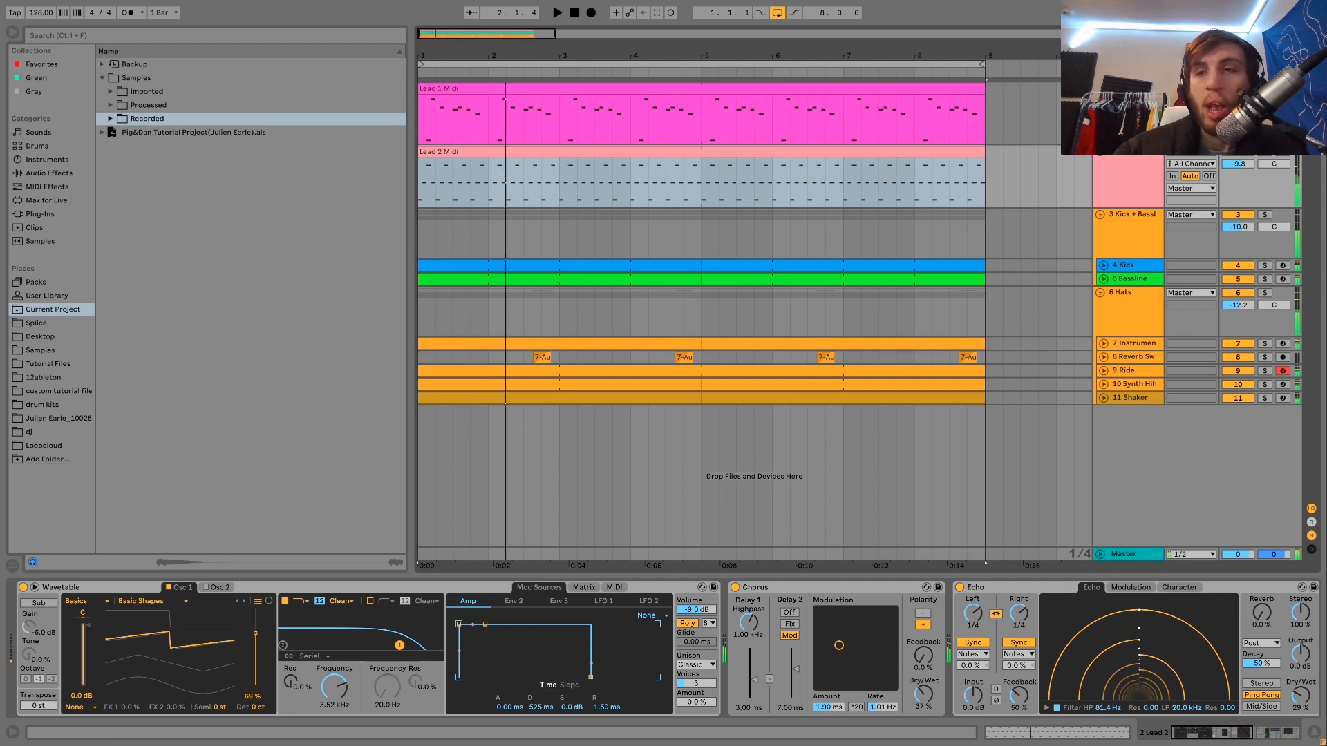
pyautogui.click(1118, 159)
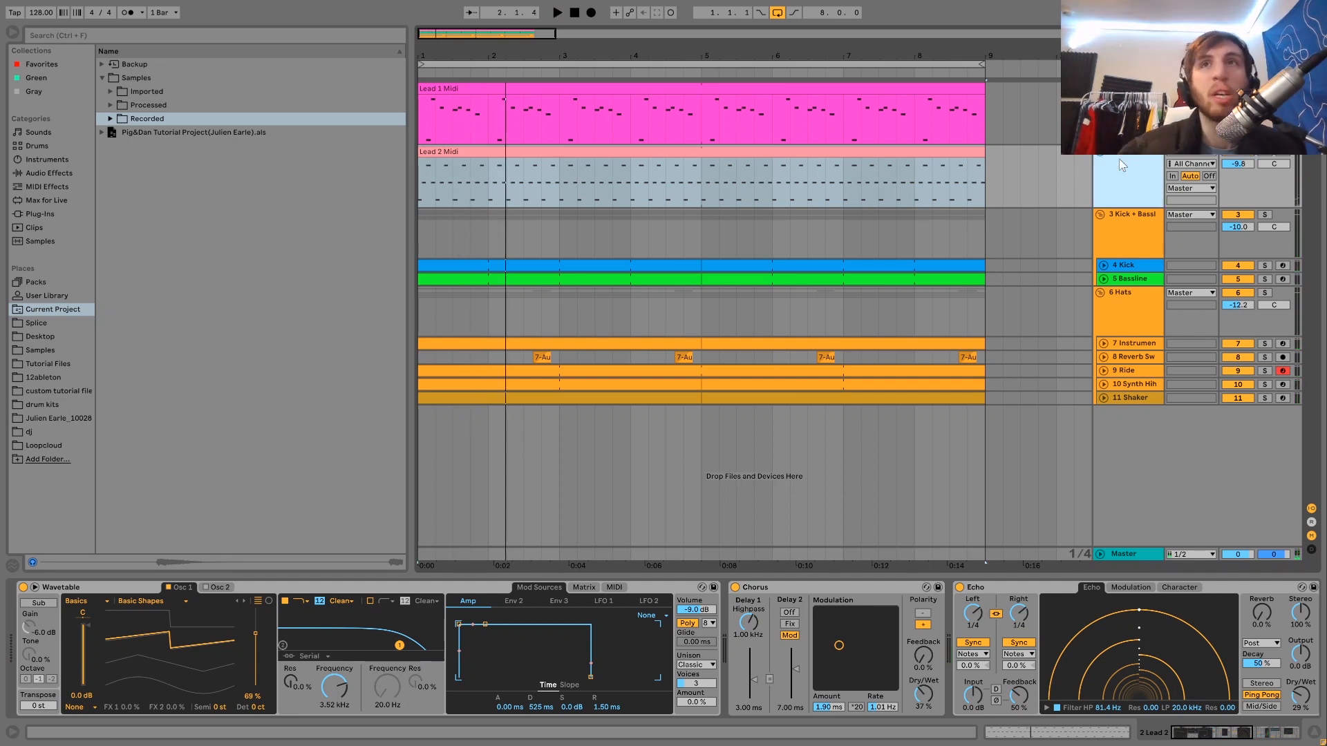
pyautogui.press('space')
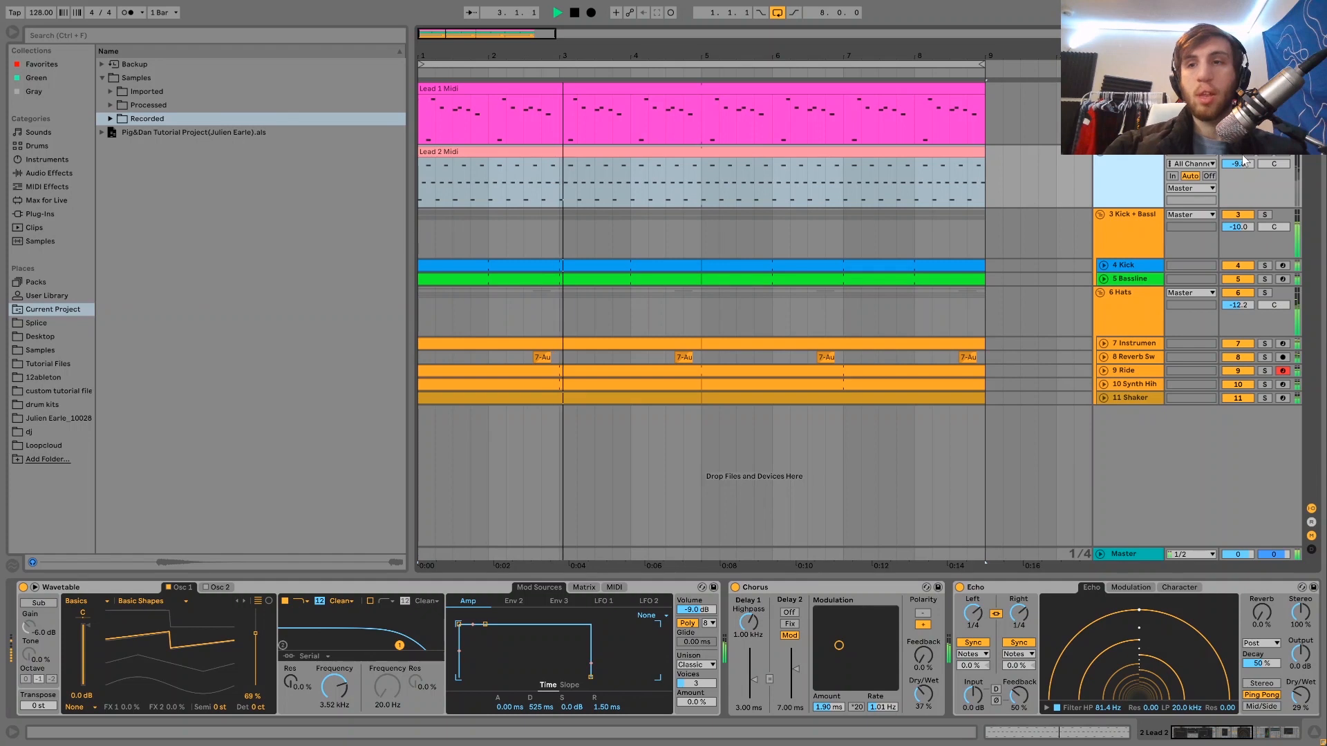
pyautogui.moveTo(1242, 162); pyautogui.dragTo(1226, 173)
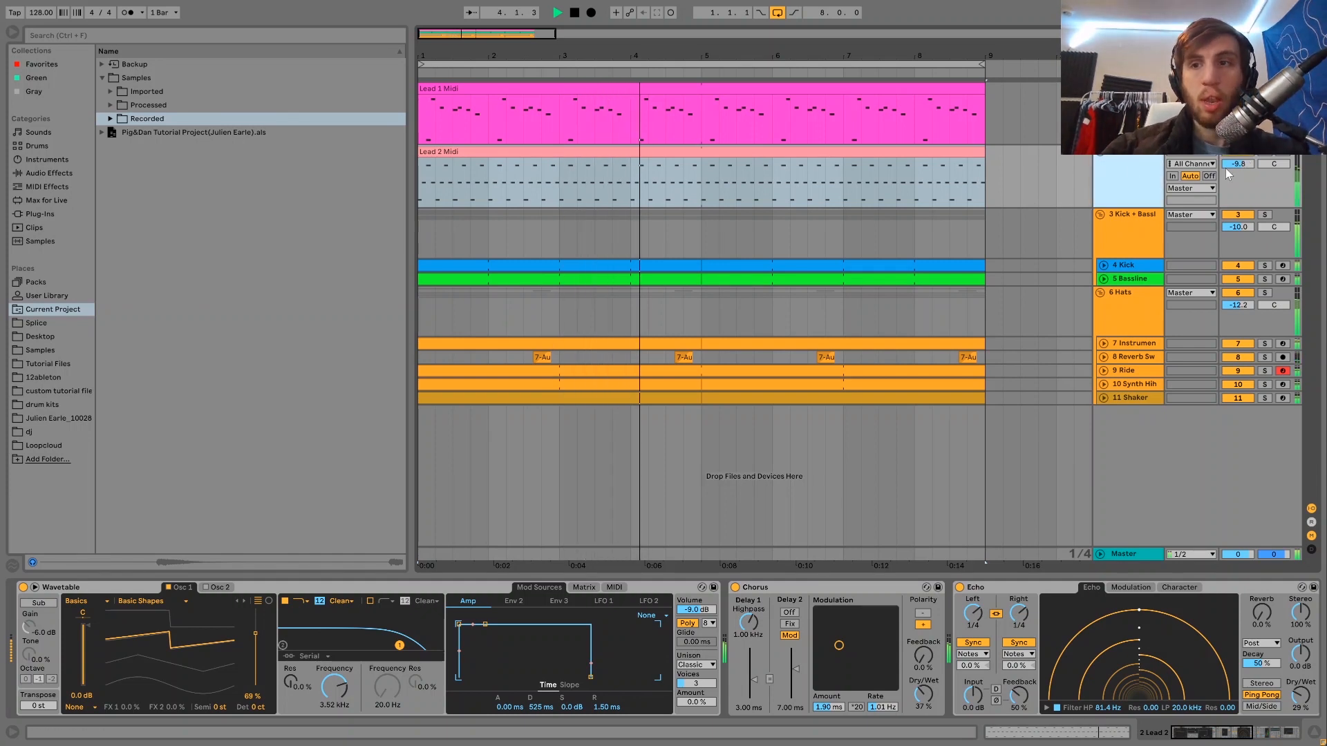
# Solo the Lead 2 track and play it in short passes to examine its Wavetable oscillator.
pyautogui.click(1264, 151)
pyautogui.press('space')
pyautogui.press('space')
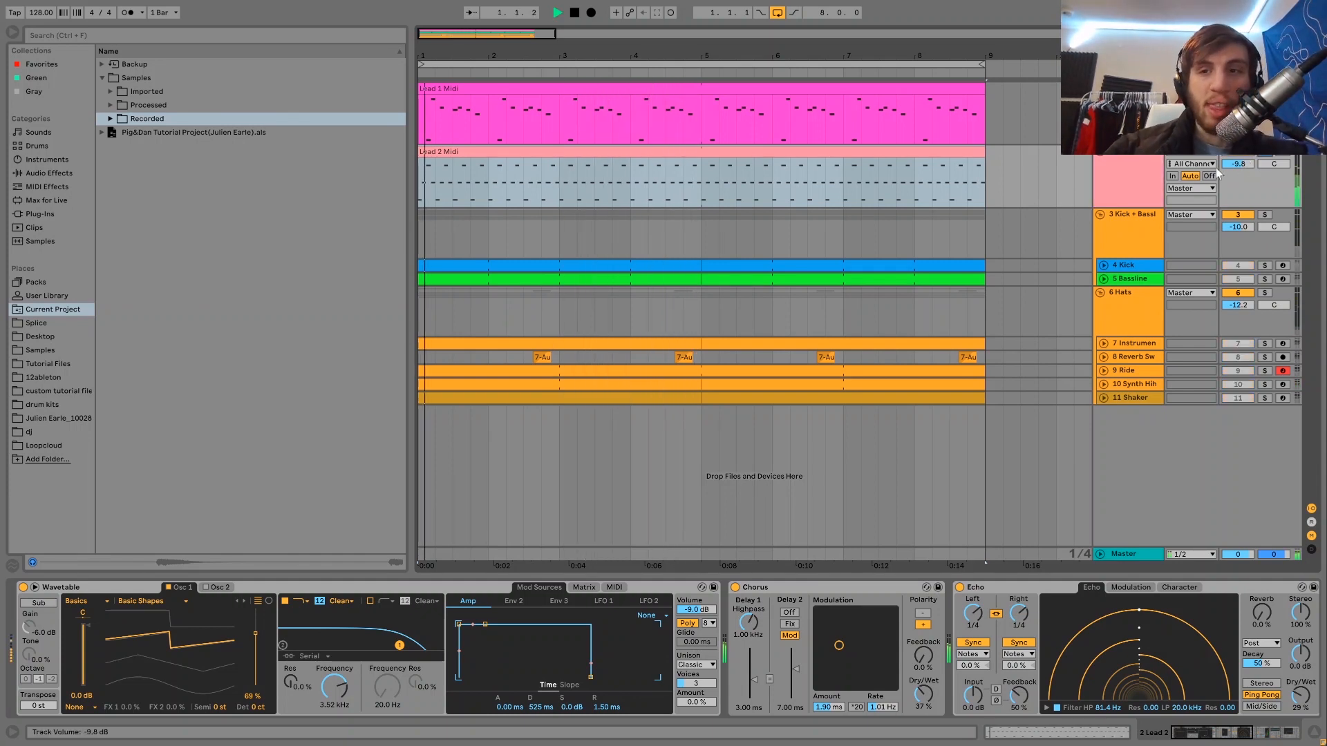
pyautogui.press('space')
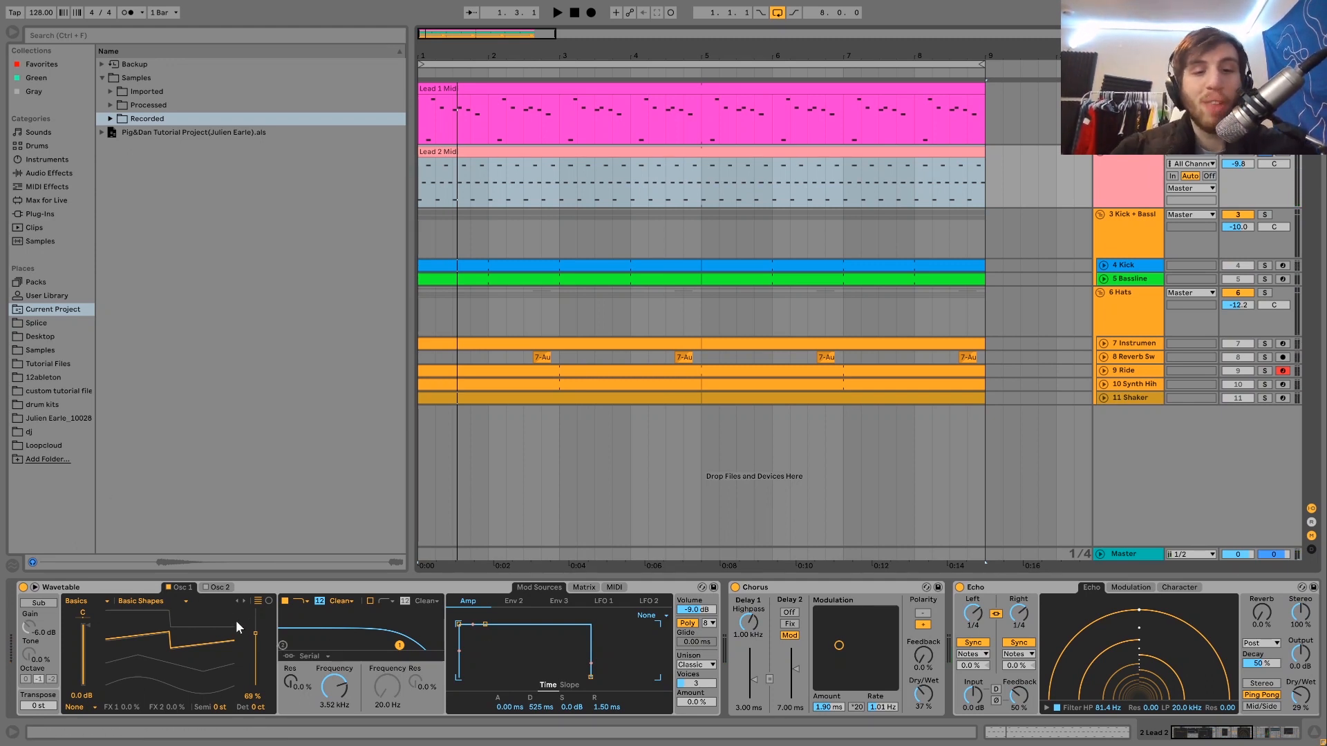
pyautogui.press('space')
pyautogui.press('space')
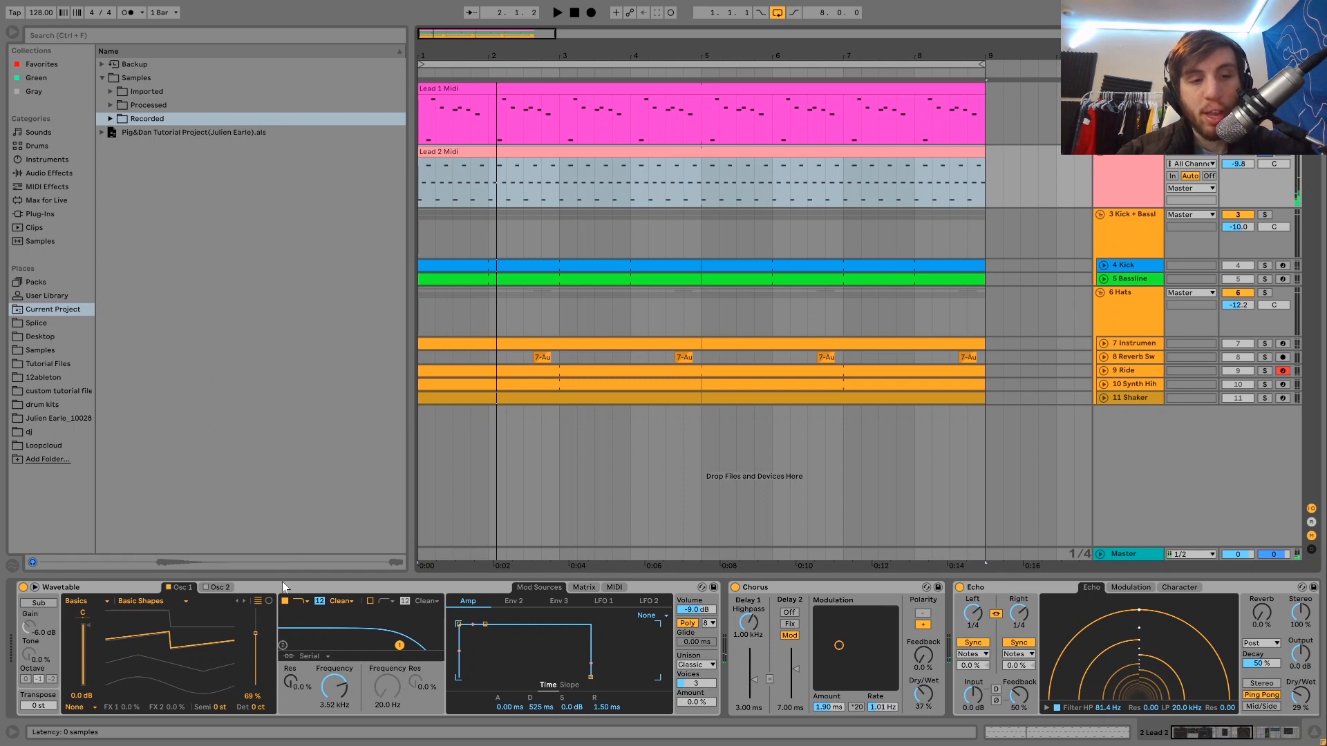
# Play the soloed Lead 2 in short passes to examine Wavetable's filter and compare its unison set to None and Classic.
pyautogui.press('space')
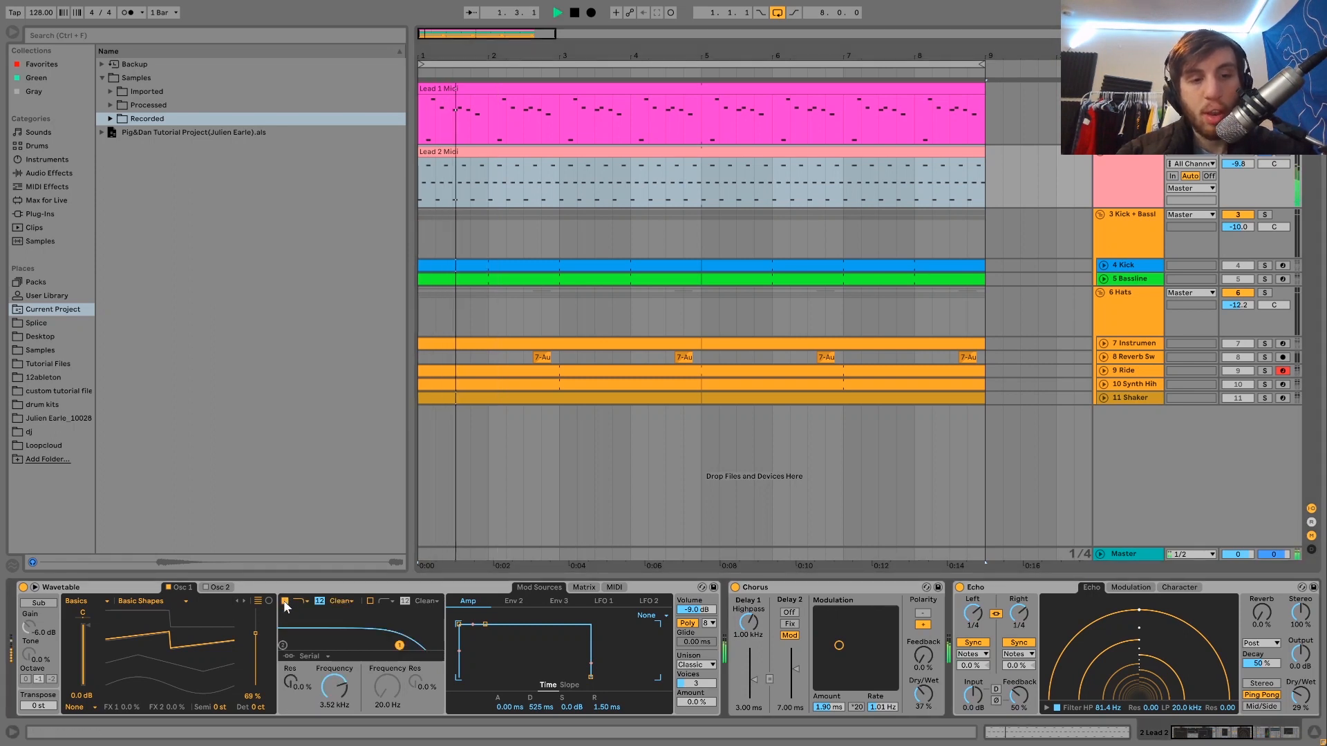
pyautogui.press('space')
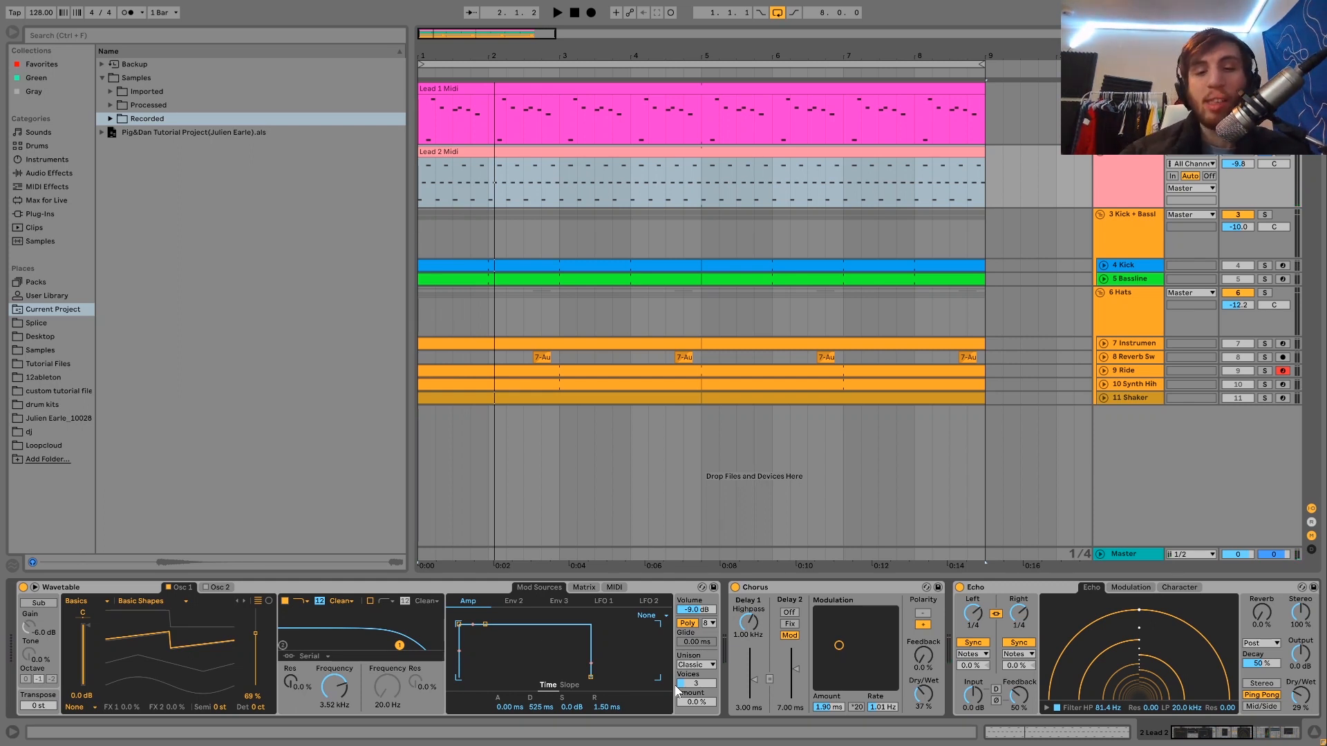
pyautogui.hscroll(5, 676, 689)
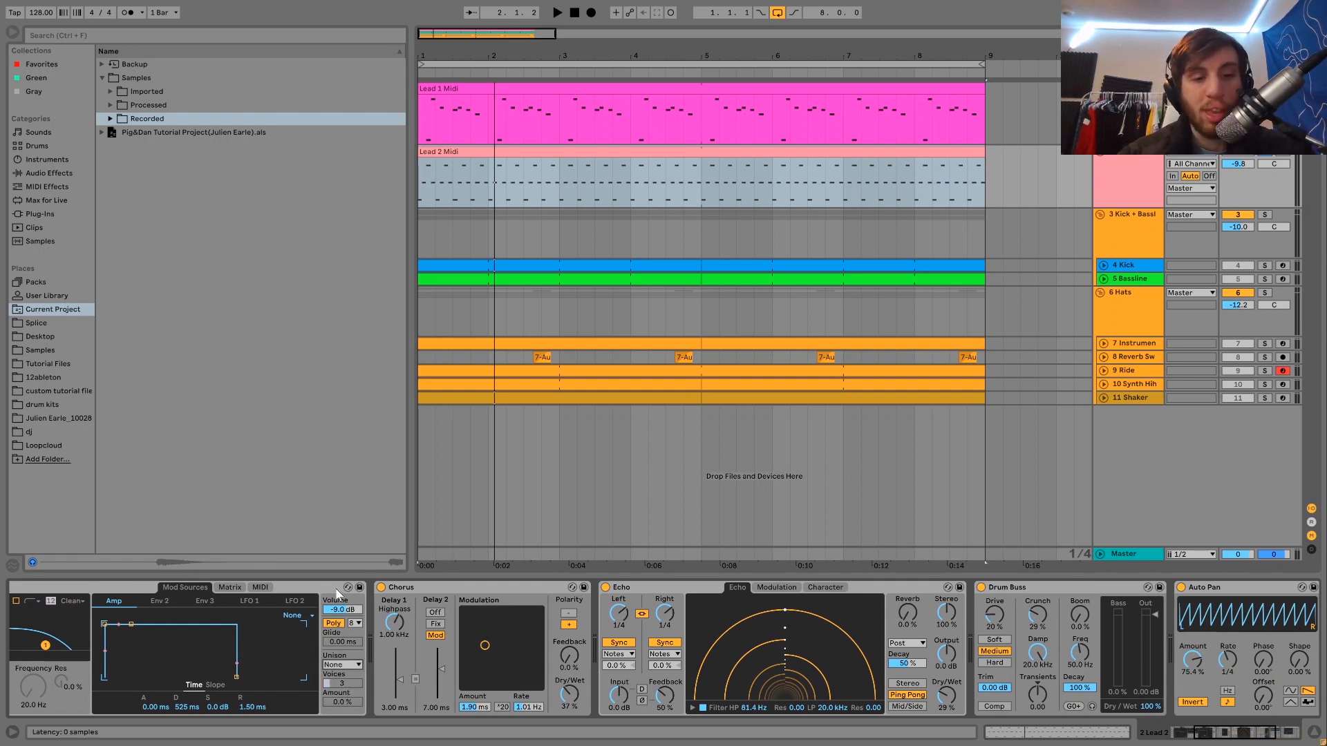
pyautogui.press('space')
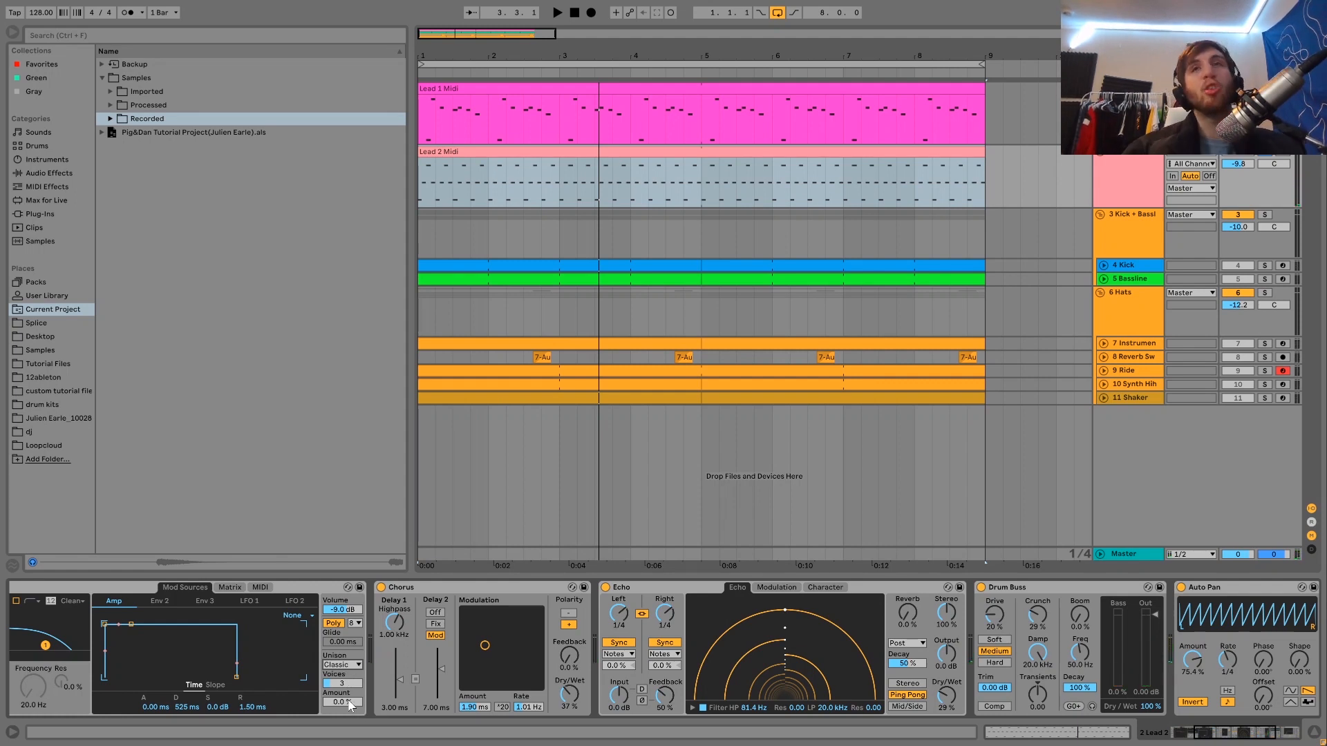
pyautogui.press('space')
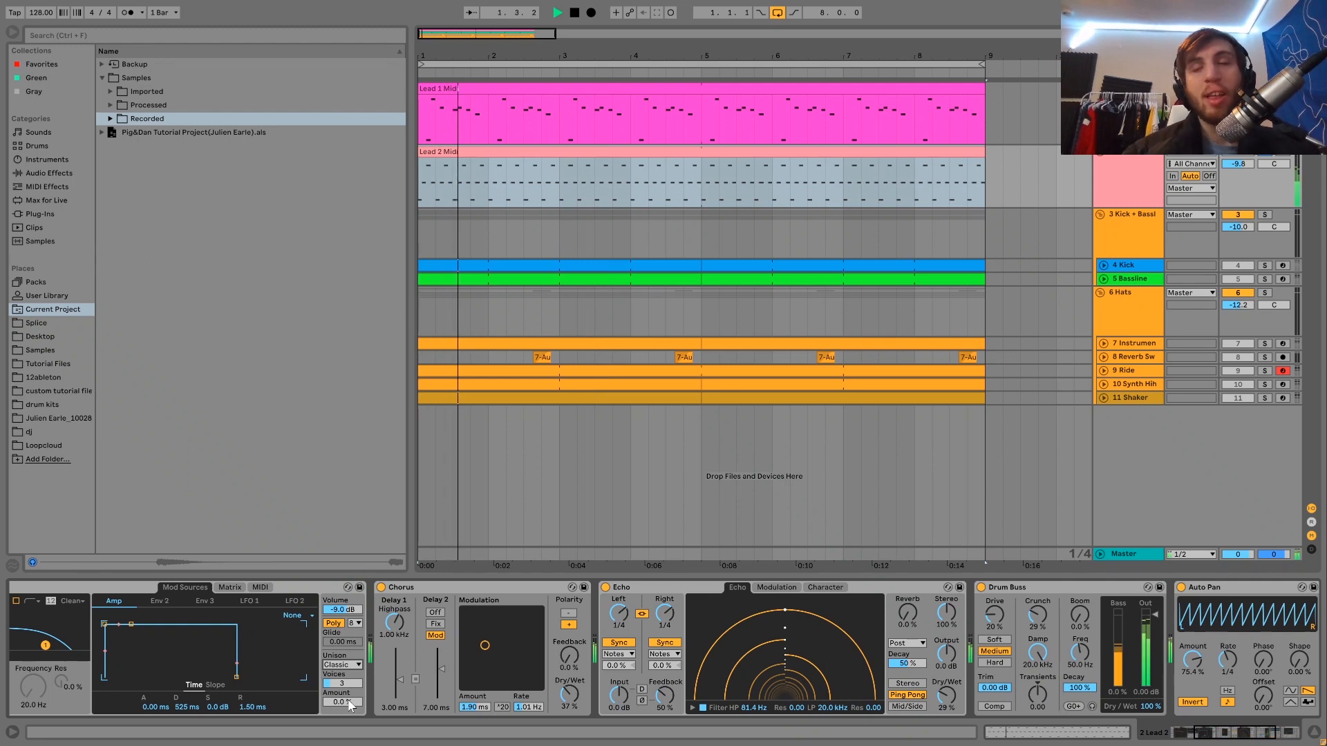
pyautogui.press('space')
pyautogui.press('space')
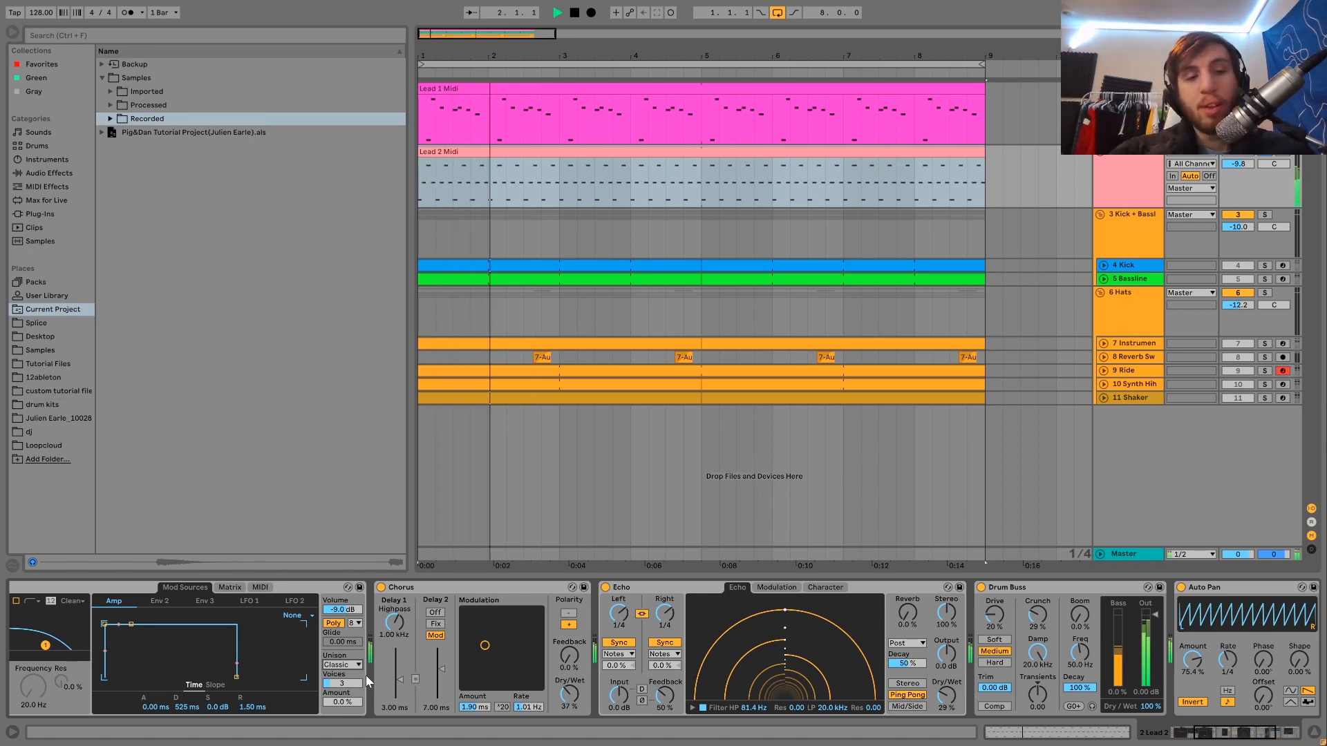
pyautogui.press('space')
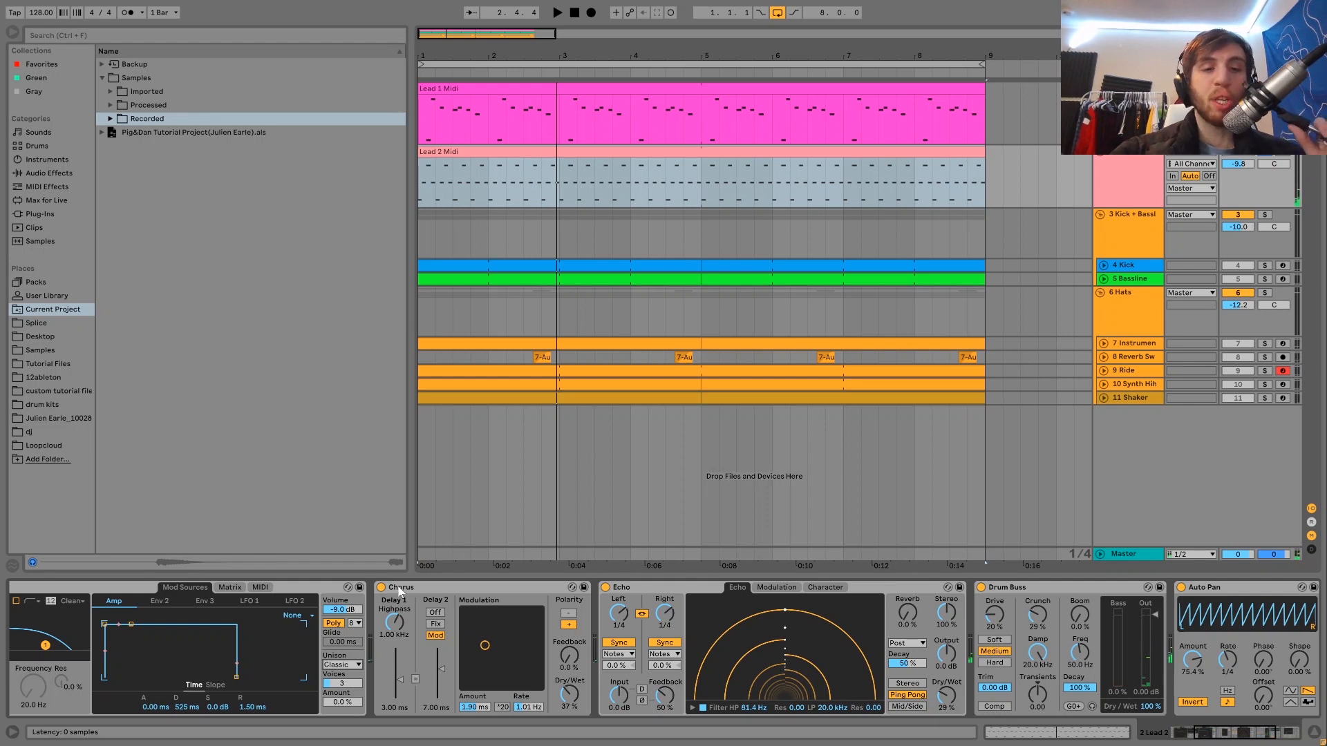
# Play Lead 2 with its Chorus bypassed and re-enabled to compare the sound.
pyautogui.press('space')
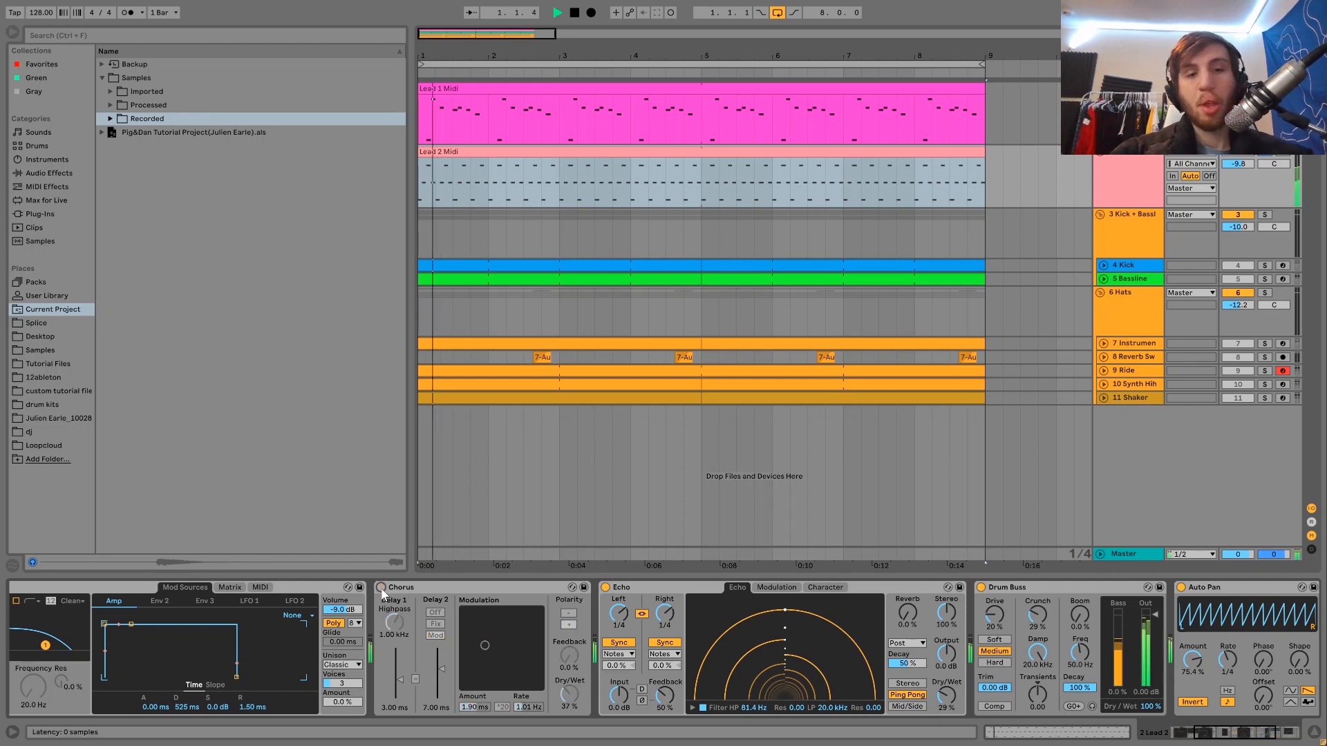
pyautogui.scroll(-5, 381, 593)
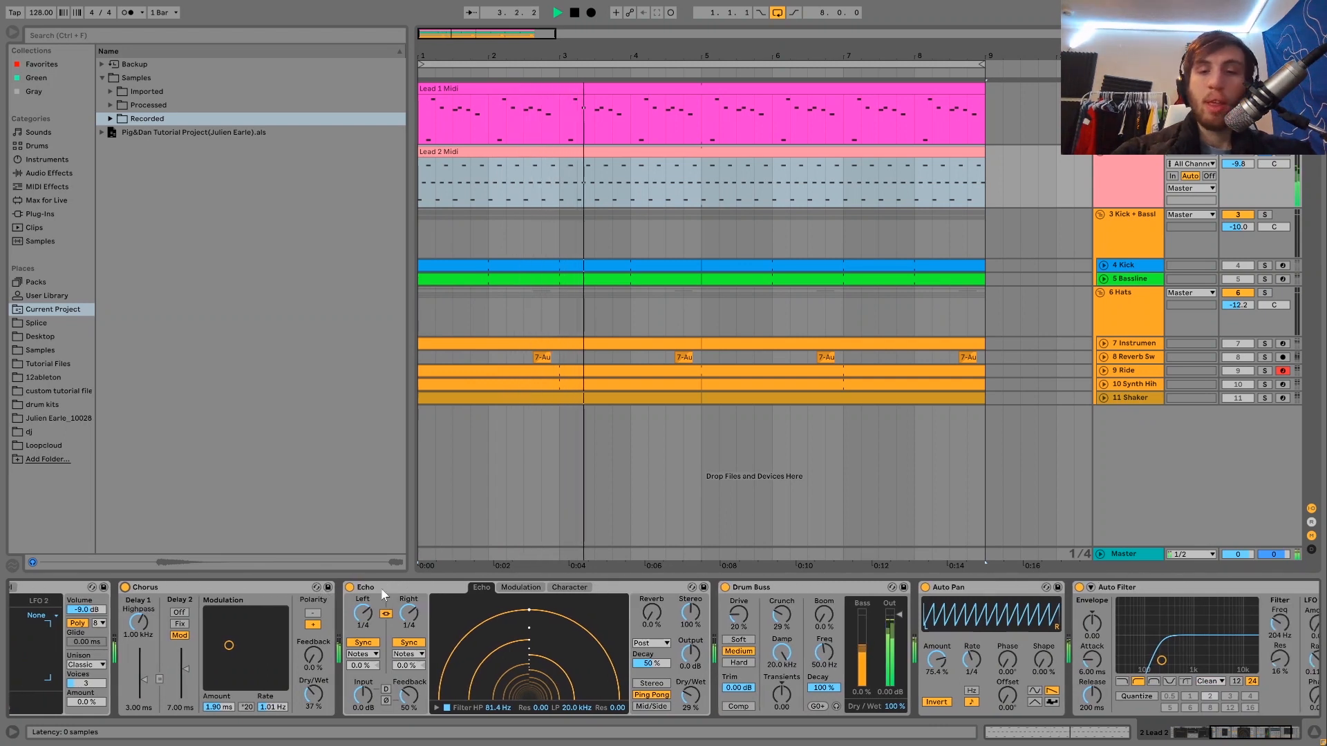
pyautogui.scroll(-2, 380, 587)
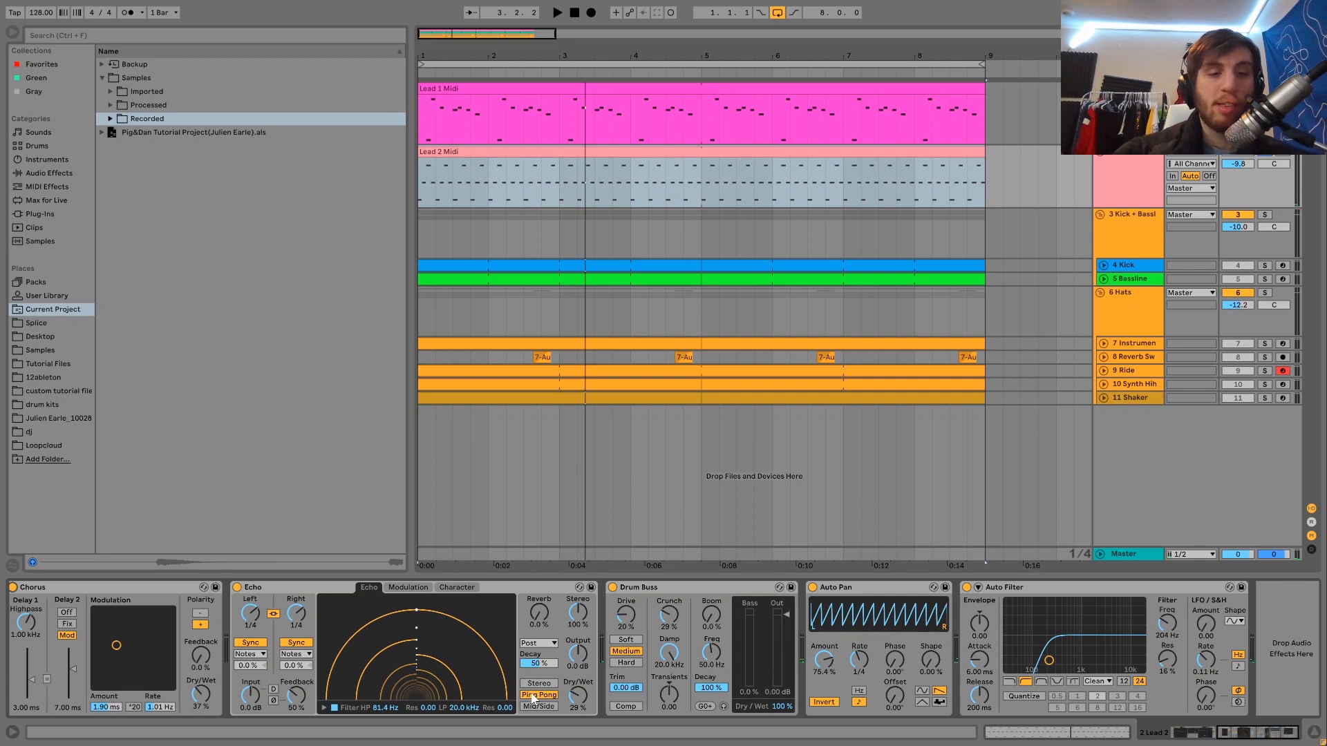
# Bypass and re-enable the Ping Pong Echo on Lead 2 during playback to hear what it adds.
pyautogui.click(237, 588)
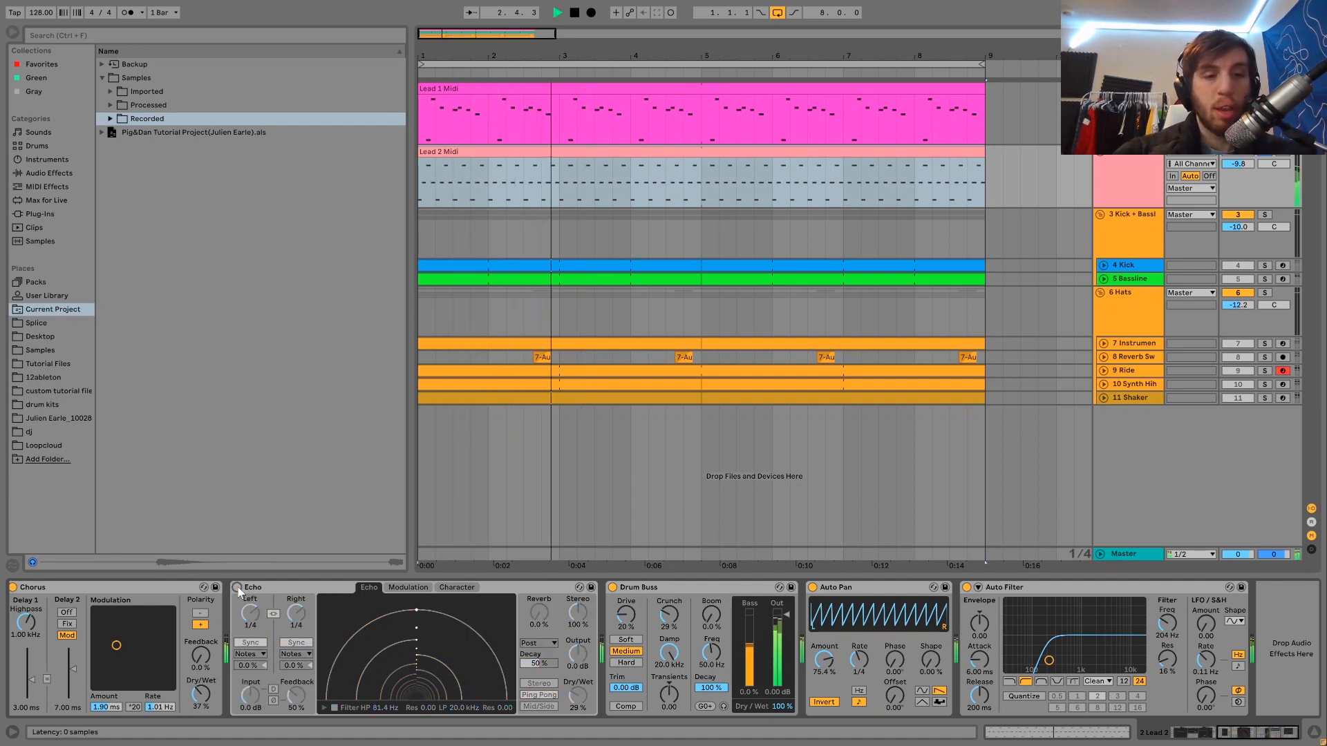
pyautogui.click(237, 587)
pyautogui.scroll(-1, 312, 609)
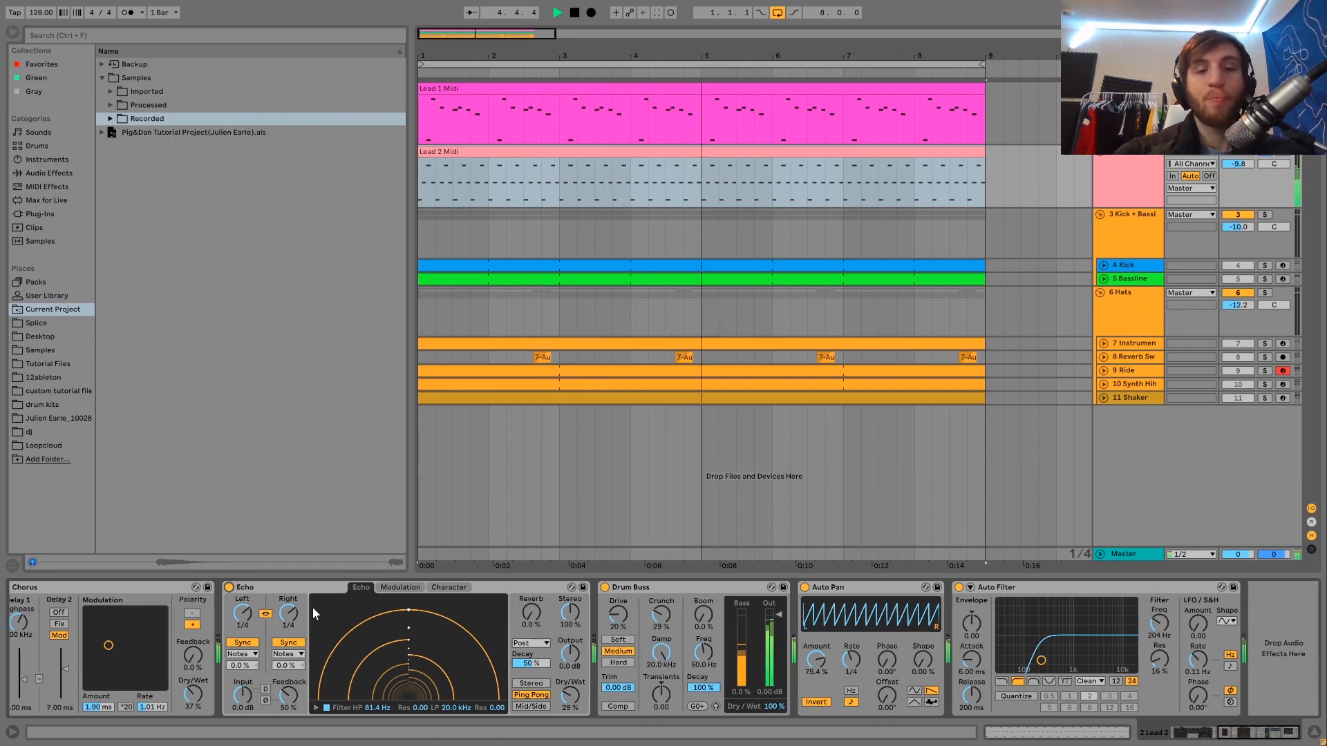
pyautogui.press('space')
# Play Lead 2 with the Drum Buss switched off and back on to hear its contribution.
pyautogui.press('space')
pyautogui.click(605, 587)
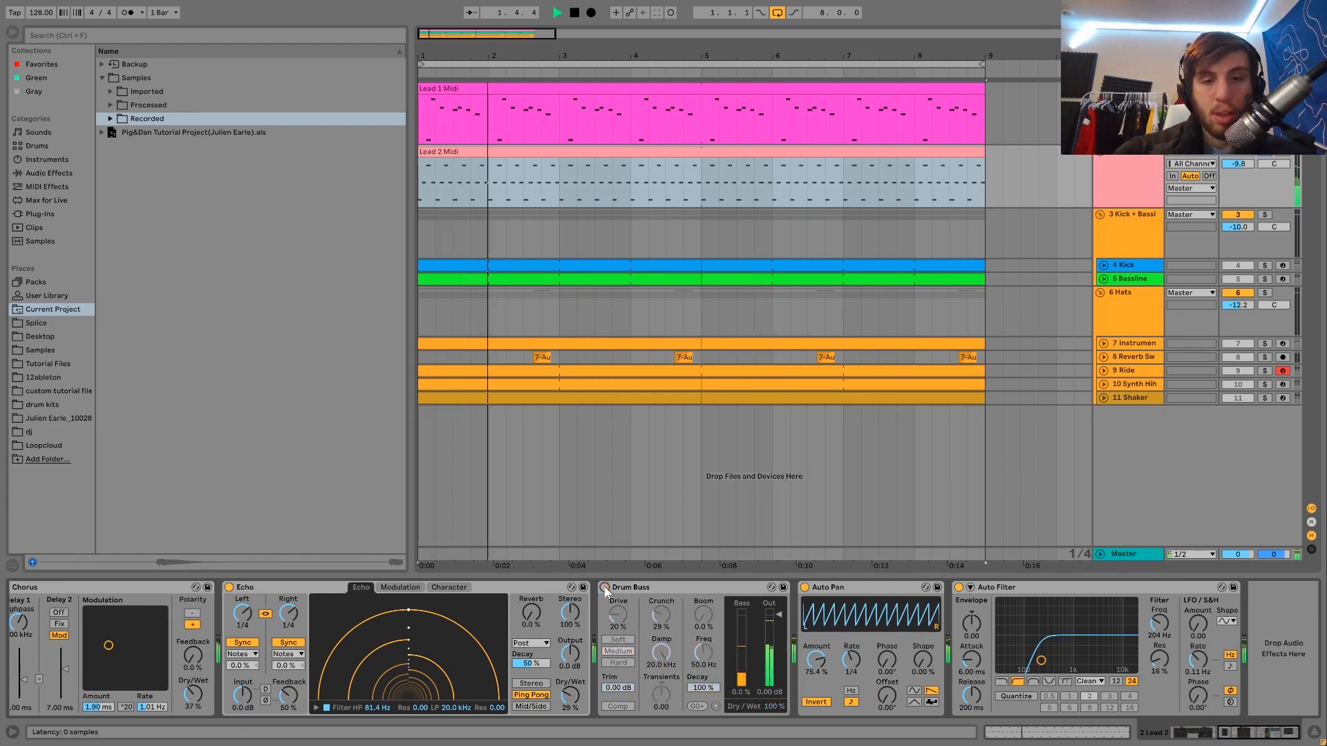
pyautogui.click(605, 587)
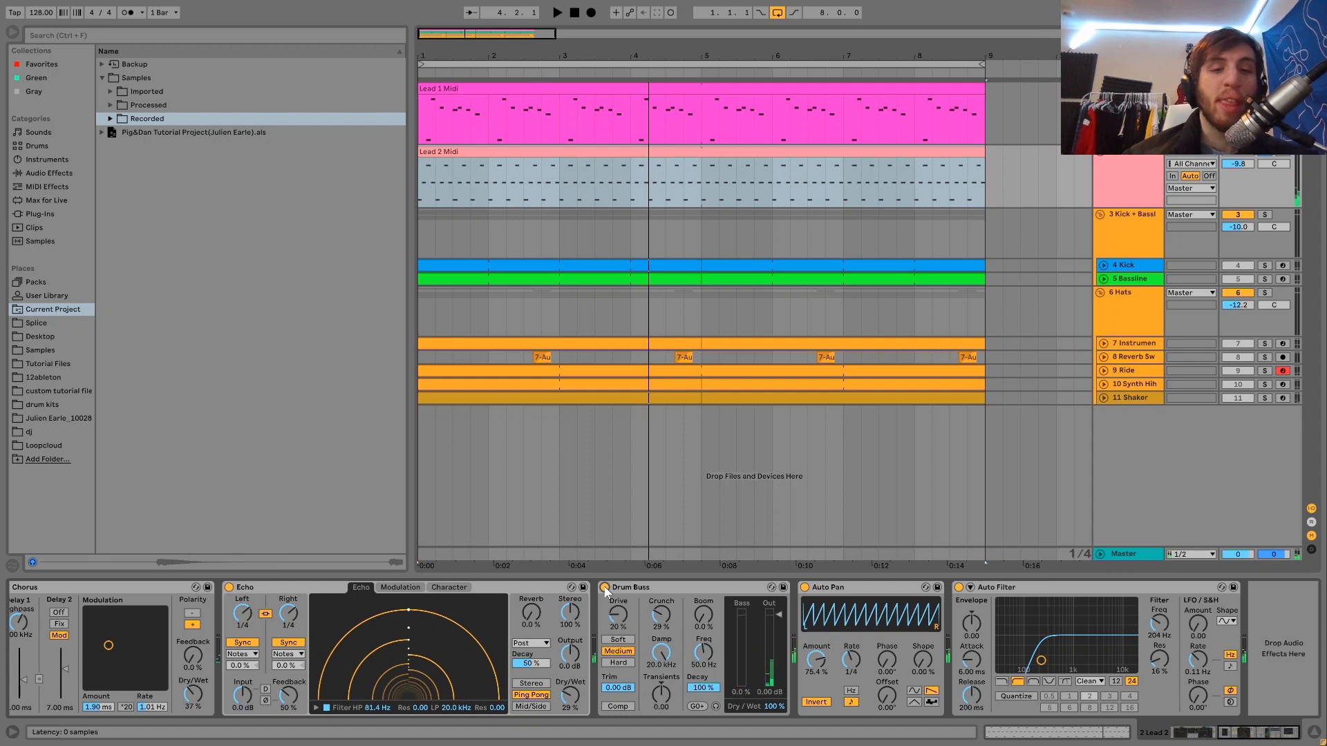
pyautogui.press('space')
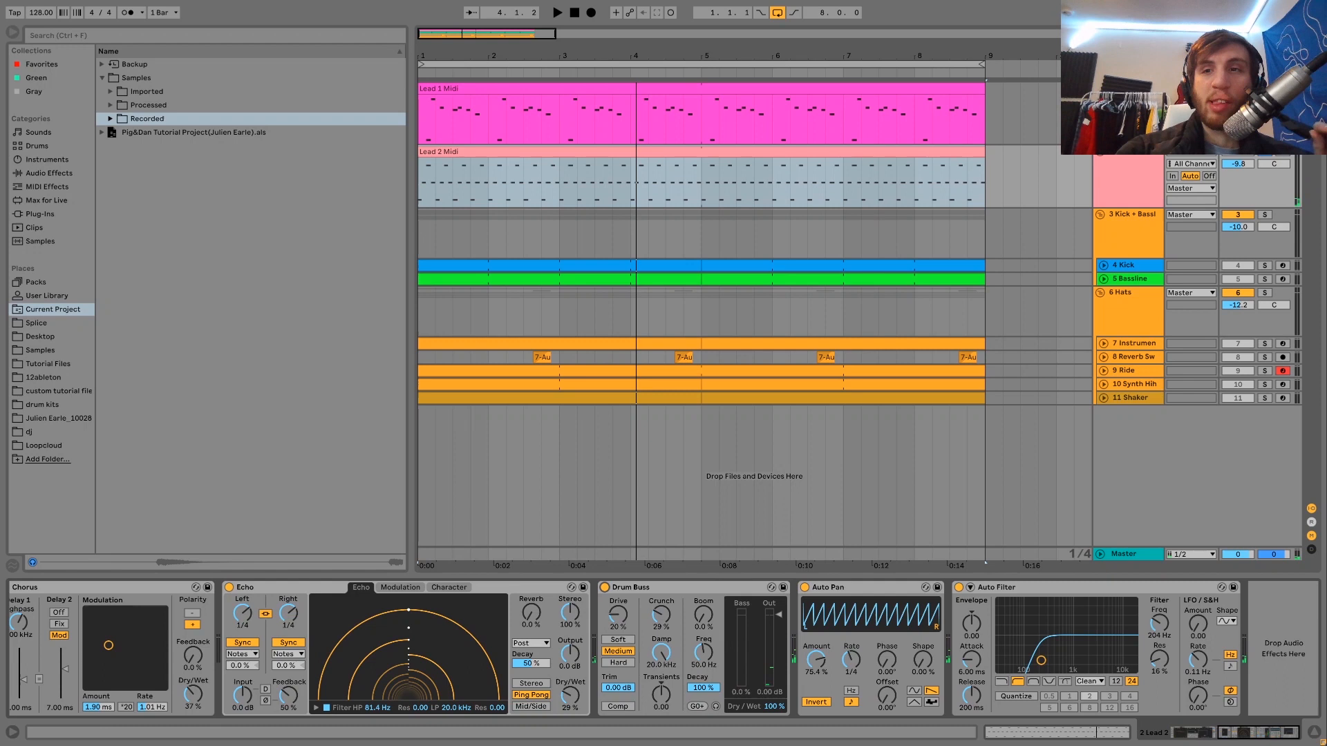
# Look at the Auto Pan in Lead 1's device chain, return to Lead 2's devices, and play Lead 2 to hear its Auto Pan.
pyautogui.click(1133, 114)
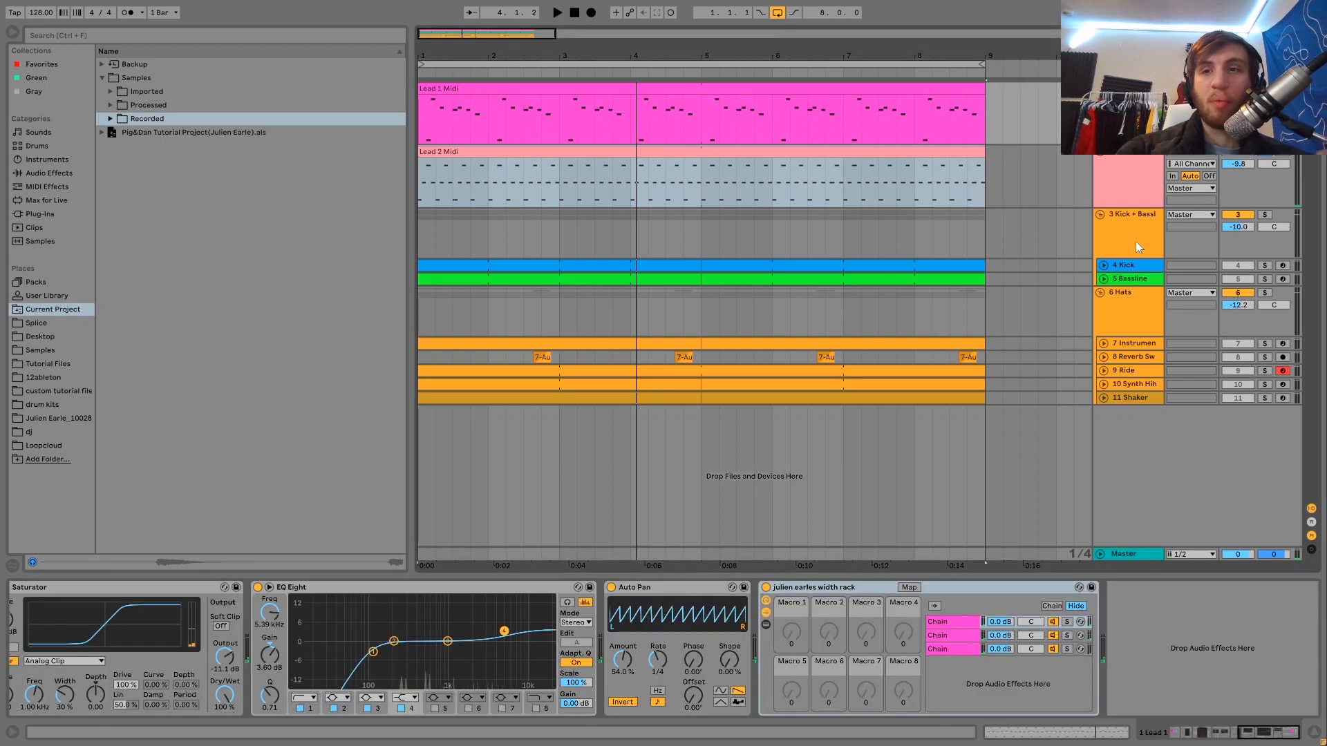
pyautogui.click(1113, 164)
pyautogui.press('space')
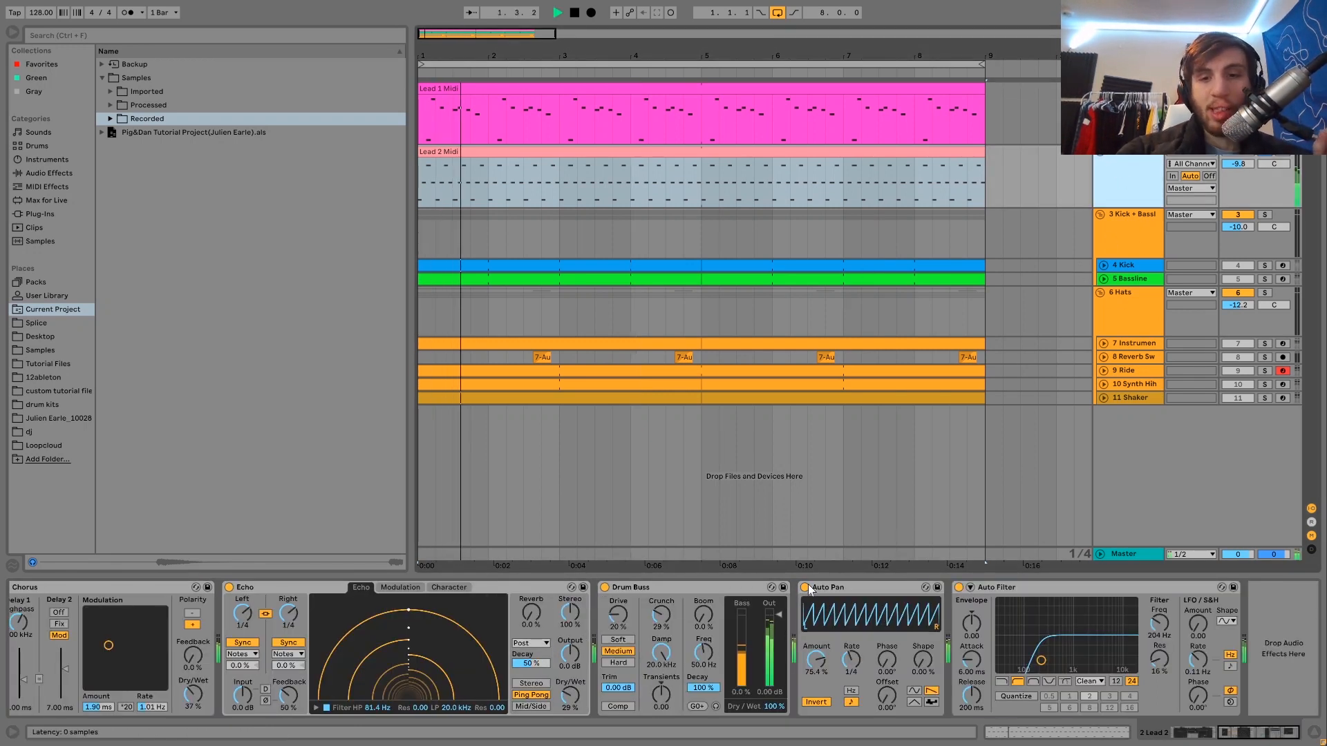
pyautogui.click(843, 535)
pyautogui.press('space')
# Play Lead 2 together with the soloed Kick + Bass group, and unsolo the group.
pyautogui.click(1264, 215)
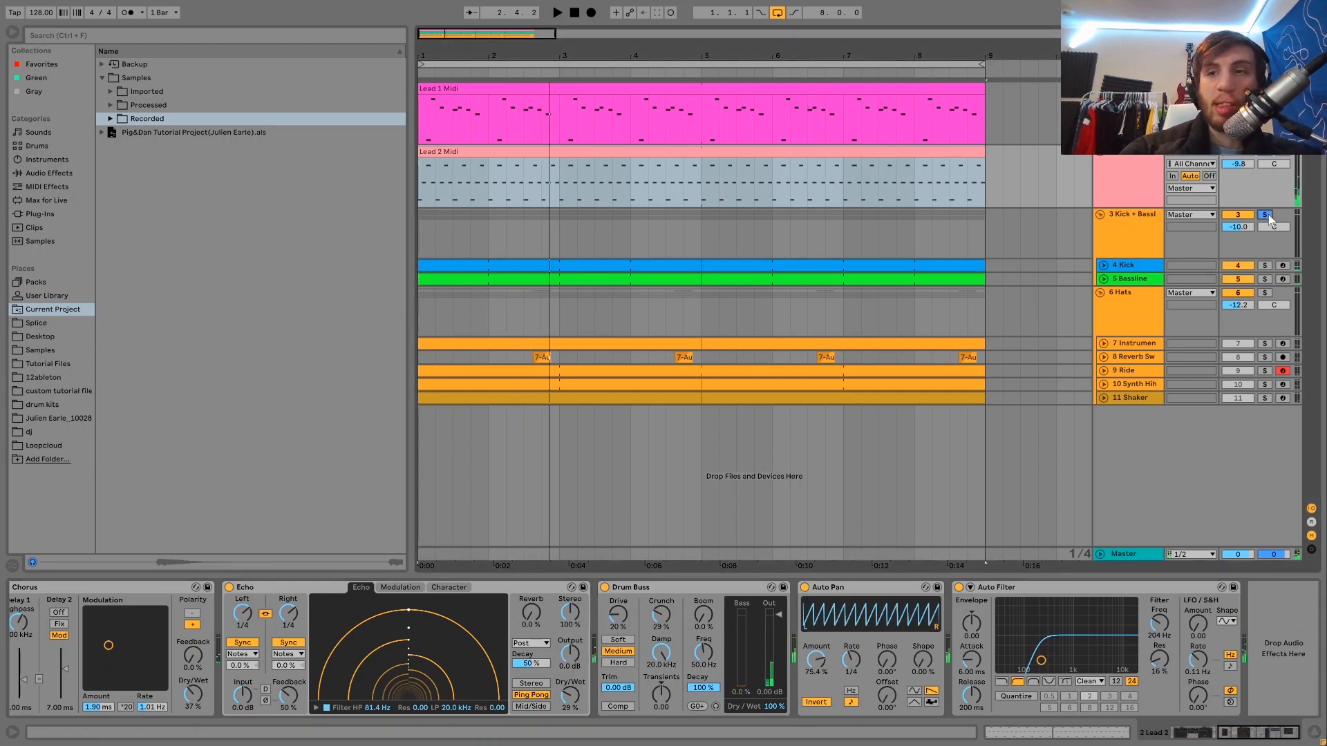
pyautogui.press('space')
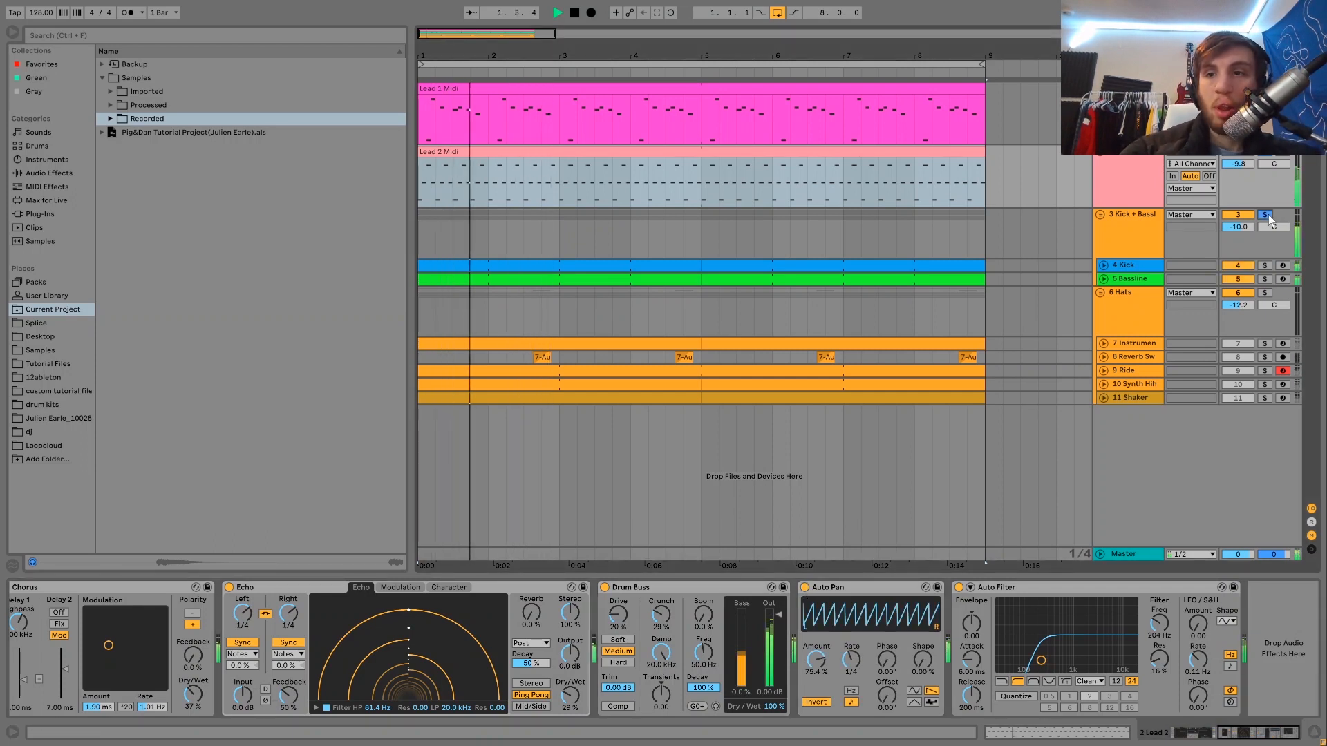
pyautogui.click(1266, 215)
pyautogui.click(1134, 184)
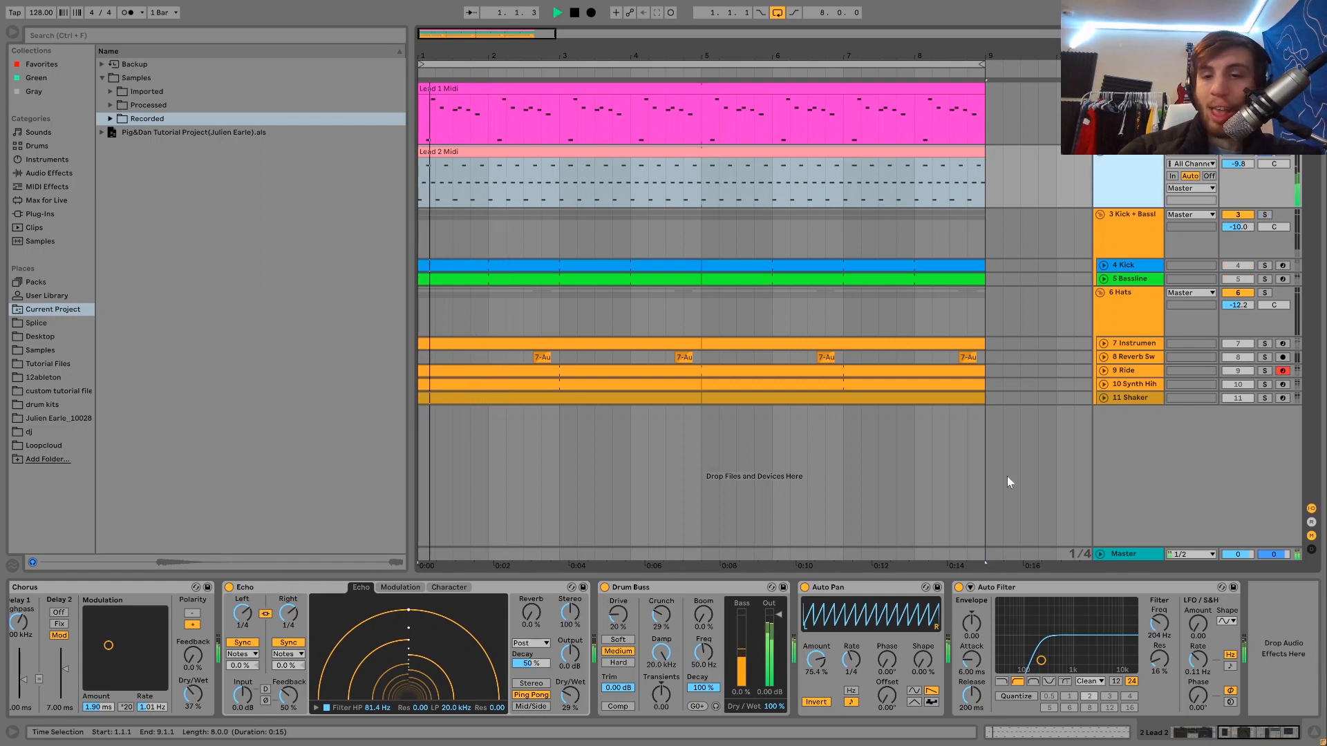
# Play Lead 2 with its high-pass Auto Filter bypassed and re-enabled to hear the low end it removes.
pyautogui.press('space')
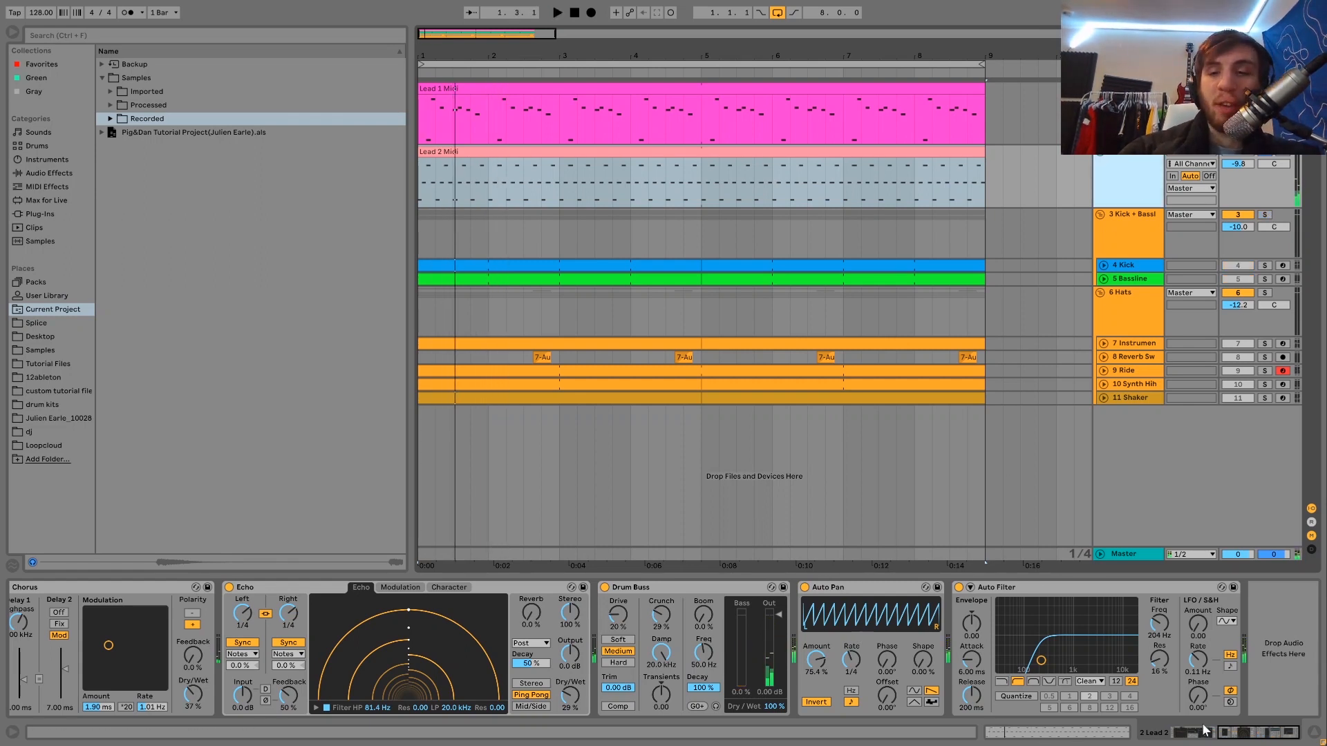
pyautogui.press('space')
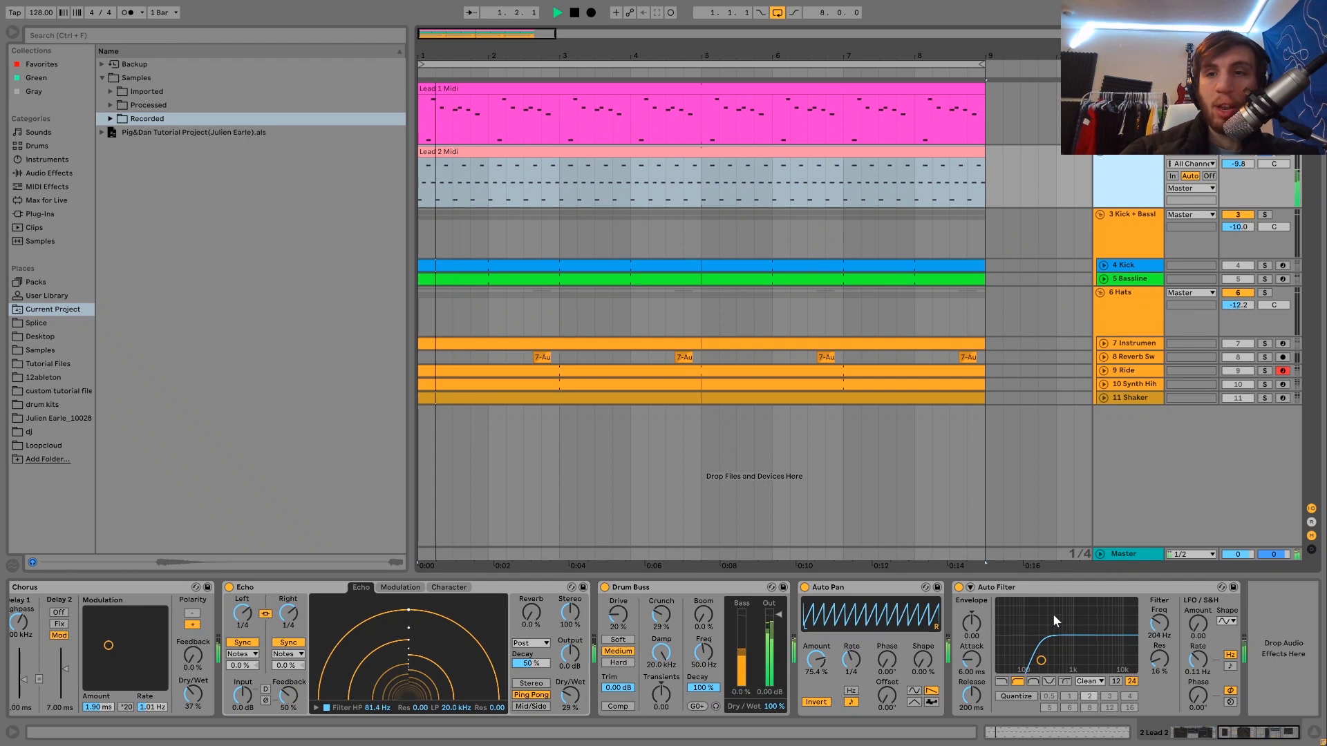
pyautogui.click(958, 588)
pyautogui.click(957, 588)
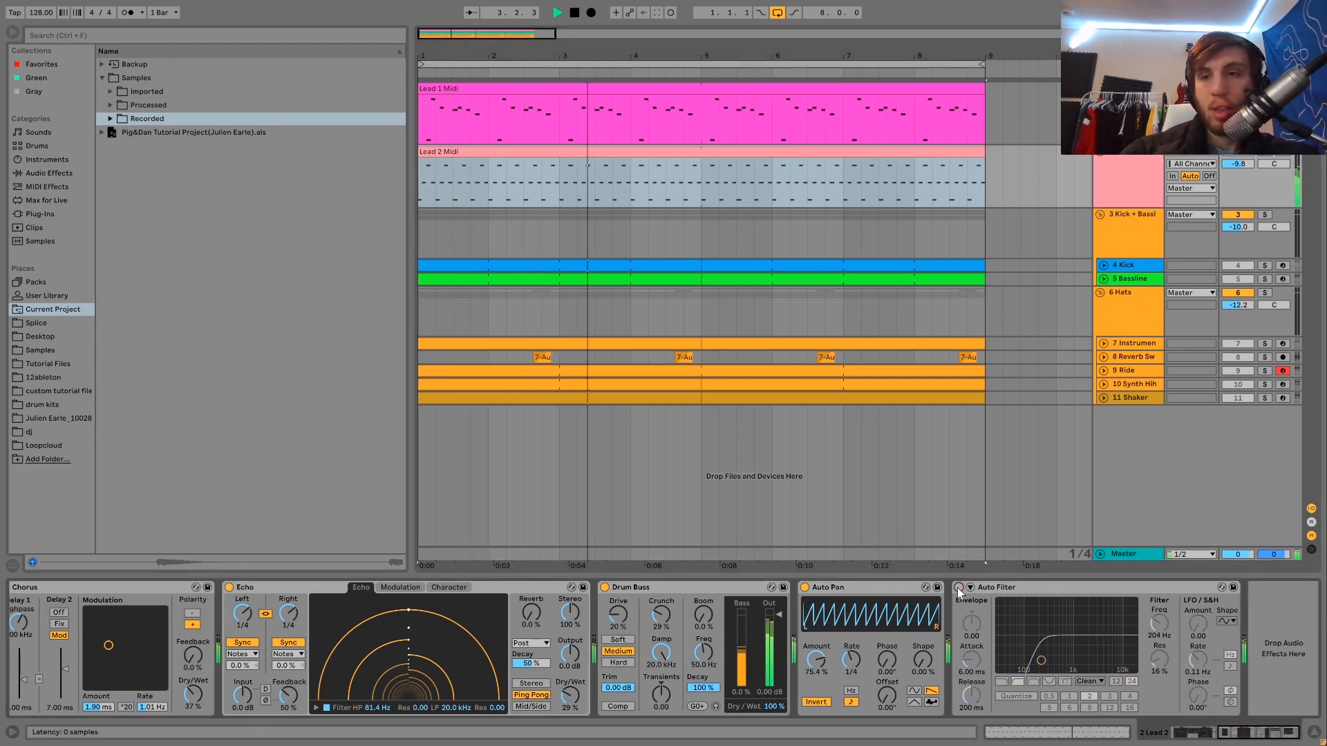
pyautogui.press('space')
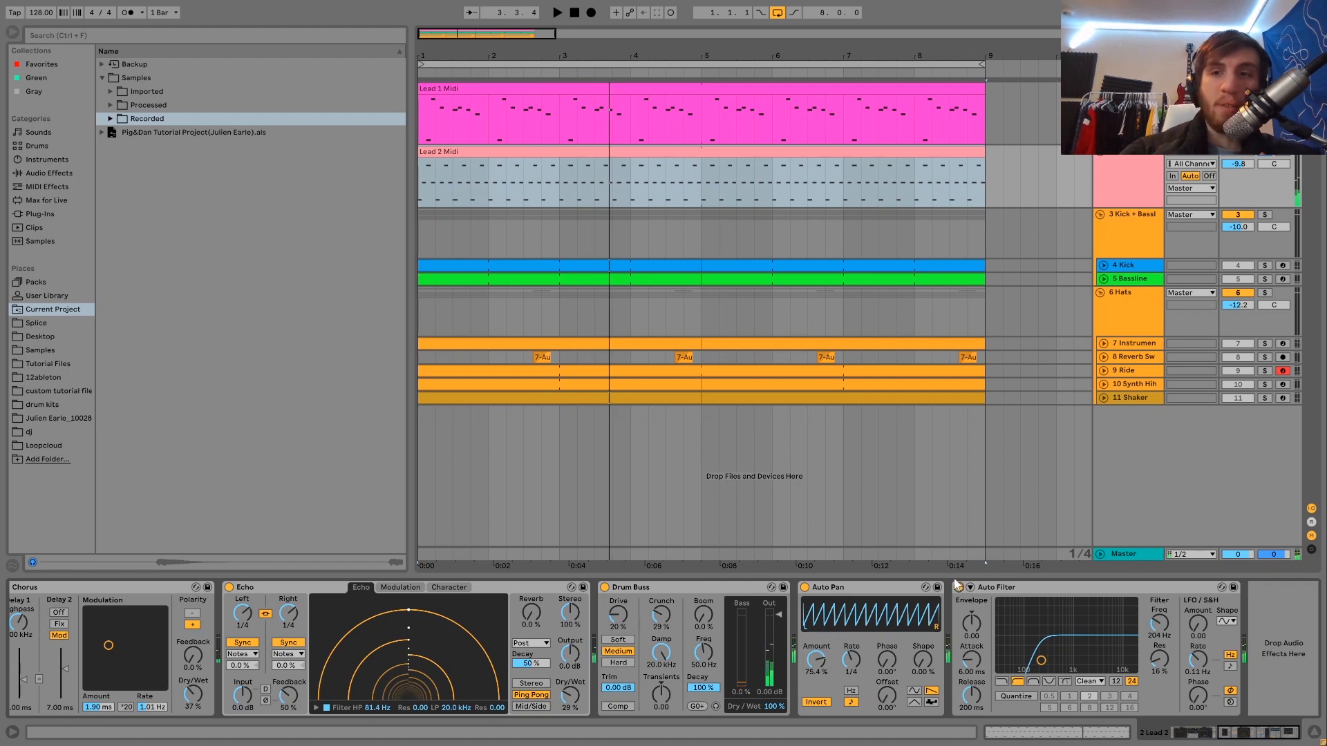
# Unfold and solo the Kick track and play it with its devices shown.
pyautogui.click(1131, 269)
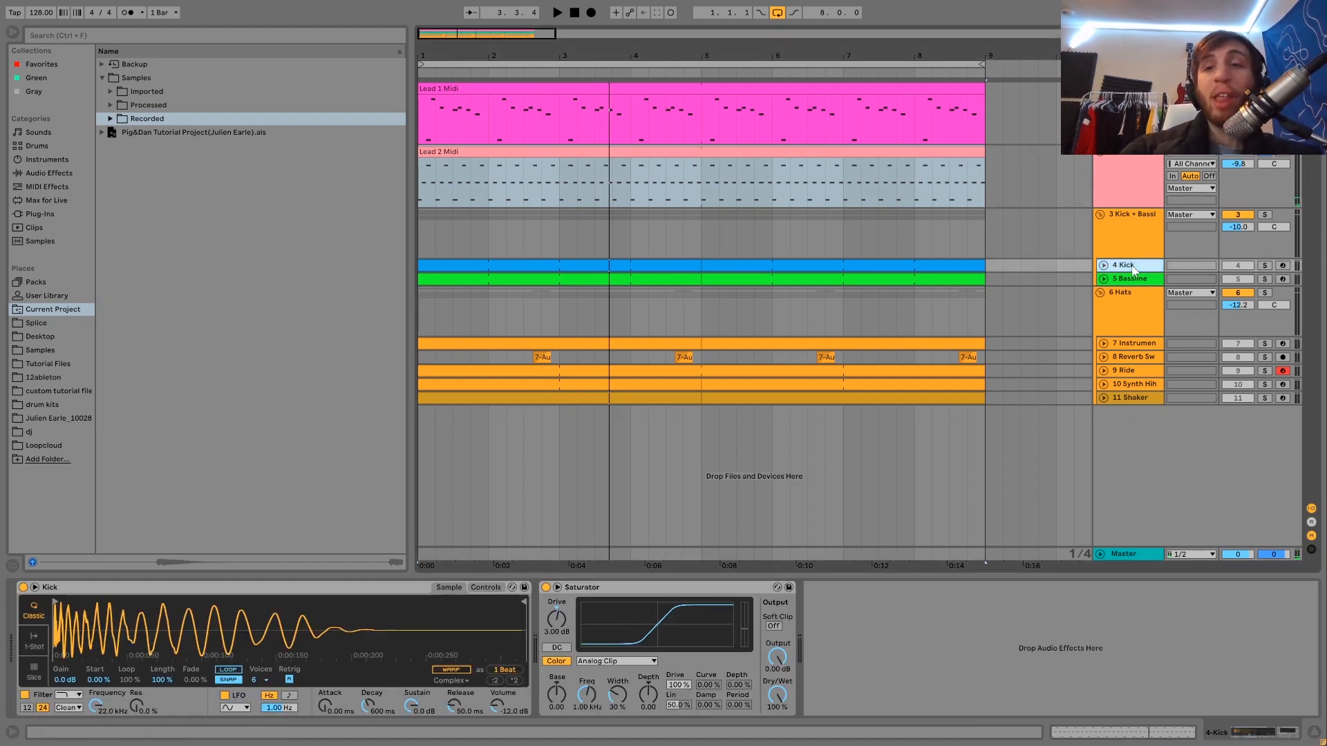
pyautogui.press('space')
pyautogui.click(1103, 266)
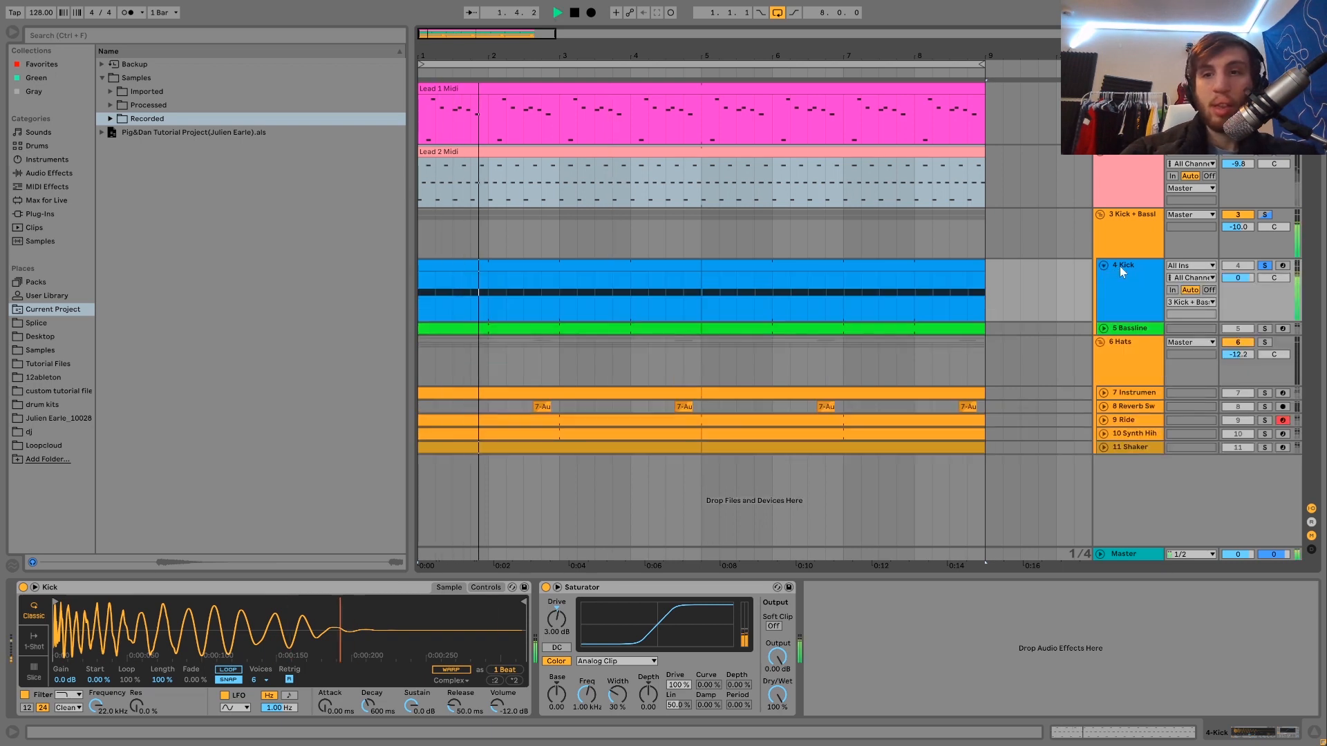
pyautogui.click(1119, 266)
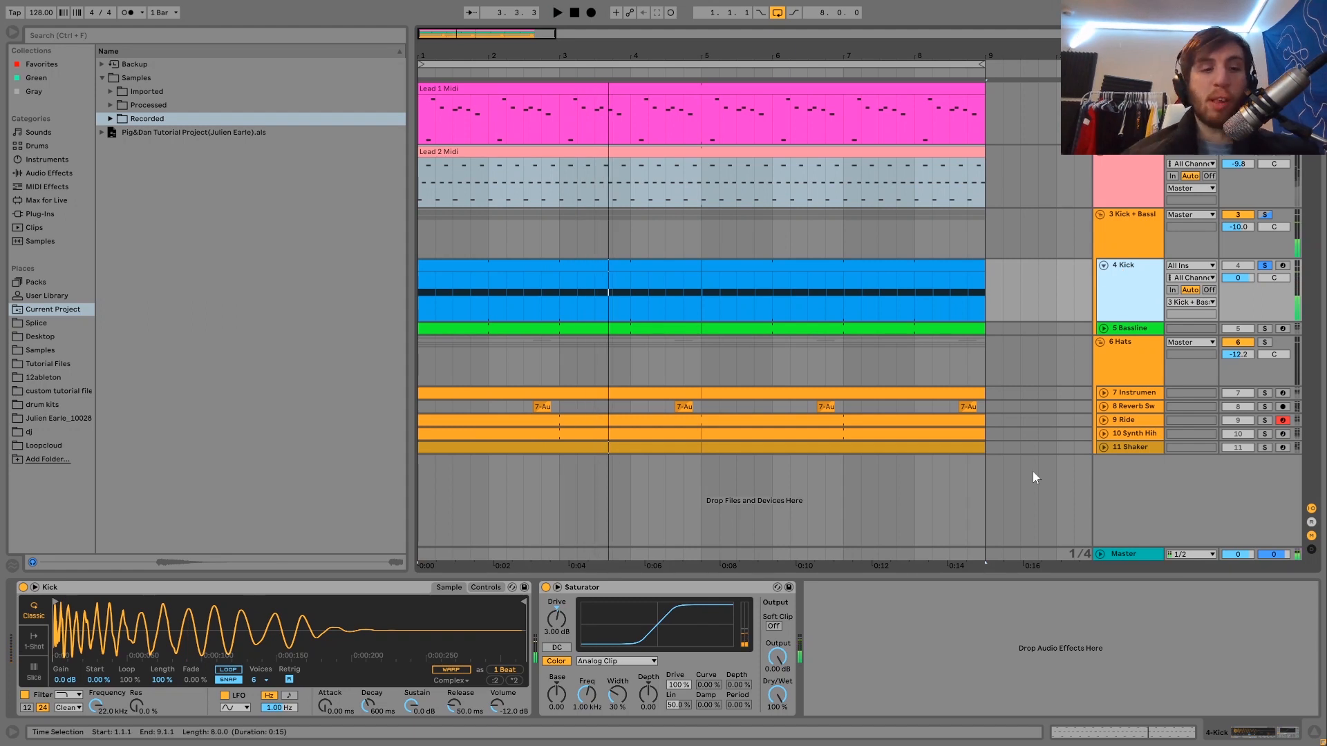
# Play the soloed kick with its Saturator bypassed and re-enabled to compare the sound.
pyautogui.press('space')
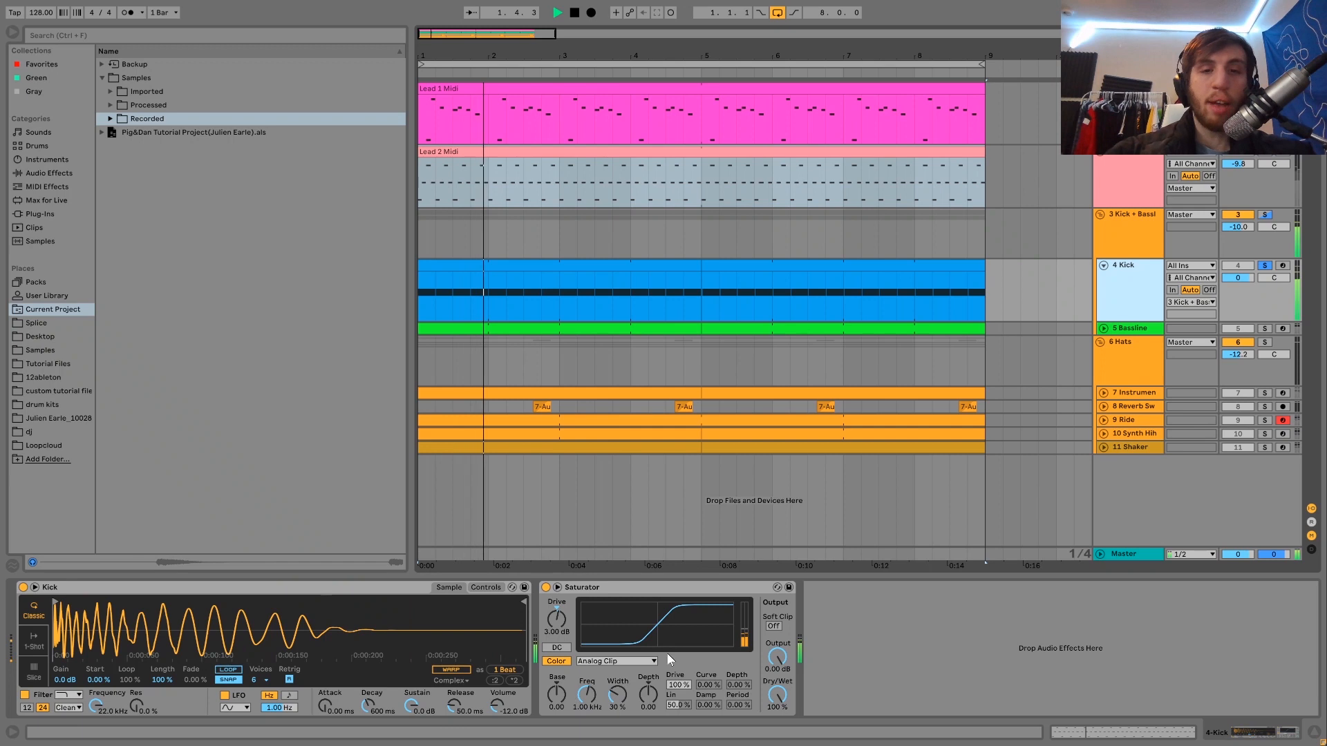
pyautogui.click(546, 588)
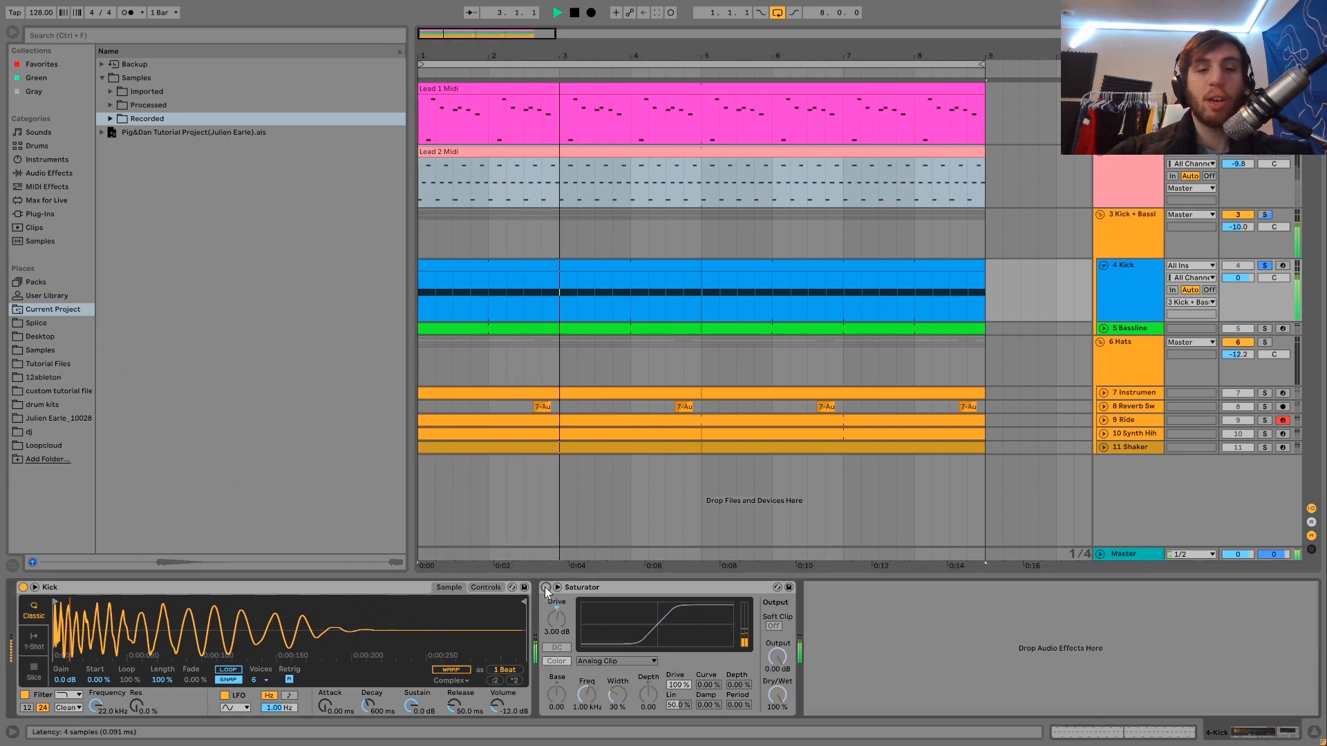
pyautogui.click(546, 588)
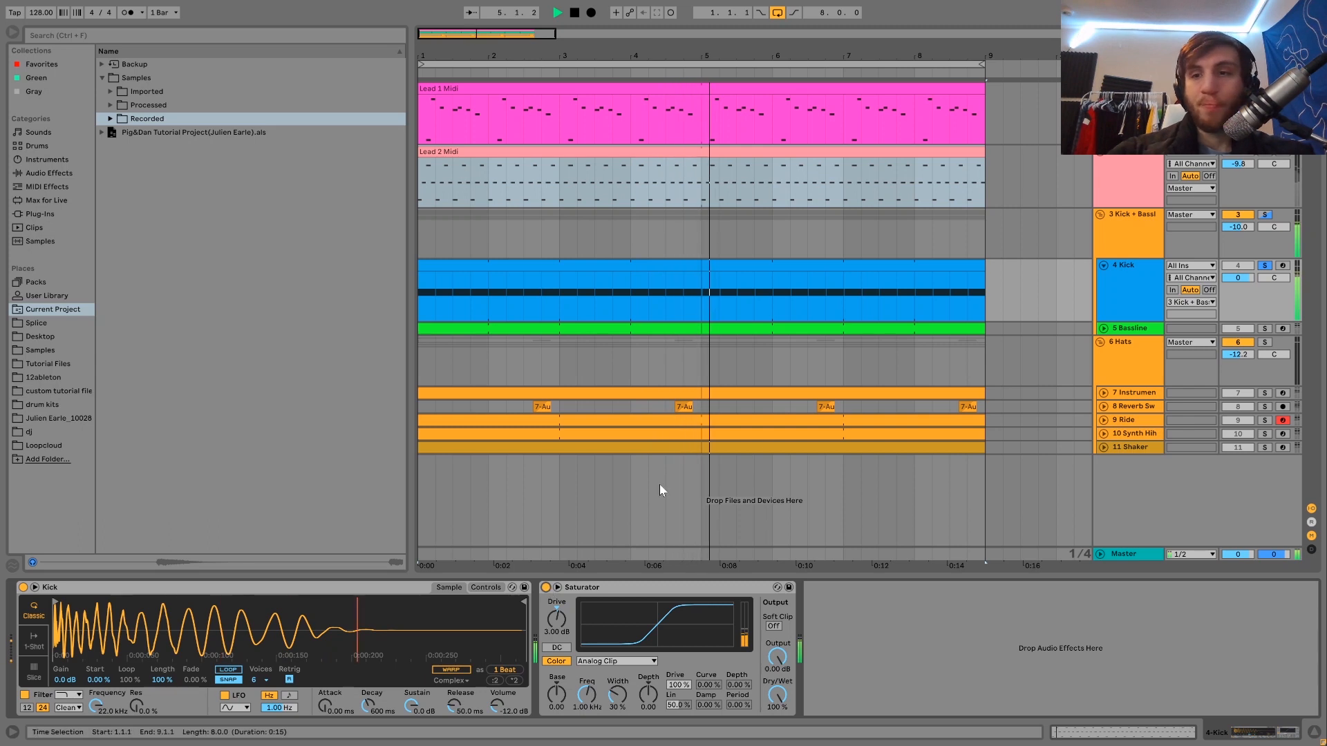
pyautogui.press('space')
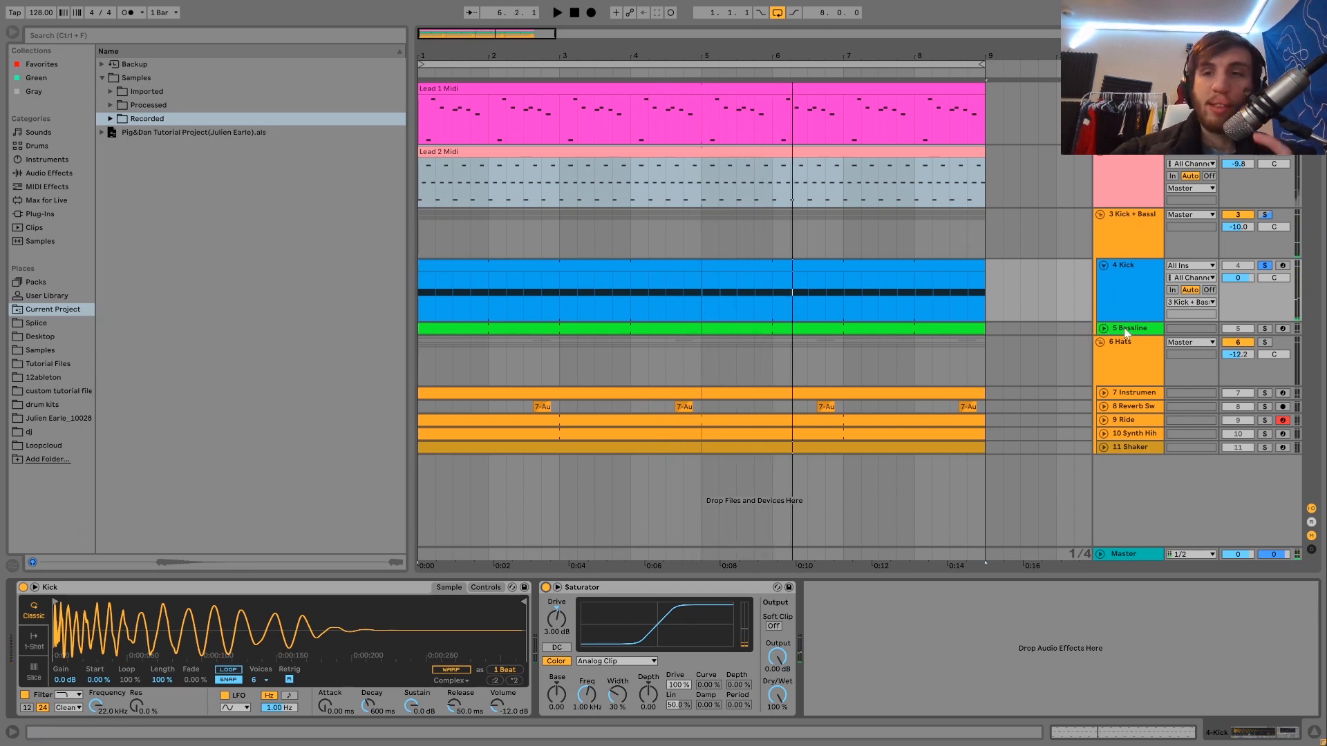
# Unfold and solo the Bassline track, and delete the switched-off Auto Filter from its device chain.
pyautogui.click(1123, 329)
pyautogui.click(1104, 329)
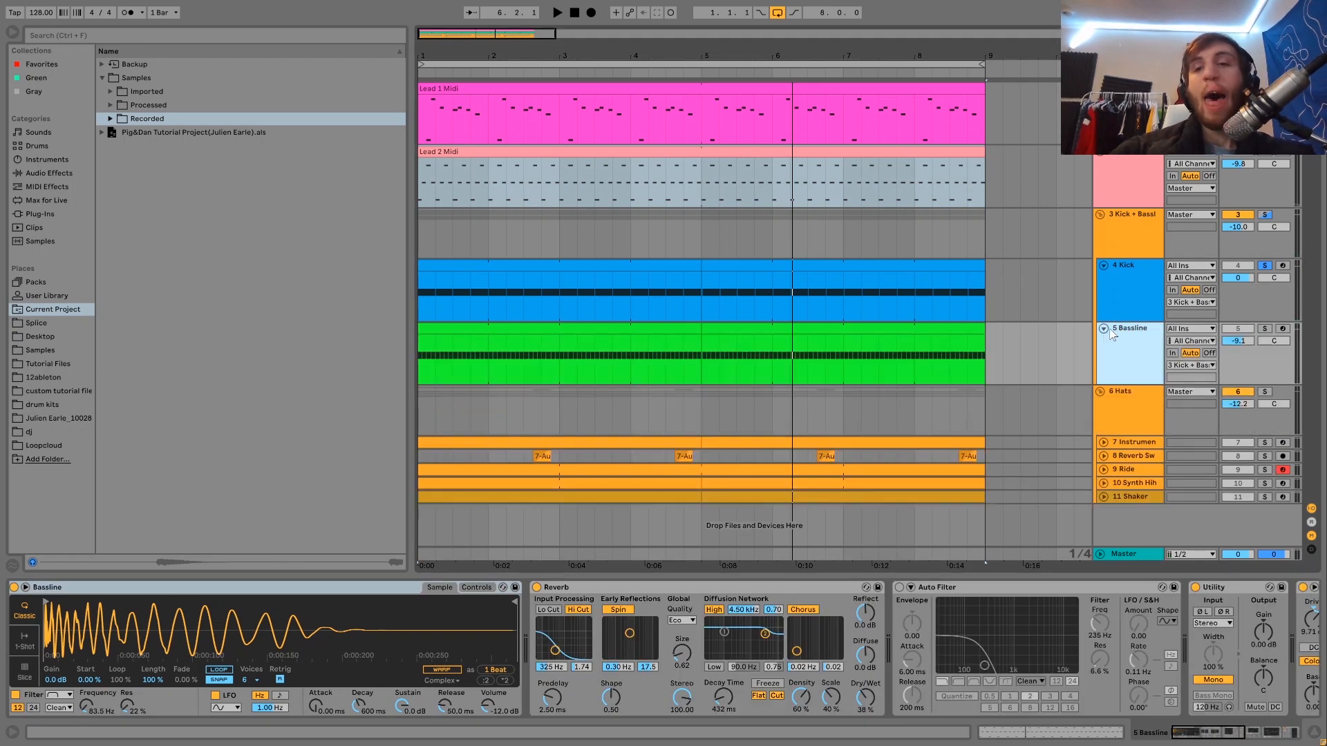
pyautogui.click(1263, 330)
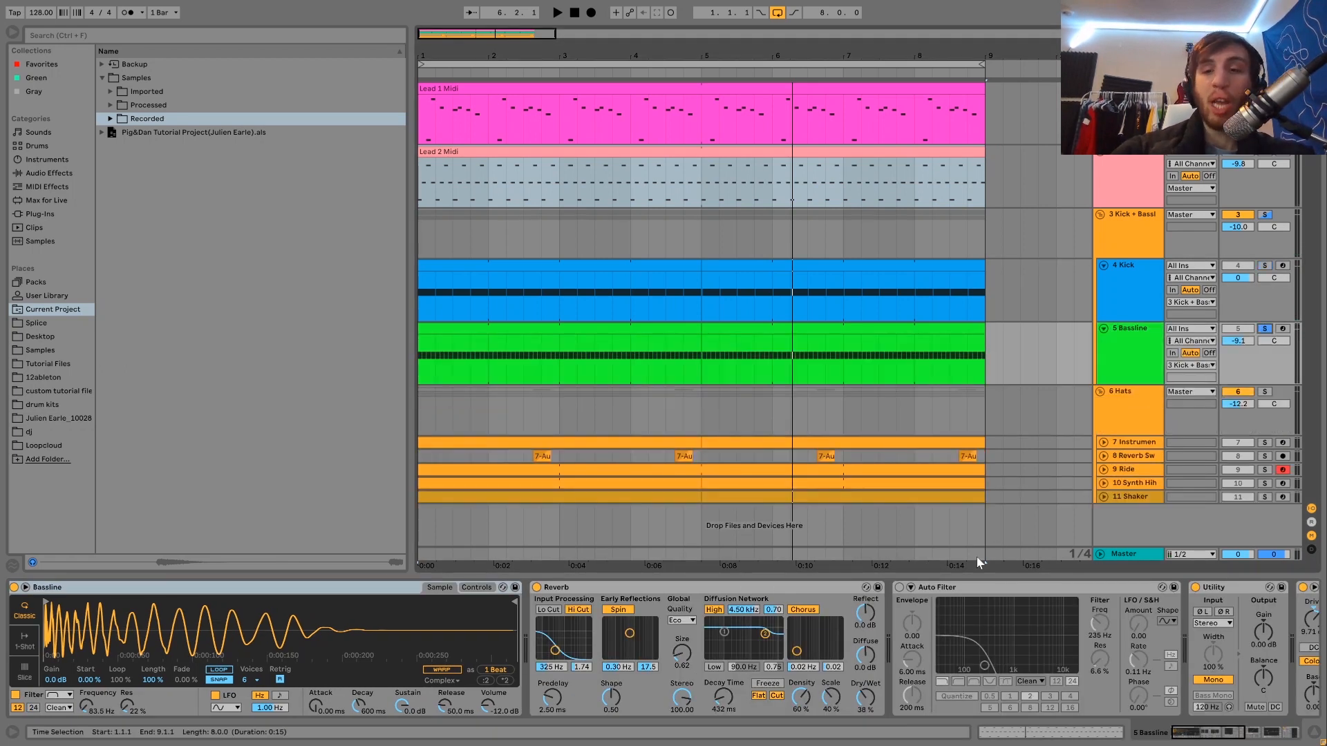
pyautogui.click(946, 587)
pyautogui.press('Delete')
# Play the soloed Bassline and select its first MIDI clip.
pyautogui.press('space')
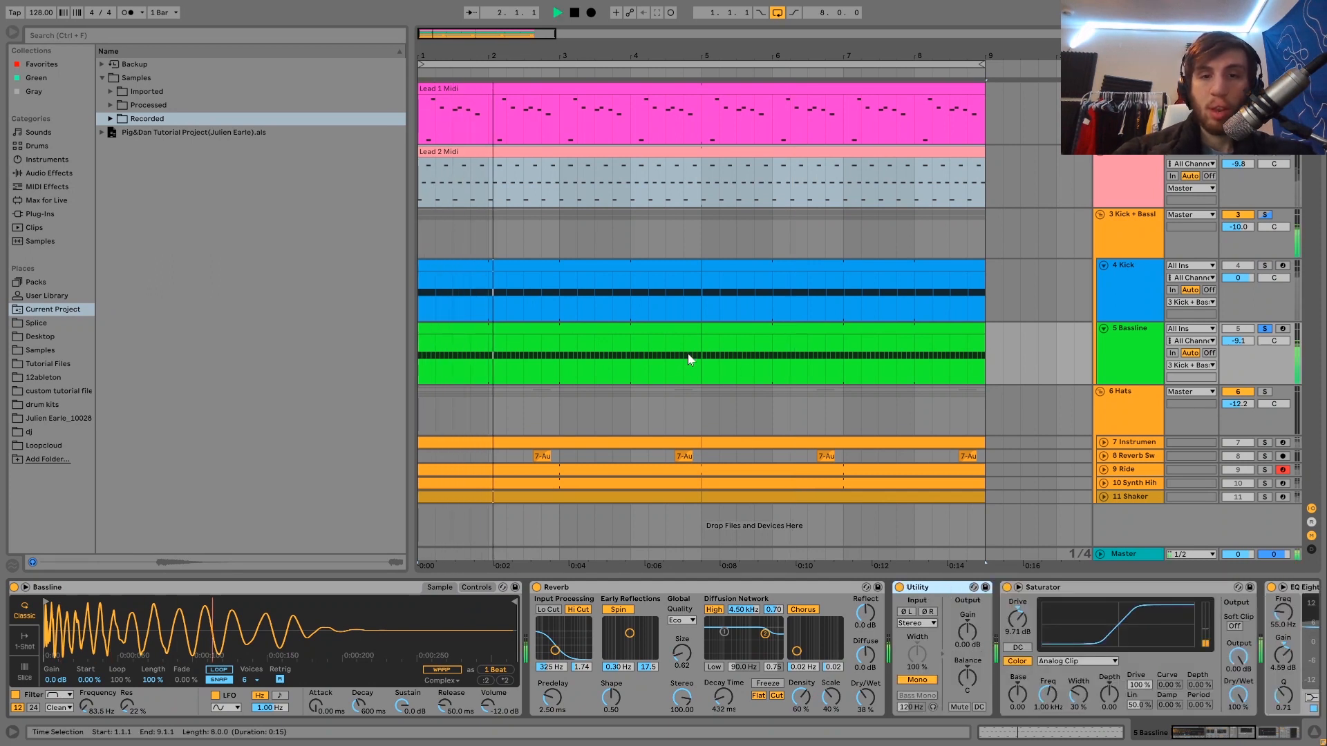
pyautogui.press('space')
pyautogui.click(655, 330)
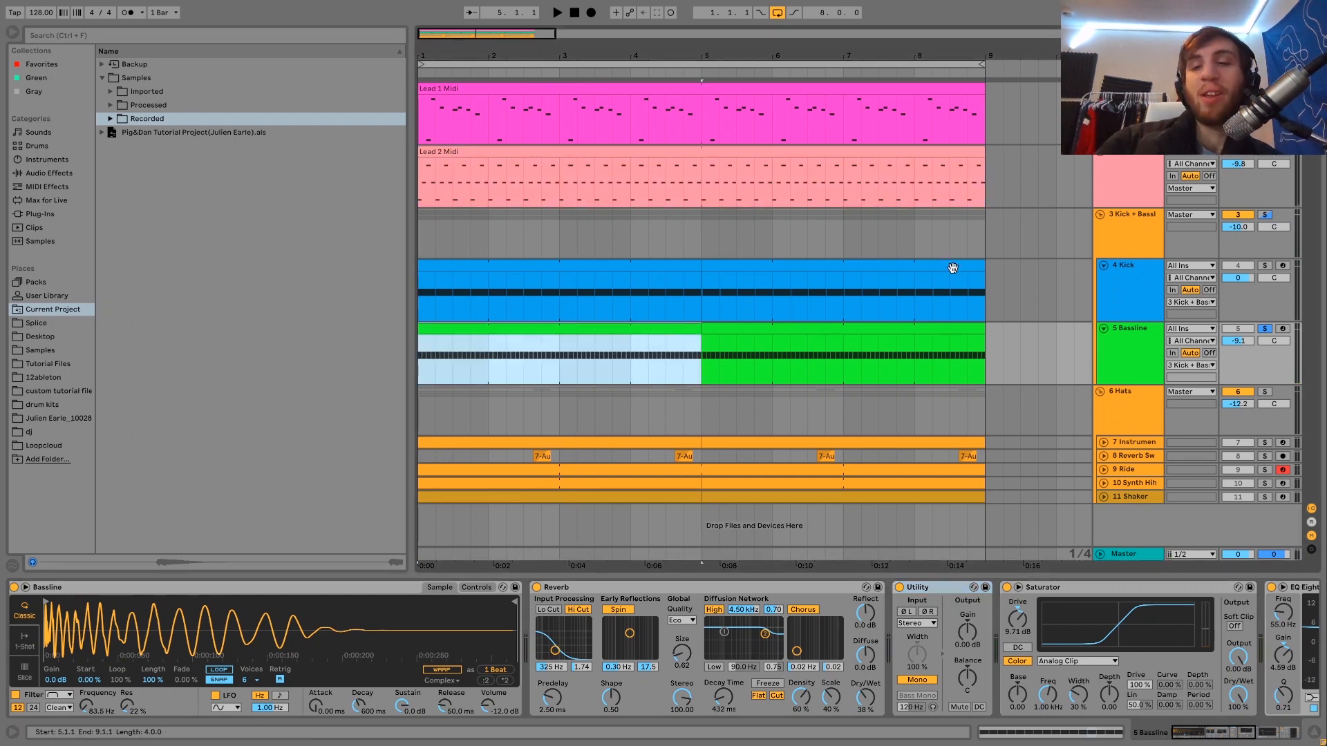
# Open the first Bassline MIDI clip to examine its note pattern and velocities.
pyautogui.click(636, 626)
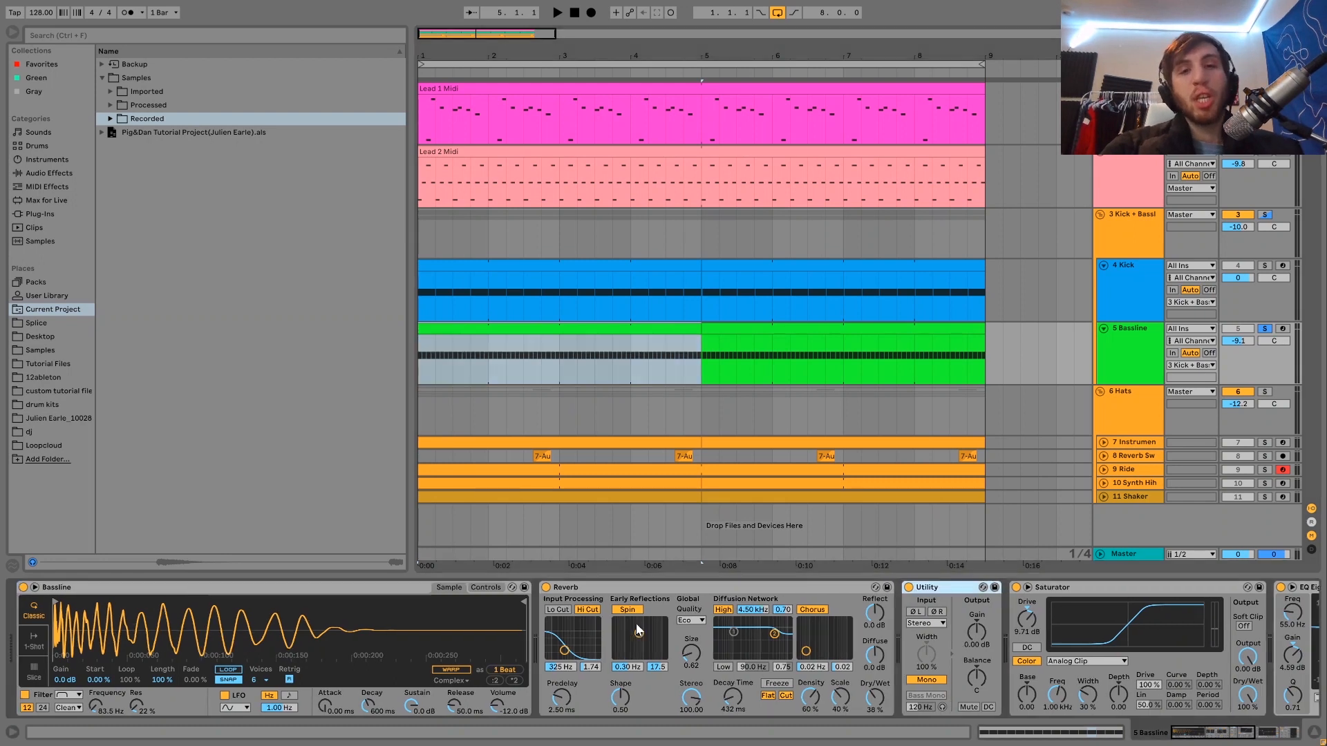
pyautogui.click(368, 658)
pyautogui.click(607, 328)
pyautogui.doubleClick(600, 329)
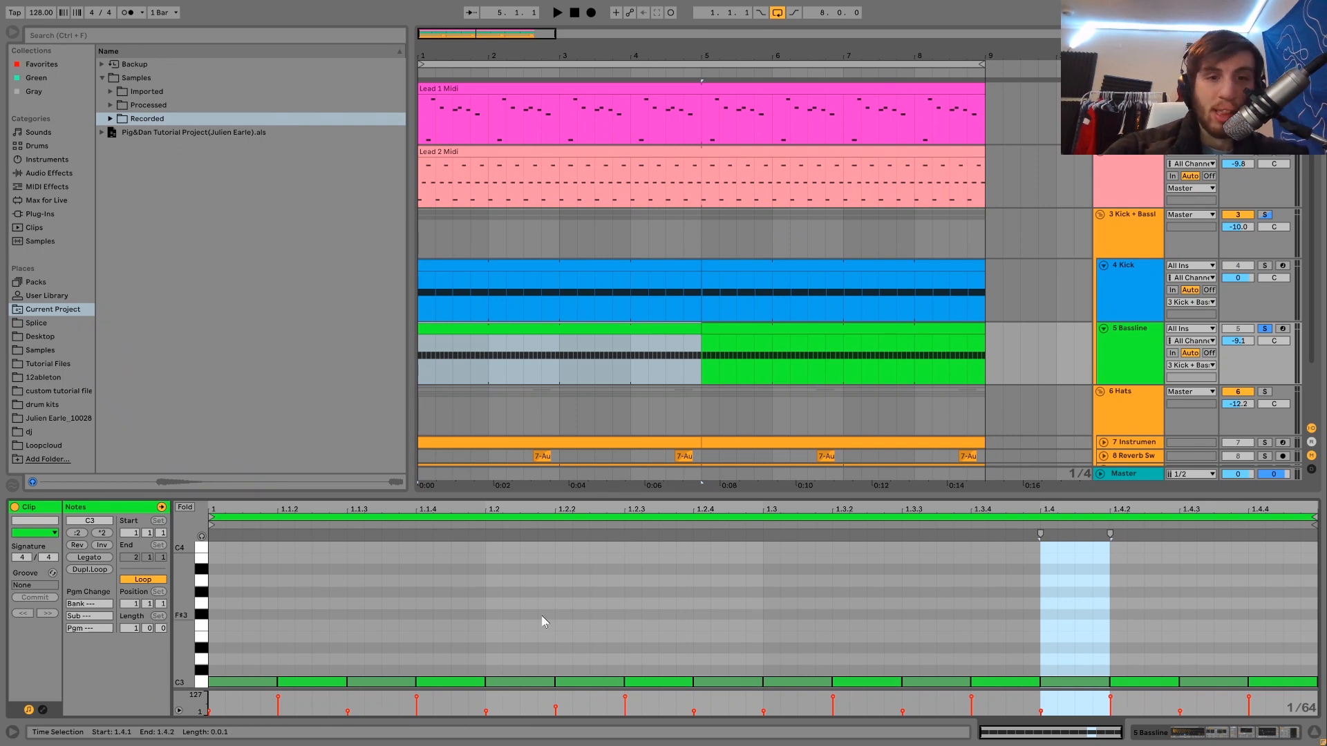
# Solo the Kick + Bassline group and play it, switching from the clip's notes to the Bassline devices.
pyautogui.click(1264, 216)
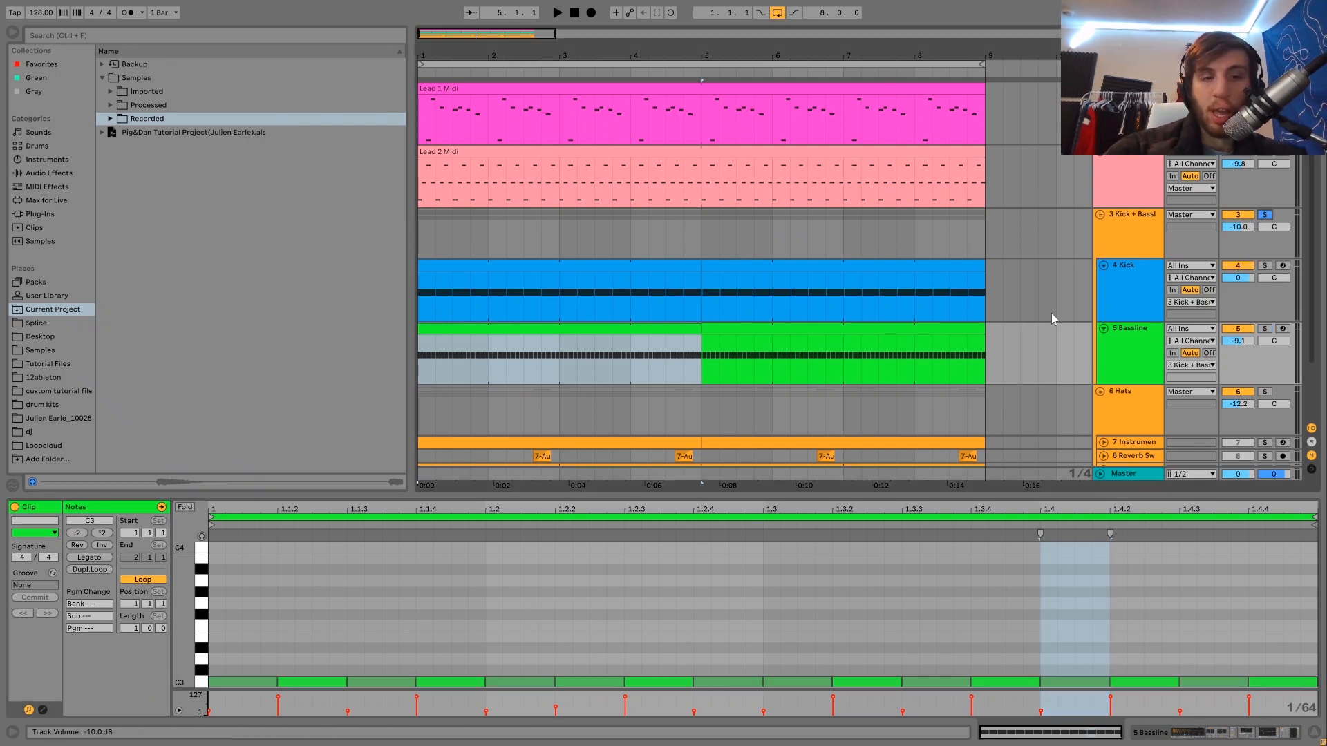
pyautogui.press('space')
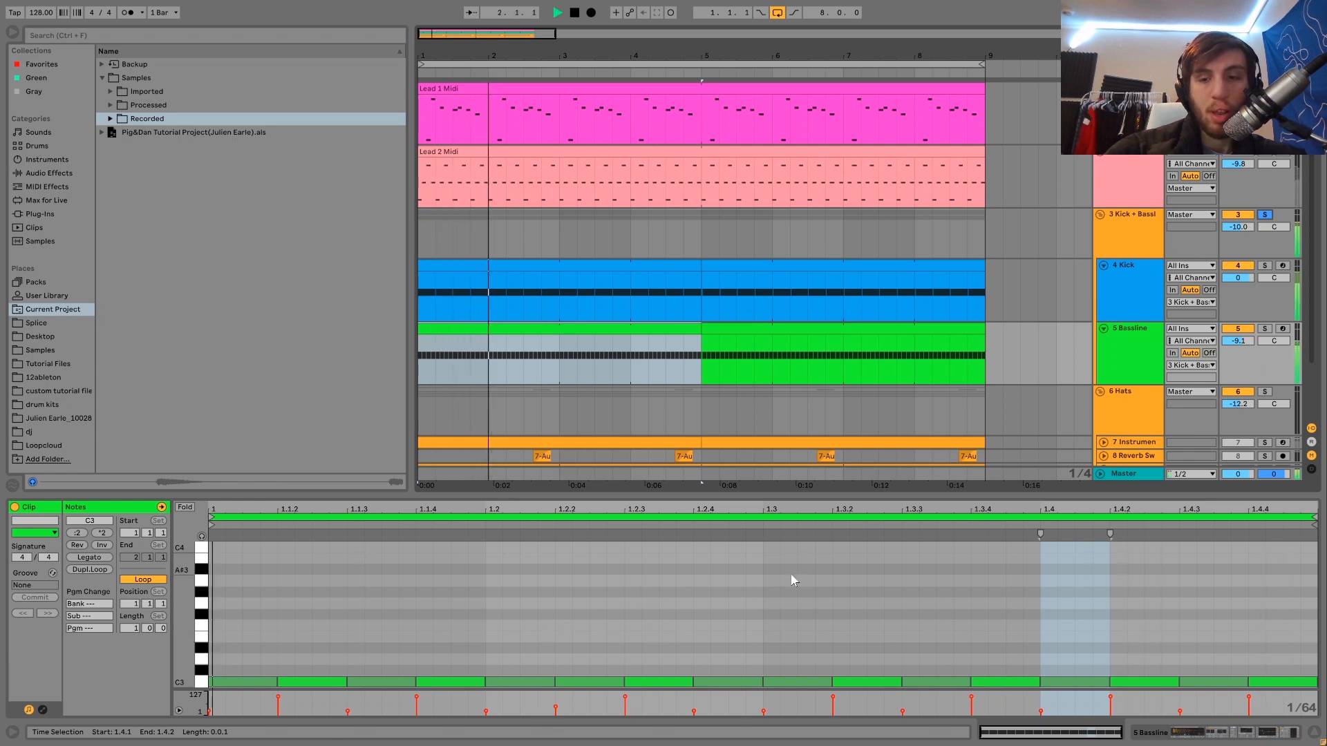
pyautogui.click(1152, 362)
pyautogui.doubleClick(1152, 357)
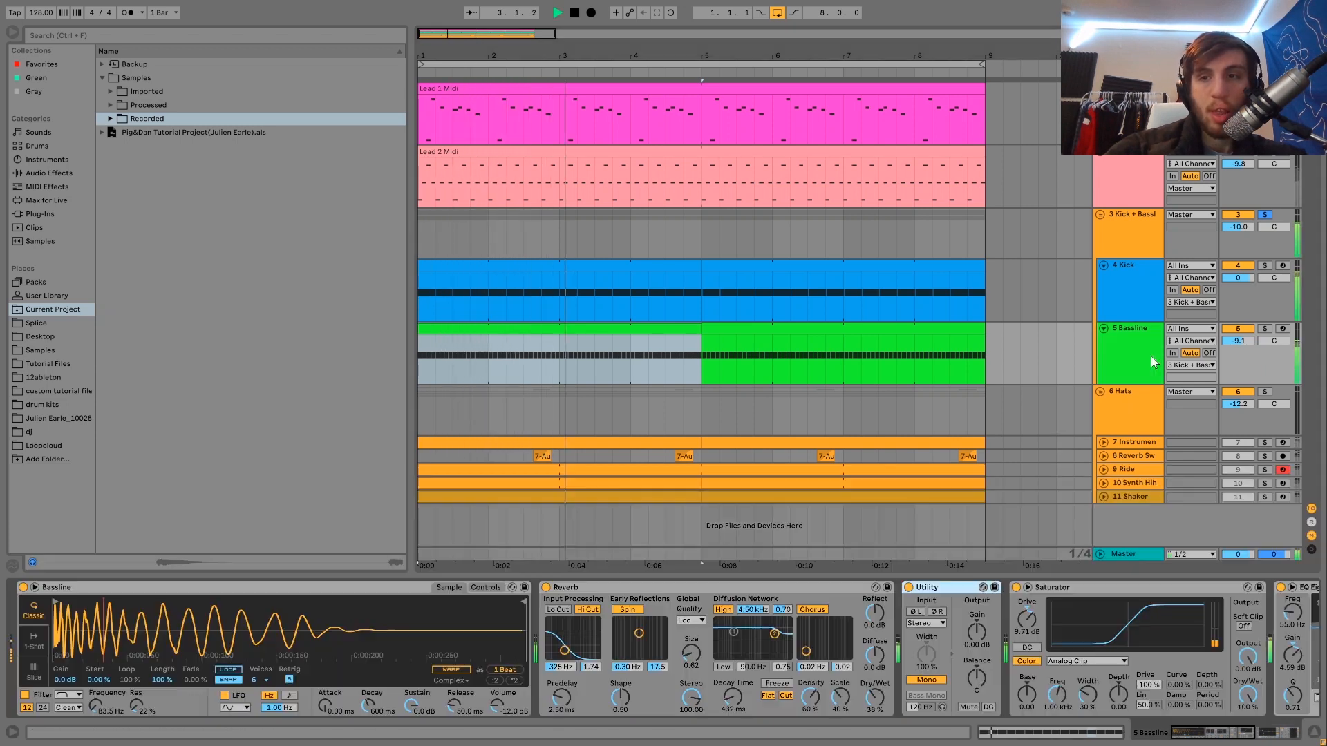
pyautogui.press('space')
# Solo the Bassline track, switch the solo to the Kick + Bassline group and play both parts together.
pyautogui.click(1263, 331)
pyautogui.click(1128, 340)
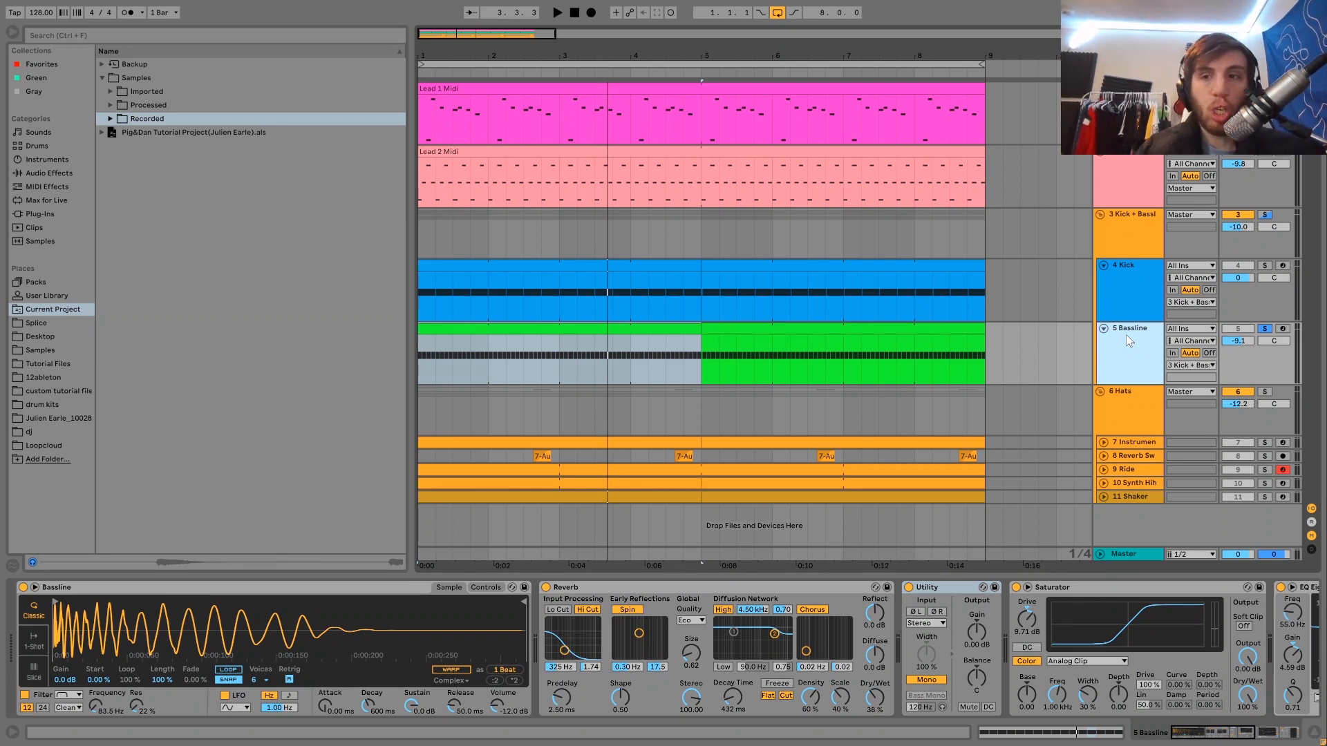
pyautogui.click(1270, 215)
pyautogui.press('space')
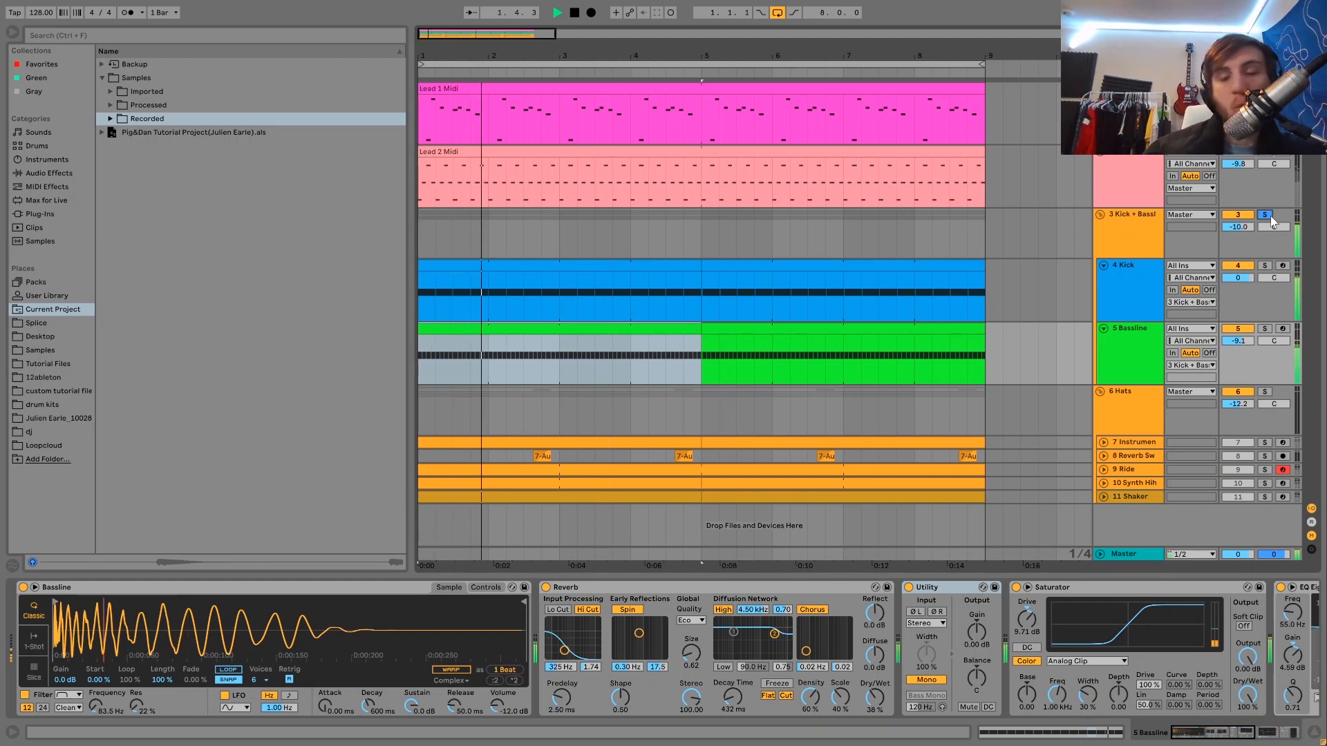
pyautogui.click(1137, 338)
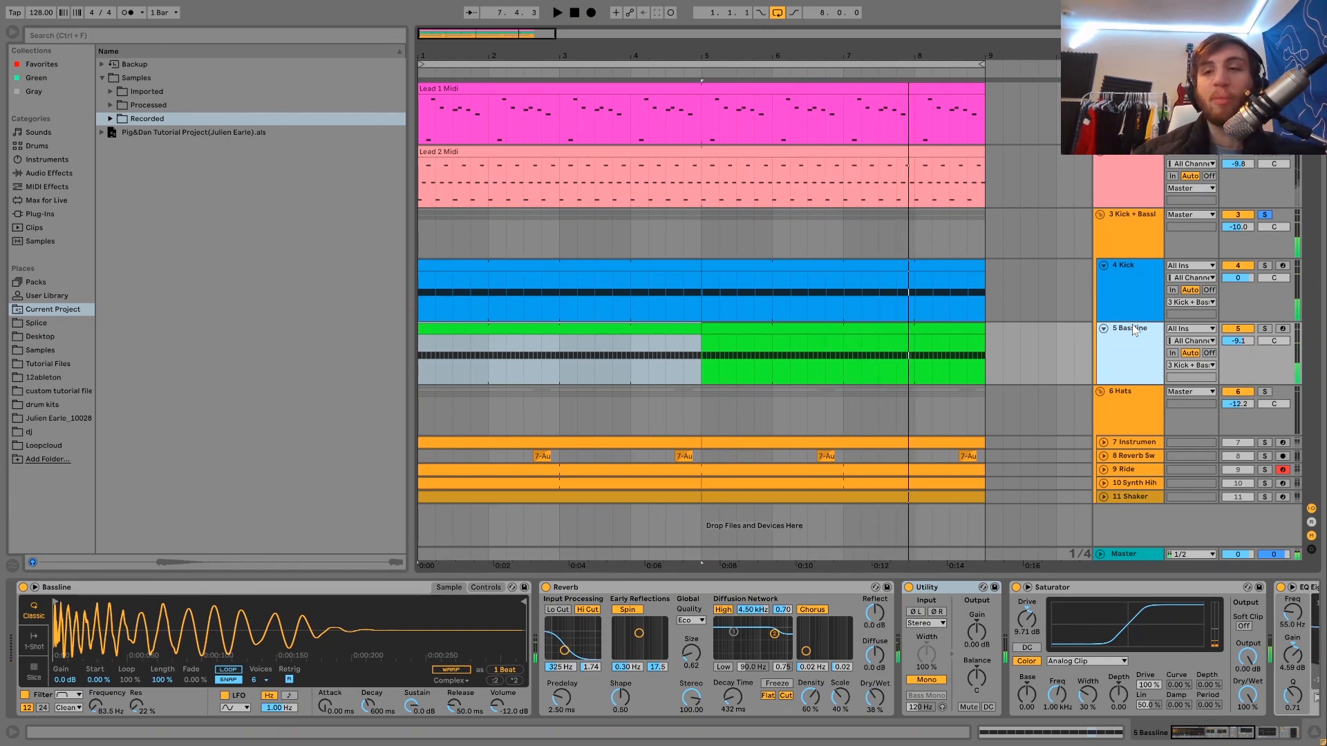
# Solo the Bassline and view its sampler's Controls and Sample pages.
pyautogui.click(1264, 329)
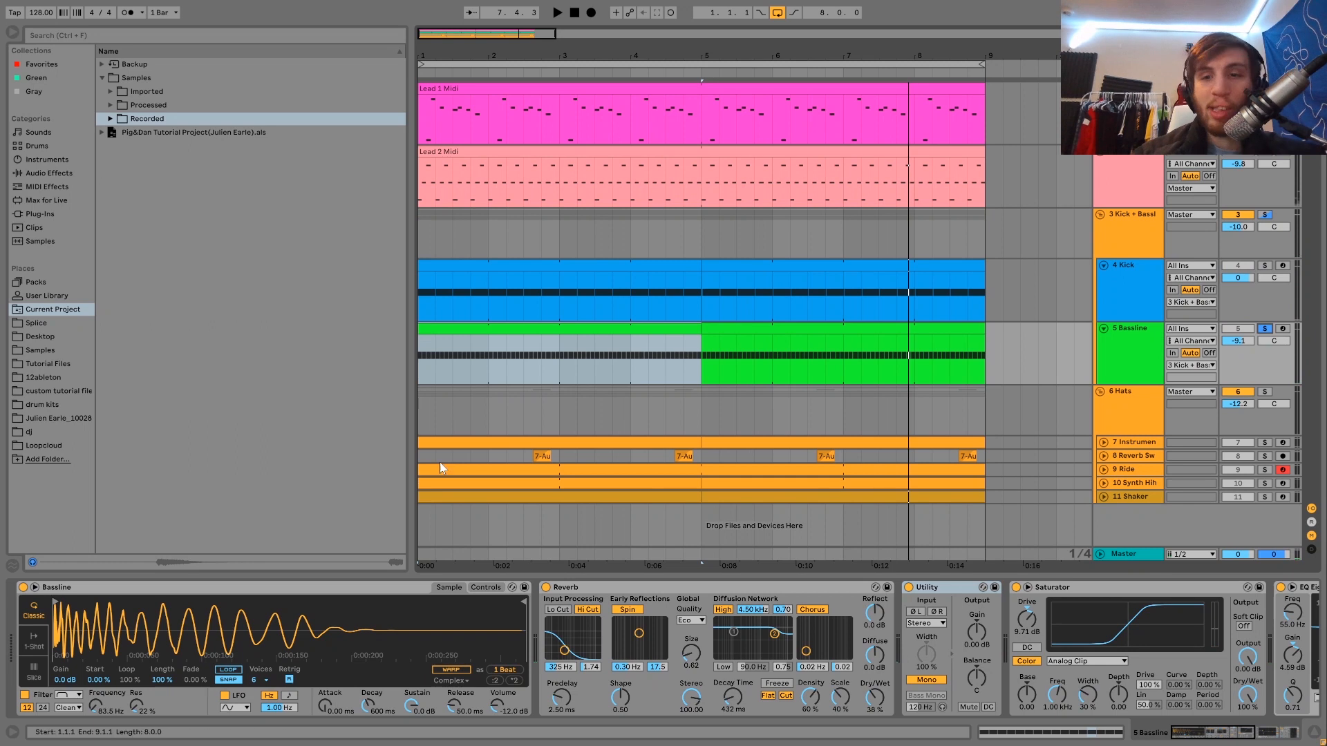
pyautogui.click(478, 587)
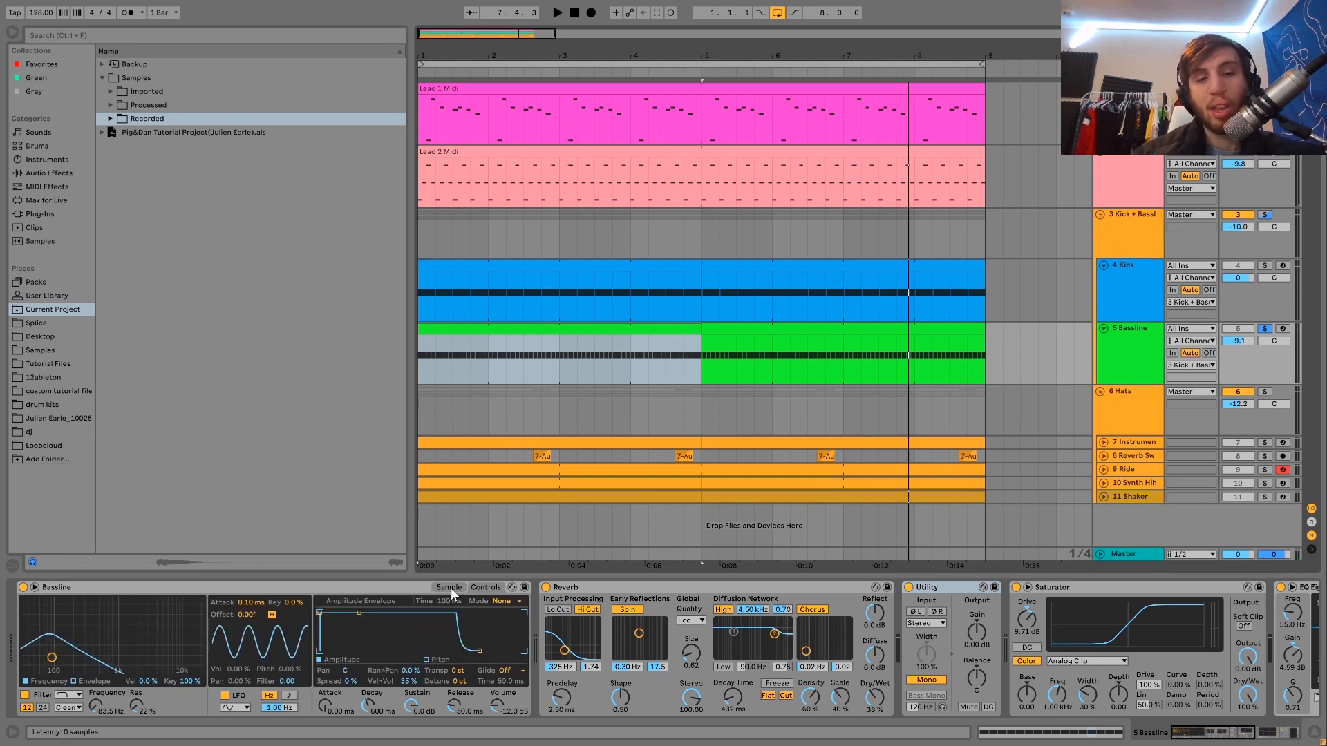
pyautogui.click(449, 587)
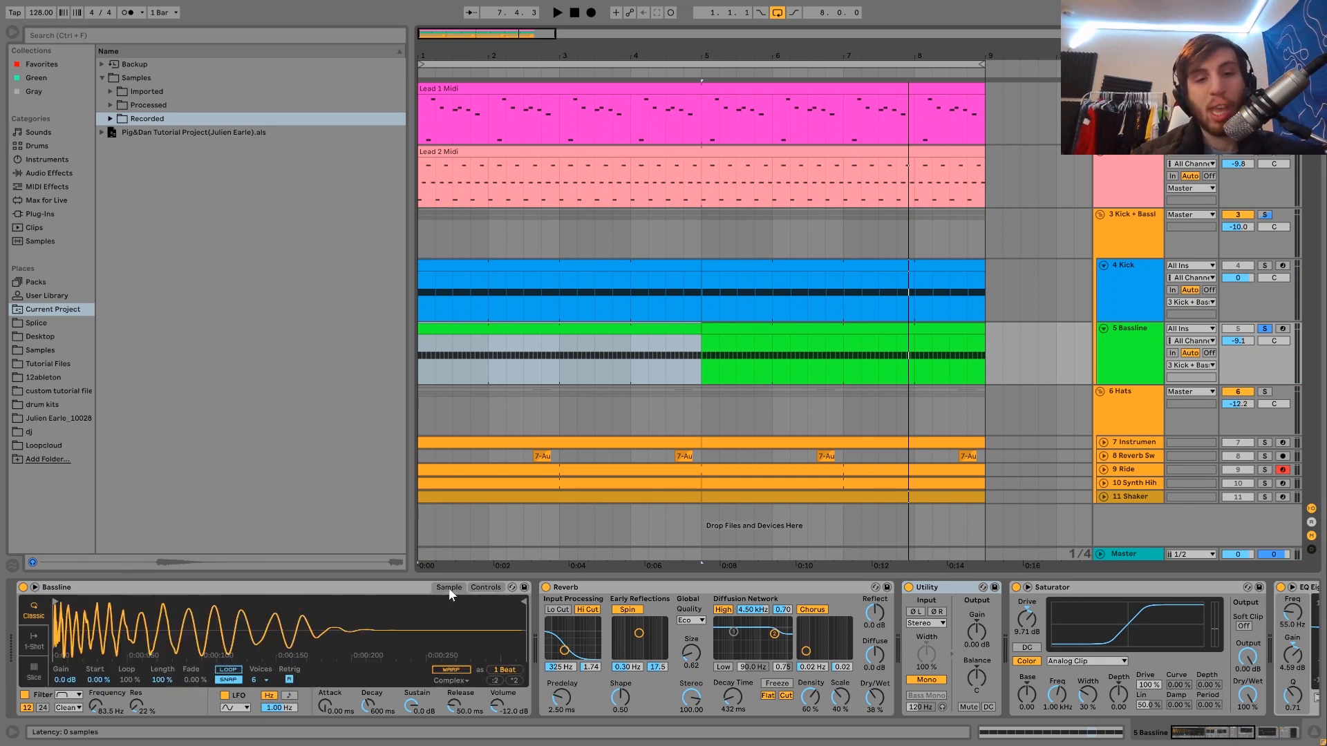
# Play the soloed Bassline with its sampler's filter bypassed and re-enabled, and show the instrument's Controls page.
pyautogui.click(25, 695)
pyautogui.press('space')
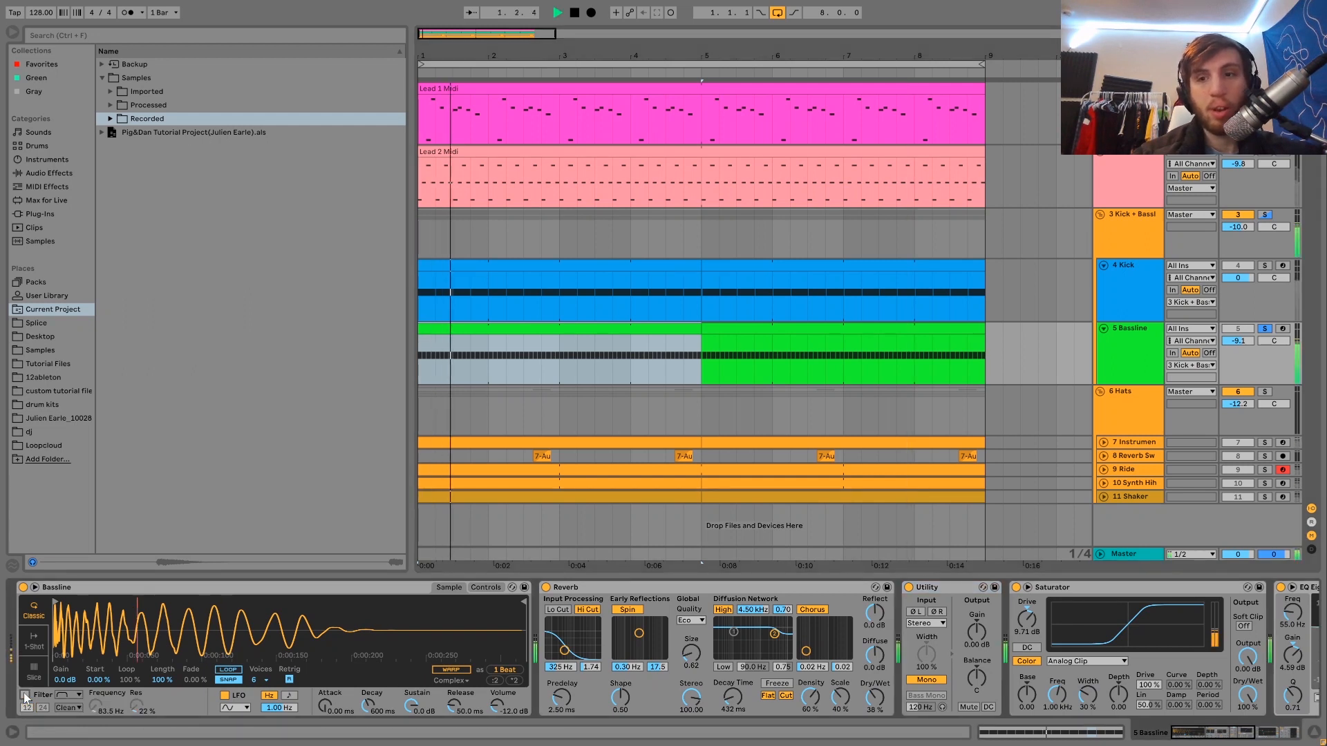
pyautogui.click(25, 696)
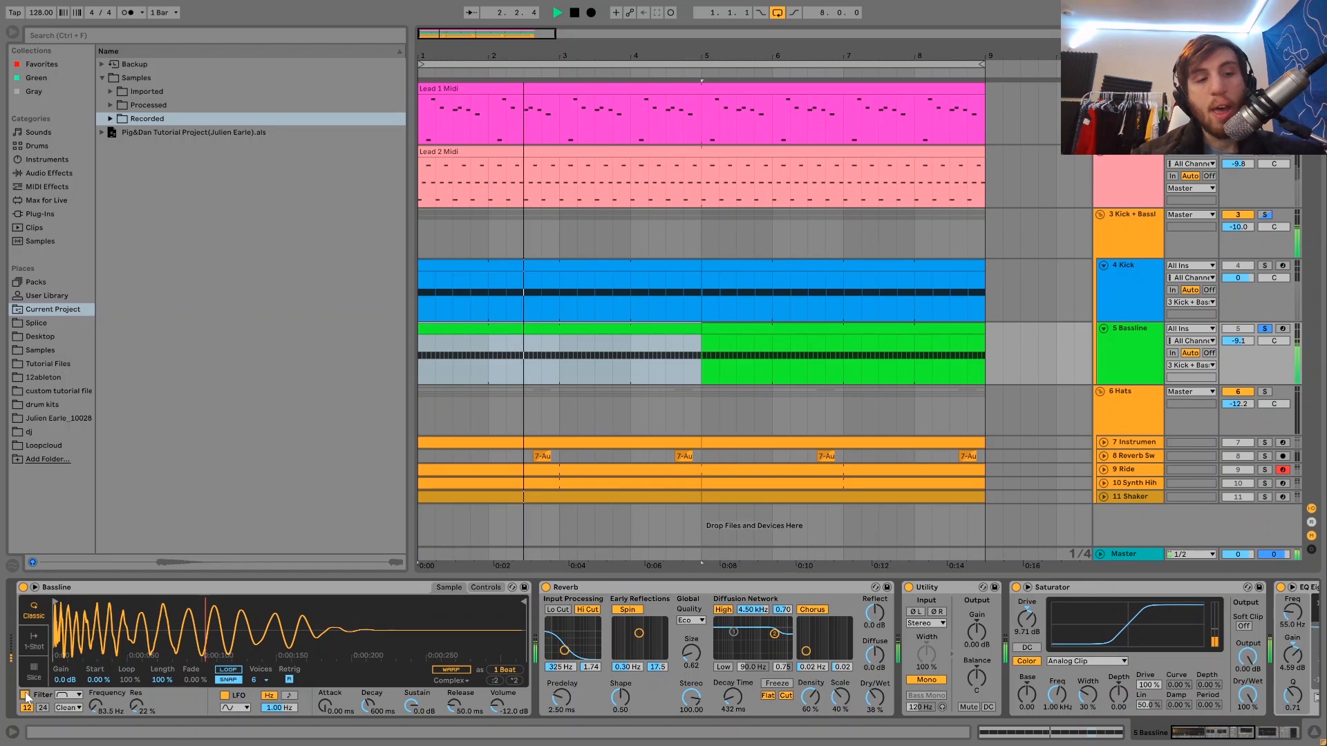
pyautogui.click(488, 588)
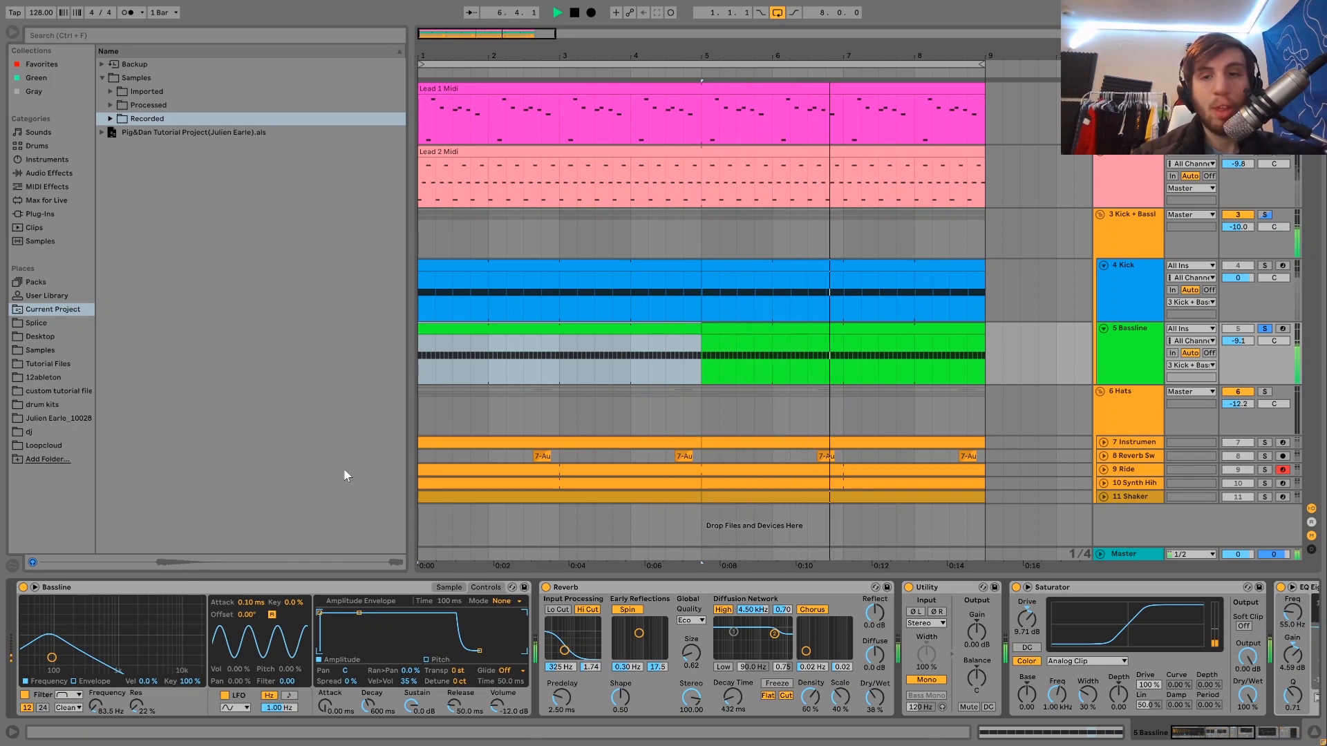
pyautogui.press('space')
# Reopen the Bassline clip's notes and play them with the whole Kick + Bassline group soloed.
pyautogui.doubleClick(605, 326)
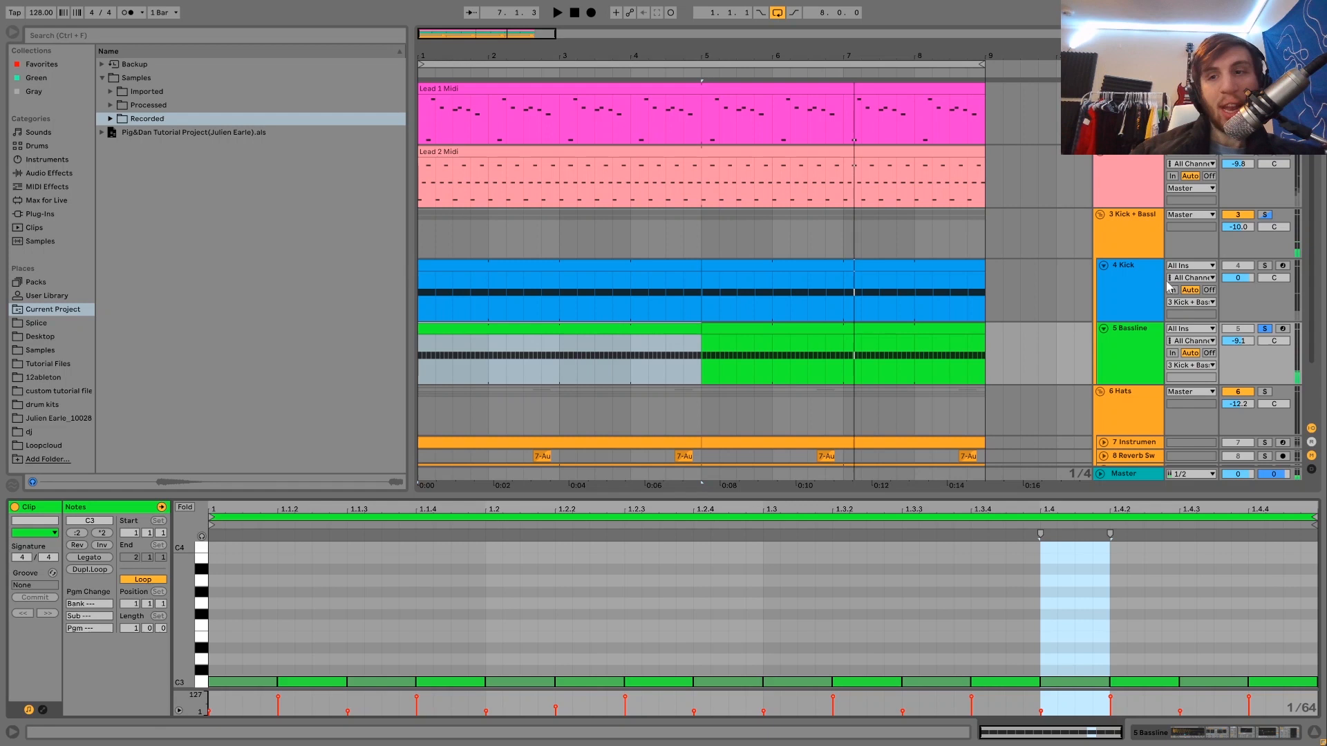
pyautogui.click(1265, 215)
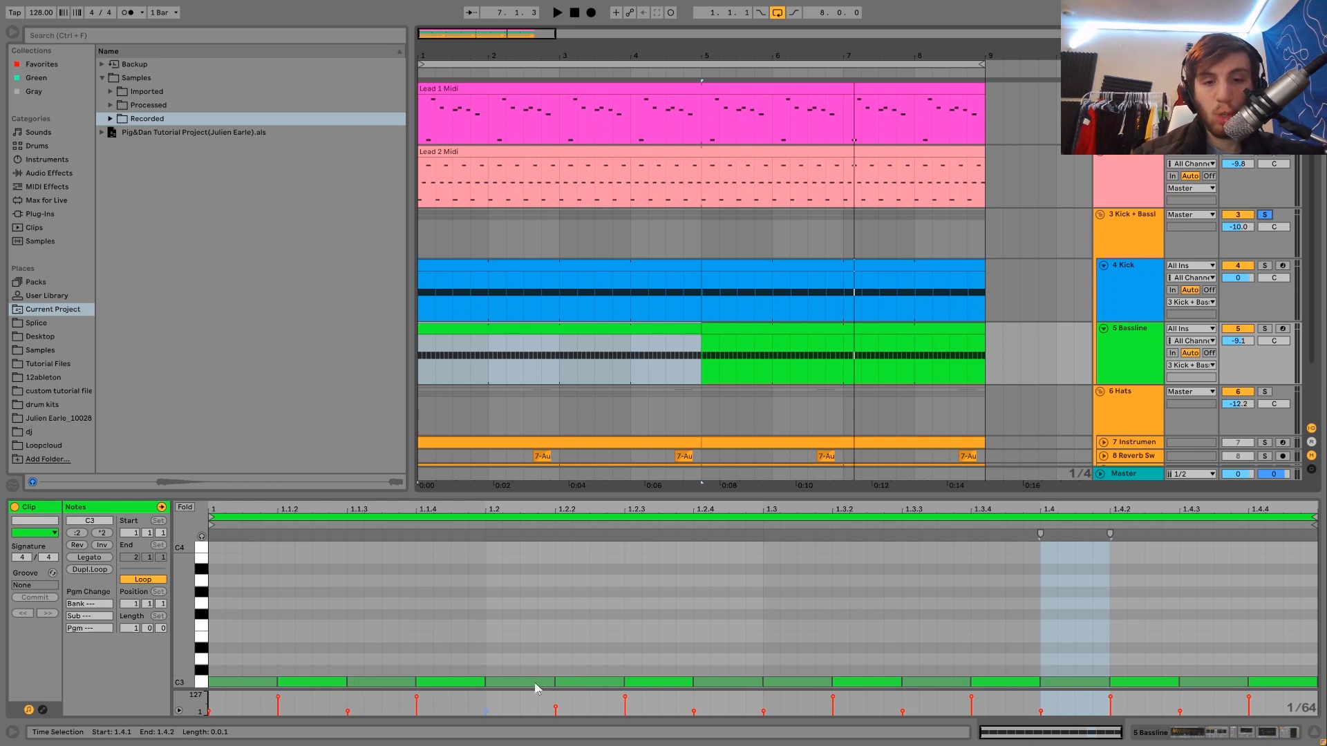
pyautogui.press('space')
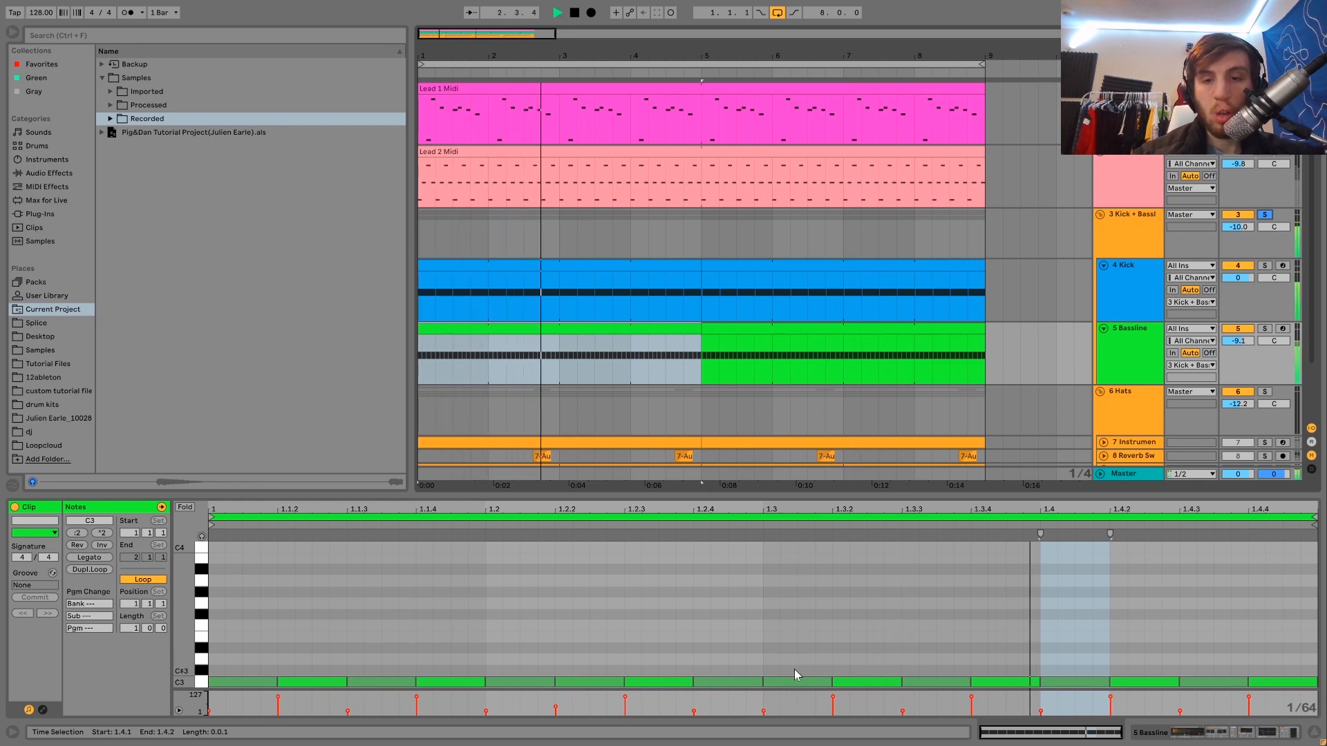
pyautogui.press('space')
# Try replacing the first half of the Bassline pattern with a copy of its second half, play it, and undo the paste.
pyautogui.moveTo(711, 641); pyautogui.dragTo(231, 699)
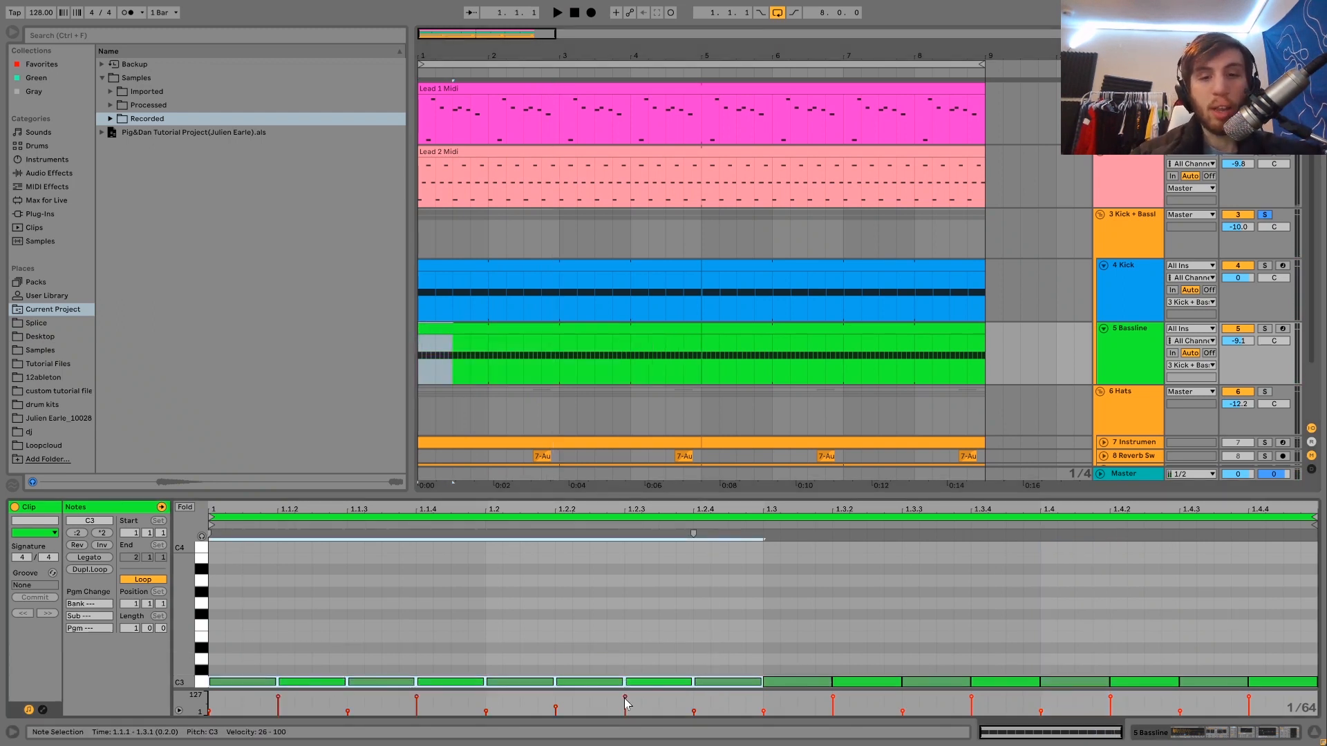
pyautogui.moveTo(794, 648); pyautogui.dragTo(1312, 684)
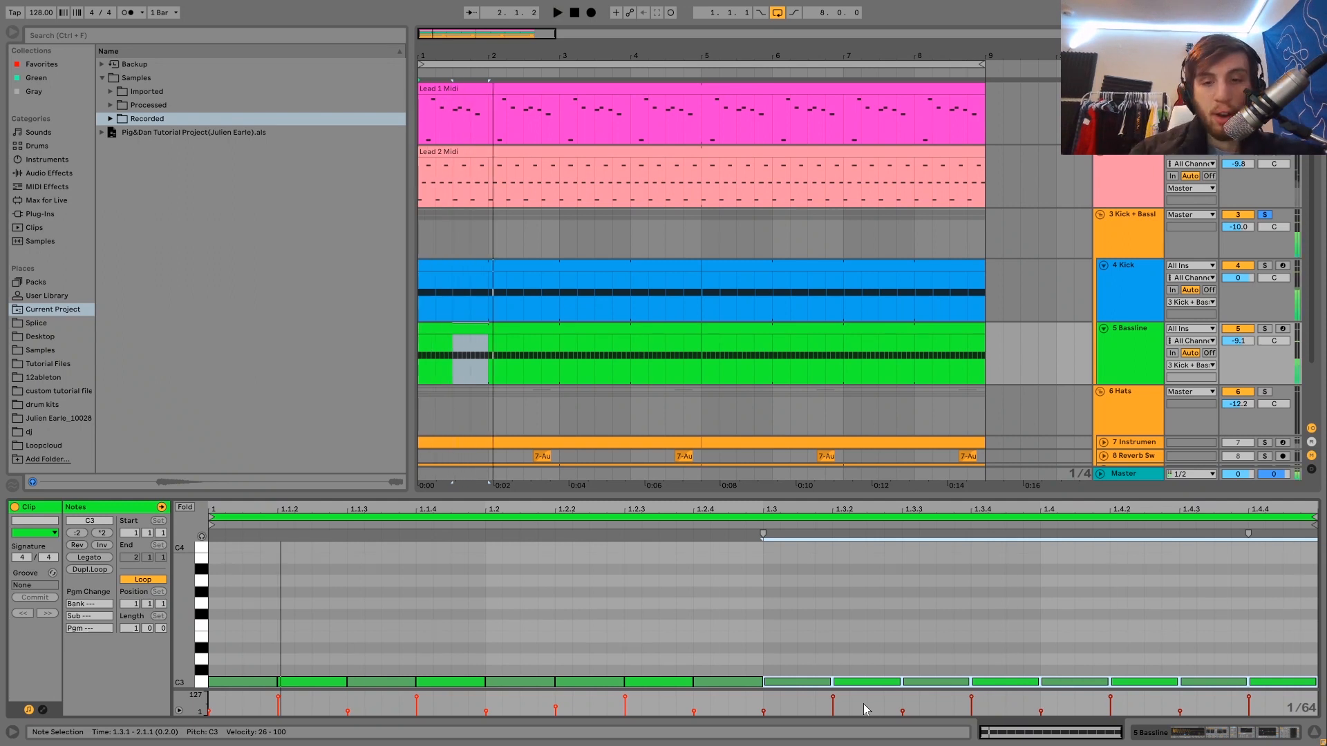
pyautogui.click(212, 639)
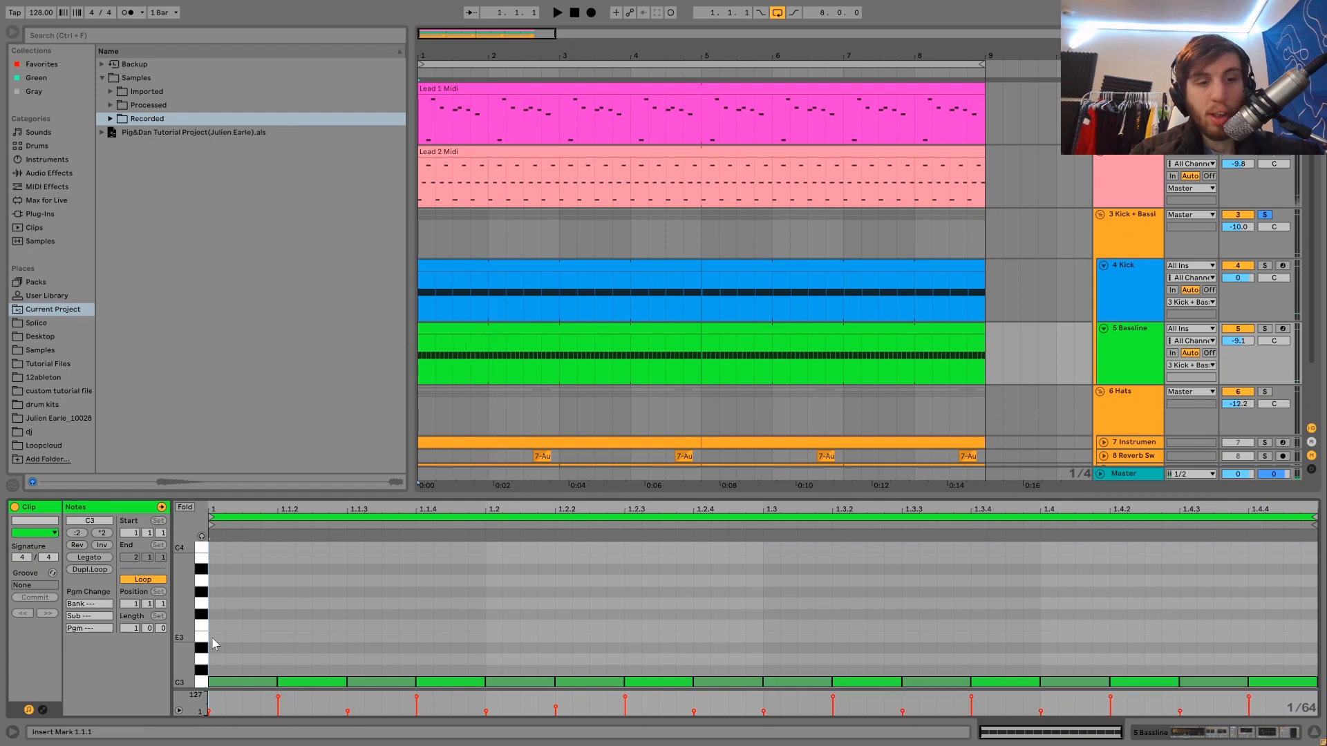
pyautogui.hotkey('ctrl', 'v')
pyautogui.press('space')
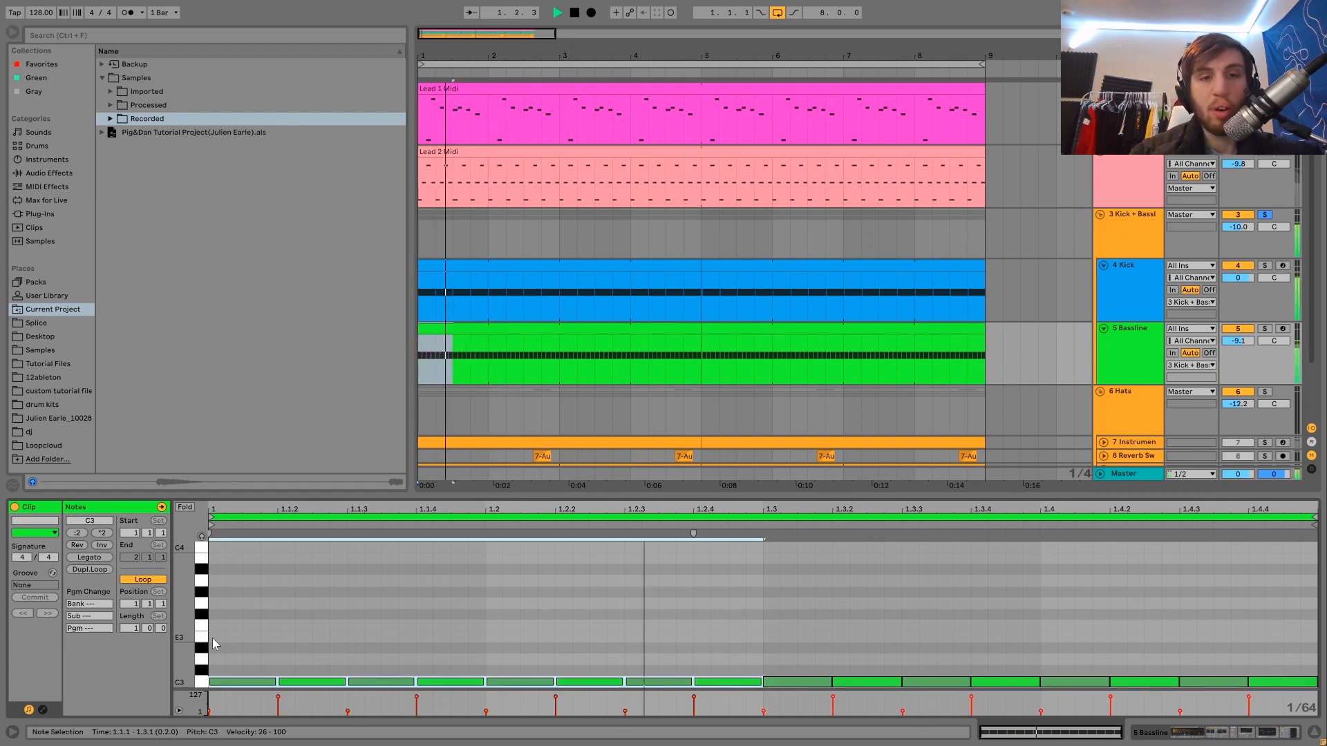
pyautogui.press('space')
pyautogui.click(532, 631)
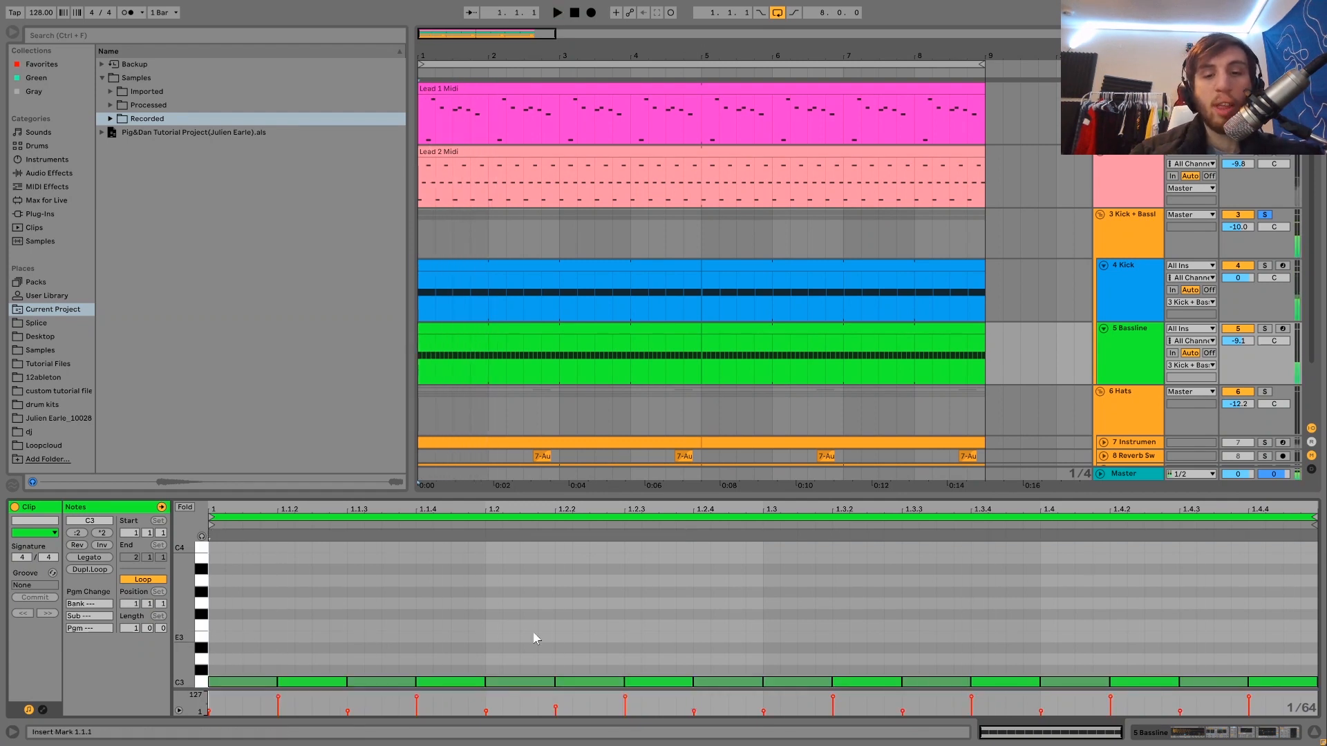
# Play the original Bassline pattern with the kick, show the Bassline devices and solo the track.
pyautogui.press('space')
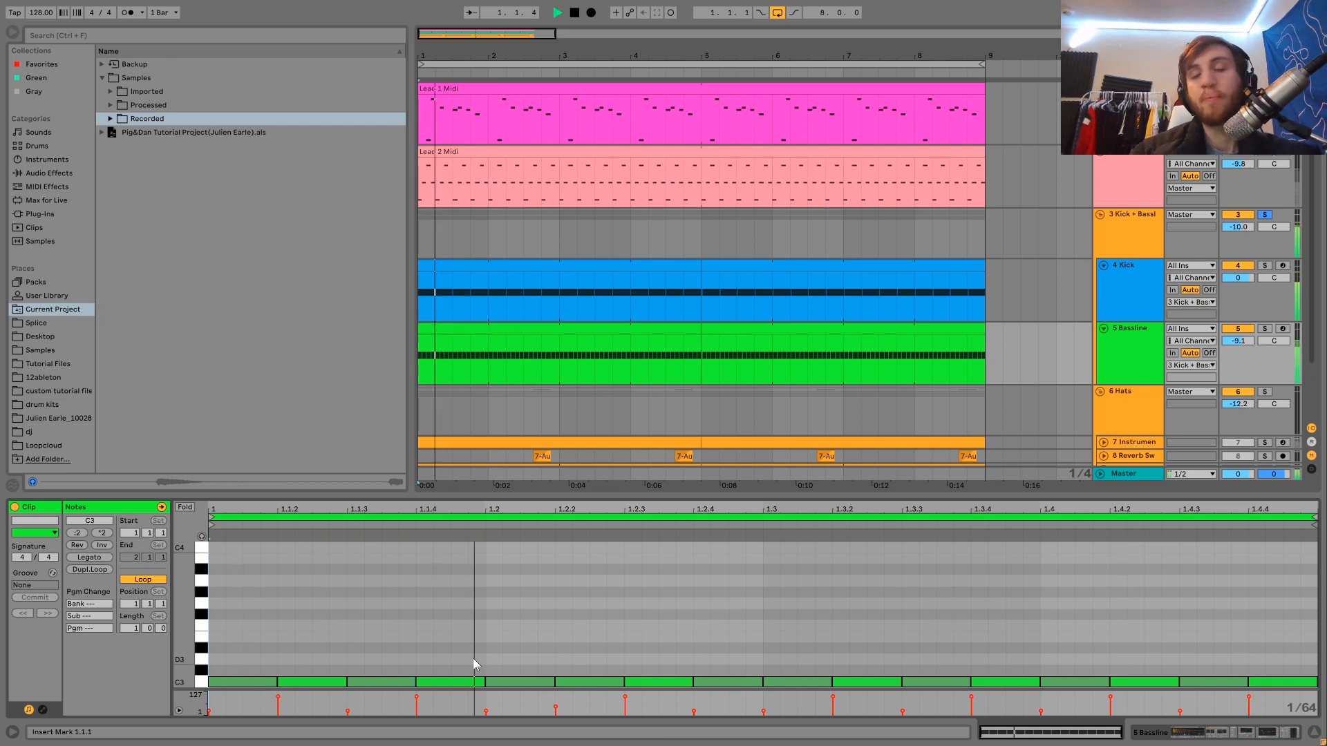
pyautogui.click(1137, 333)
pyautogui.press('space')
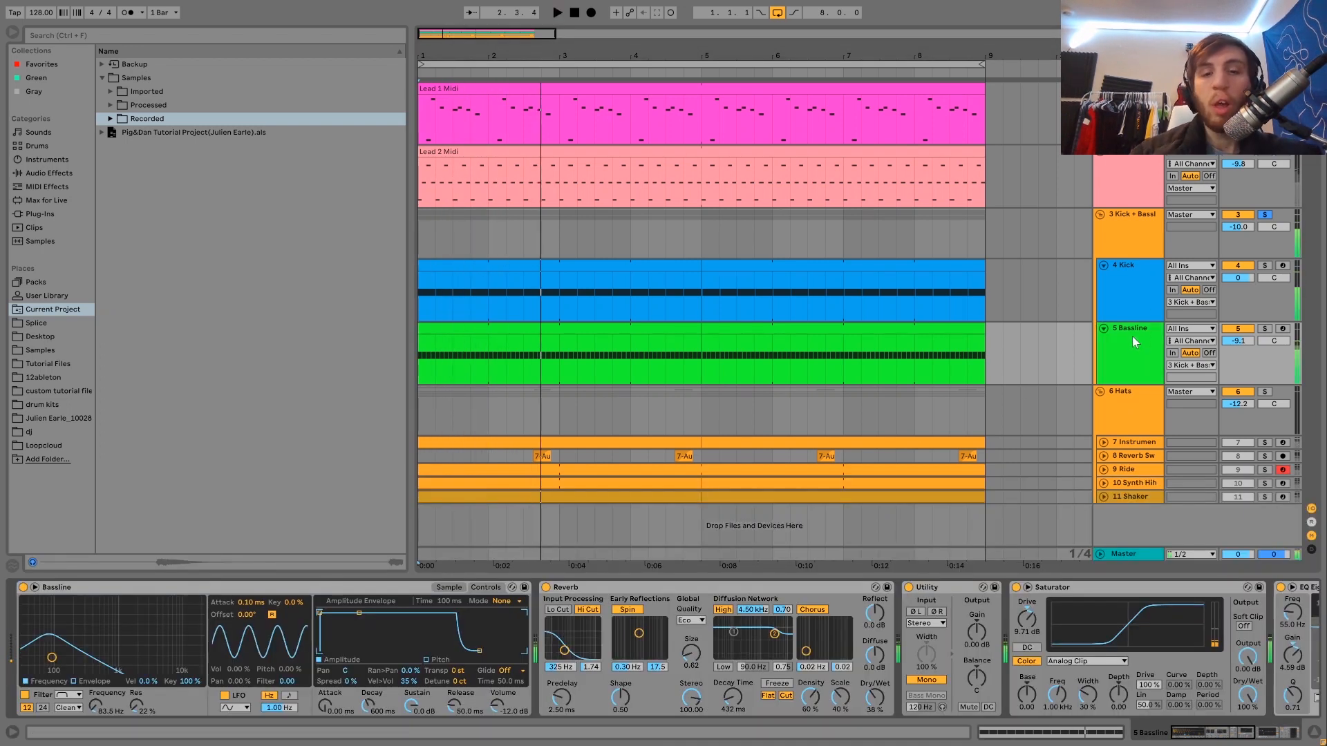
pyautogui.click(1264, 329)
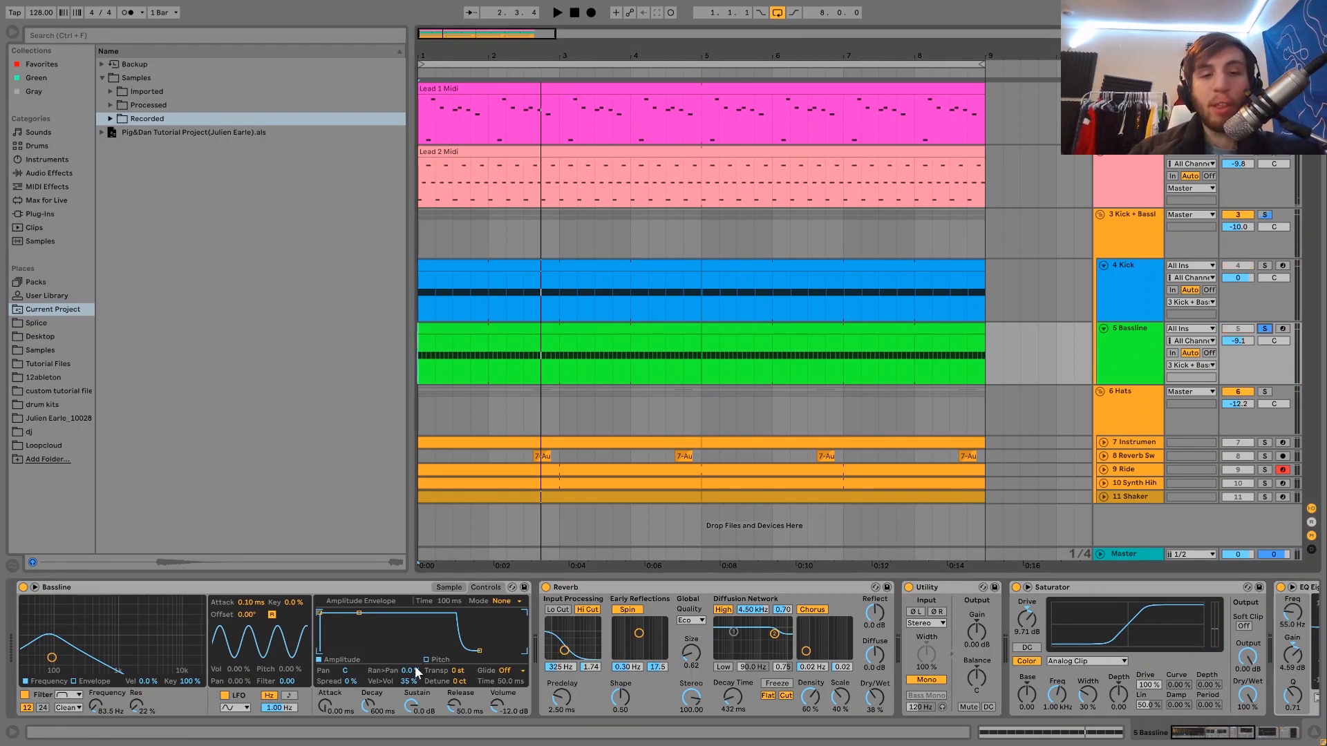
# Play the soloed Bassline with its Reverb bypassed and re-enabled to compare the sound.
pyautogui.scroll(-5, 415, 666)
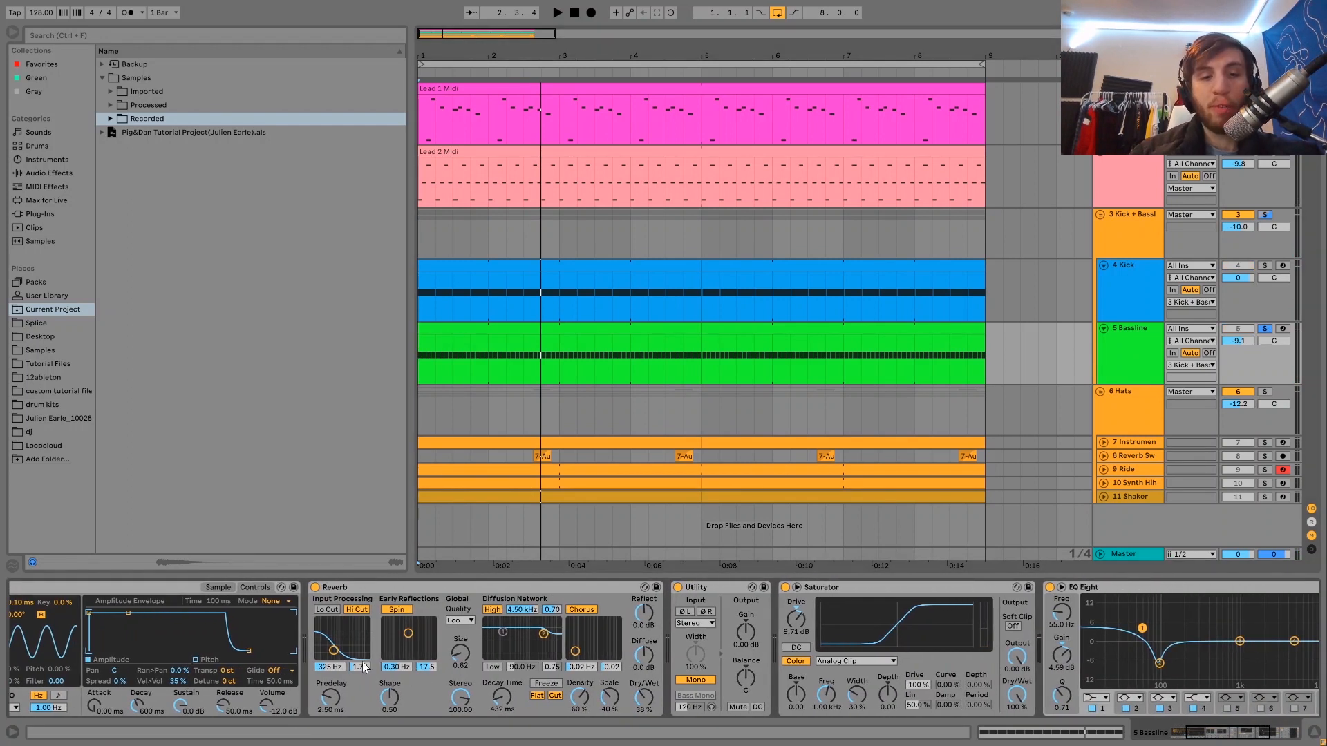
pyautogui.press('space')
pyautogui.click(316, 588)
pyautogui.click(316, 588)
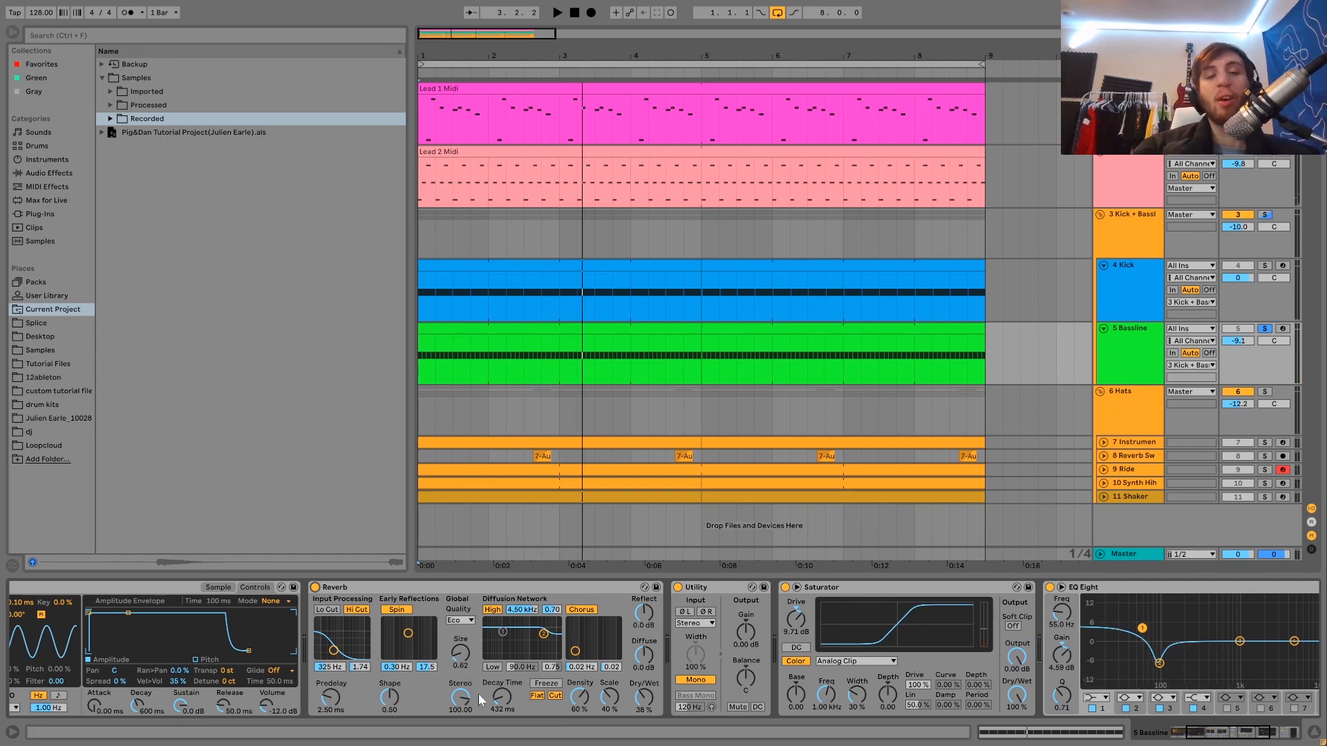
pyautogui.press('space')
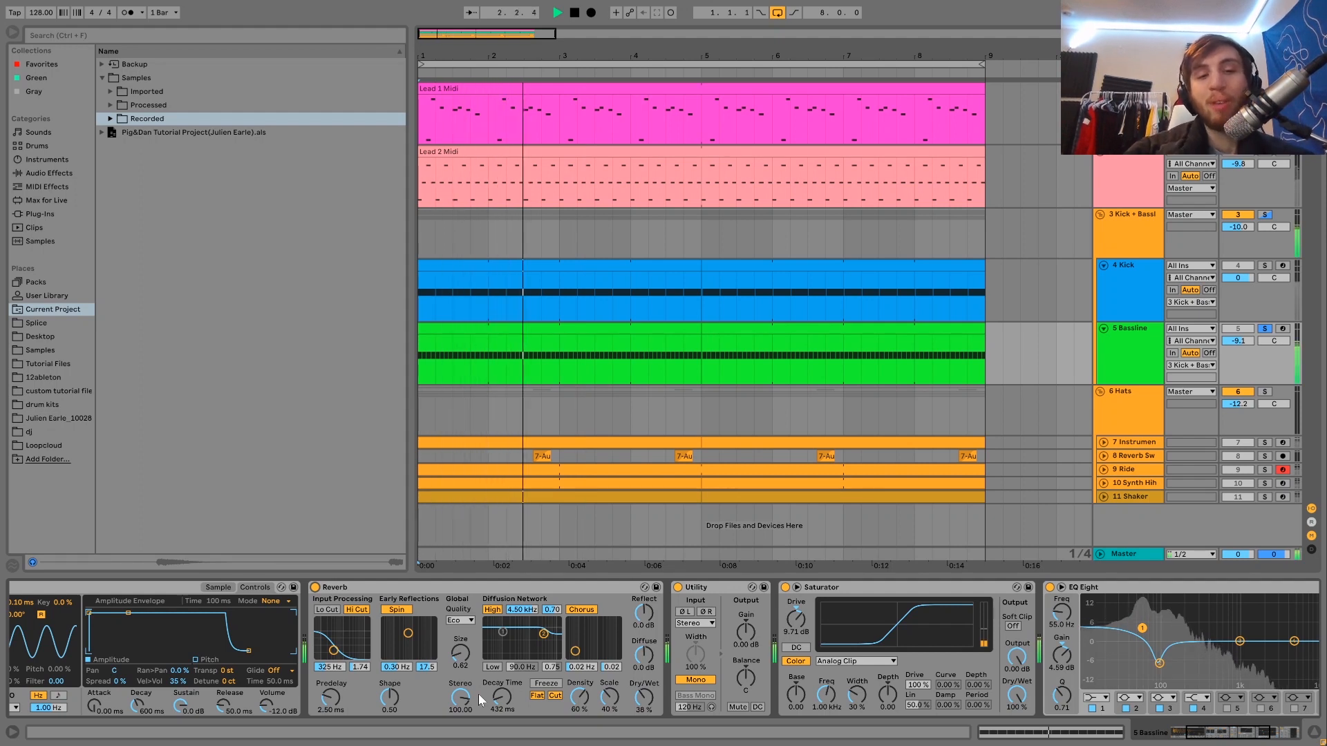
pyautogui.press('space')
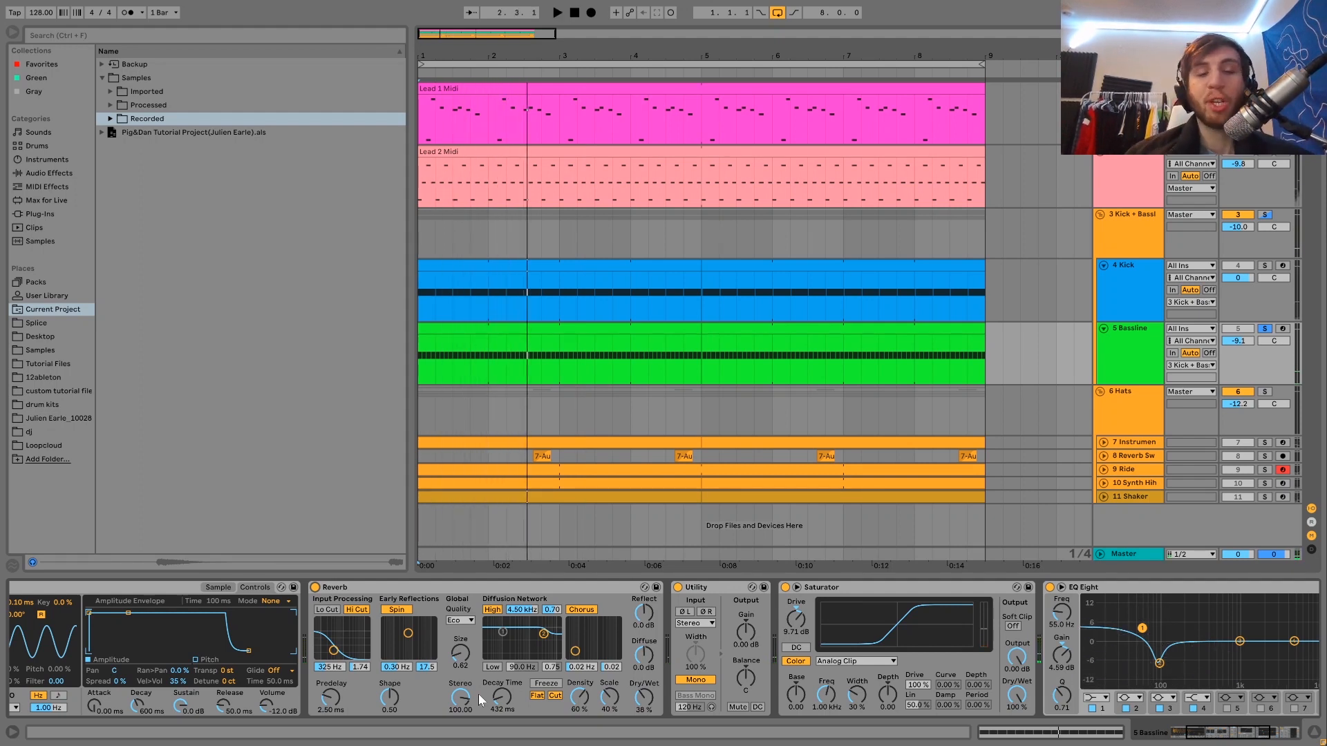
pyautogui.click(316, 588)
pyautogui.press('space')
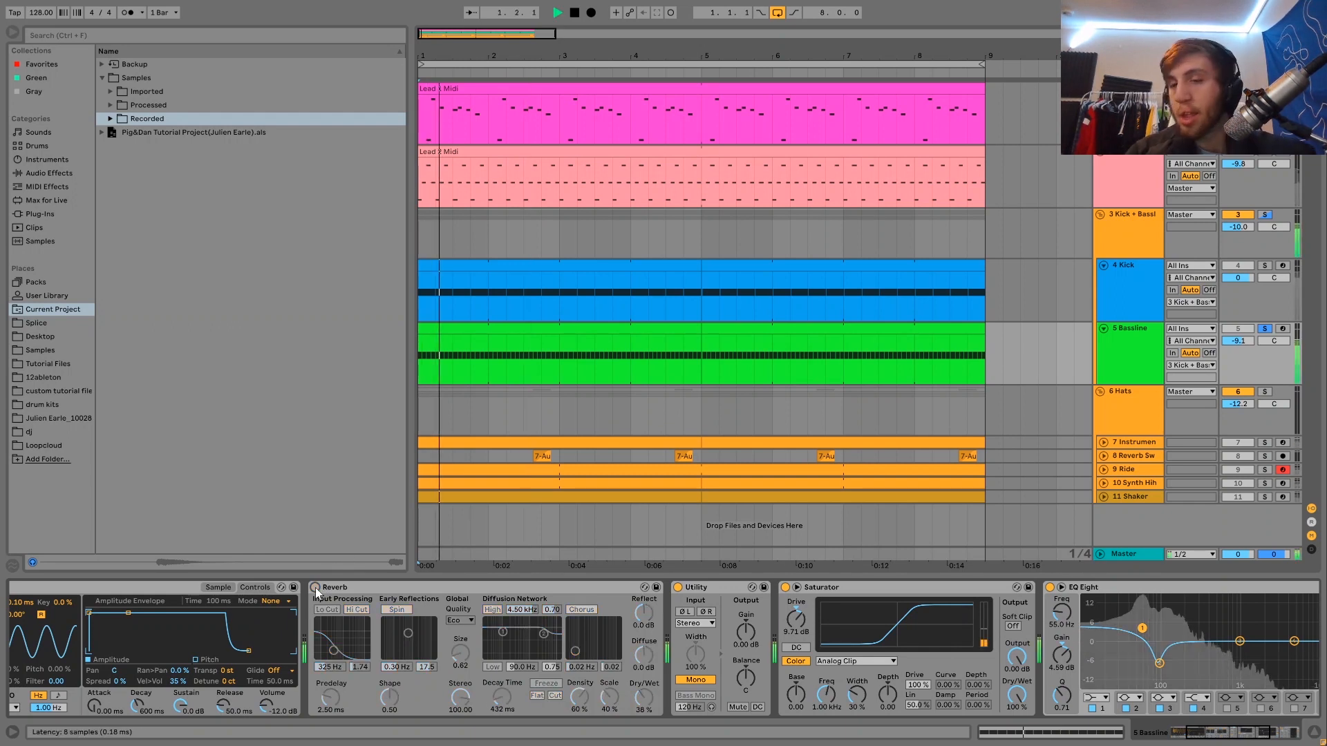
pyautogui.click(315, 588)
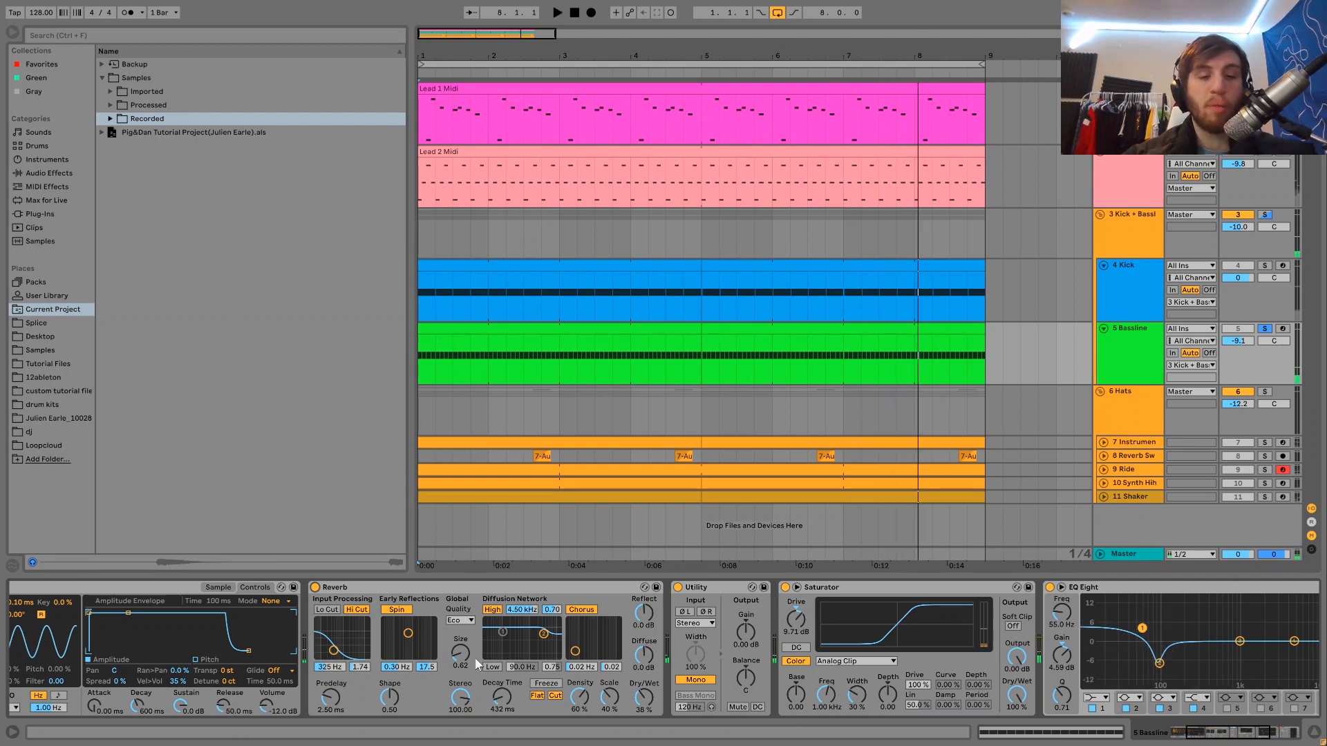
# Play the Bassline with its Utility bypassed and re-enabled to compare, and bring the remaining effects into view.
pyautogui.scroll(-5, 474, 657)
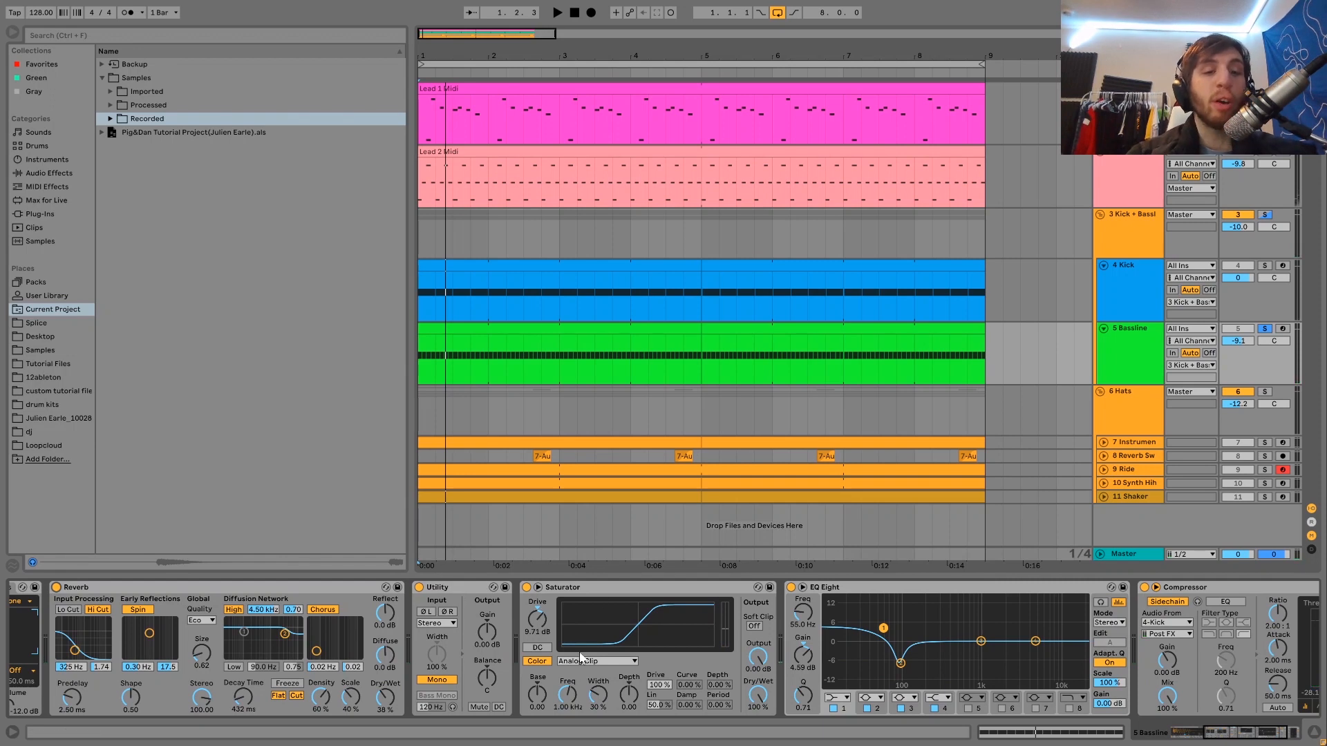
pyautogui.click(422, 591)
pyautogui.press('space')
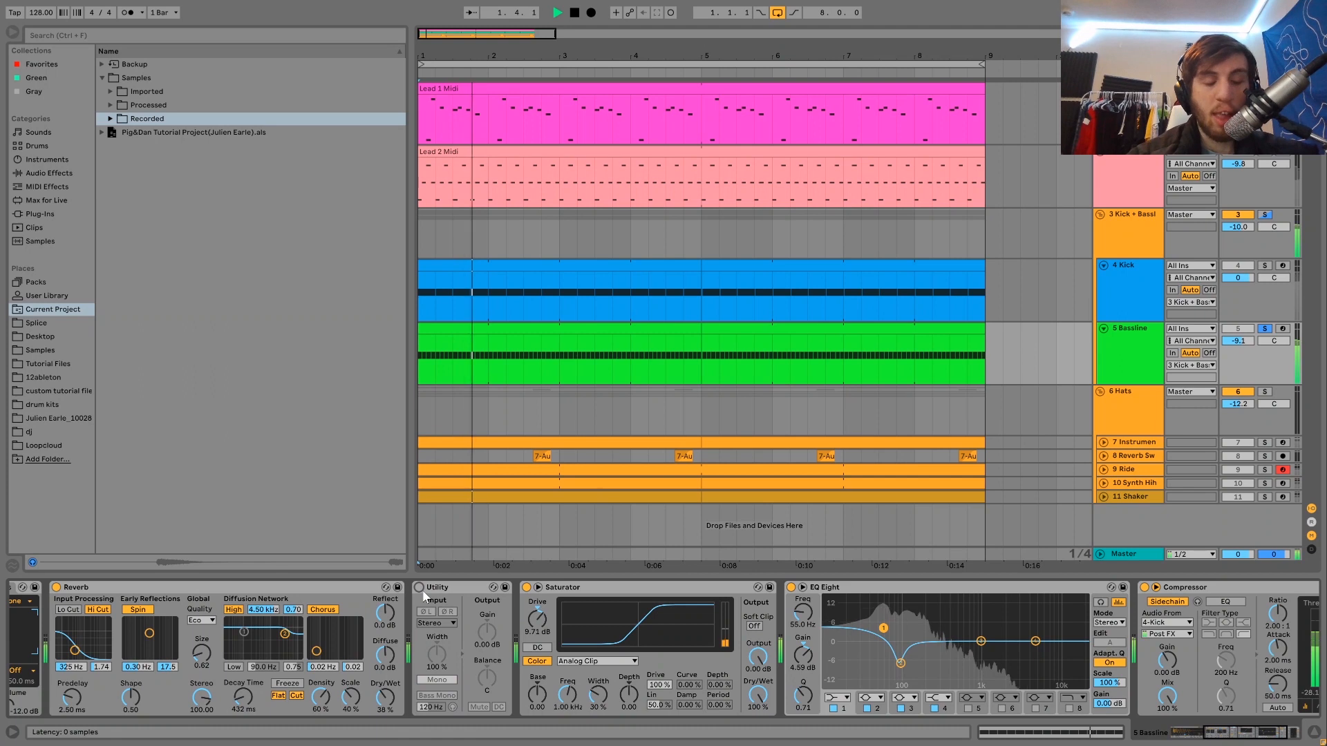
pyautogui.click(419, 587)
pyautogui.press('space')
pyautogui.press('space')
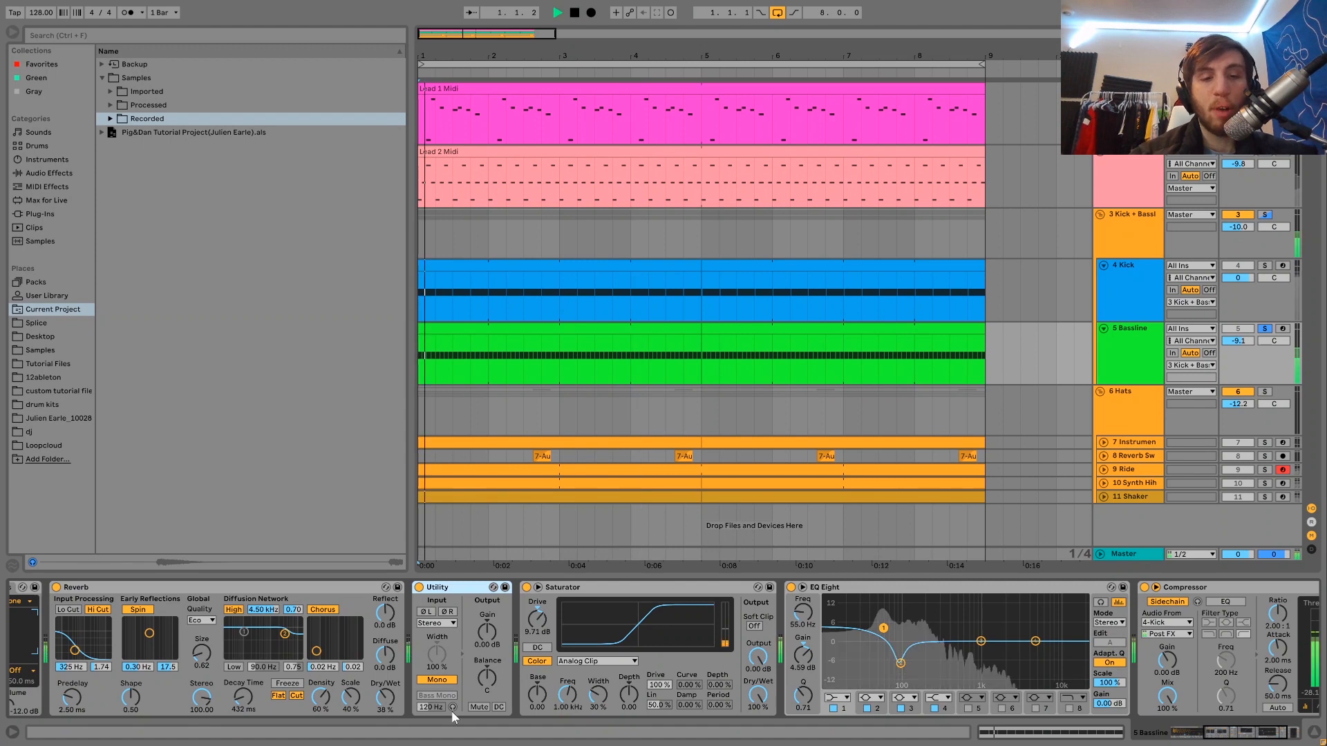
pyautogui.hscroll(3, 476, 691)
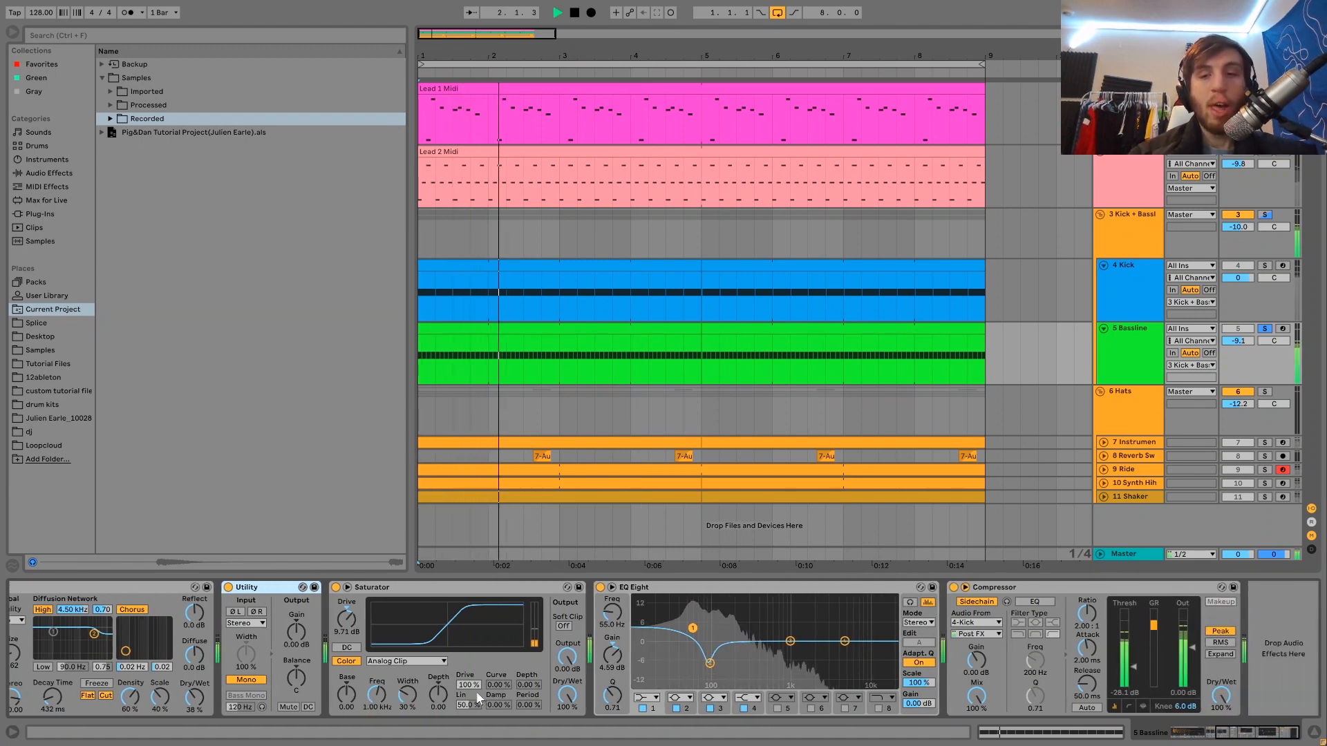
# Select the Bassline's EQ Eight and play the soloed track to check its spectrum.
pyautogui.press('space')
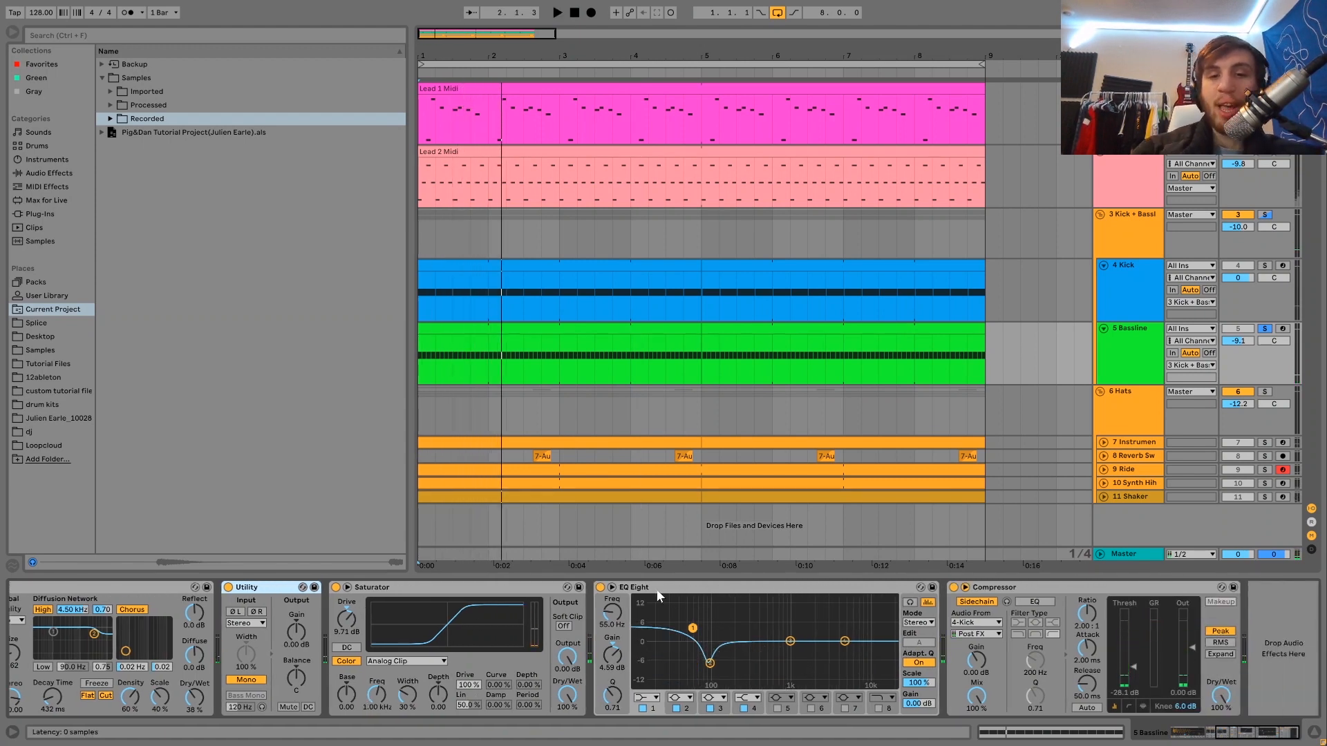
pyautogui.click(656, 591)
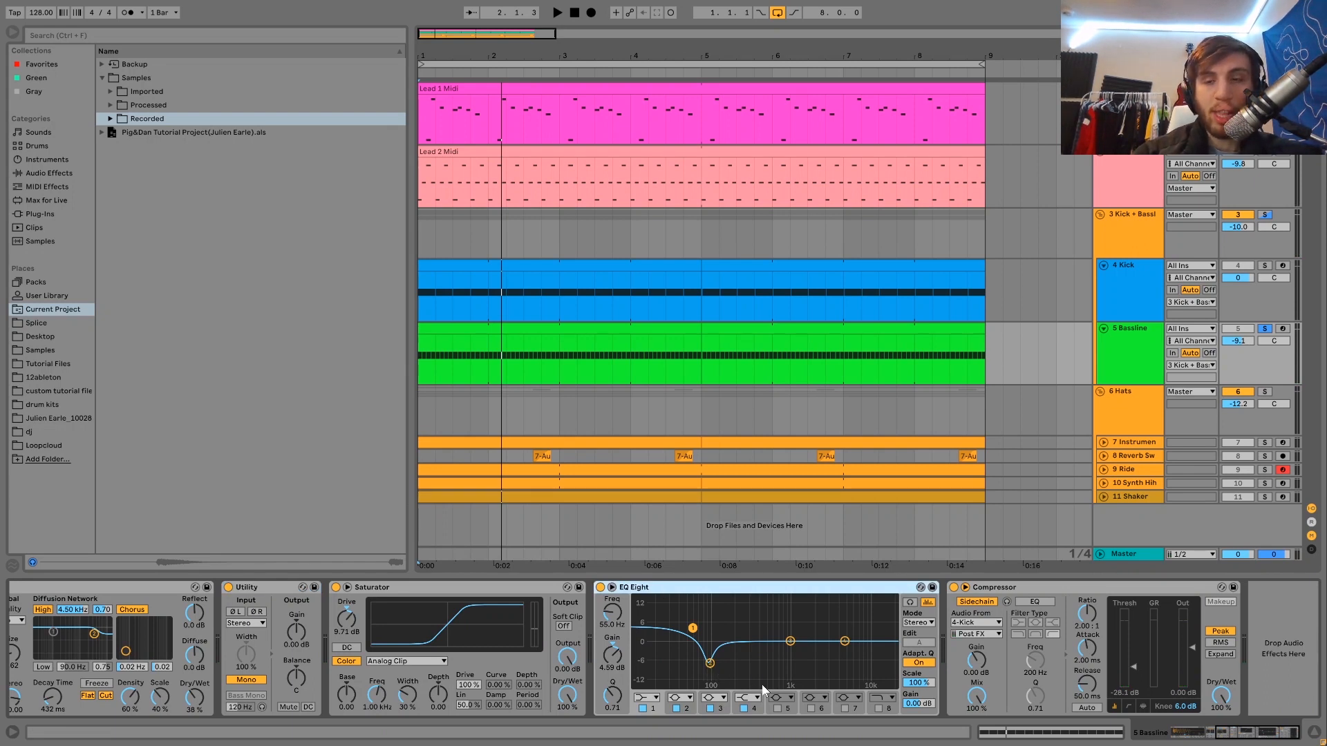
pyautogui.press('space')
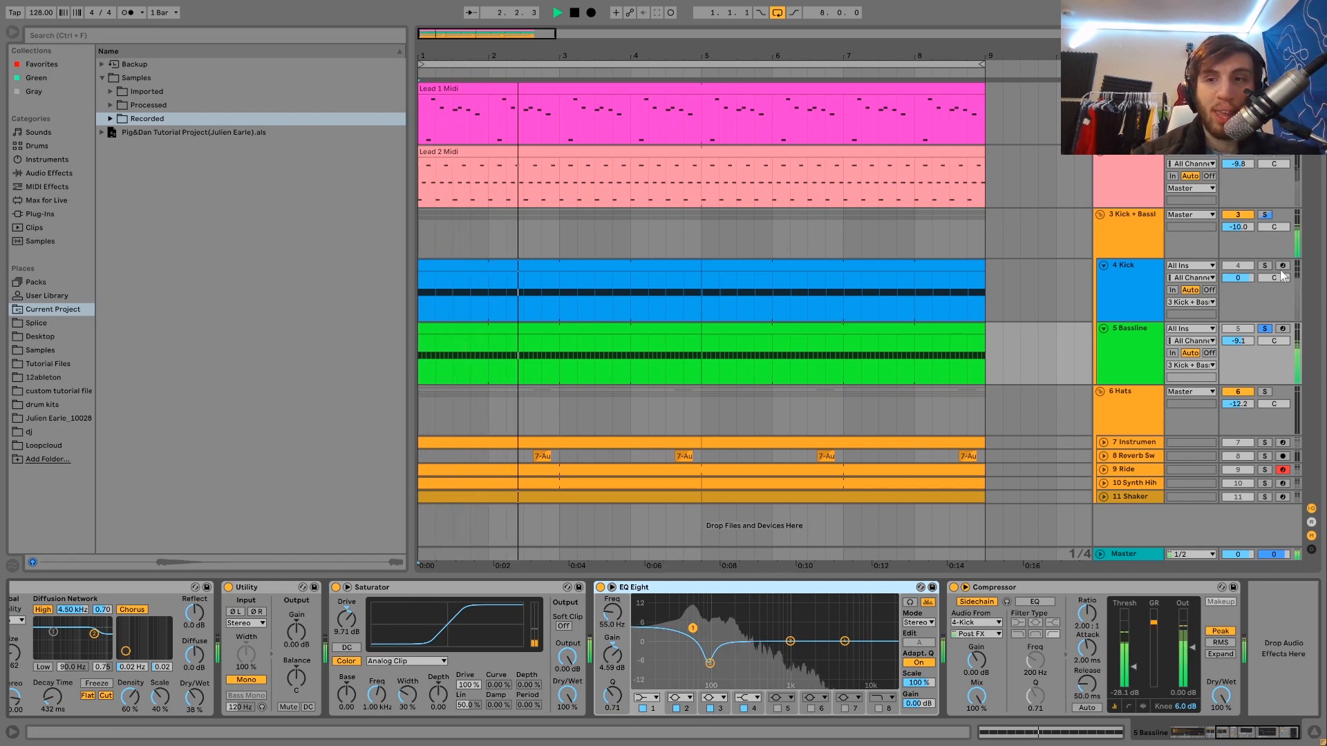
pyautogui.press('space')
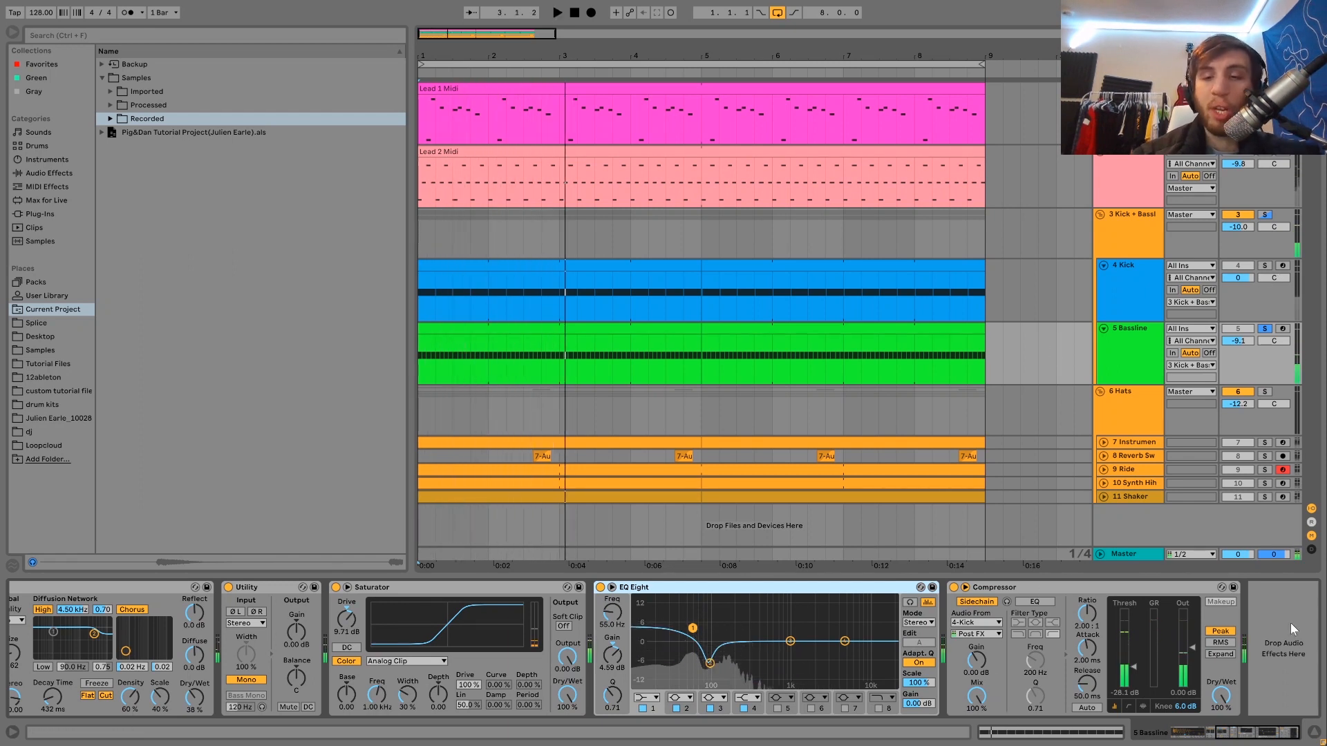
# Show the Kick + Bassline group's devices, solo the whole group and play it from the start of the arrangement.
pyautogui.click(1124, 221)
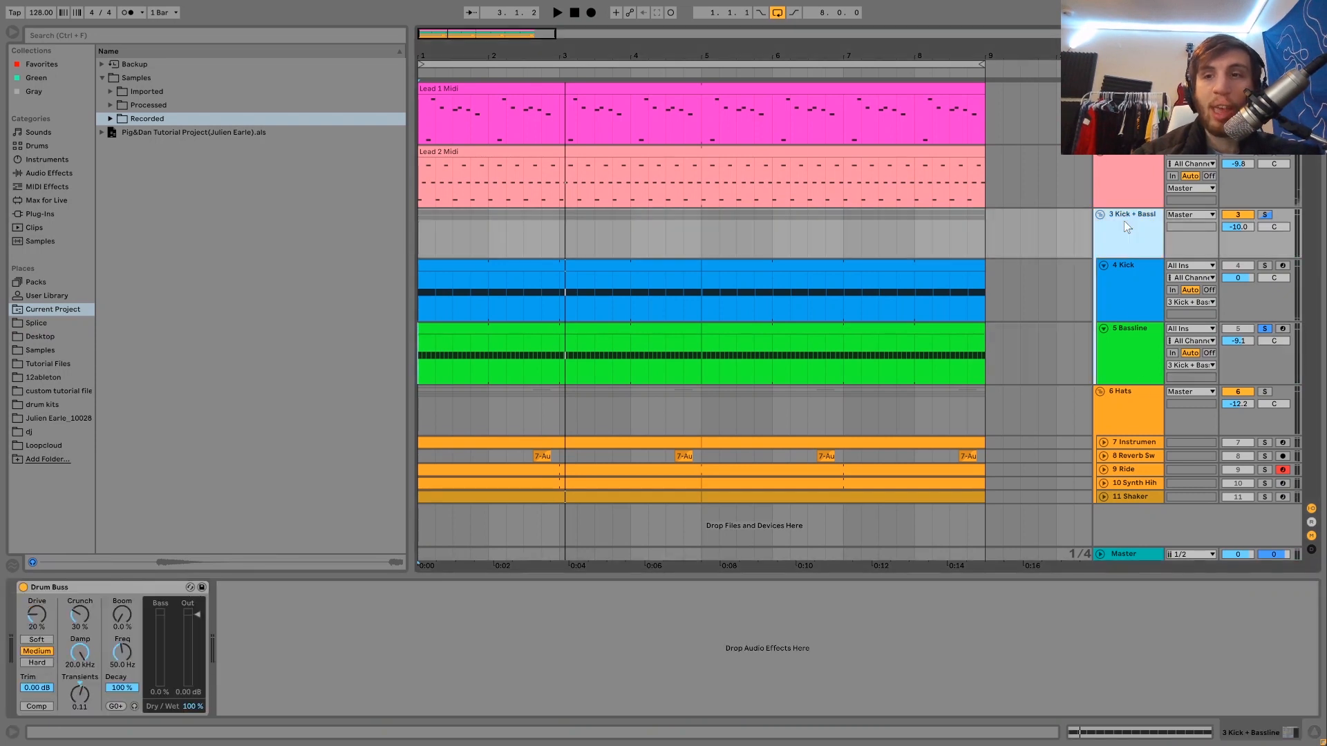
pyautogui.click(1265, 214)
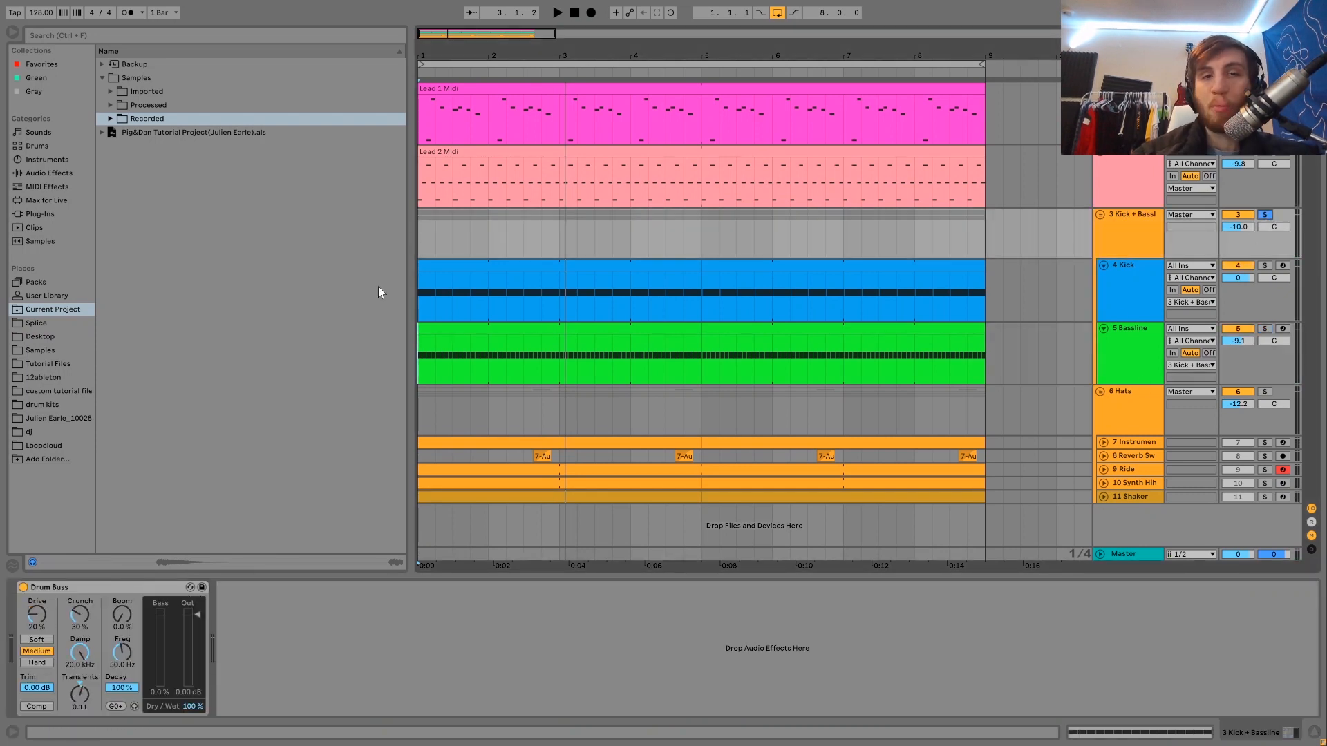
pyautogui.click(421, 245)
pyautogui.press('space')
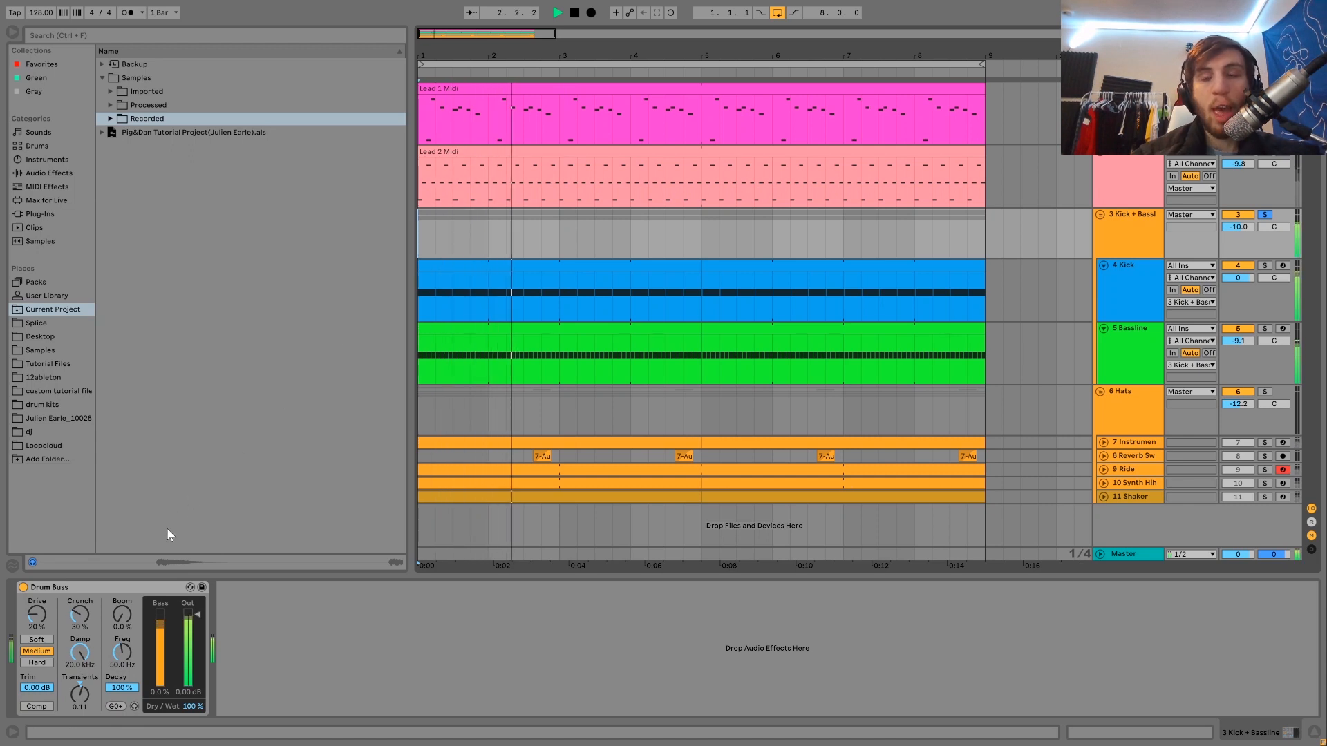
# Bypass and re-enable the Drum Buss on the Kick + Bassline group during playback to compare the sound.
pyautogui.click(24, 588)
pyautogui.press('space')
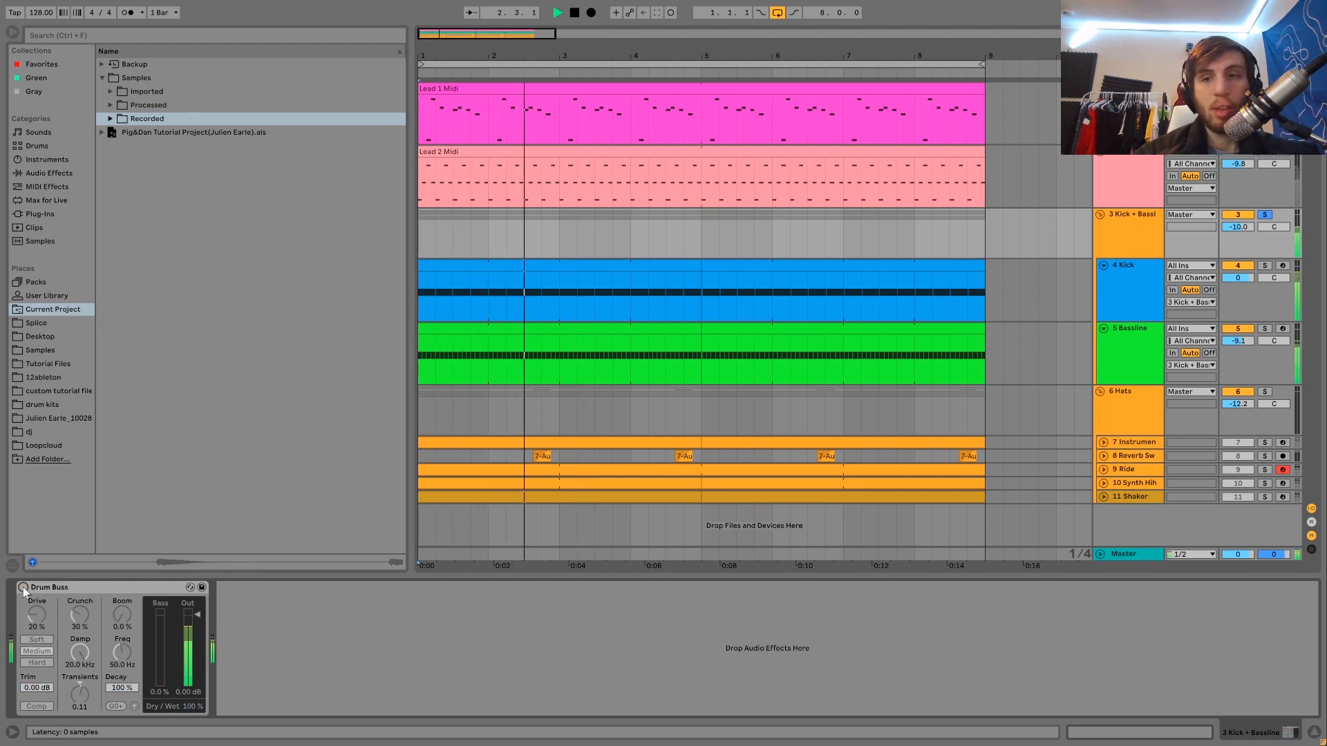
pyautogui.click(23, 588)
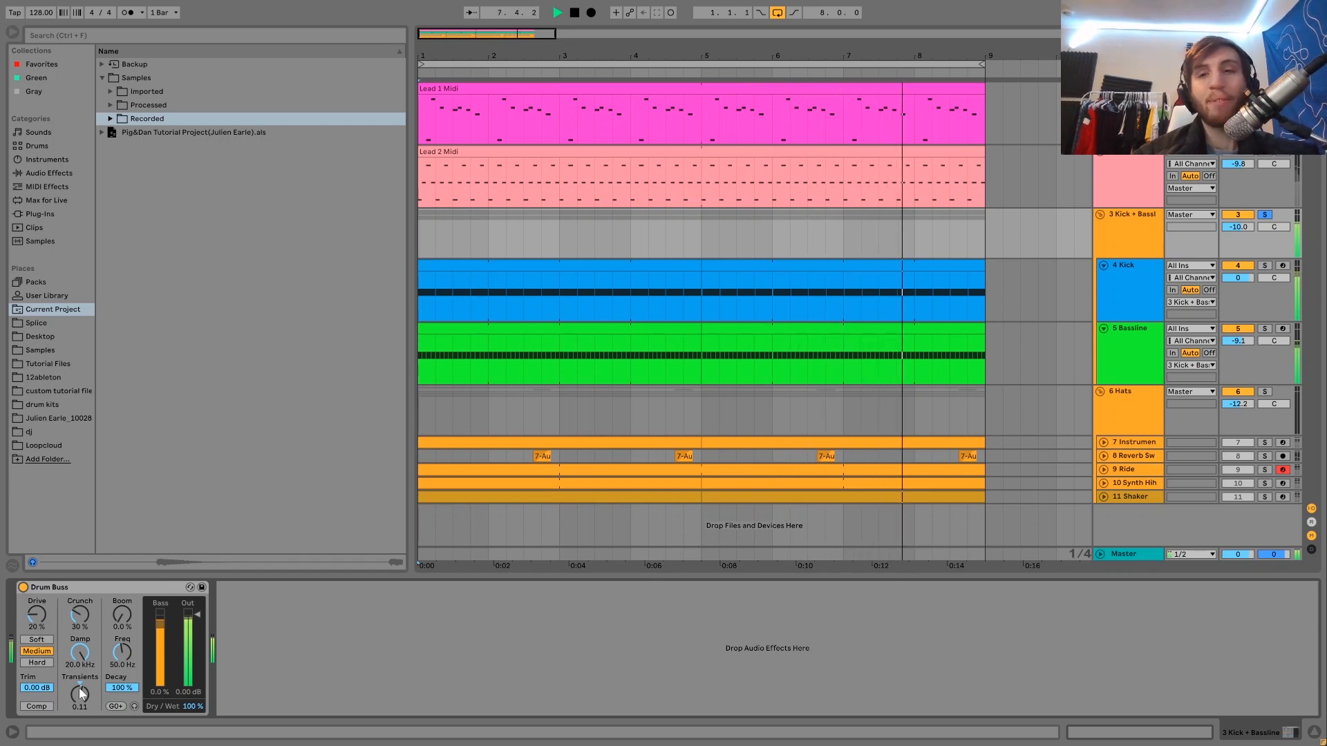
# Unsolo the Kick + Bassline group, listen to the full arrangement and stop playback.
pyautogui.click(1131, 232)
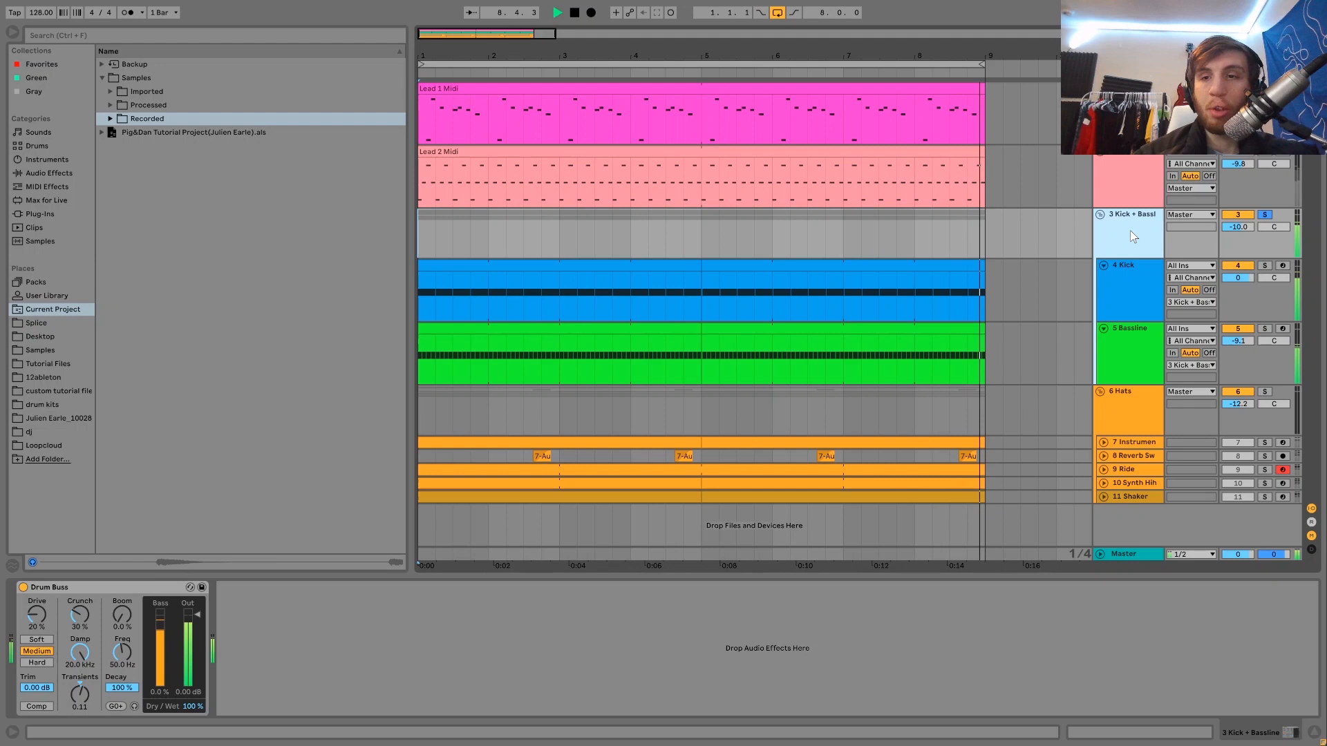
pyautogui.click(1263, 216)
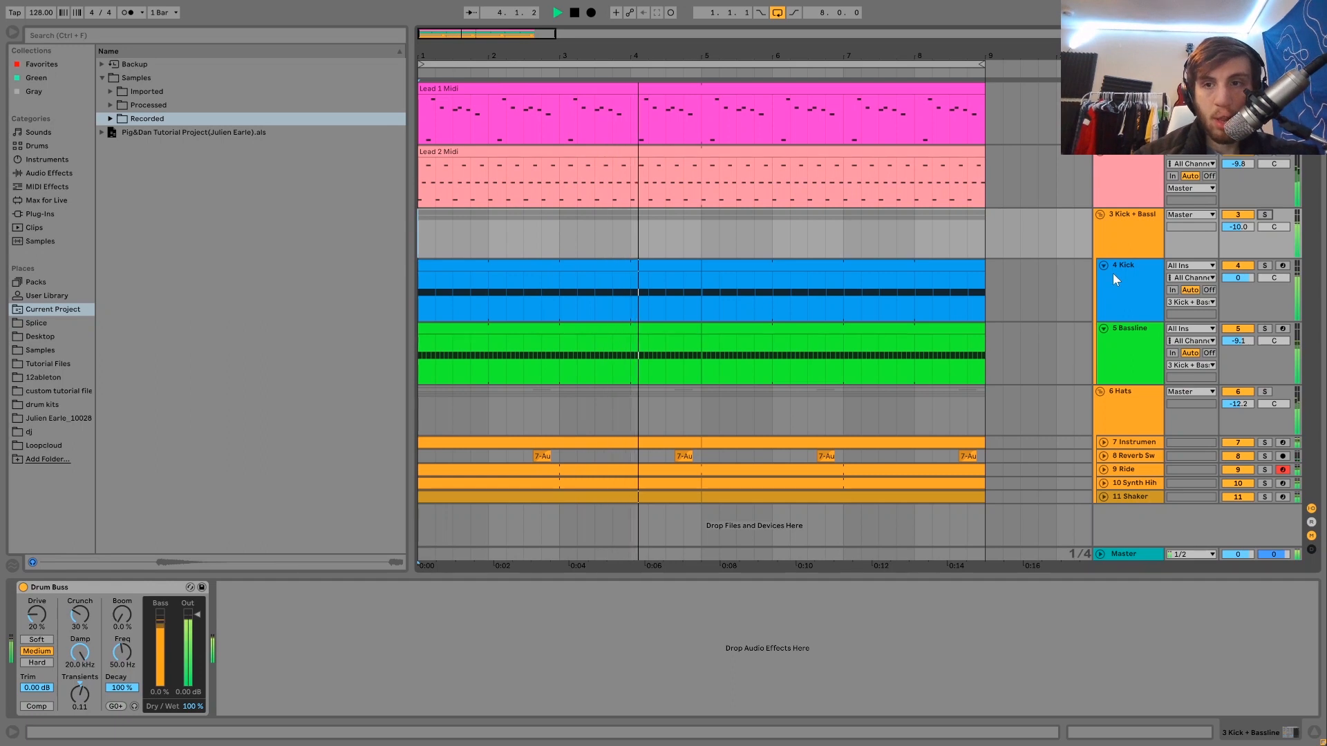
pyautogui.press('space')
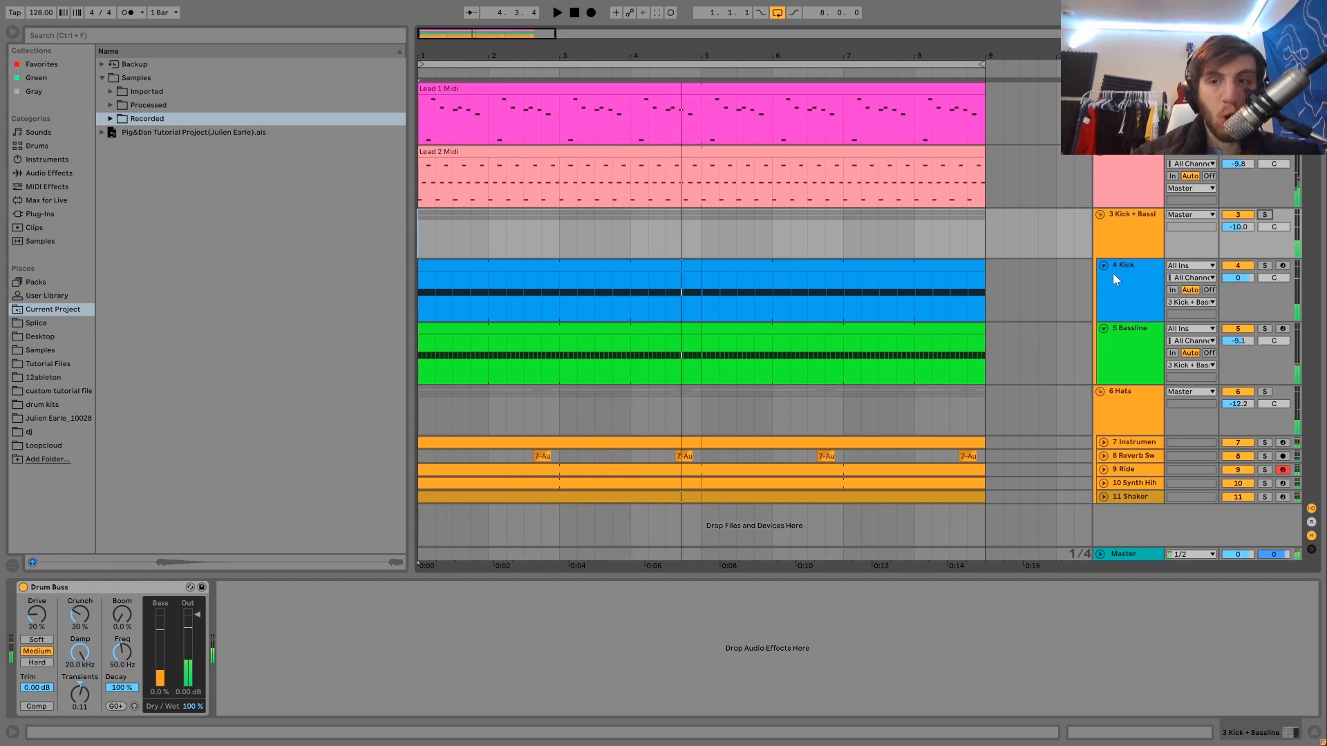
# Show the Hats group's devices, solo the group and play it.
pyautogui.click(1127, 417)
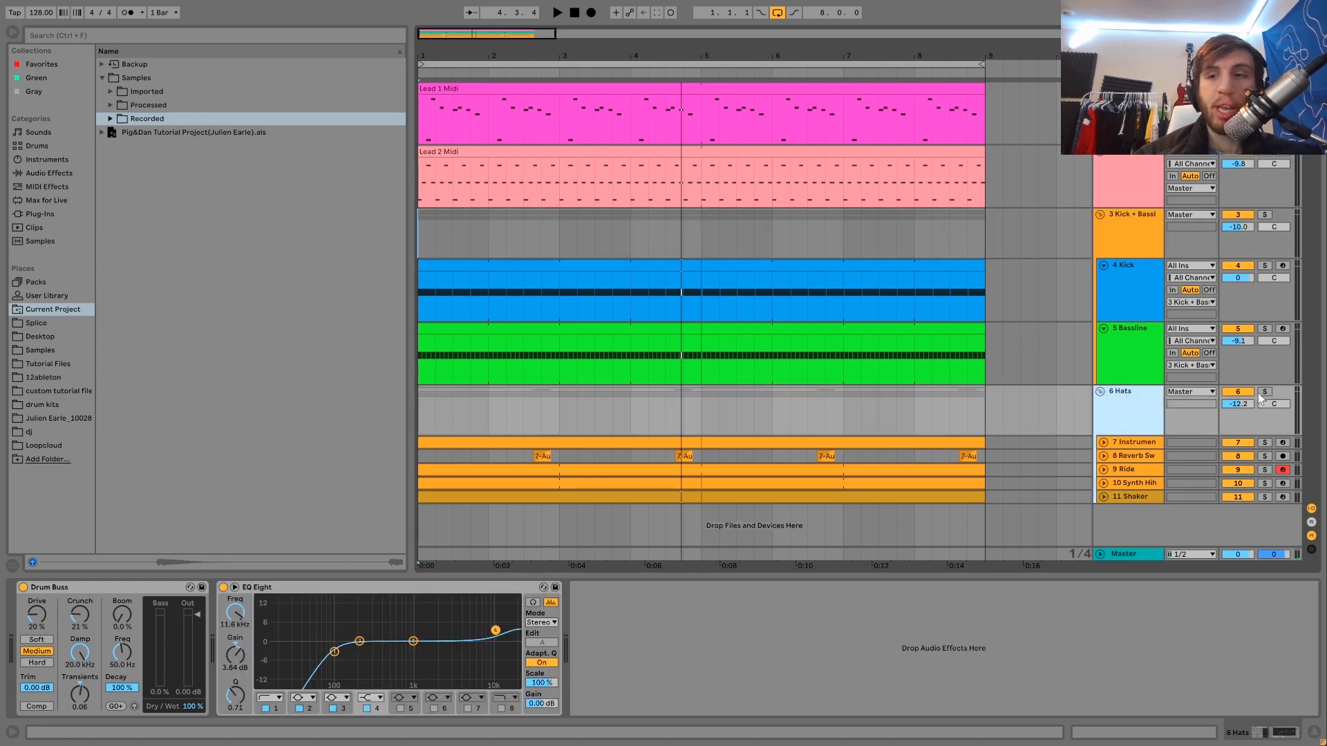
pyautogui.click(1265, 392)
pyautogui.press('space')
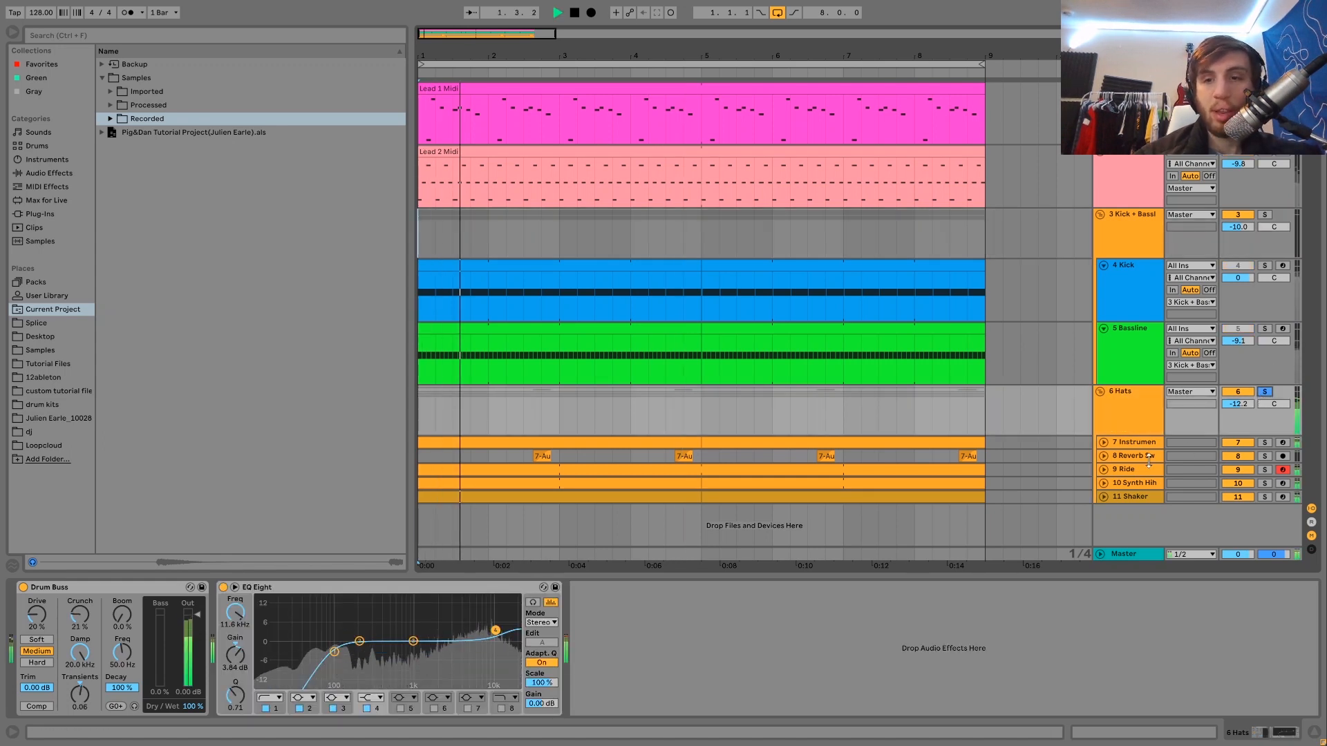
# Unfold the Instrument Rack and Reverb Sweep tracks, then solo the Instrument Rack track and play it with its devices shown.
pyautogui.click(1105, 454)
pyautogui.click(1104, 445)
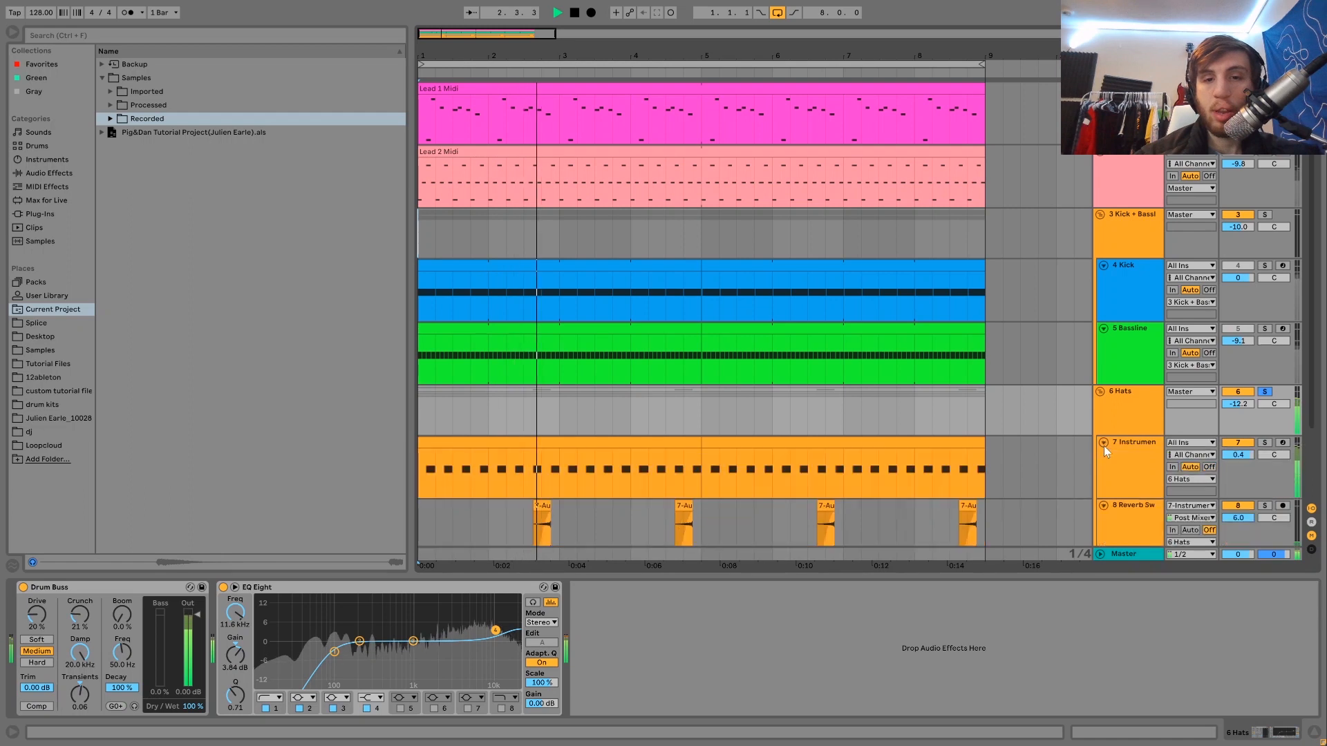
pyautogui.scroll(-2, 1104, 446)
pyautogui.click(1265, 363)
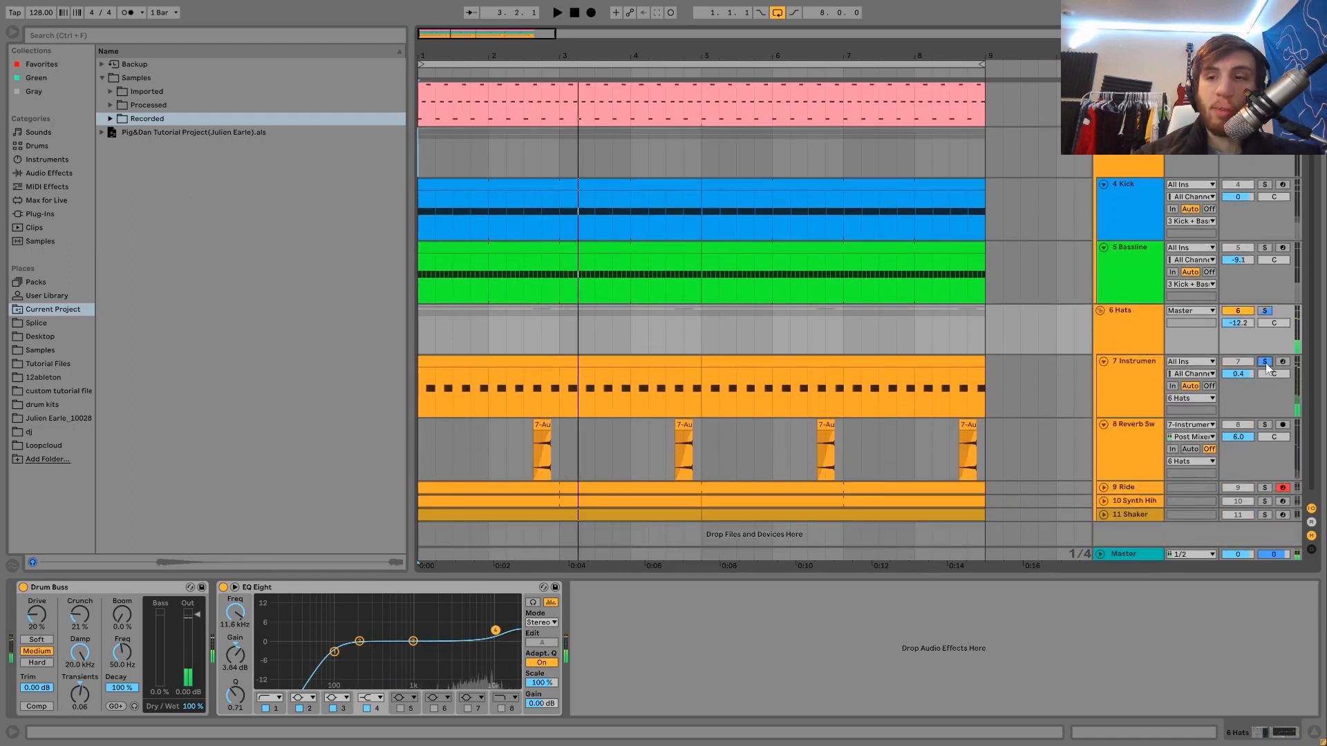
pyautogui.click(1136, 393)
pyautogui.press('space')
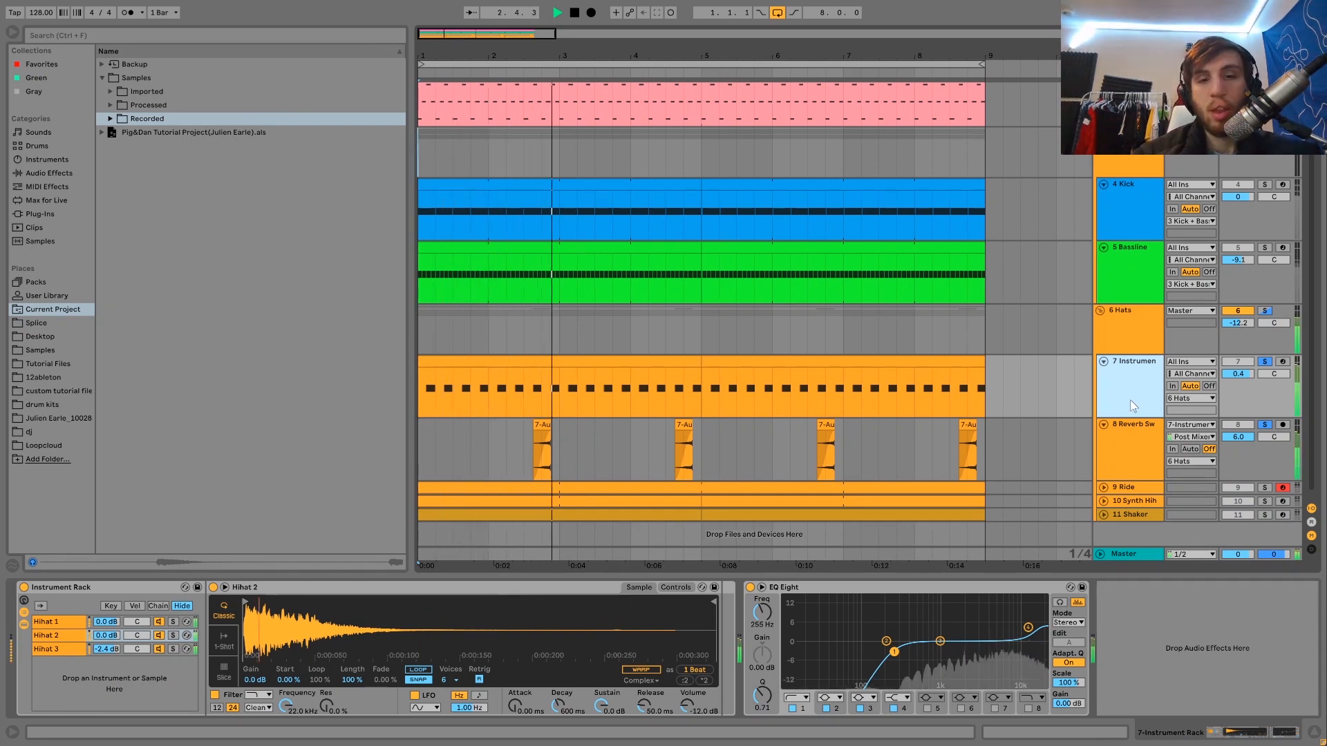
pyautogui.click(1257, 422)
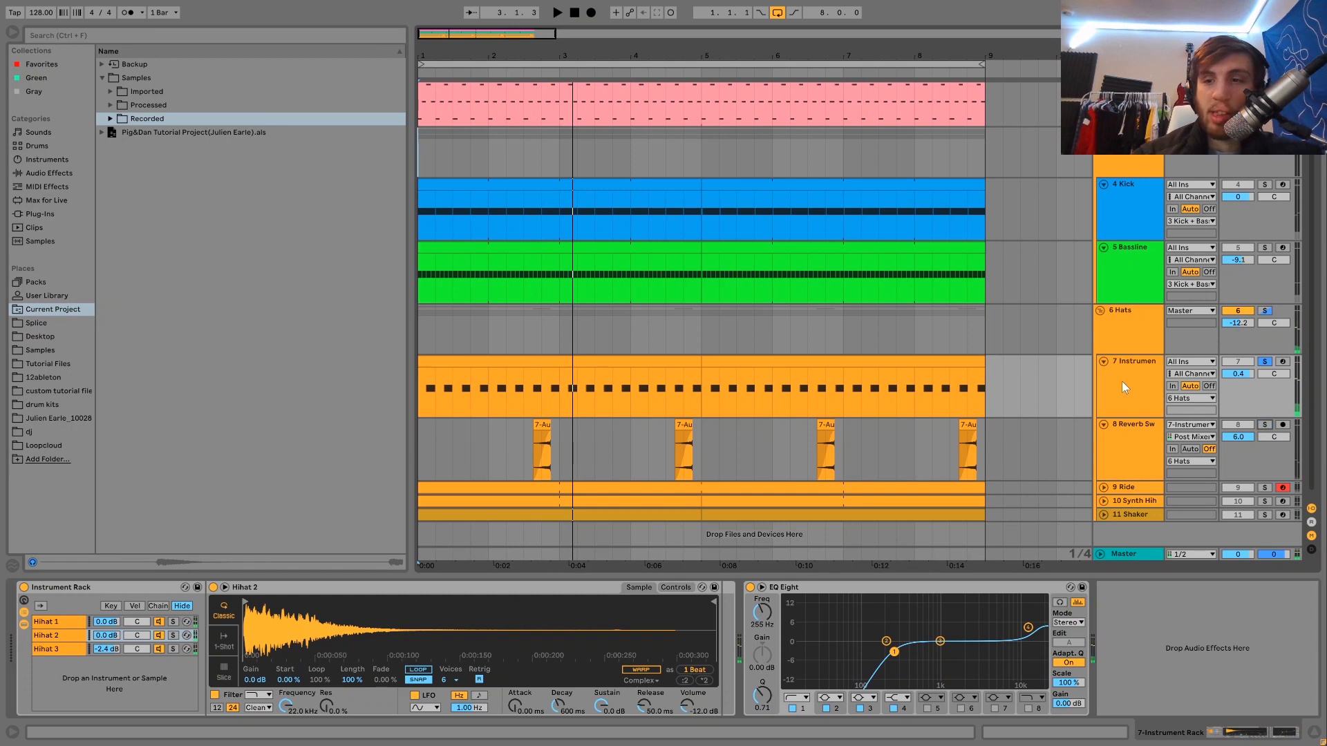
# Solo the Hihat 1, Hihat 2 and Hihat 3 chains of the Instrument Rack in turn to hear each layer.
pyautogui.click(1122, 380)
pyautogui.click(173, 621)
pyautogui.press('space')
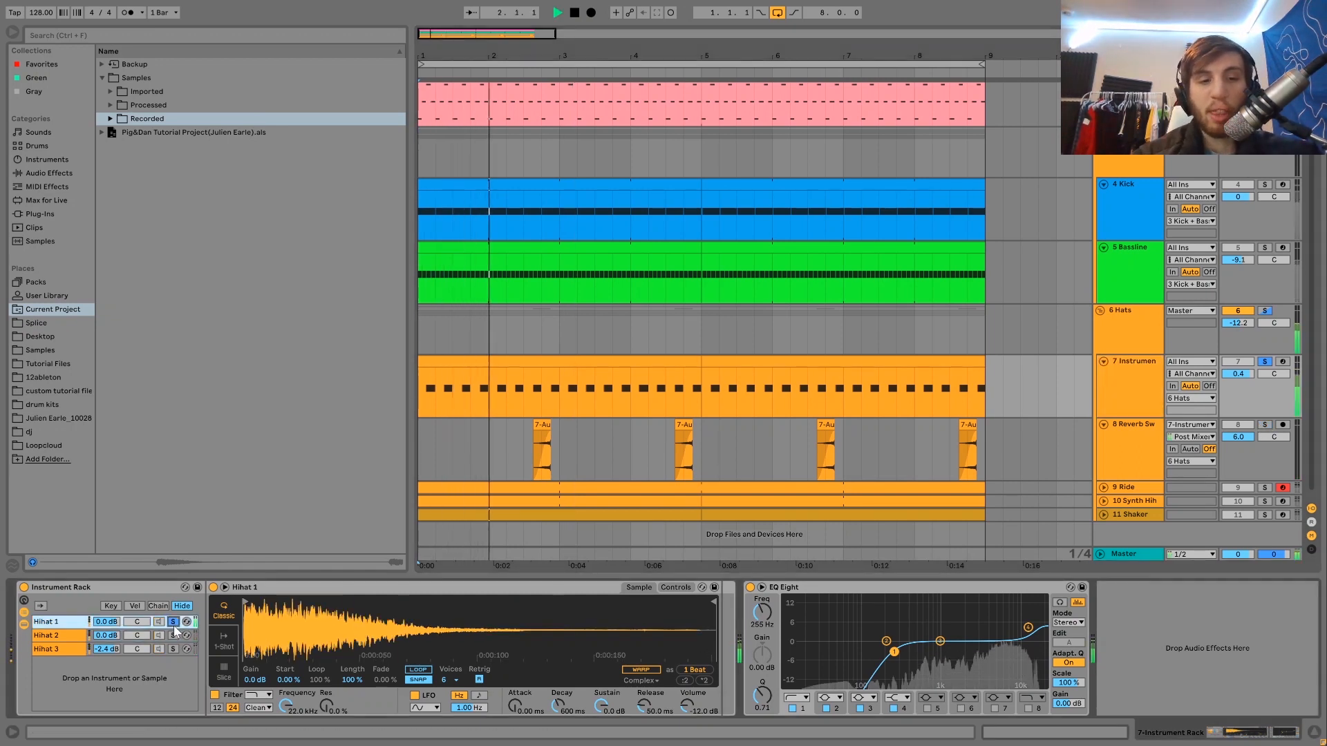
pyautogui.click(172, 635)
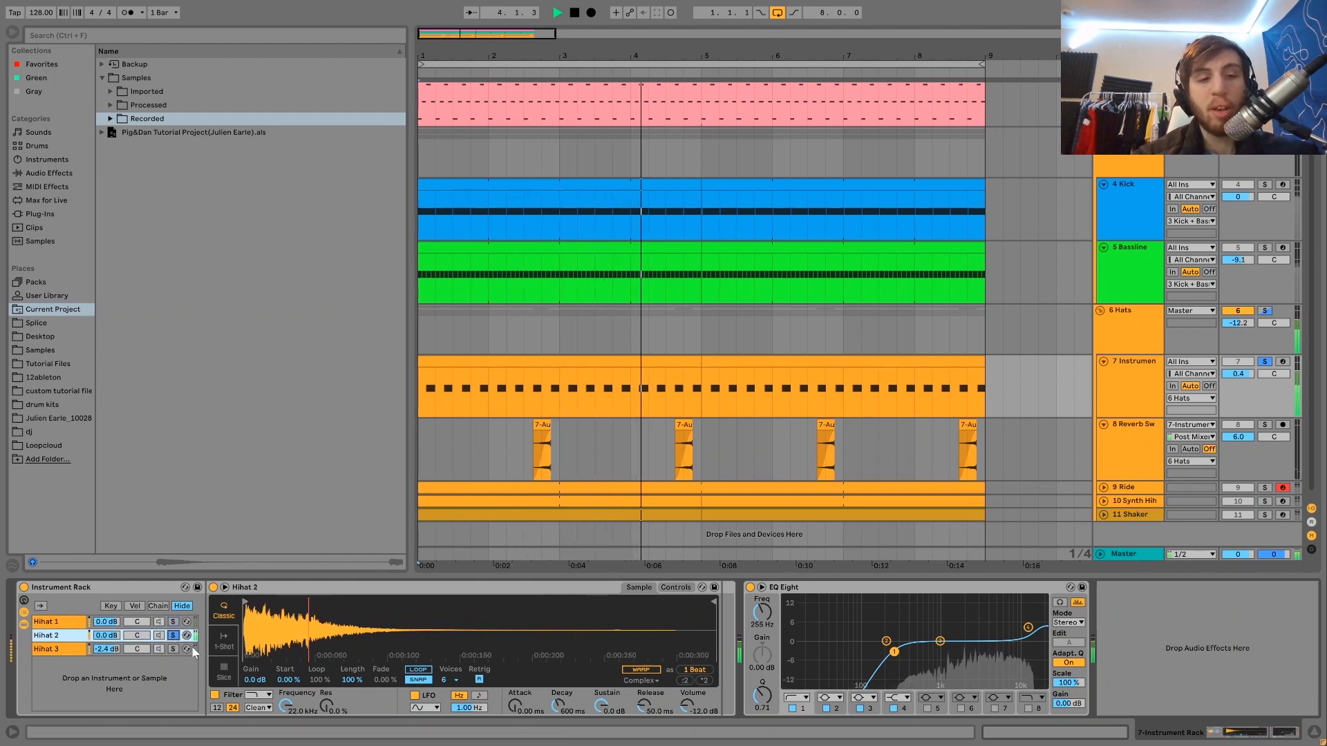
pyautogui.click(174, 649)
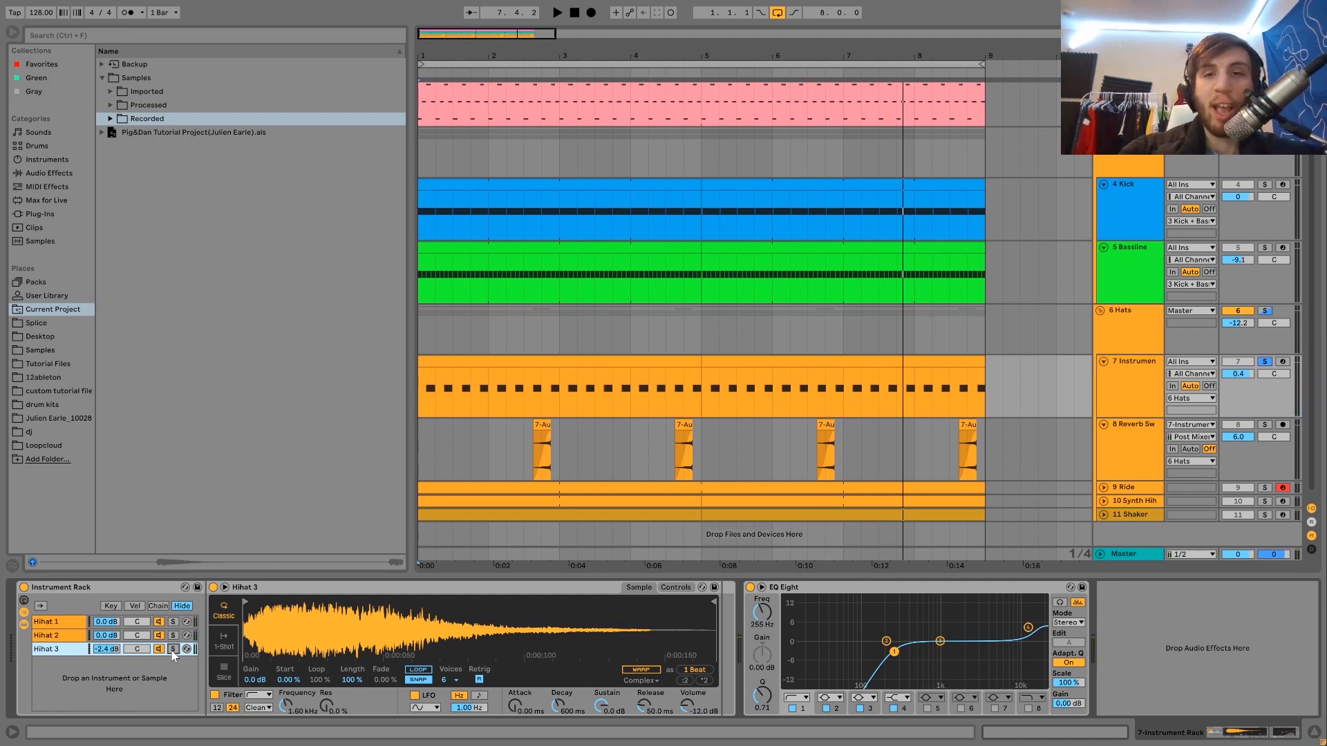
# Play the layered hi-hats together with the Kick + Bassline group, then on their own with their EQ Eight shown.
pyautogui.click(1129, 148)
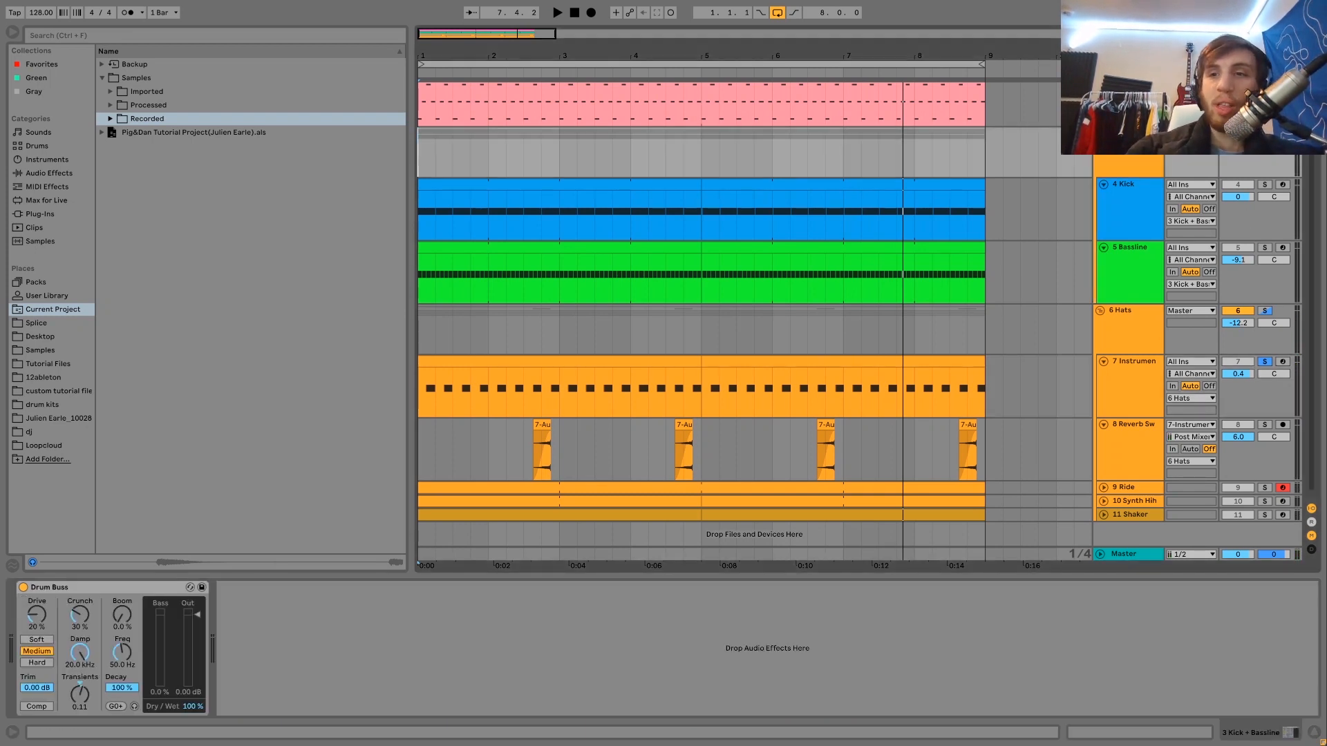
pyautogui.press('space')
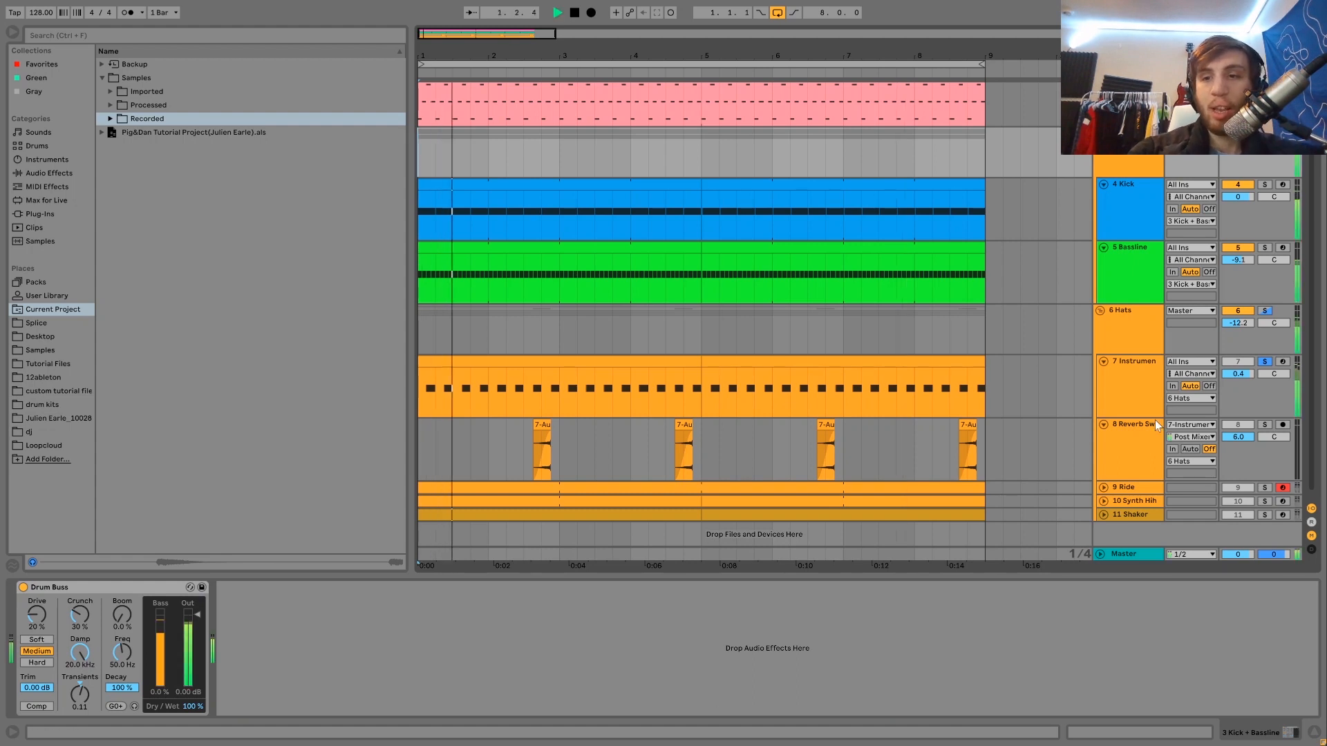
pyautogui.click(1140, 402)
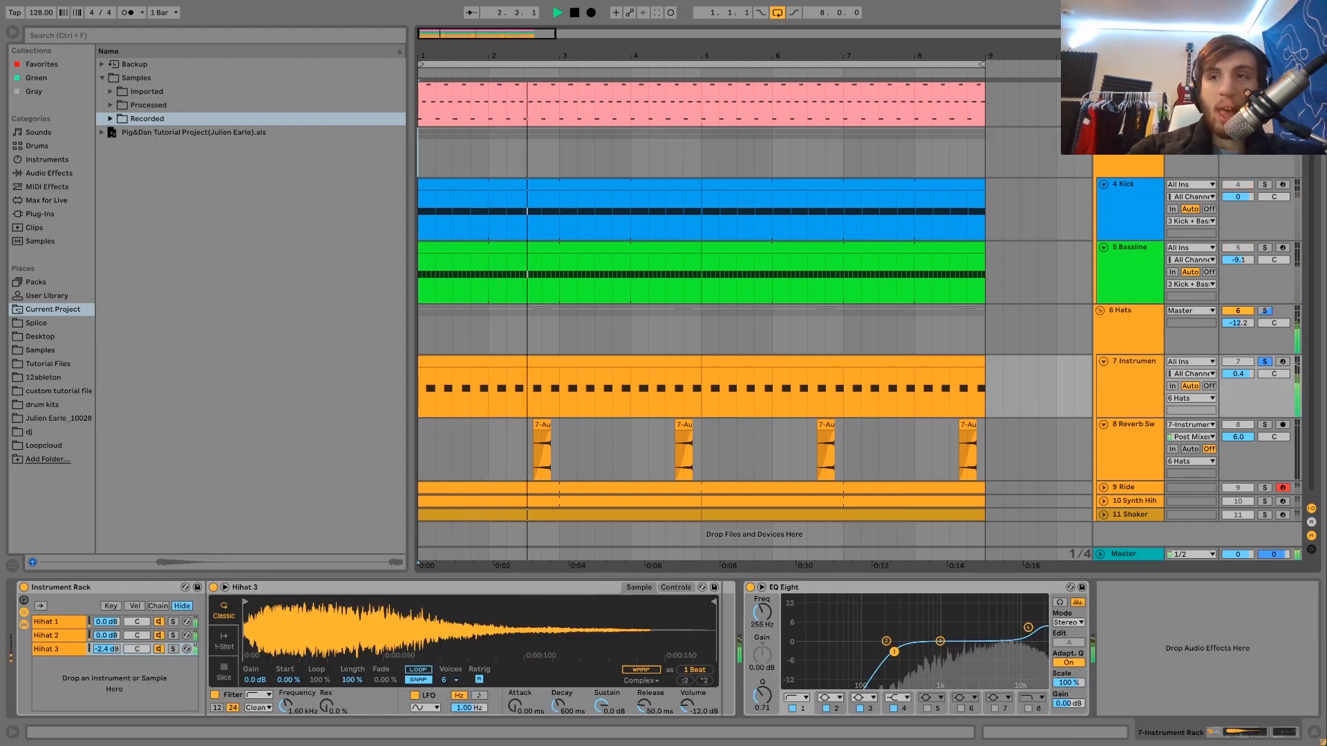
pyautogui.press('space')
pyautogui.press('space')
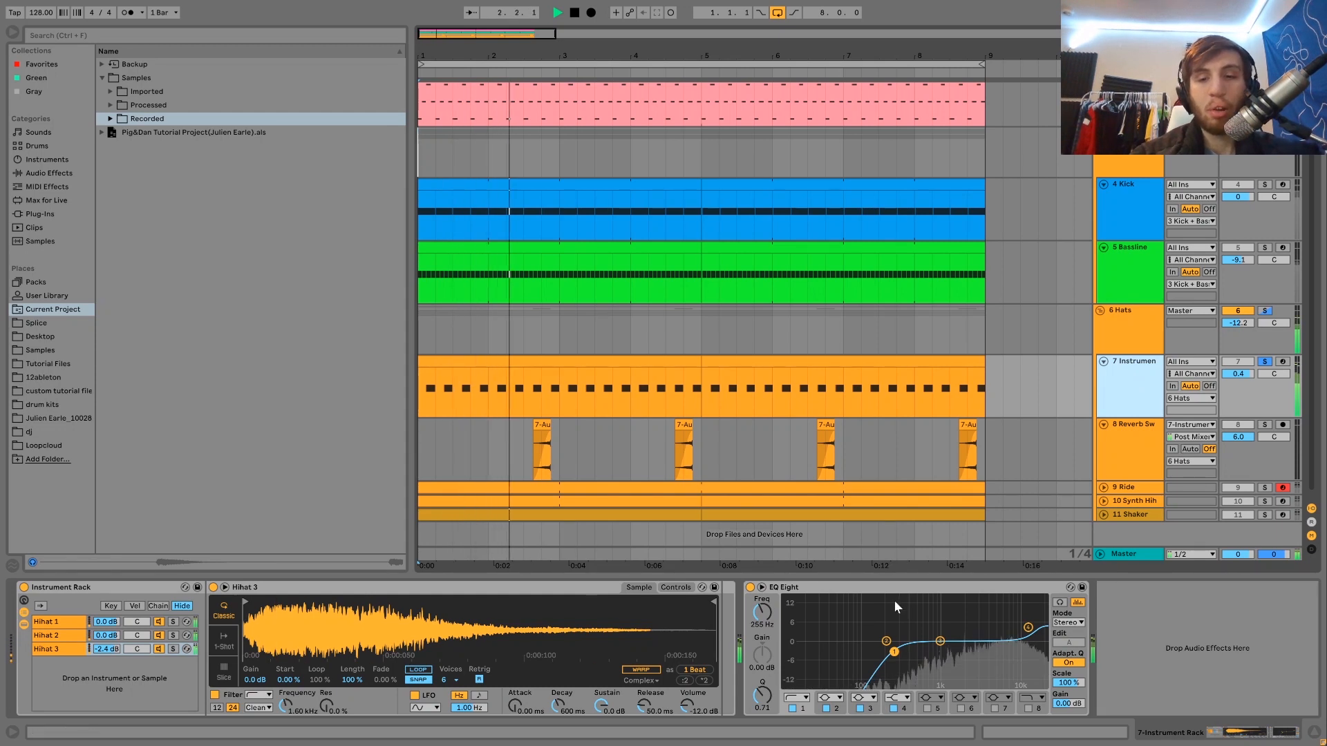
pyautogui.press('space')
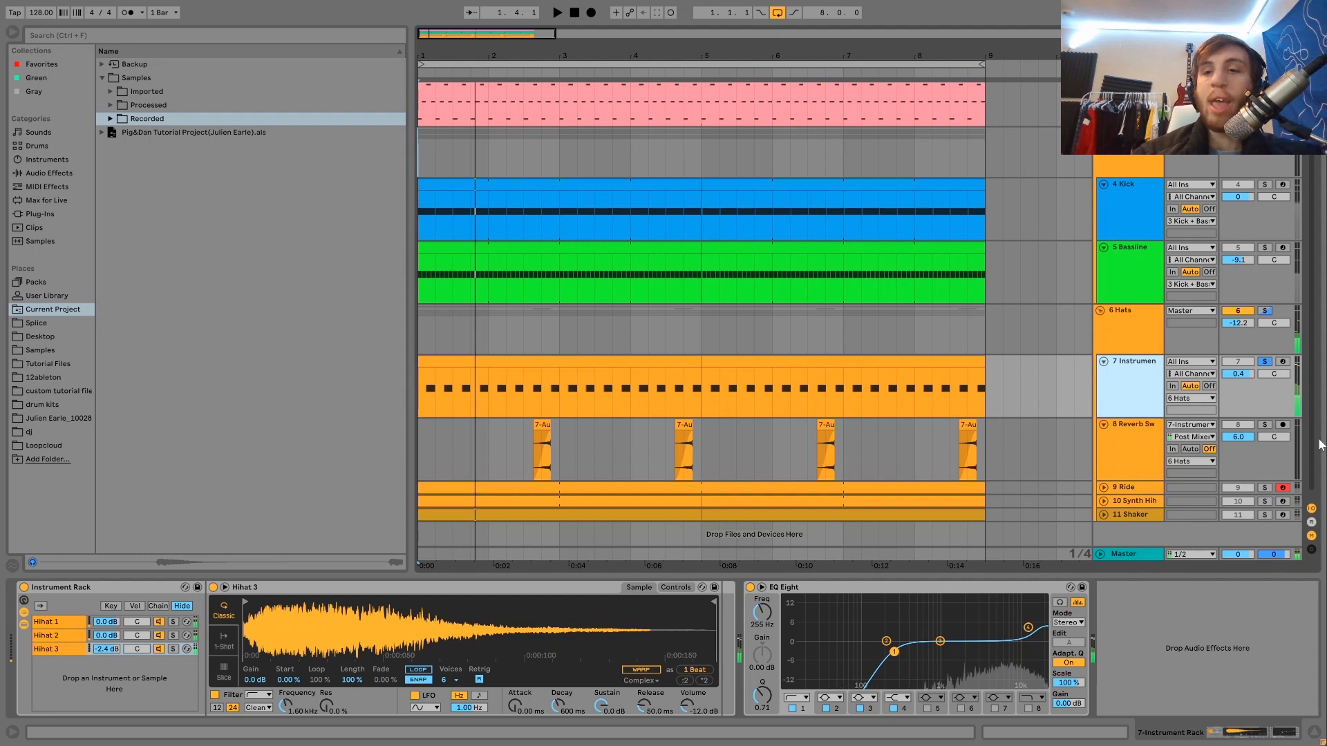
# Solo the Reverb Sweep track, select its first clip and look through the project's Recorded and Processed sample folders for its source.
pyautogui.click(1264, 424)
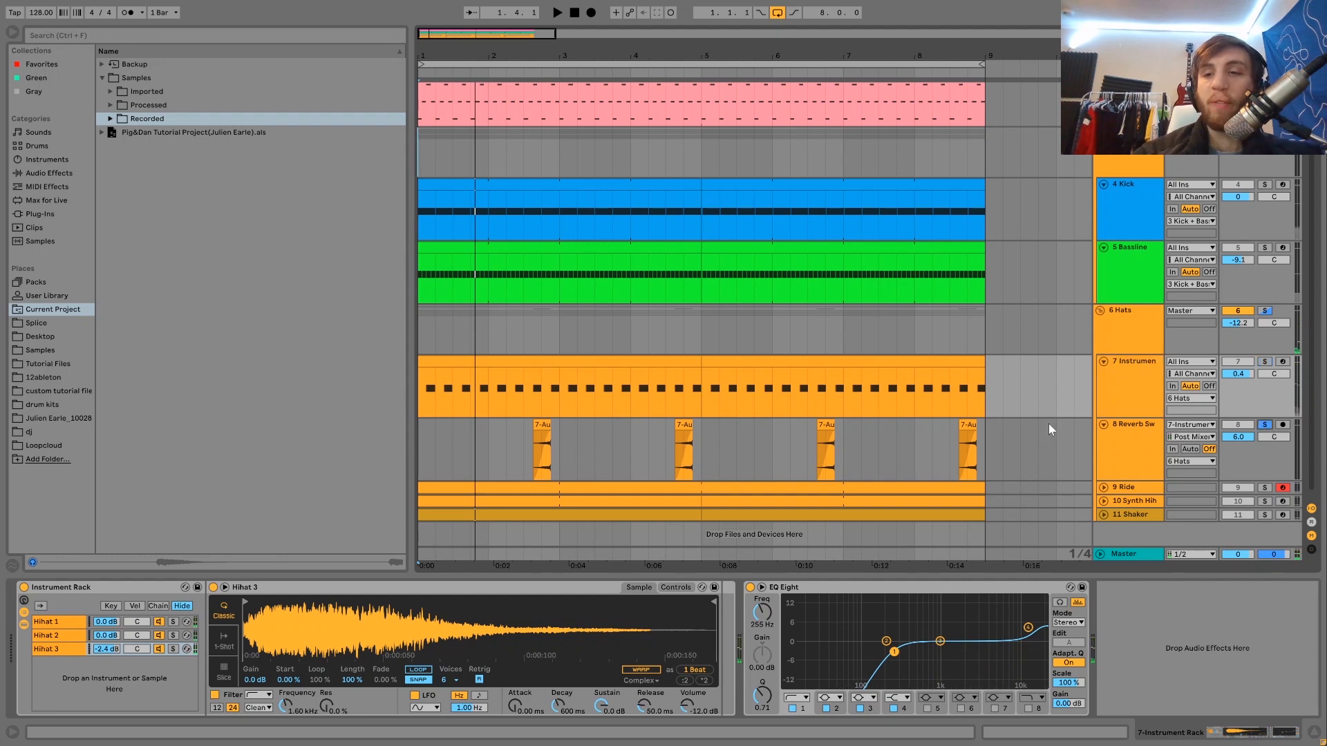
pyautogui.click(542, 426)
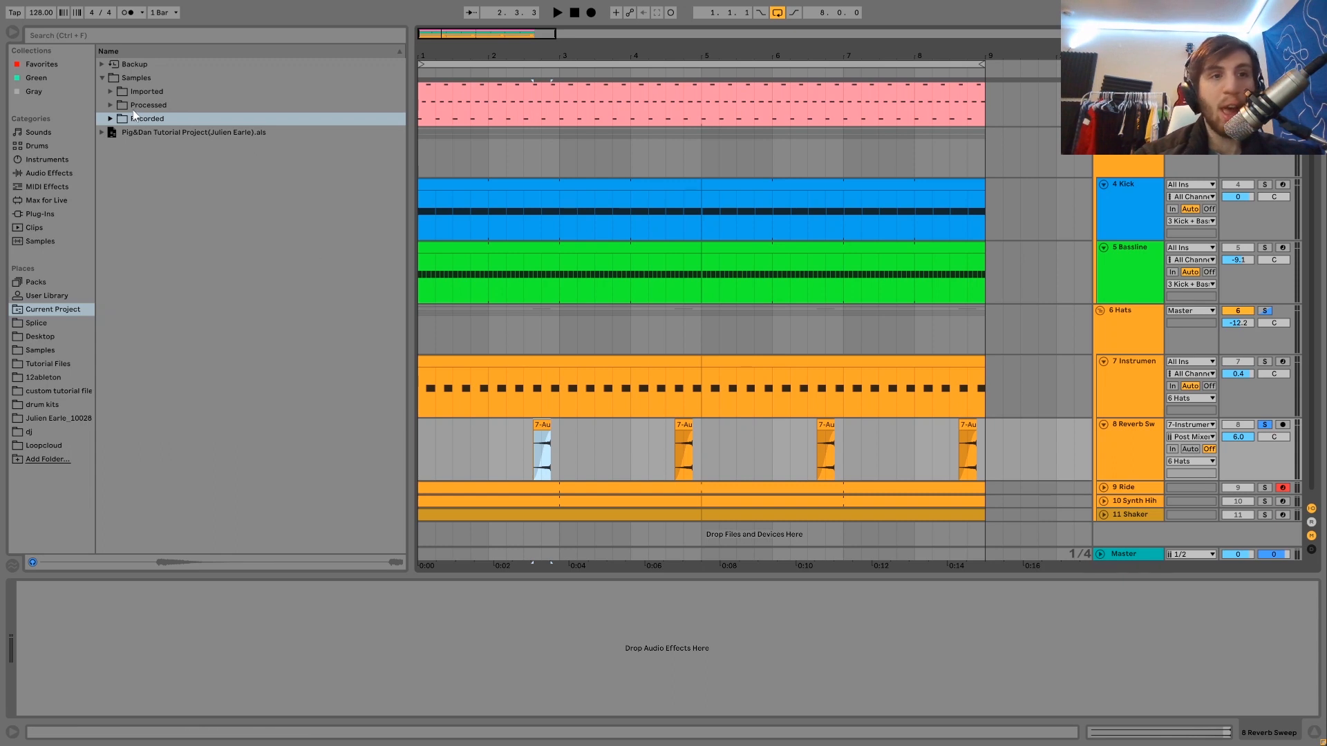
pyautogui.click(112, 118)
pyautogui.click(131, 136)
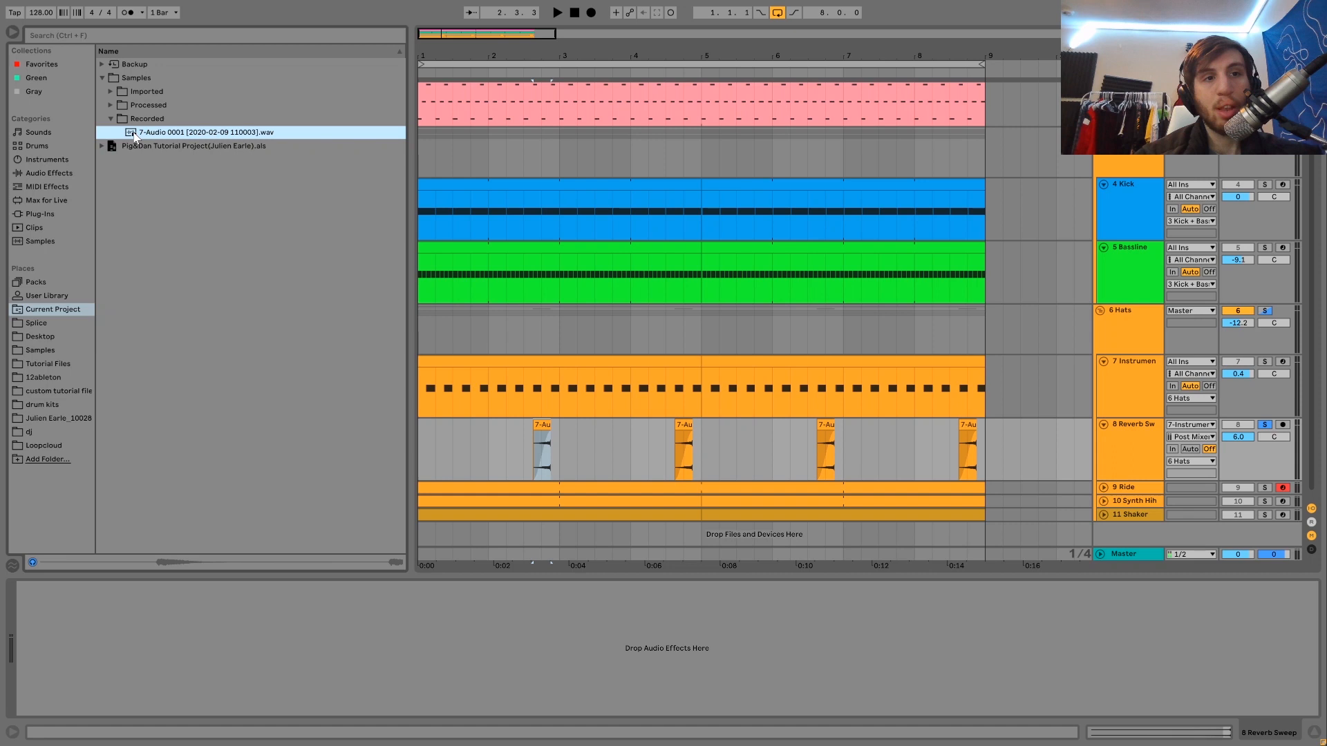
pyautogui.click(108, 106)
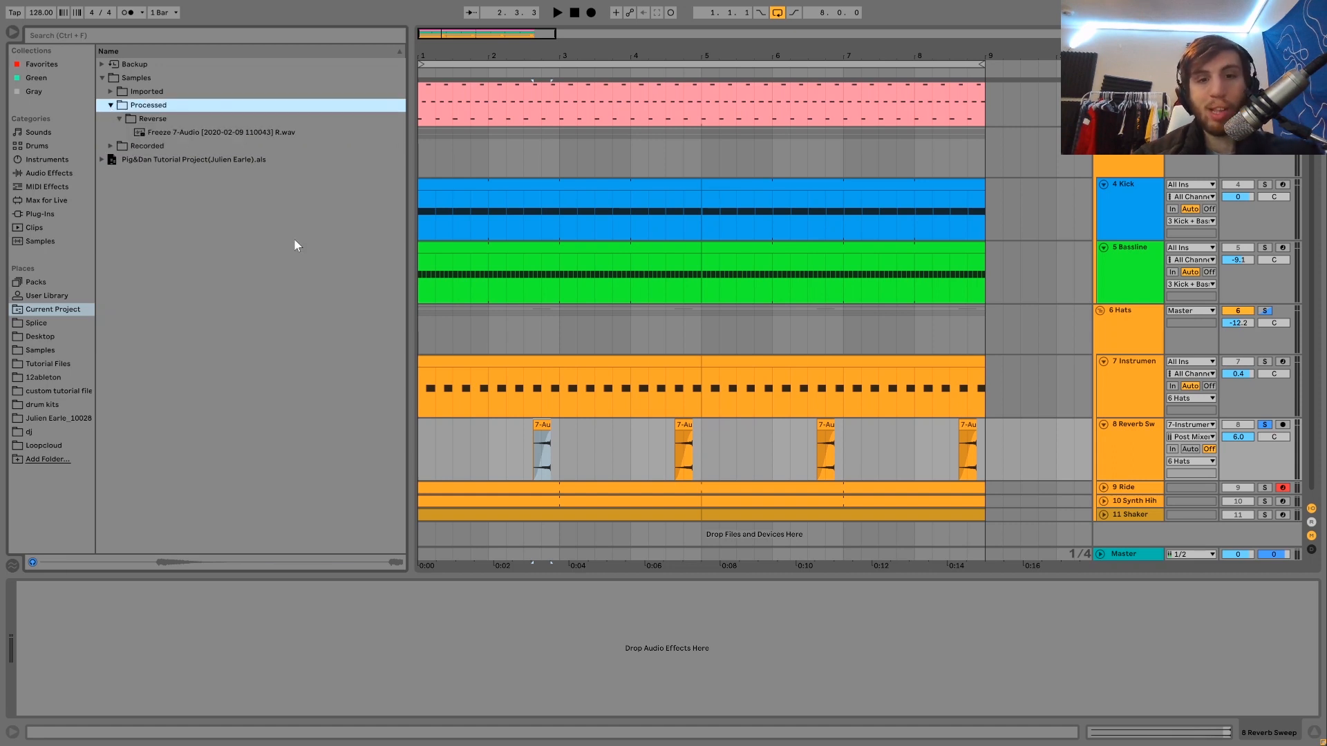
pyautogui.hotkey('ctrl', 't')
pyautogui.moveTo(158, 134); pyautogui.dragTo(640, 516)
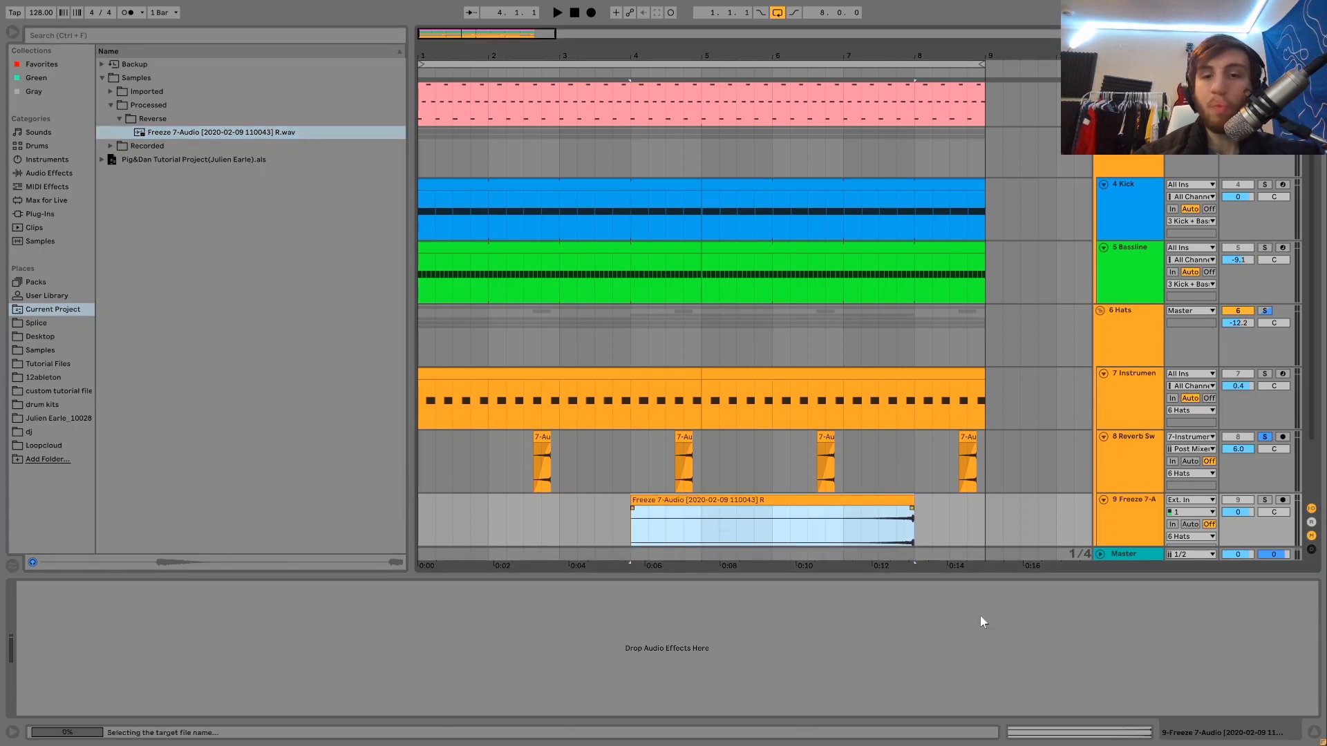
pyautogui.click(1265, 500)
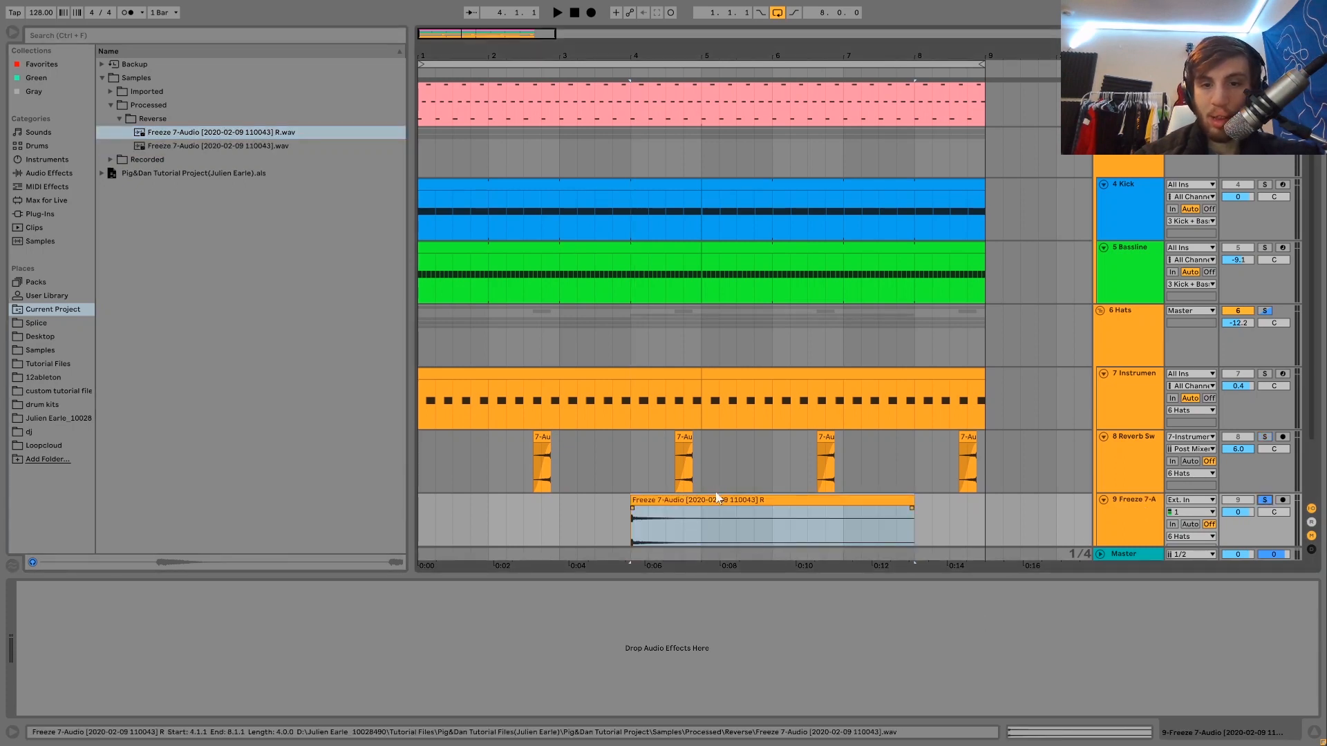
# Turn off warping for the Freeze 7-Audio clip and play it to hear the reverb tail.
pyautogui.doubleClick(717, 499)
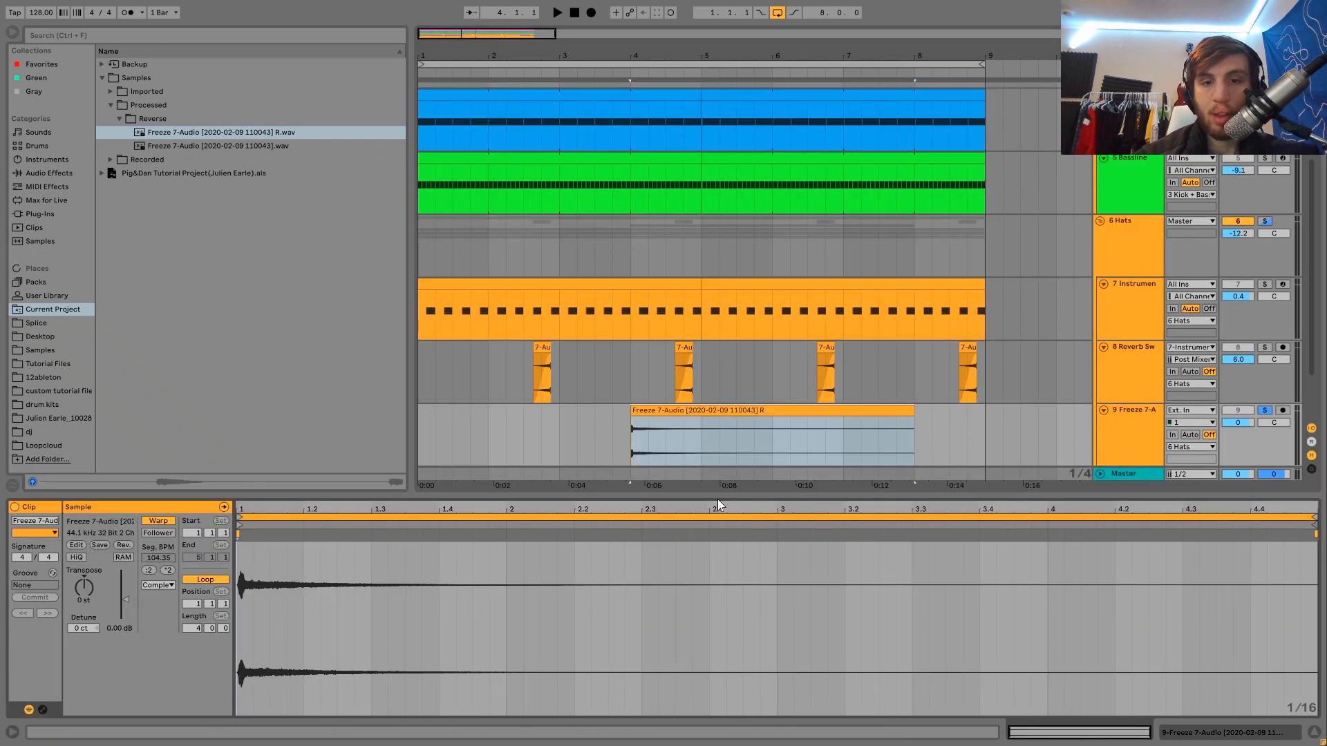
pyautogui.click(168, 527)
pyautogui.press('space')
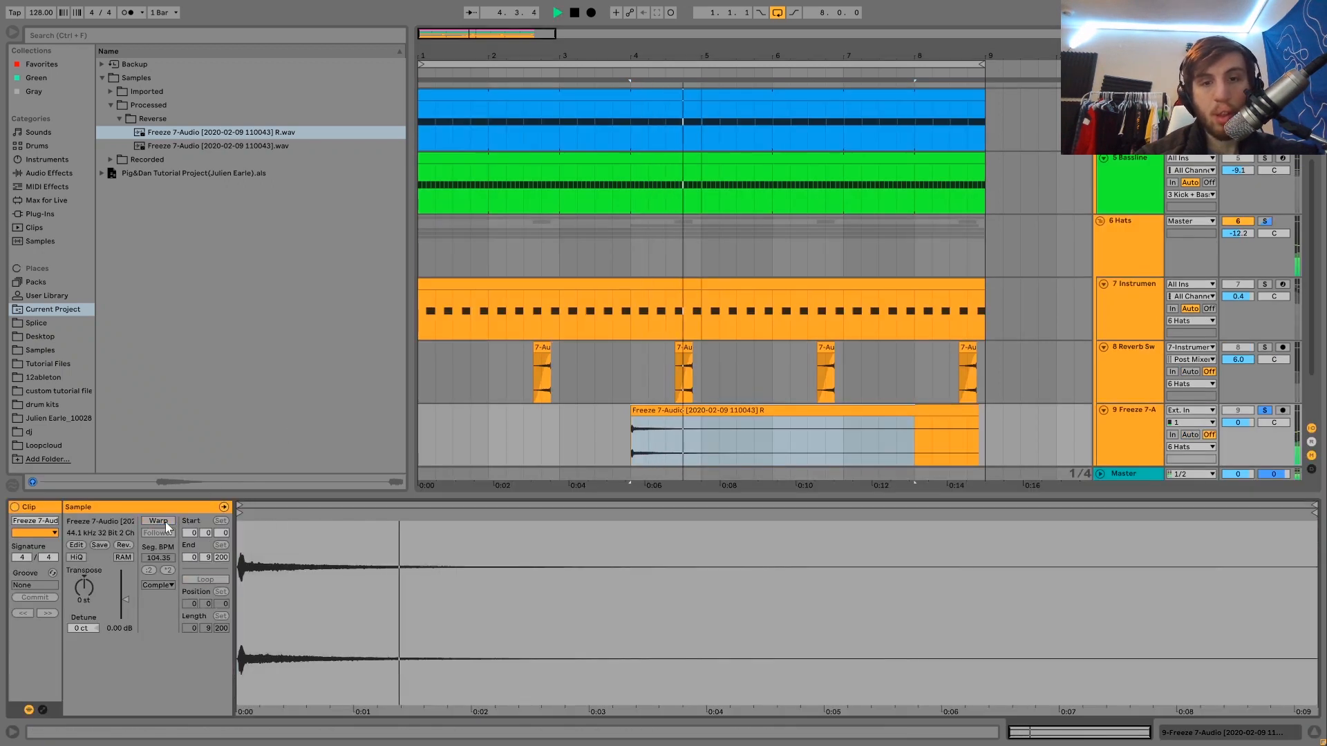
pyautogui.press('space')
pyautogui.press('space')
pyautogui.press('space')
pyautogui.moveTo(651, 53); pyautogui.dragTo(586, 208)
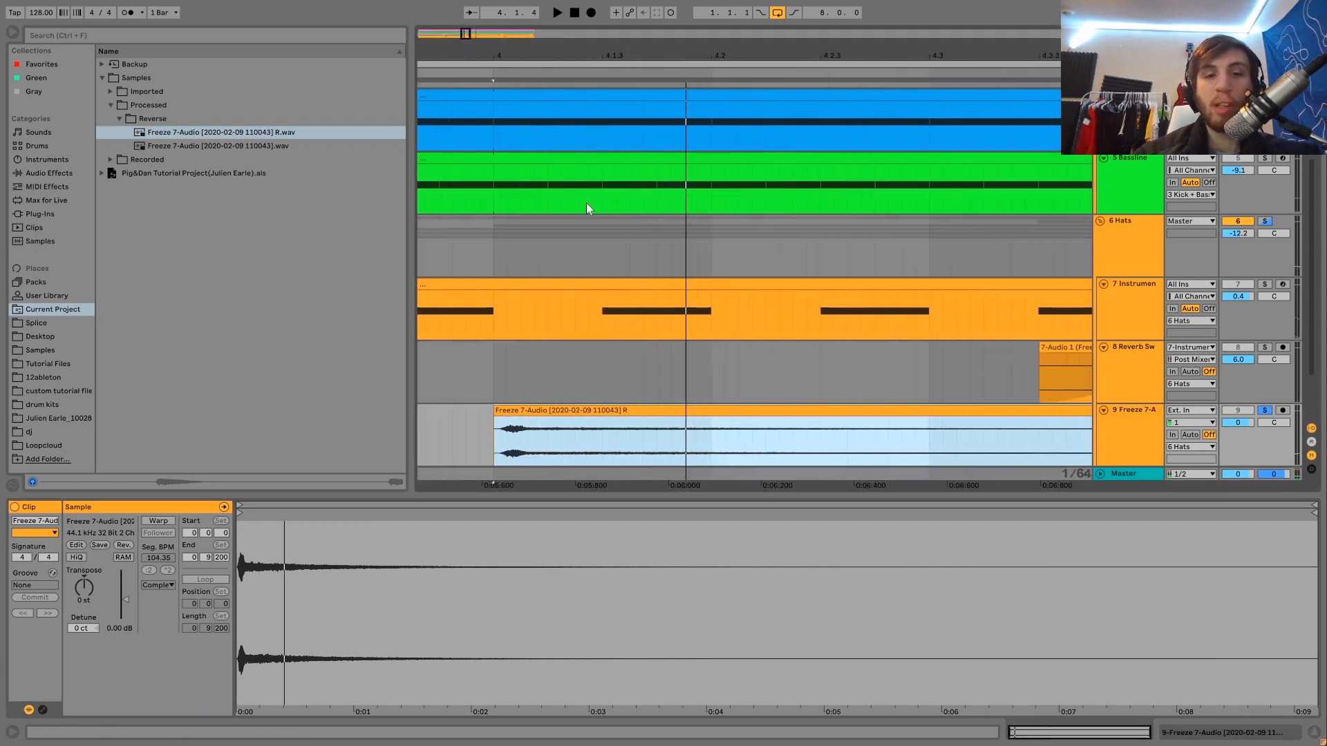
# Cut the start of the reversed Freeze 7-Audio clip, paste it at 4.3.3 and trim it to match the Reverb Sweep clip.
pyautogui.moveTo(518, 440); pyautogui.dragTo(795, 430)
pyautogui.press('Delete')
pyautogui.hscroll(3, 794, 430)
pyautogui.hscroll(3, 795, 430)
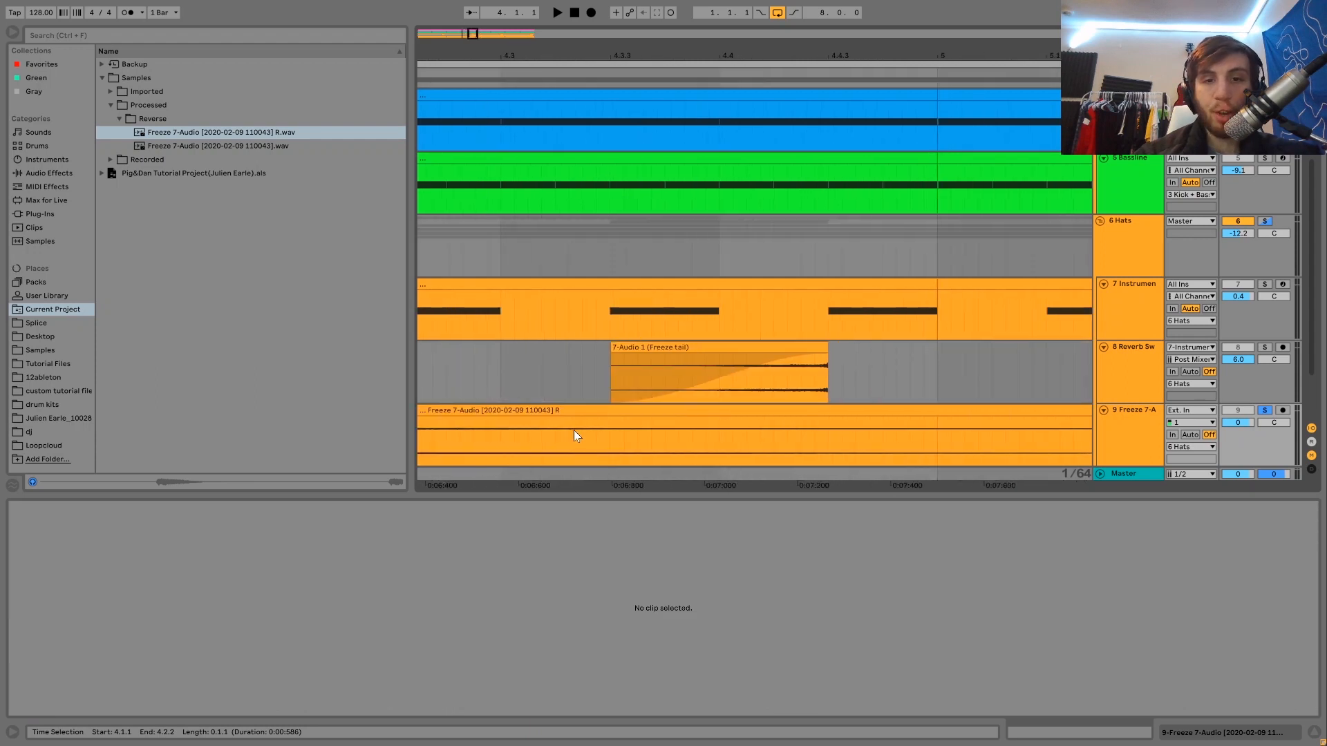
pyautogui.click(612, 441)
pyautogui.hotkey('ctrl', 'v')
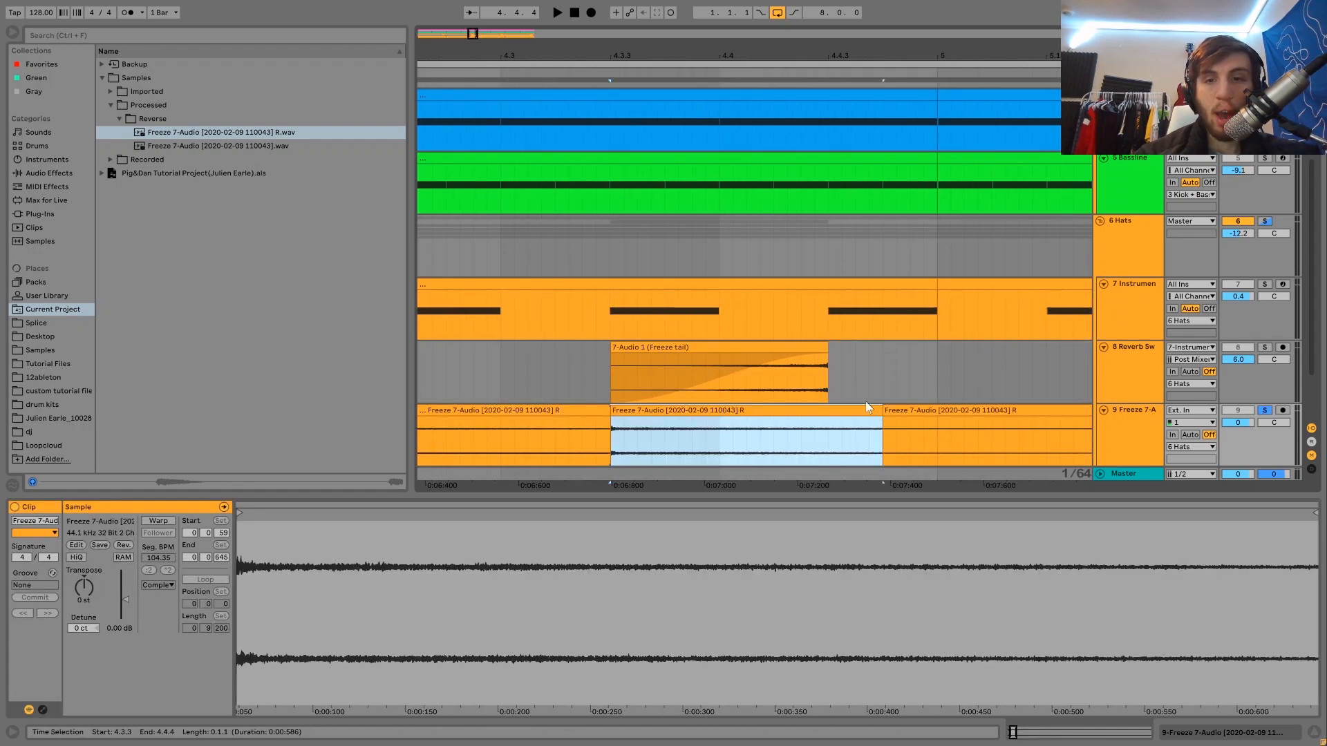
pyautogui.moveTo(863, 407); pyautogui.dragTo(814, 410)
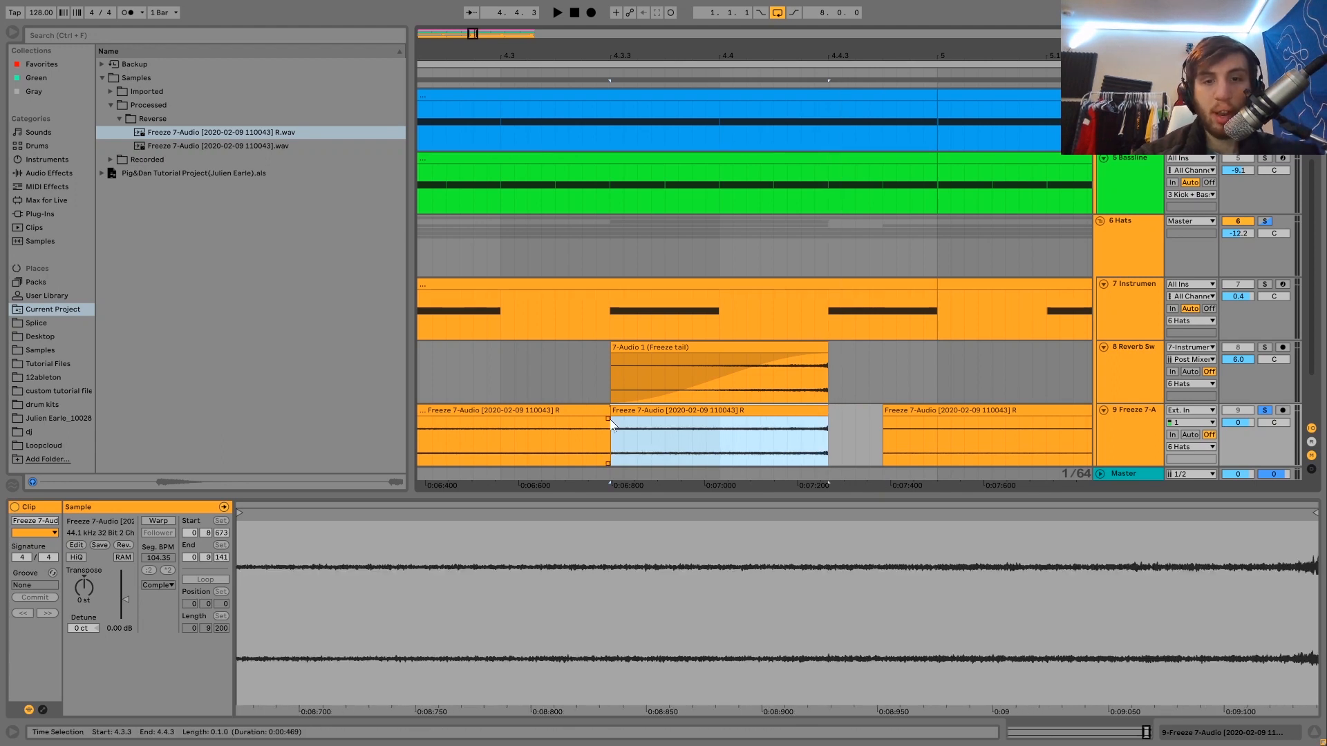
# Add a fade-in over about two thirds of the trimmed excerpt, play it, and solo the Reverb Sweep track instead.
pyautogui.moveTo(614, 420); pyautogui.dragTo(632, 421)
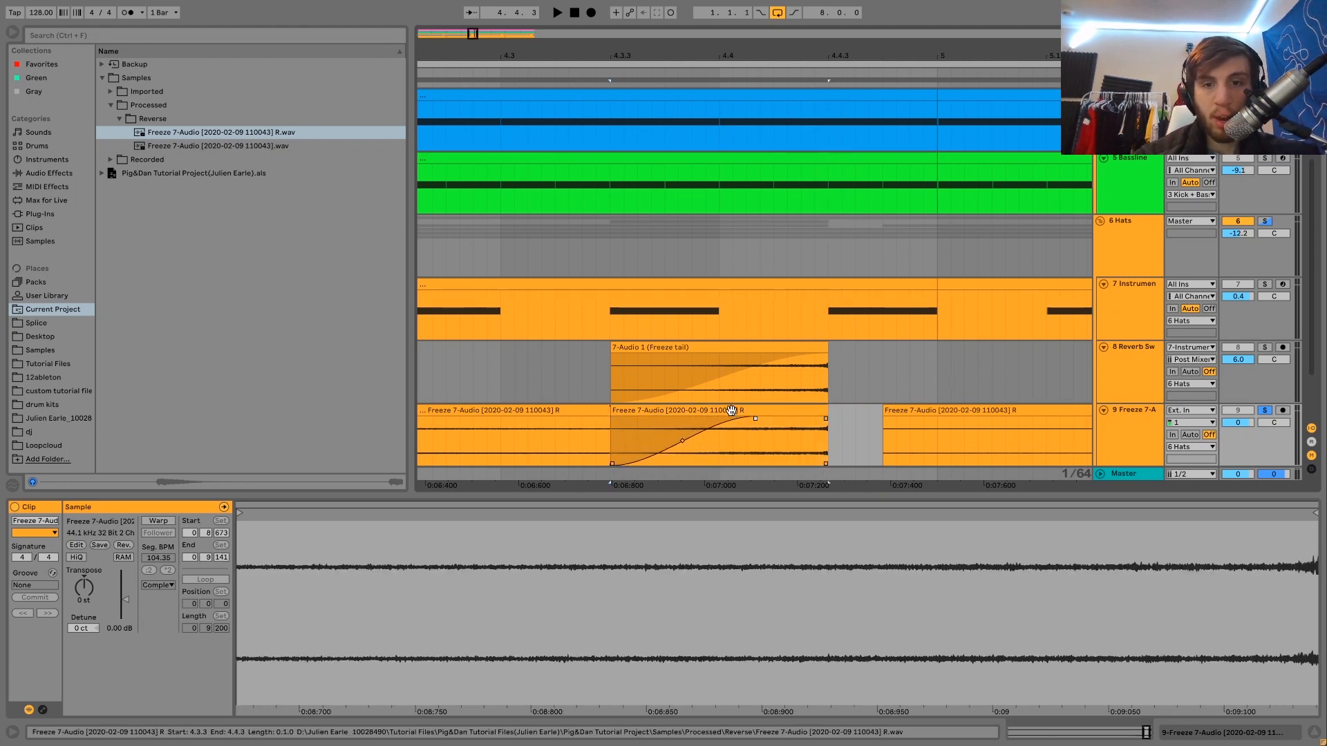
pyautogui.click(728, 410)
pyautogui.press('space')
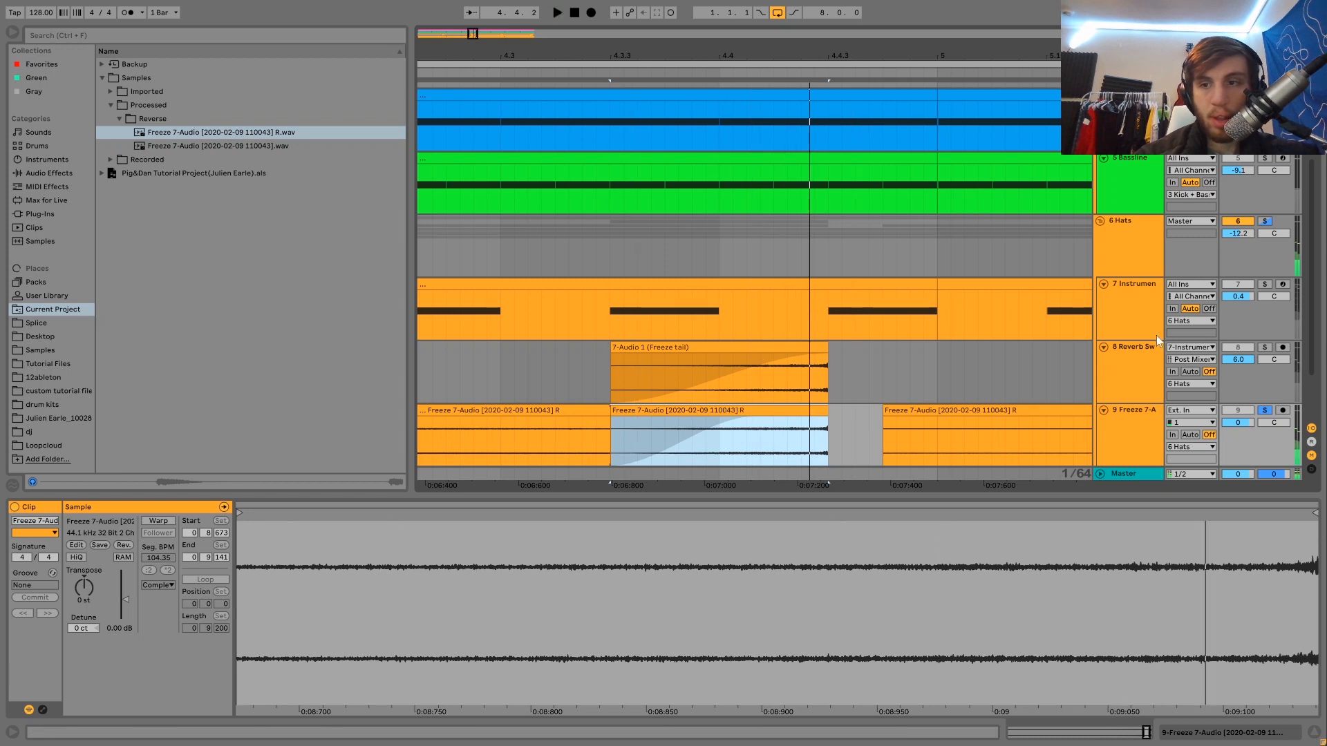
pyautogui.click(1264, 350)
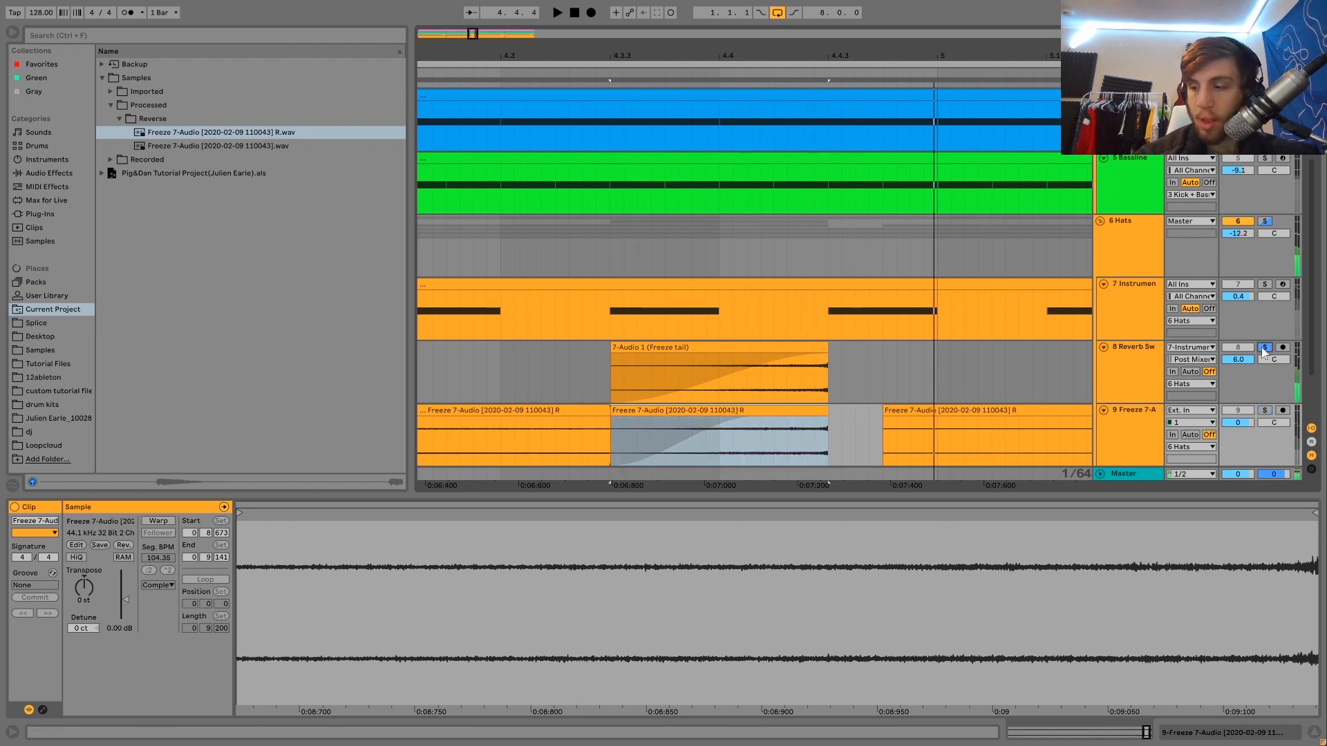
# Delete the Freeze 7-Audio demonstration track and play the full mix from bar 4 with the Reverb Sweep track unsoloed.
pyautogui.click(1142, 420)
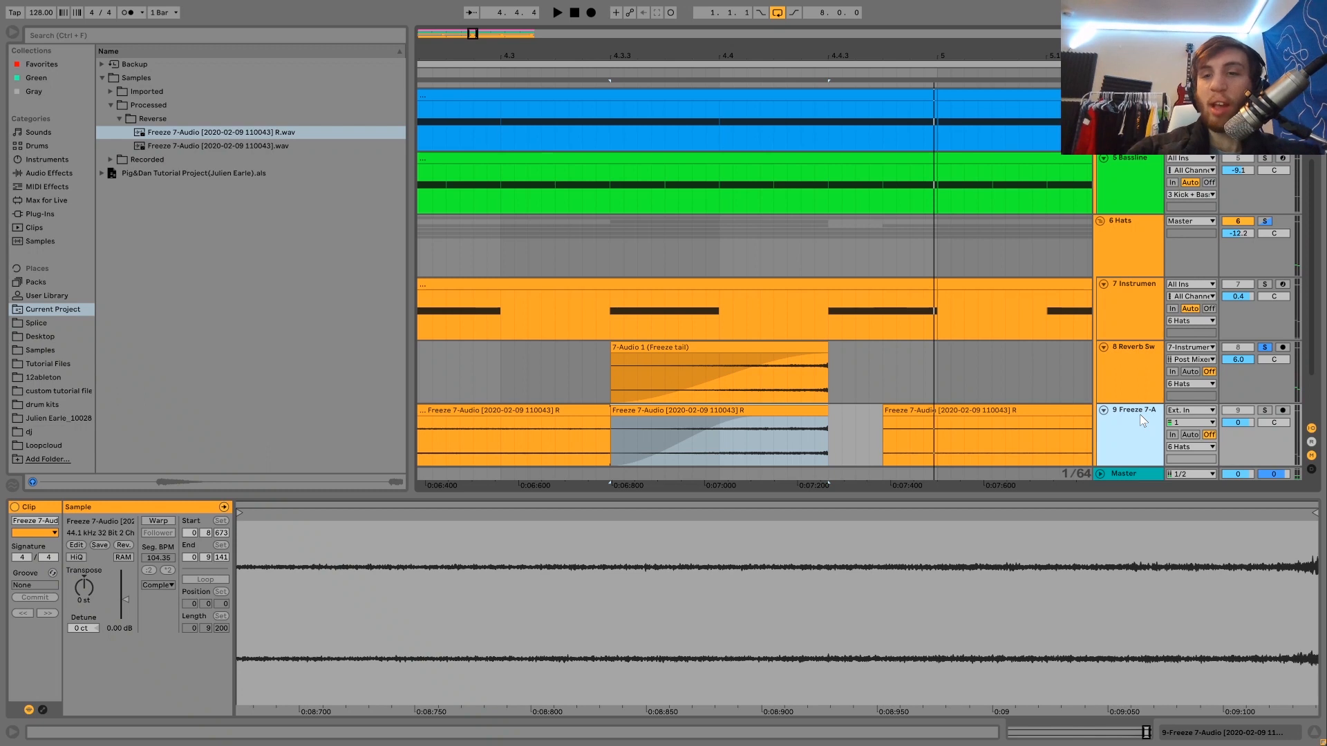
pyautogui.press('Delete')
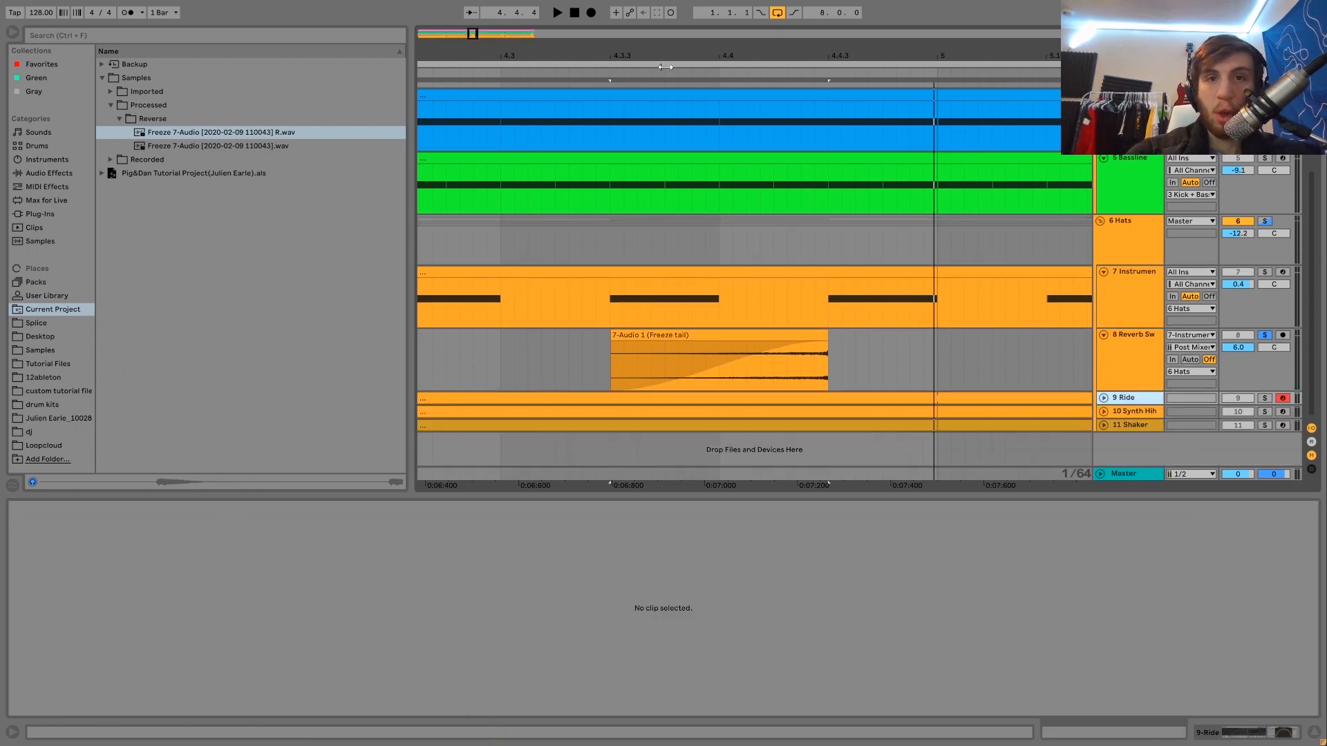
pyautogui.moveTo(656, 56); pyautogui.dragTo(531, 56)
pyautogui.click(506, 361)
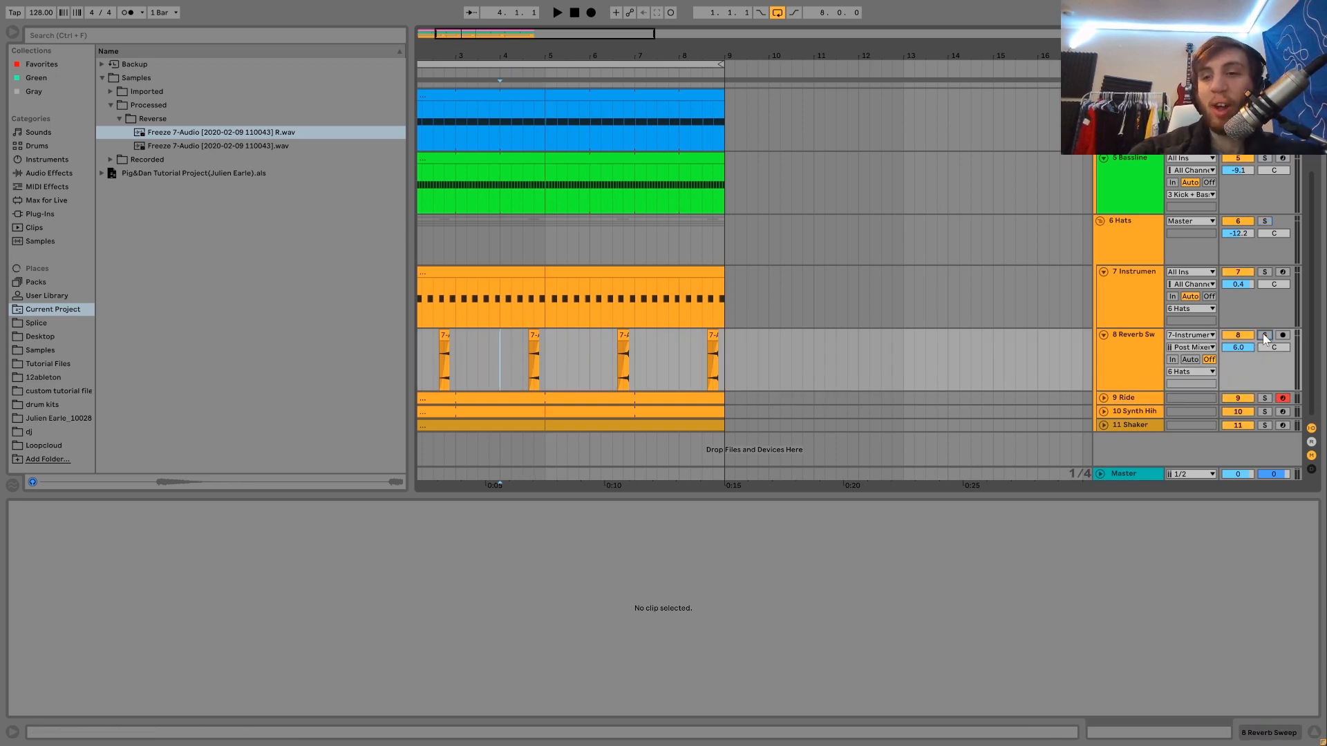
pyautogui.click(1140, 353)
pyautogui.press('space')
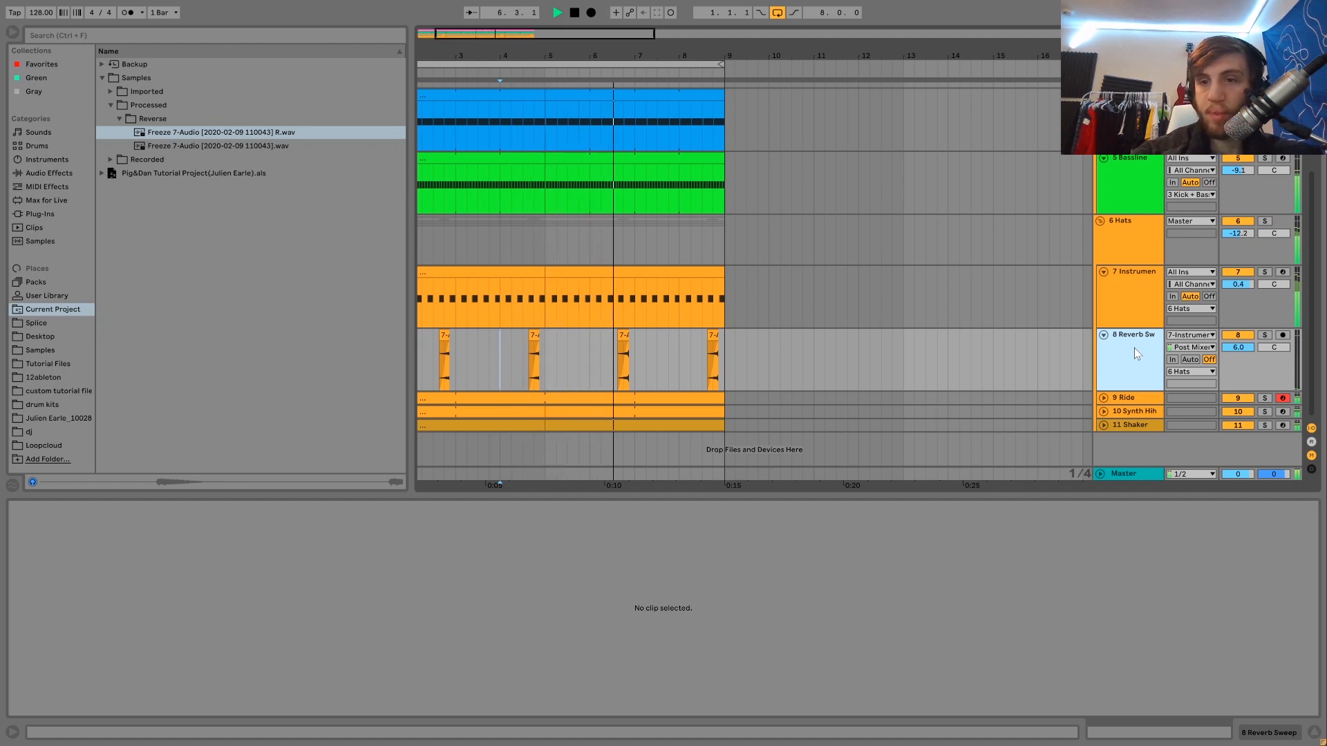
# Unfold and solo the Ride track, and play it from bar 4.
pyautogui.click(1118, 404)
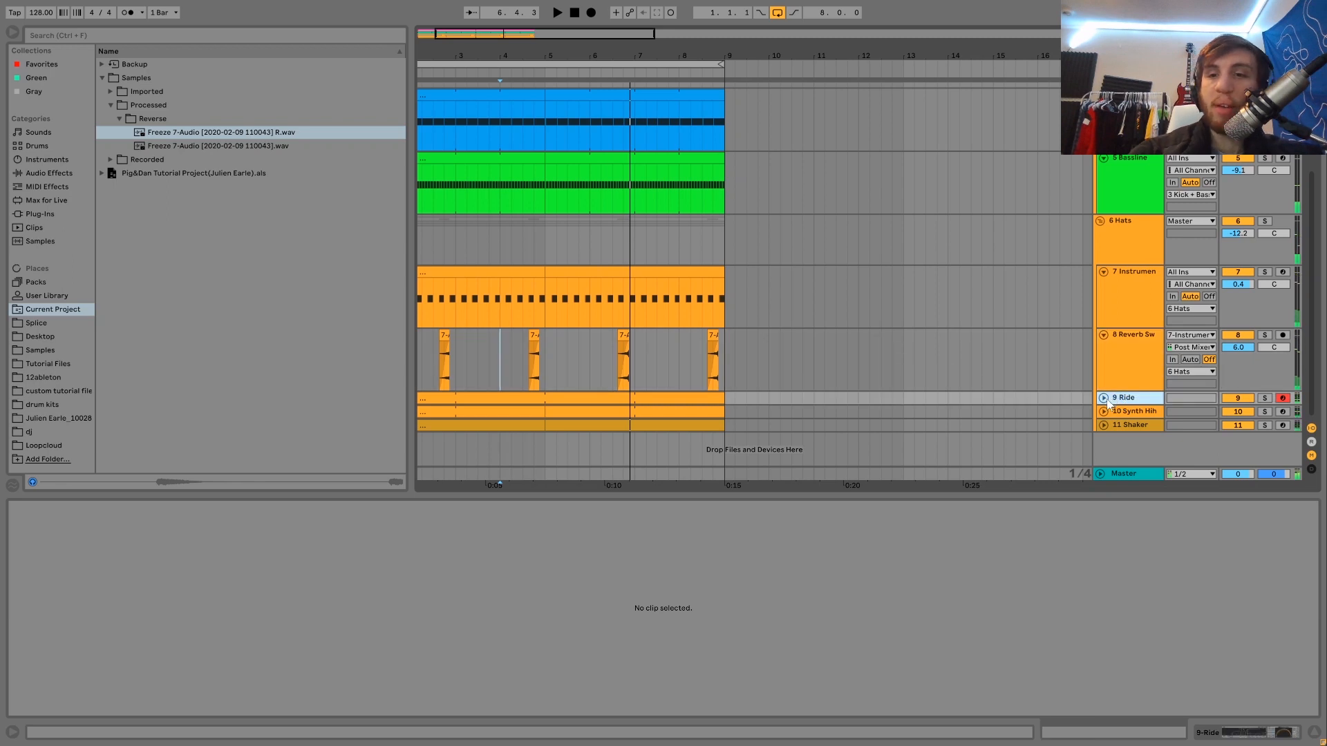
pyautogui.click(1104, 399)
pyautogui.click(1267, 398)
pyautogui.press('space')
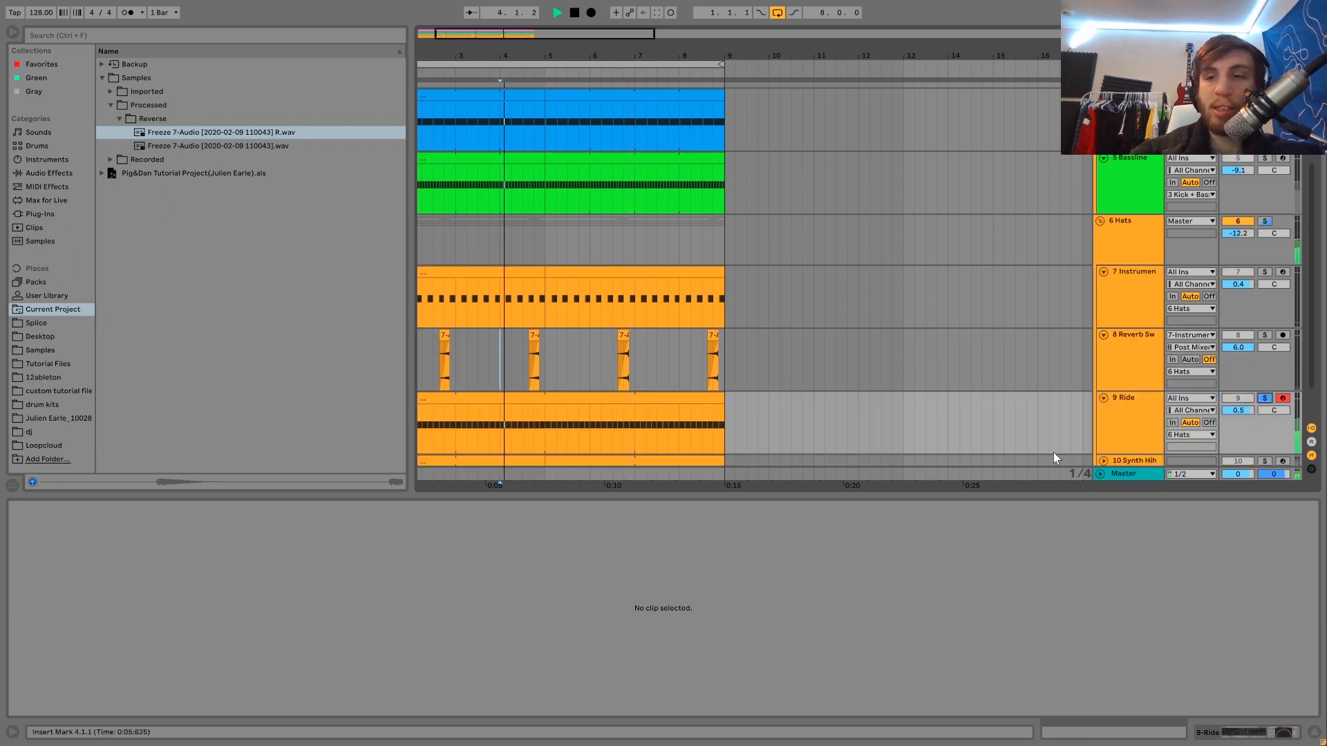
# Open the Ride track's device chain and view the sampler's waveform and its control settings.
pyautogui.doubleClick(1119, 435)
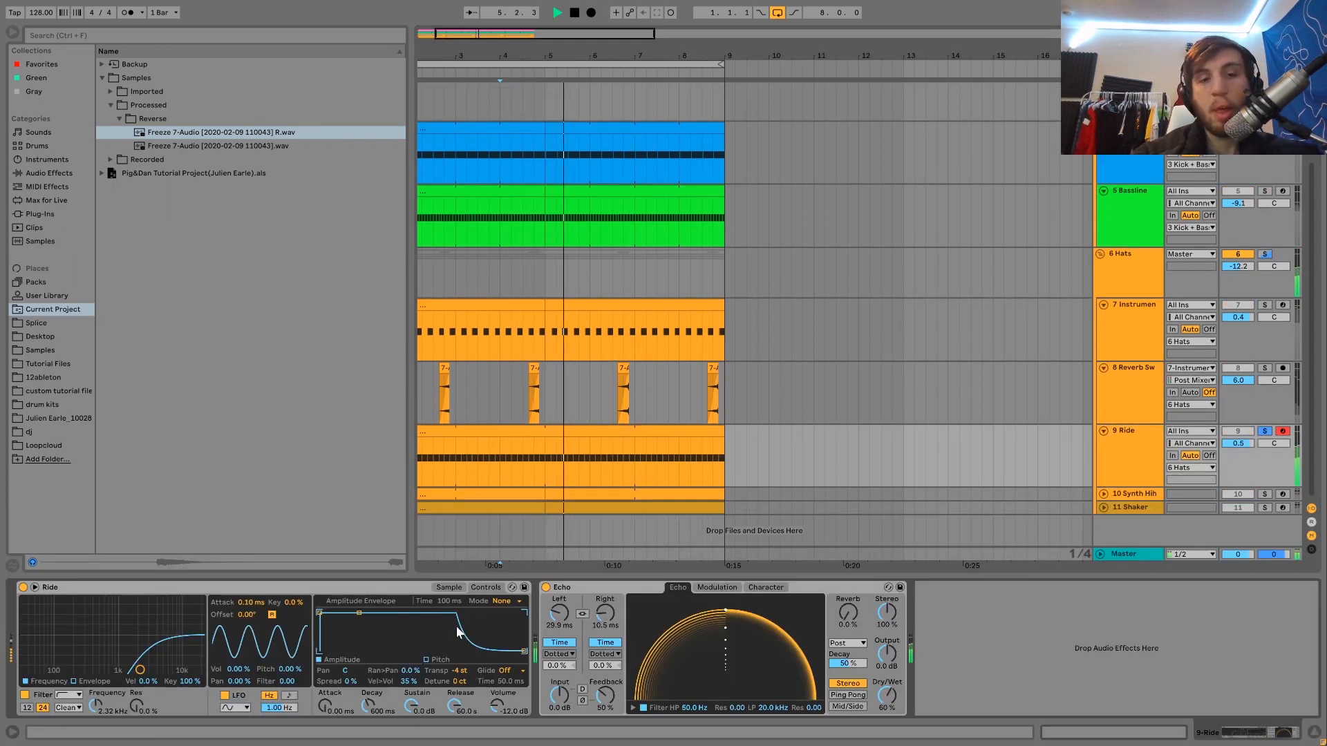
pyautogui.click(450, 588)
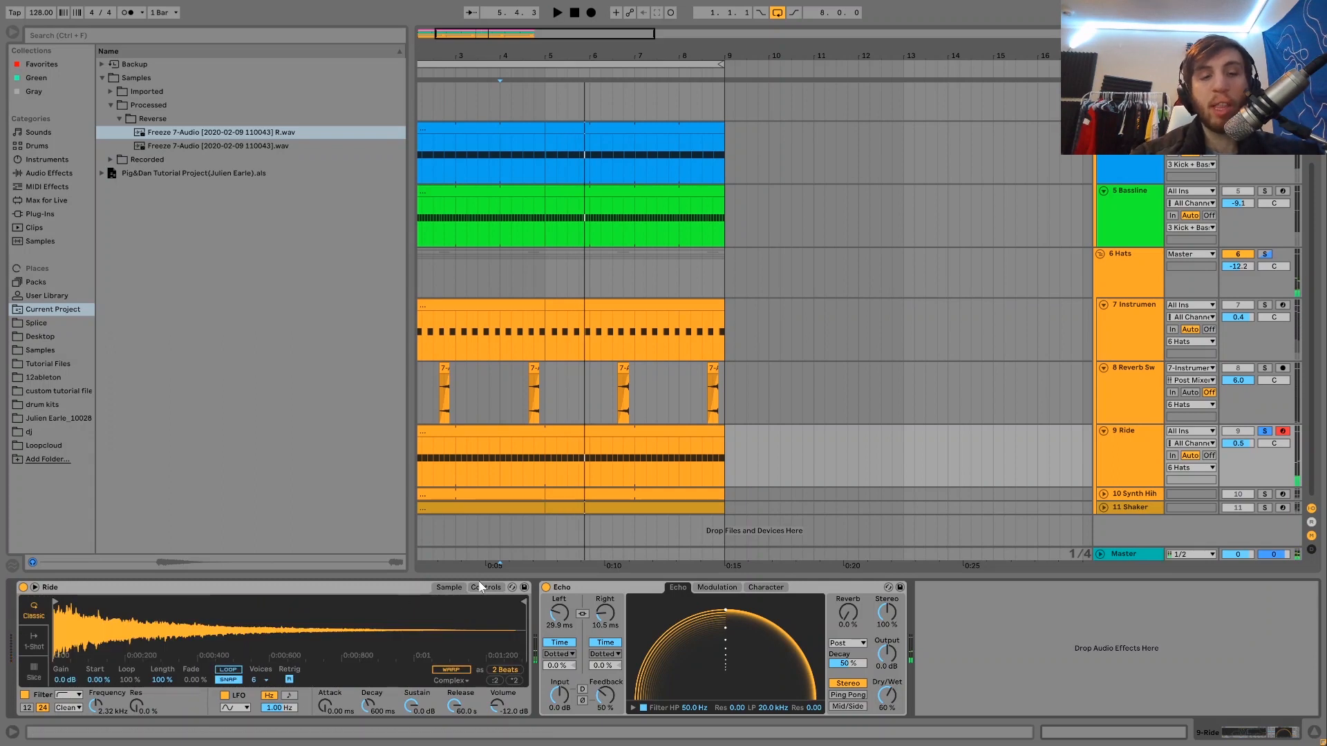
pyautogui.click(484, 586)
pyautogui.press('space')
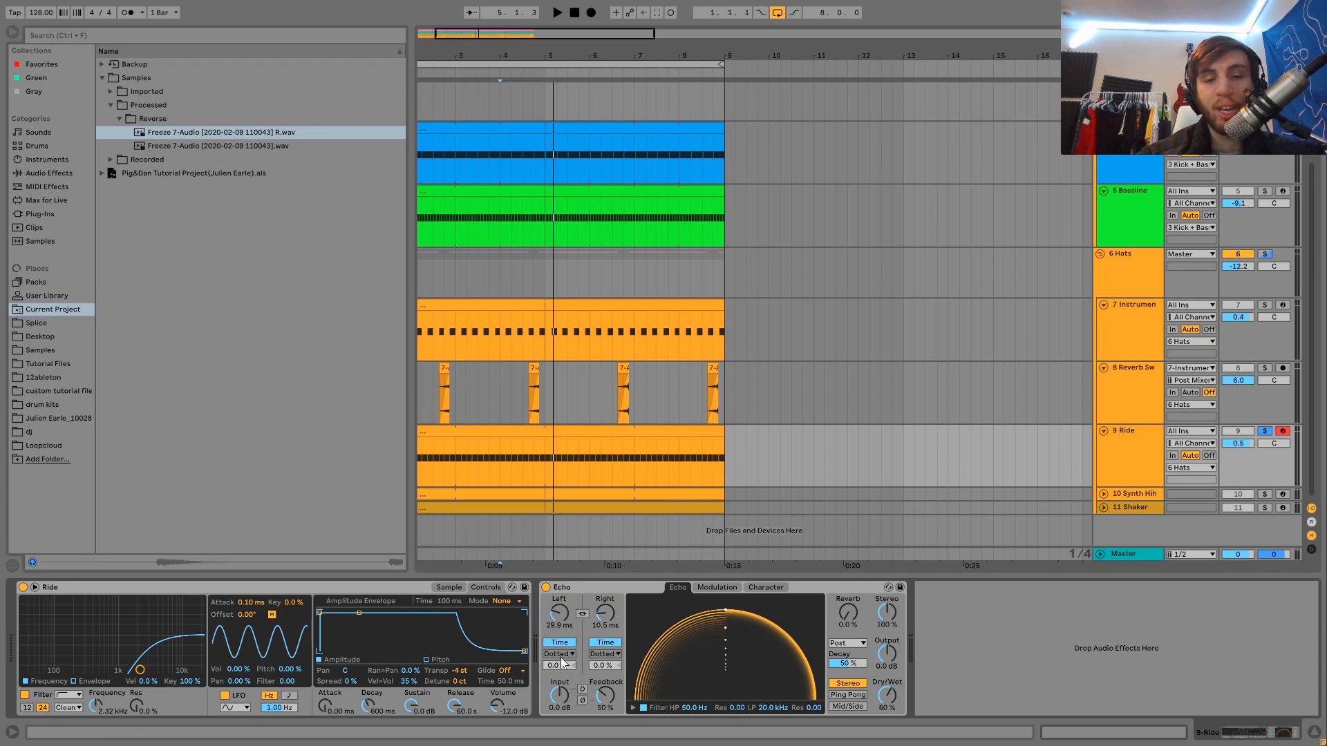
# Play the soloed Ride and switch its Echo off and back on to compare the sound.
pyautogui.press('space')
pyautogui.click(546, 588)
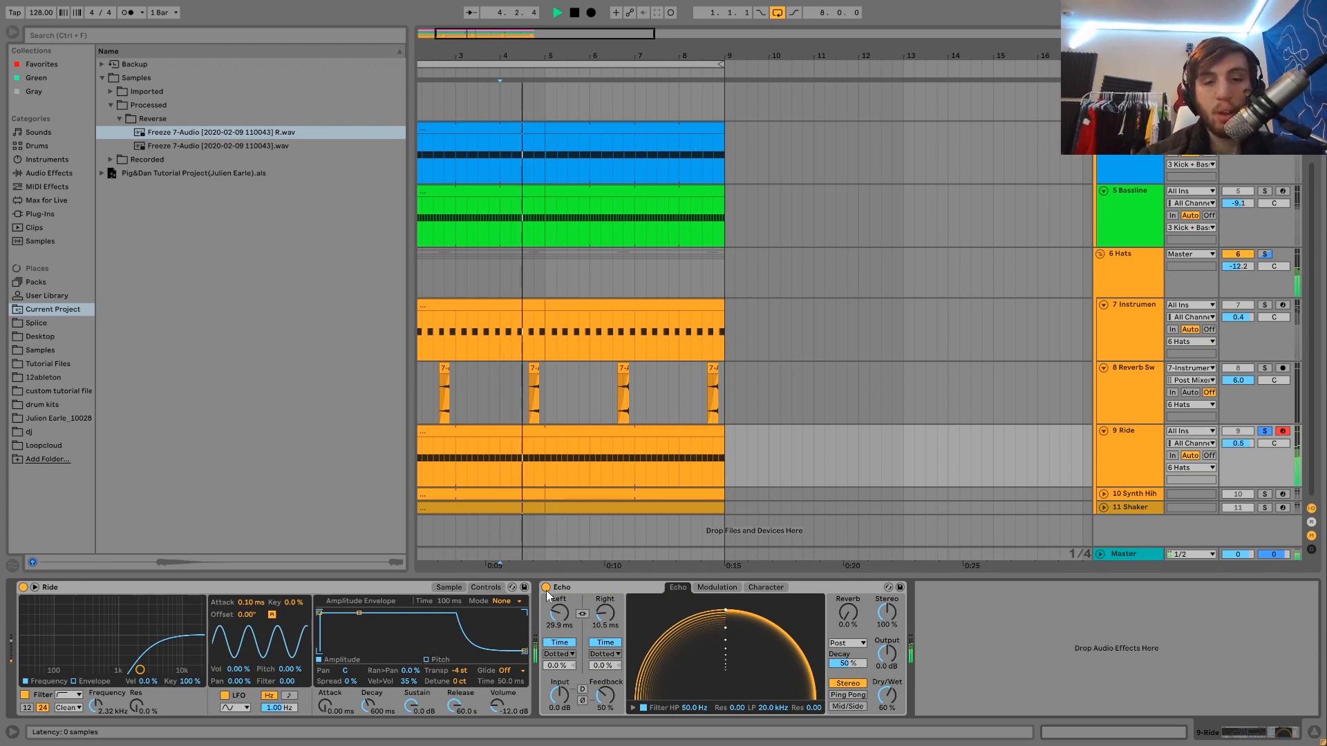
pyautogui.click(546, 587)
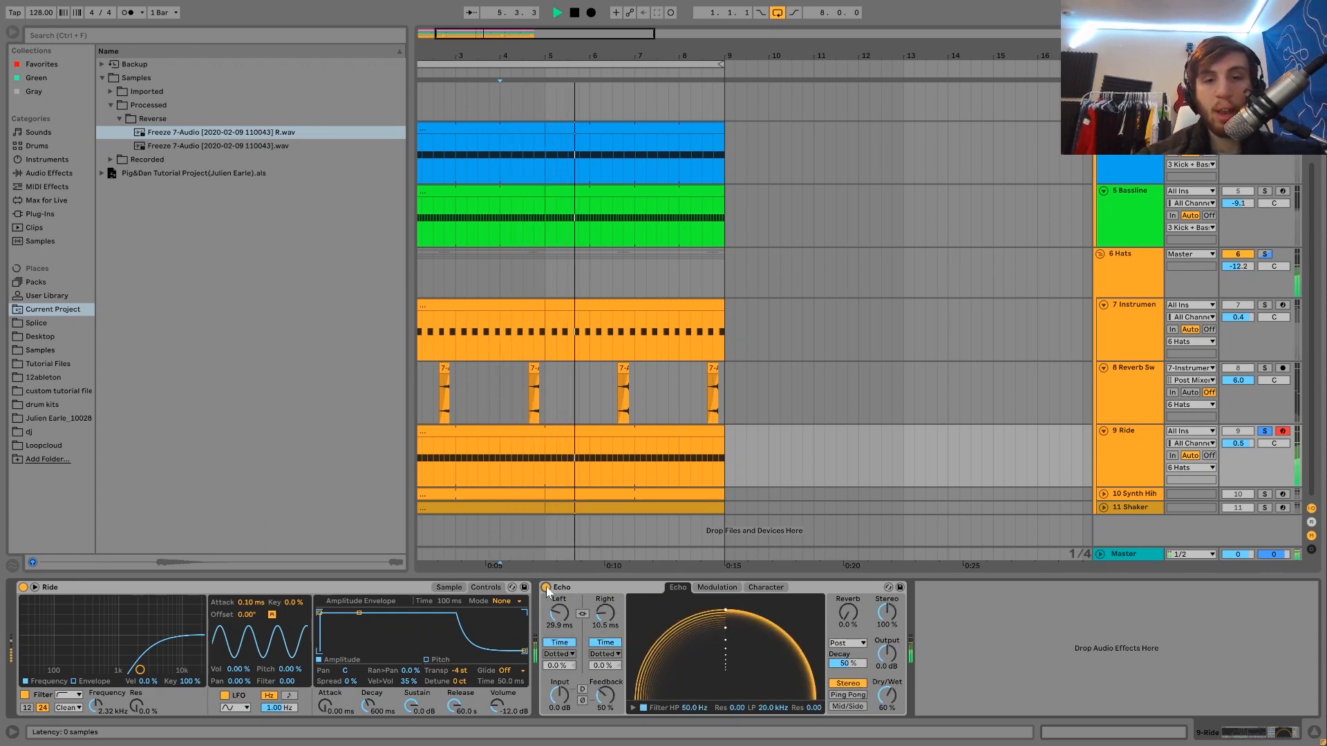
# Compare the Ride on its own with the full mix by toggling its solo during playback from bar 4.
pyautogui.click(1264, 431)
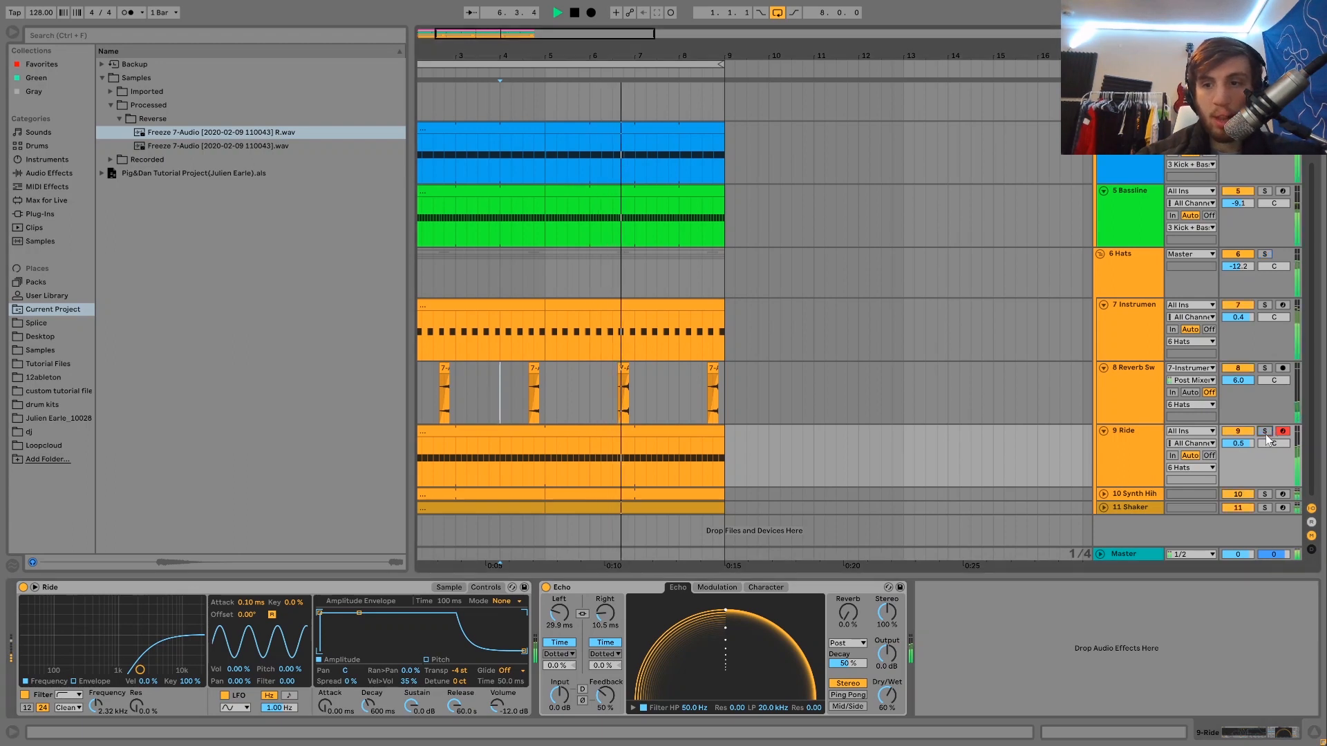
pyautogui.click(1265, 433)
pyautogui.press('space')
pyautogui.press('space')
pyautogui.click(1264, 431)
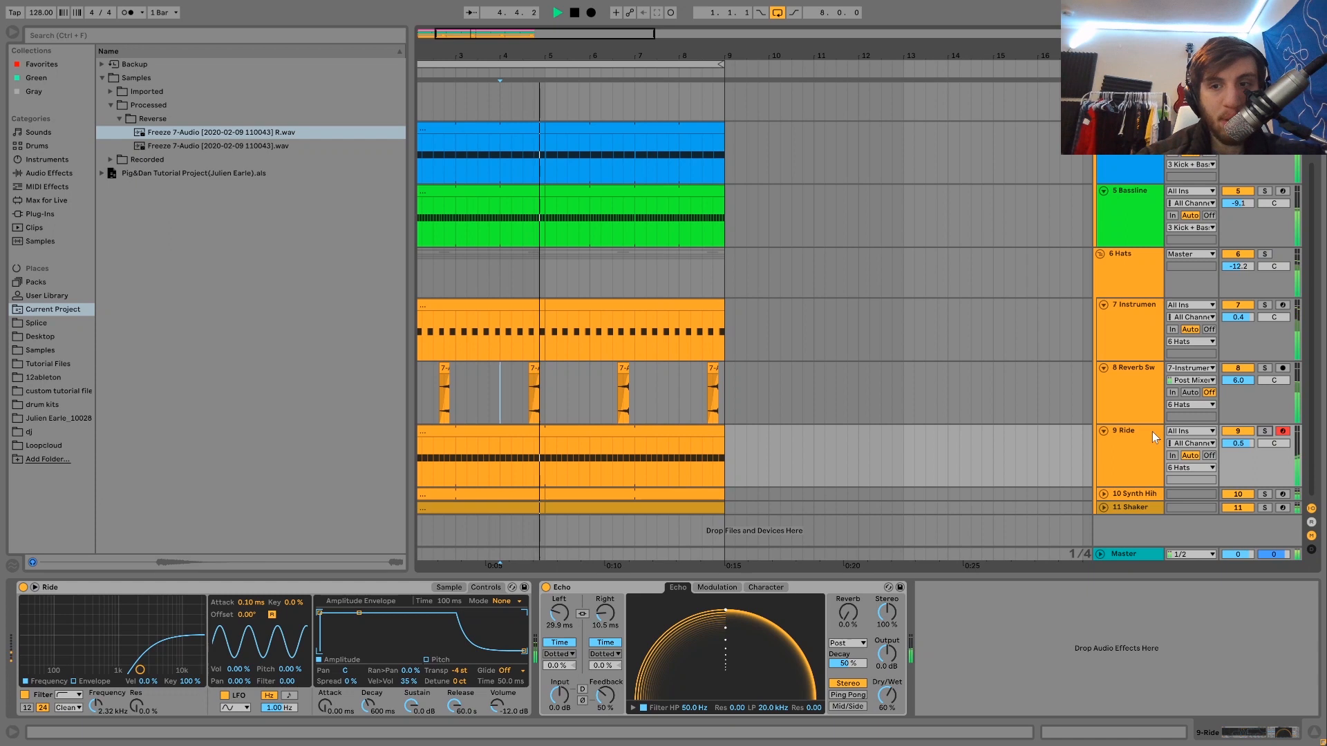
pyautogui.click(1122, 443)
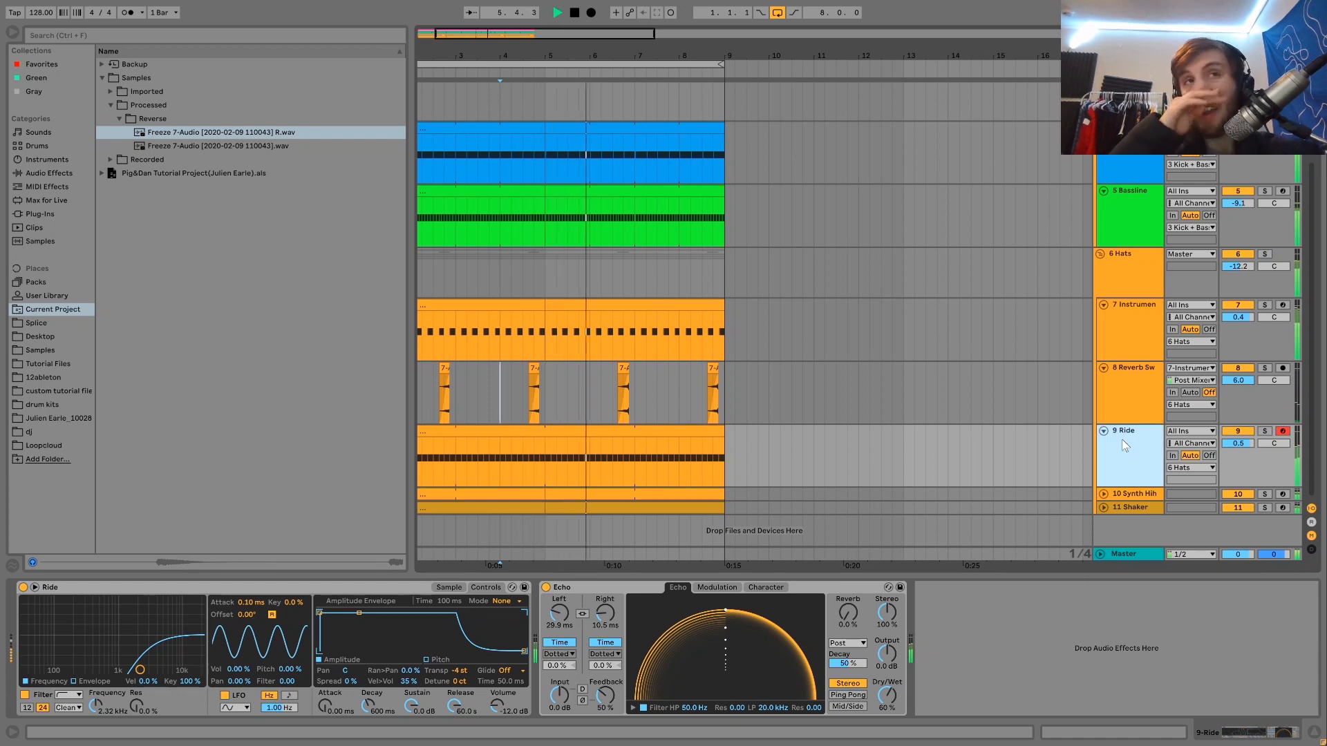
pyautogui.press('space')
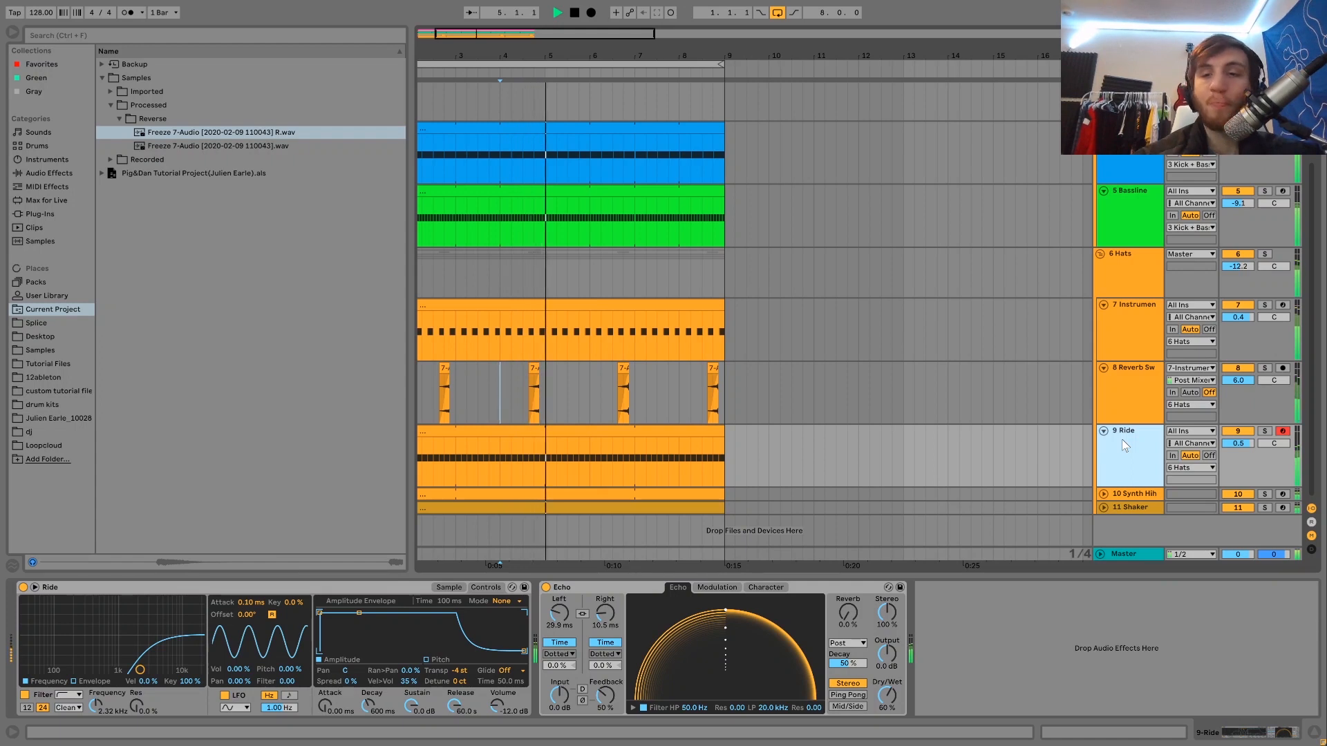
pyautogui.press('space')
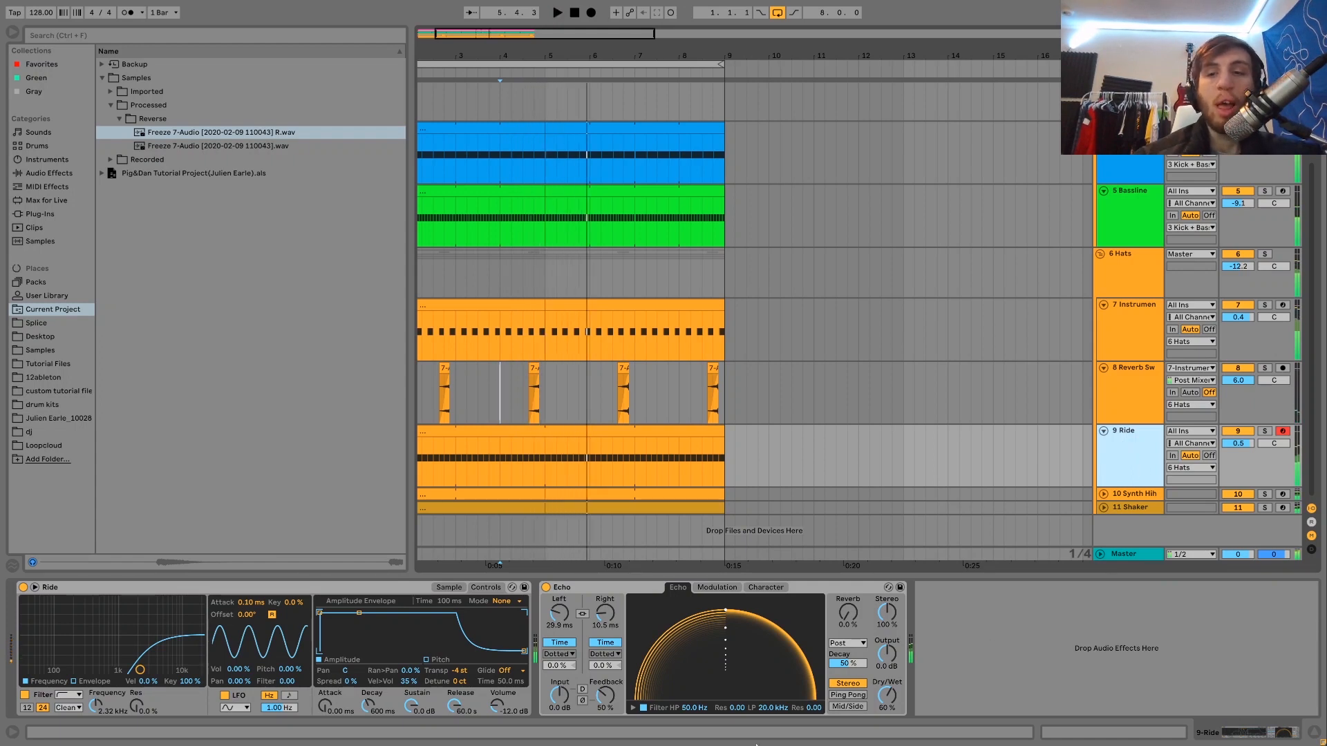
# Unfold and solo the Synth Hihat track, play it from bar 4, and select its first clip.
pyautogui.click(1137, 496)
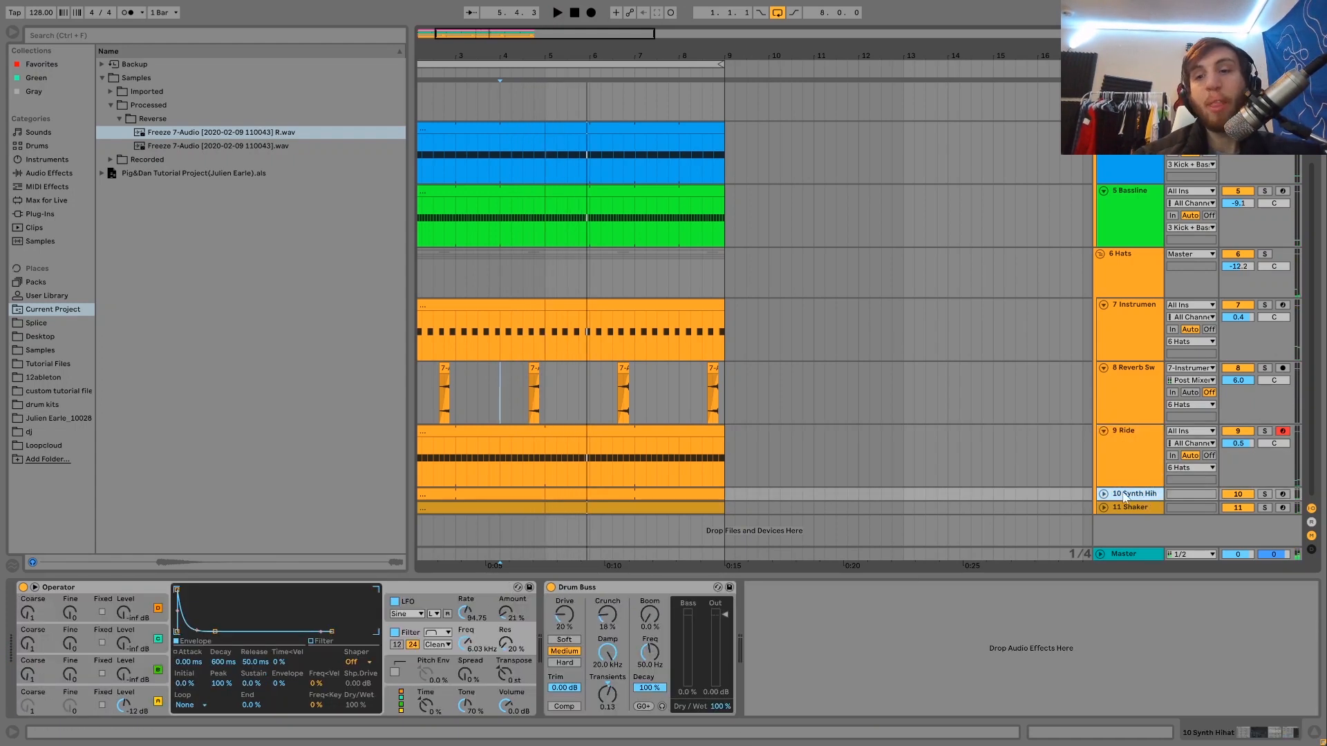
pyautogui.click(1103, 495)
pyautogui.click(1266, 492)
pyautogui.press('space')
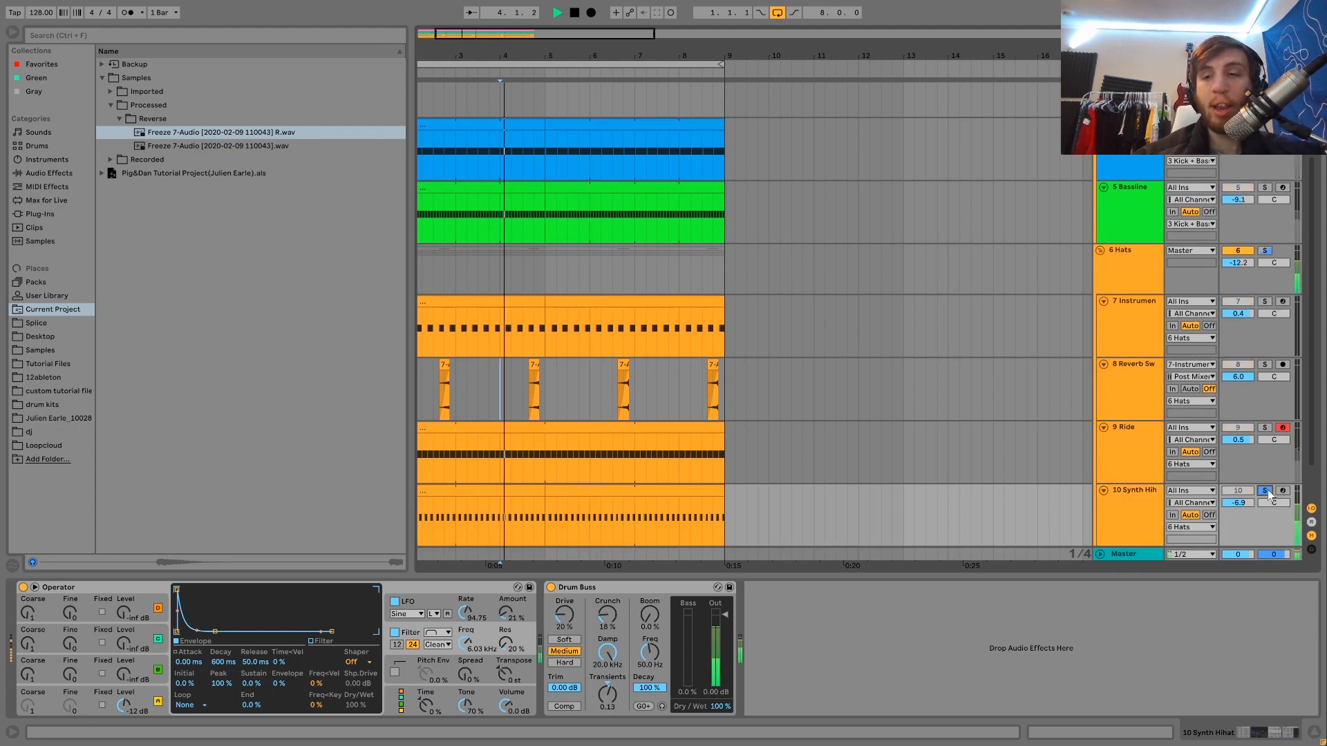
pyautogui.click(511, 488)
pyautogui.scroll(-1, 511, 488)
pyautogui.press('space')
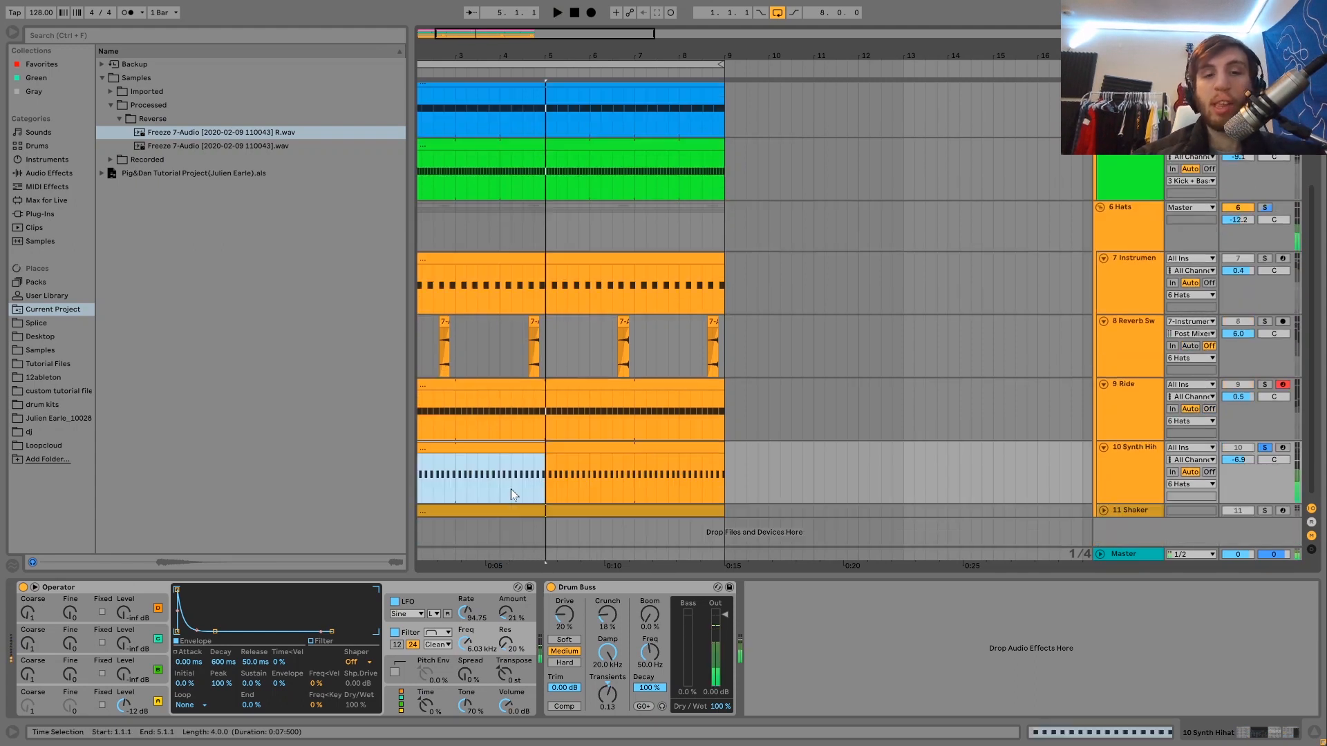
# Play the Synth Hihat together with the soloed Shaker, then unsolo the Shaker and replay the Synth Hihat alone.
pyautogui.click(1264, 507)
pyautogui.press('space')
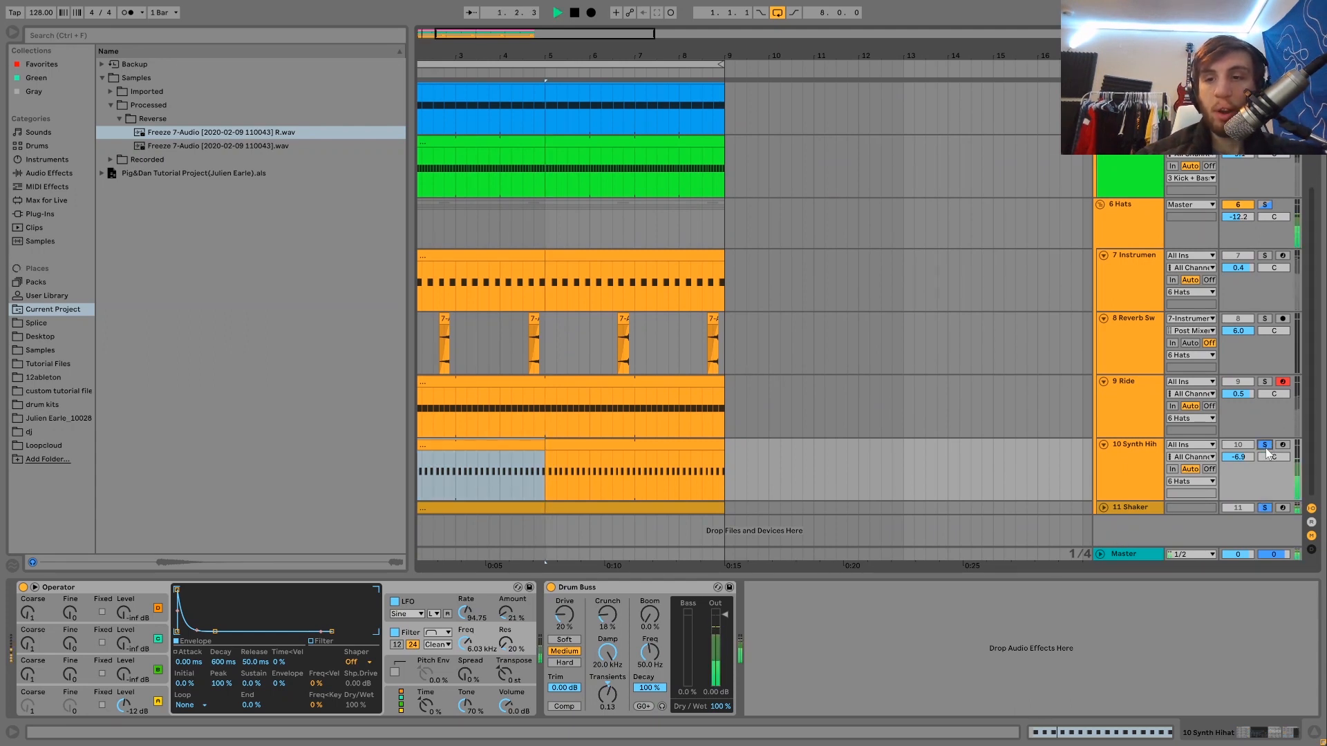
pyautogui.click(1266, 507)
pyautogui.click(1142, 457)
pyautogui.press('space')
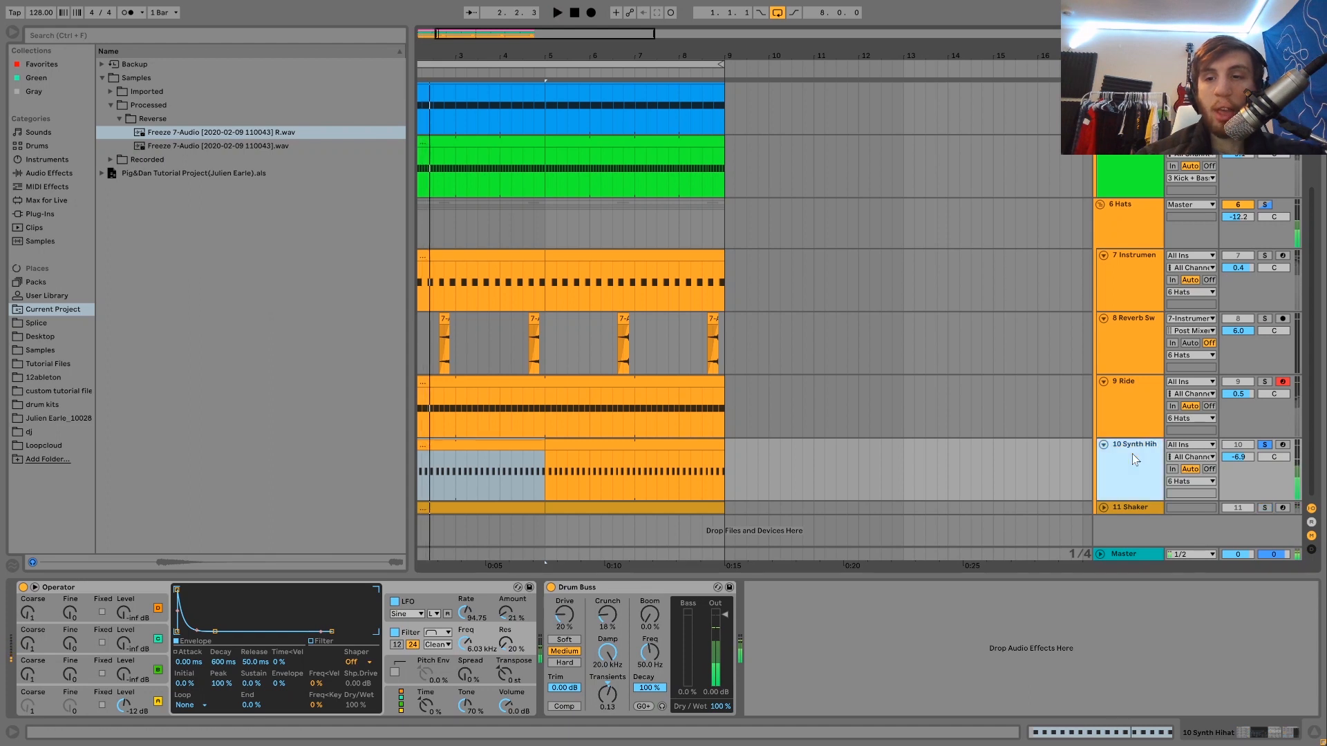
pyautogui.press('space')
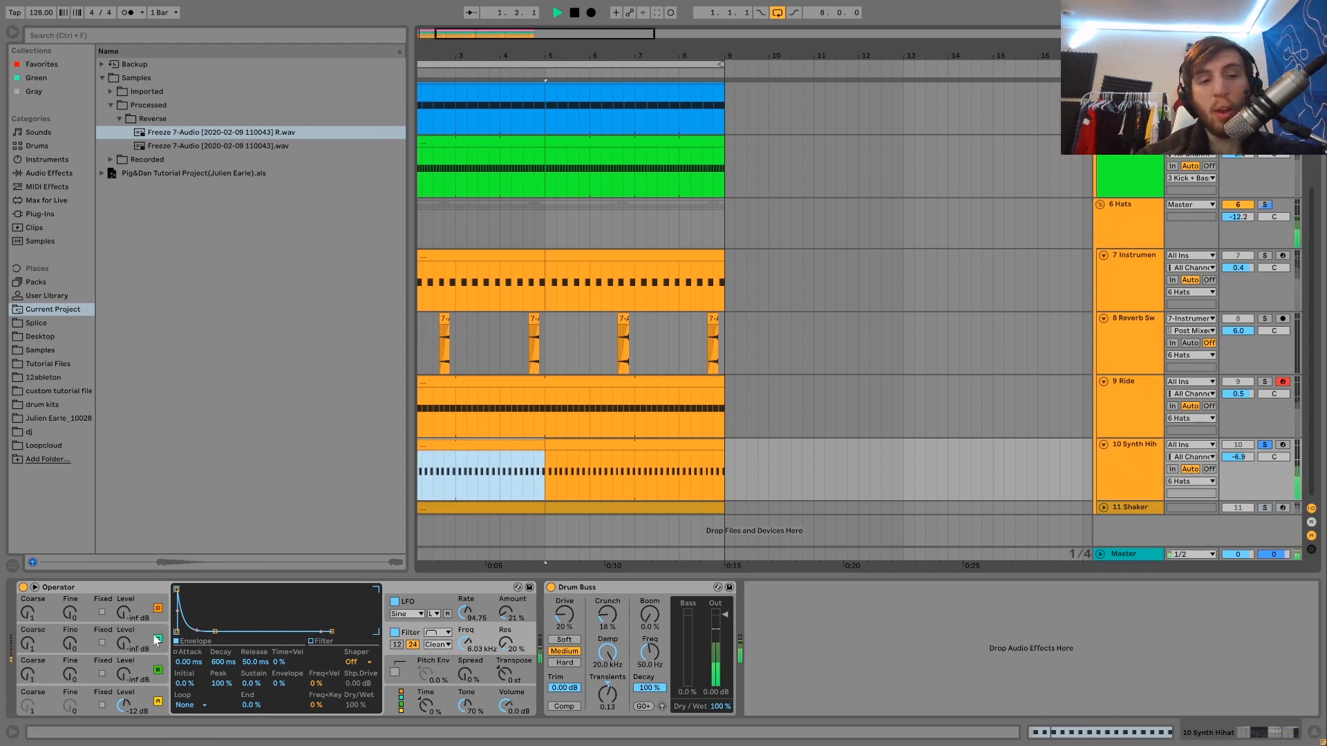
# Examine Operator's noise oscillator and filter settings, switching the filter off and on, and replay the Synth Hihat.
pyautogui.click(163, 692)
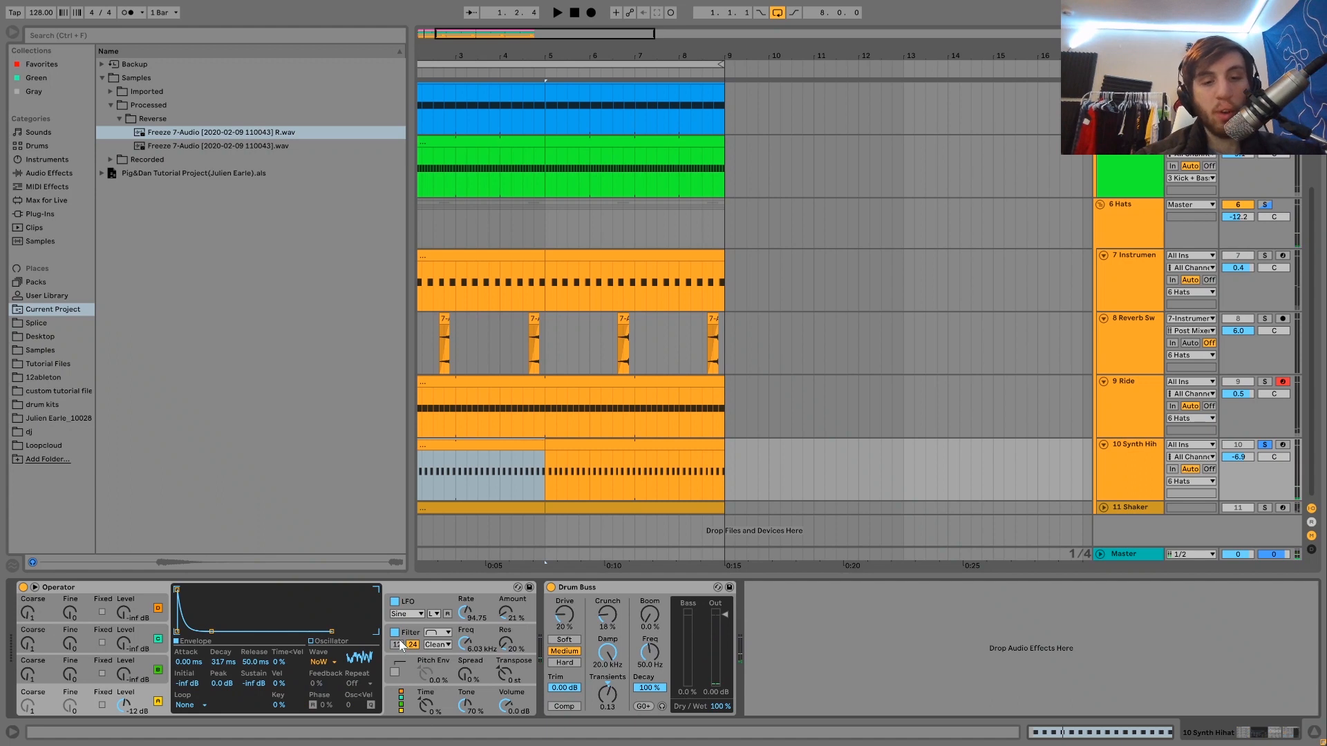
pyautogui.click(395, 634)
pyautogui.click(395, 632)
pyautogui.press('space')
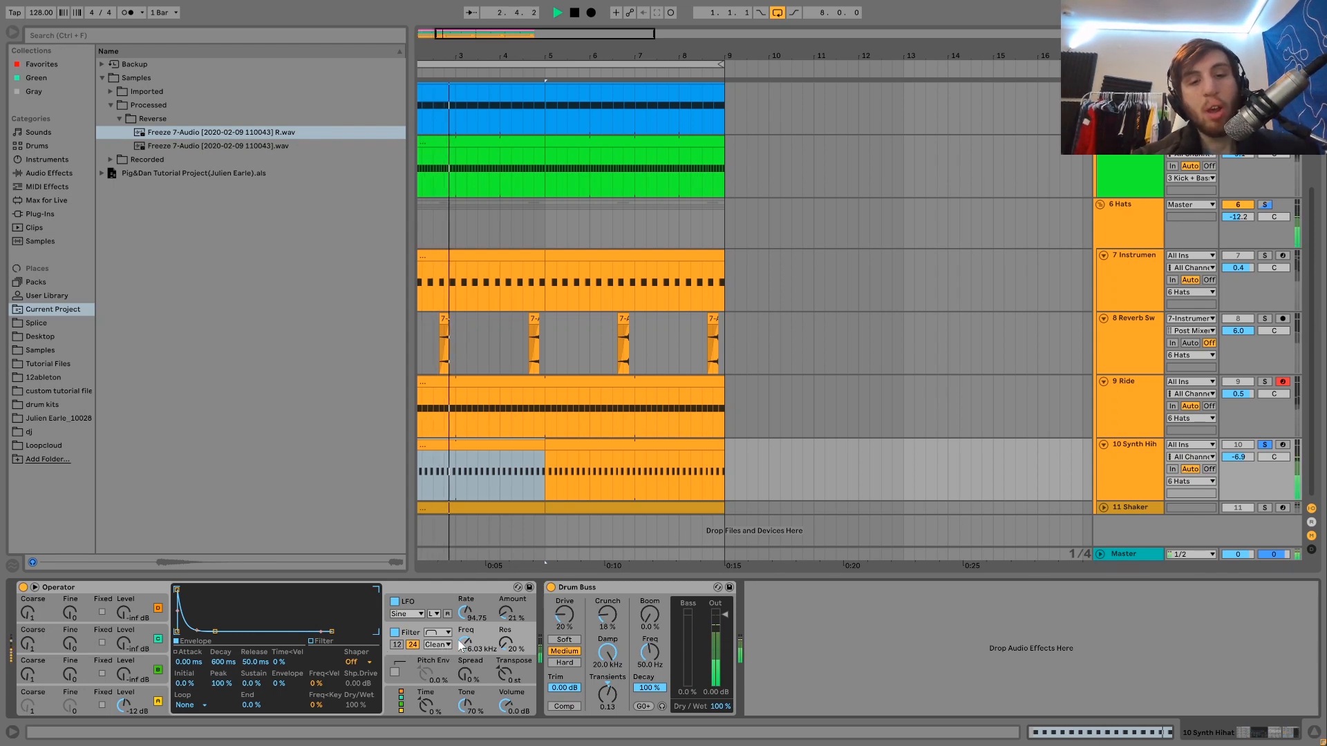
pyautogui.press('space')
pyautogui.press('space')
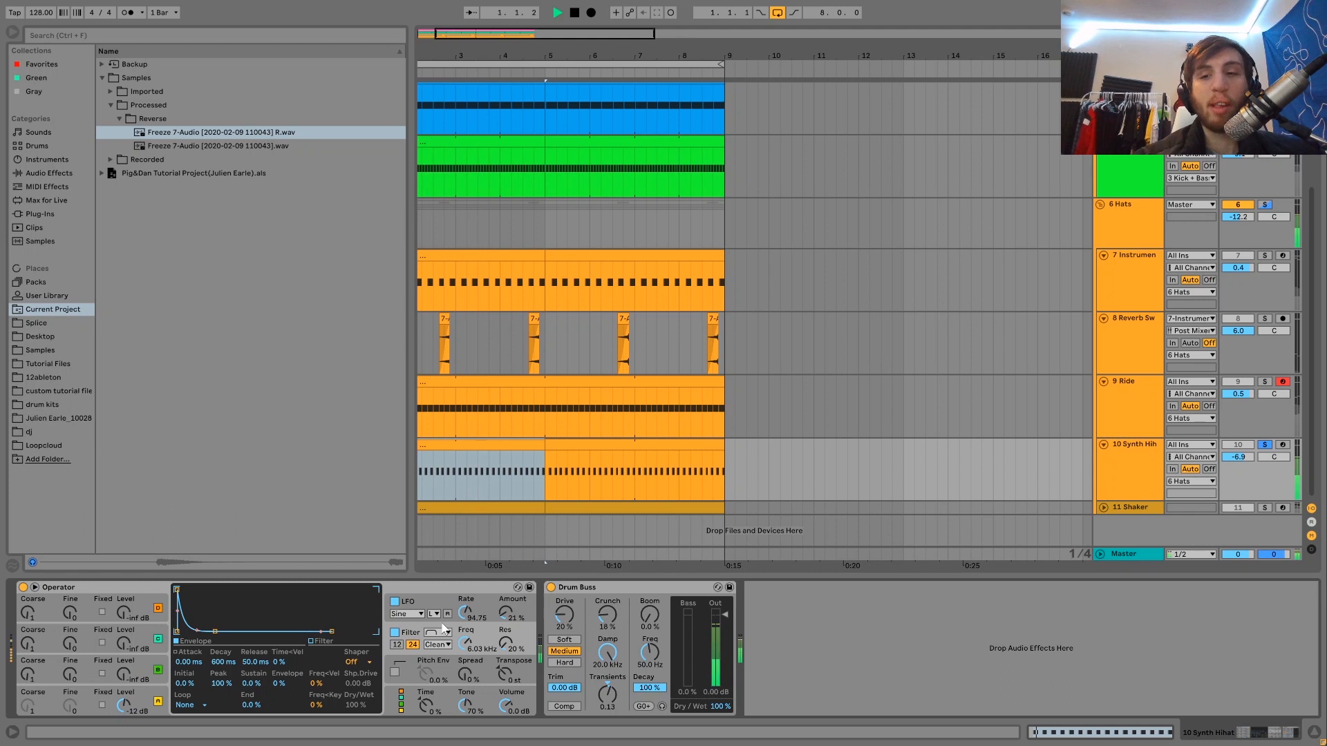
pyautogui.press('space')
# Show Operator's LFO settings and replay the soloed Synth Hihat through its Drum Buss.
pyautogui.click(428, 606)
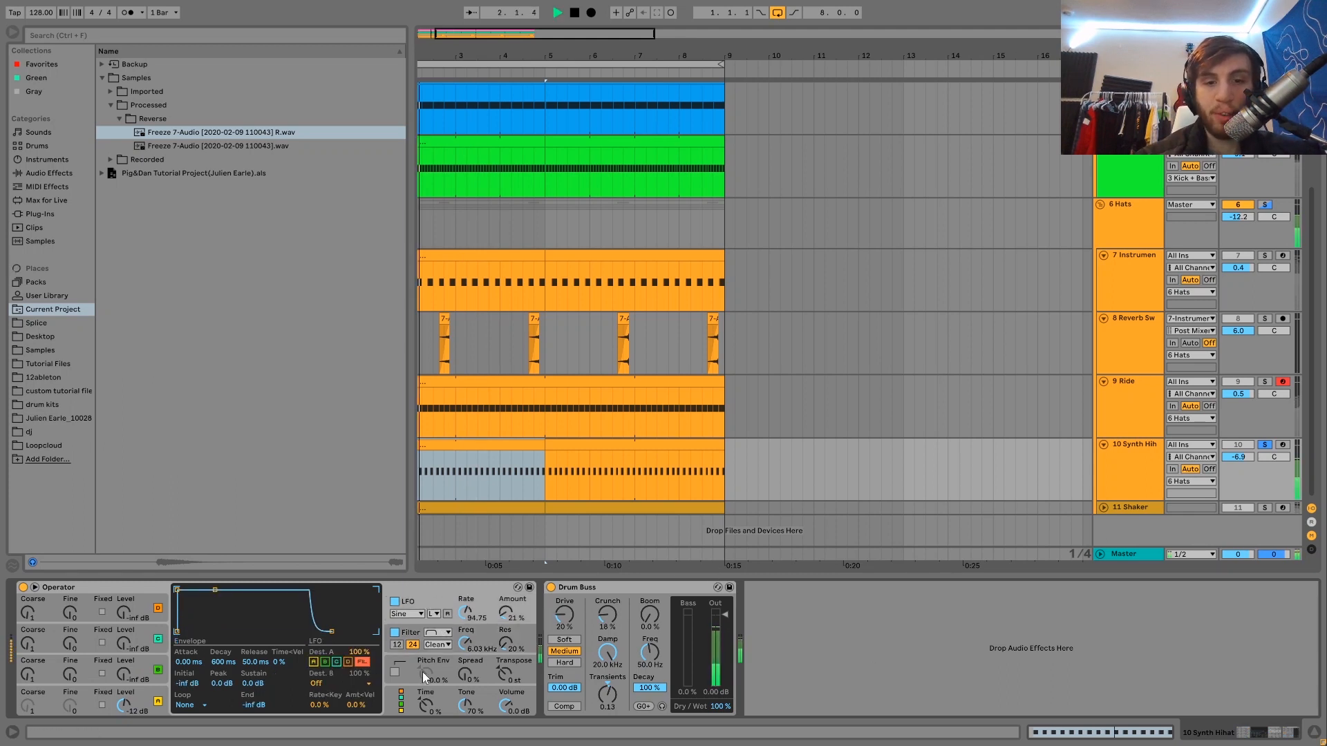
pyautogui.click(1138, 468)
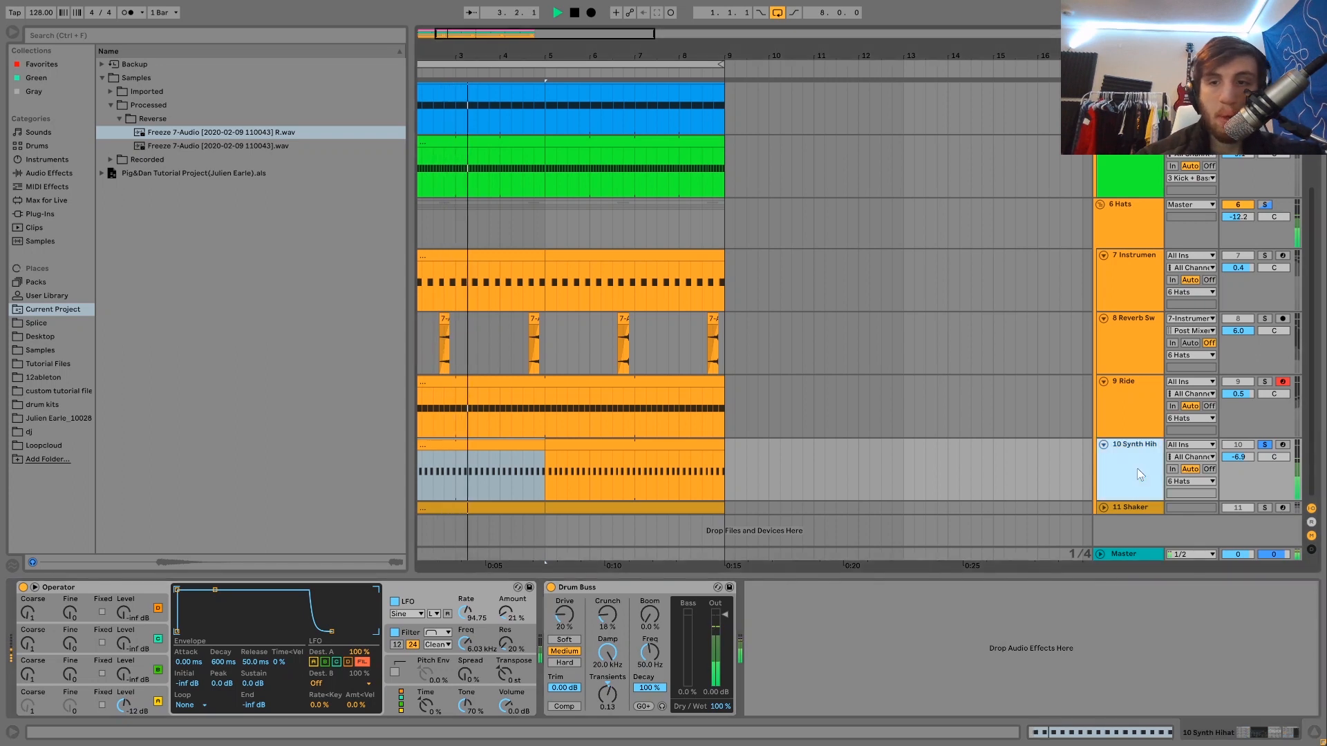
pyautogui.press('space')
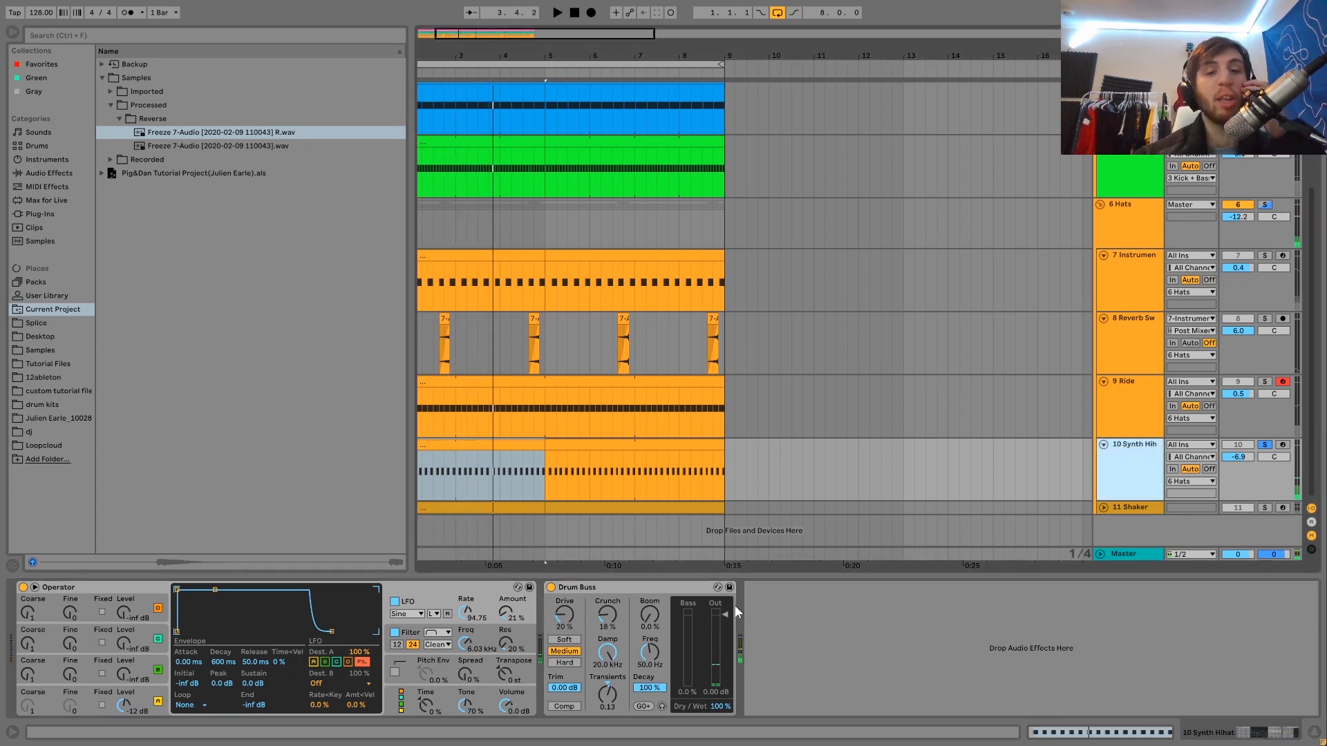
pyautogui.press('space')
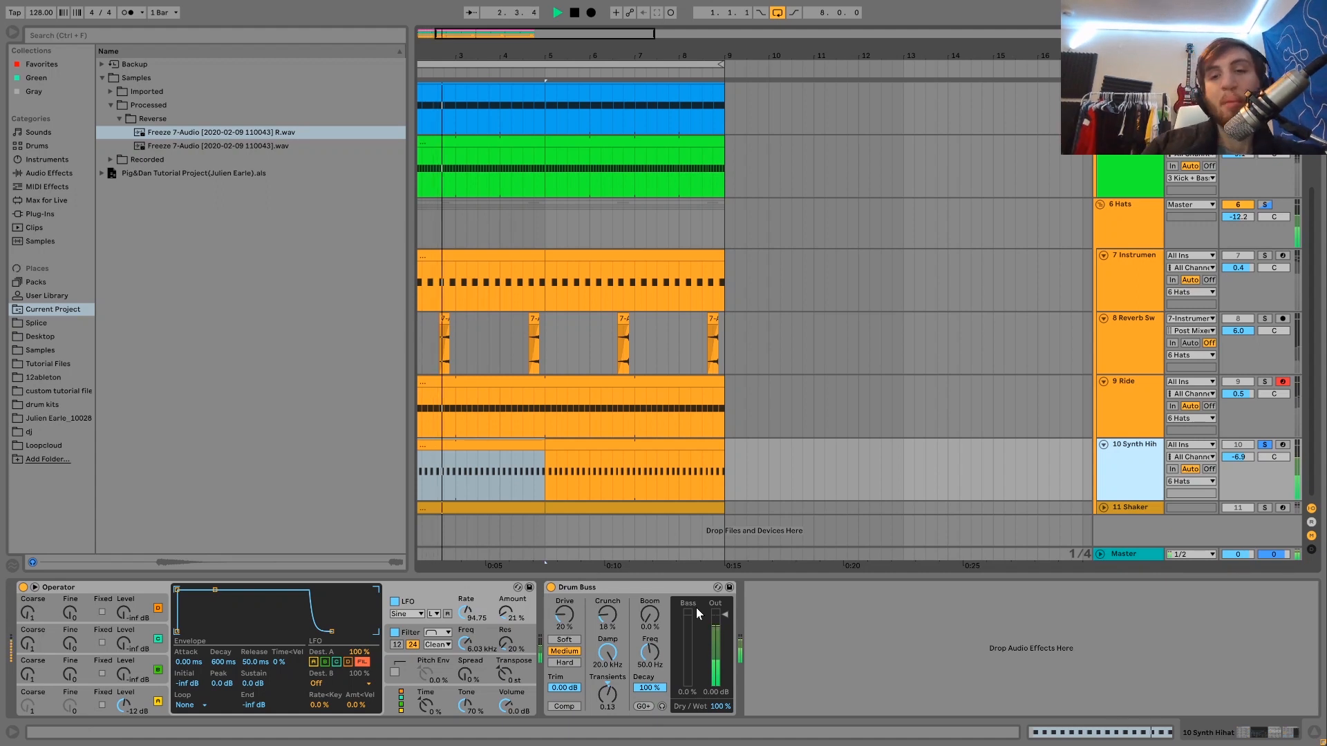
# Play the Shaker soloed alongside the Synth Hihat, replay the Synth Hihat on its own, and clear its solo.
pyautogui.press('space')
pyautogui.click(1264, 507)
pyautogui.press('space')
pyautogui.keyDown('ctrl'); pyautogui.click(1265, 445); pyautogui.keyUp('ctrl')
pyautogui.click(1265, 445)
pyautogui.press('space')
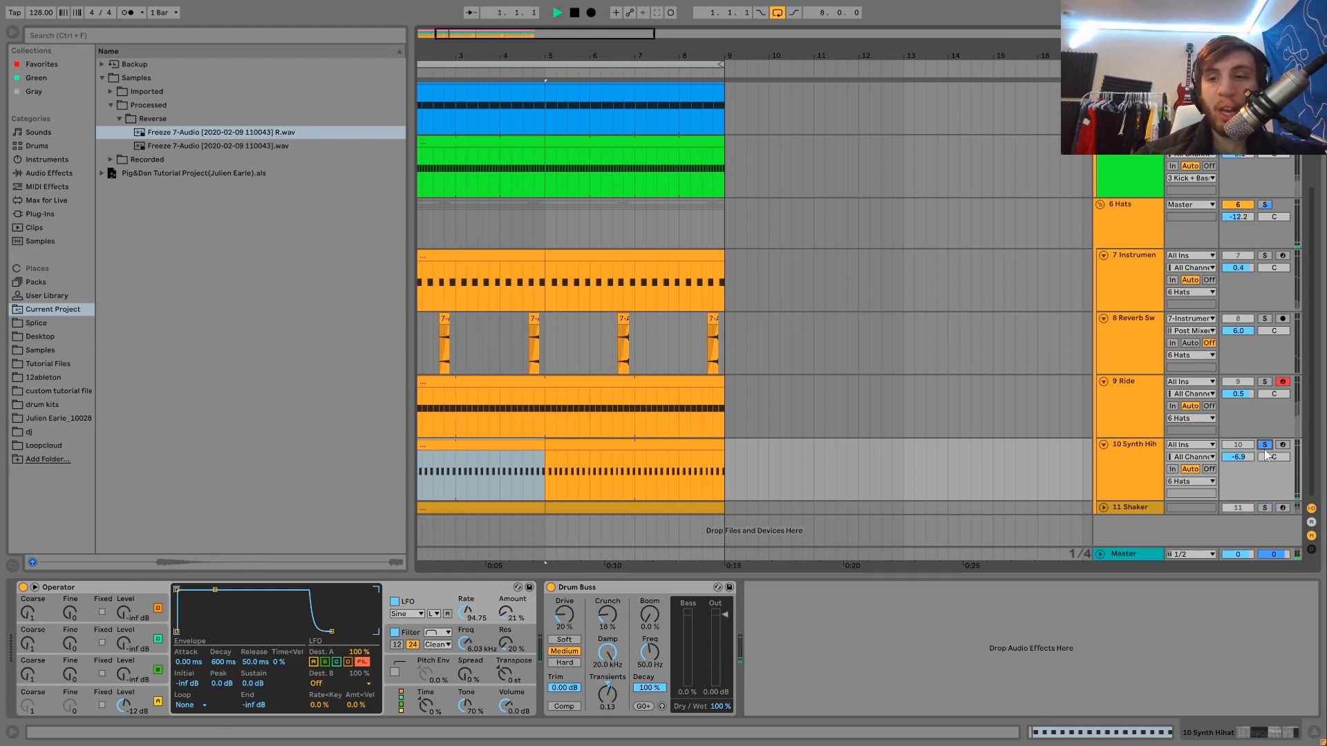
pyautogui.press('space')
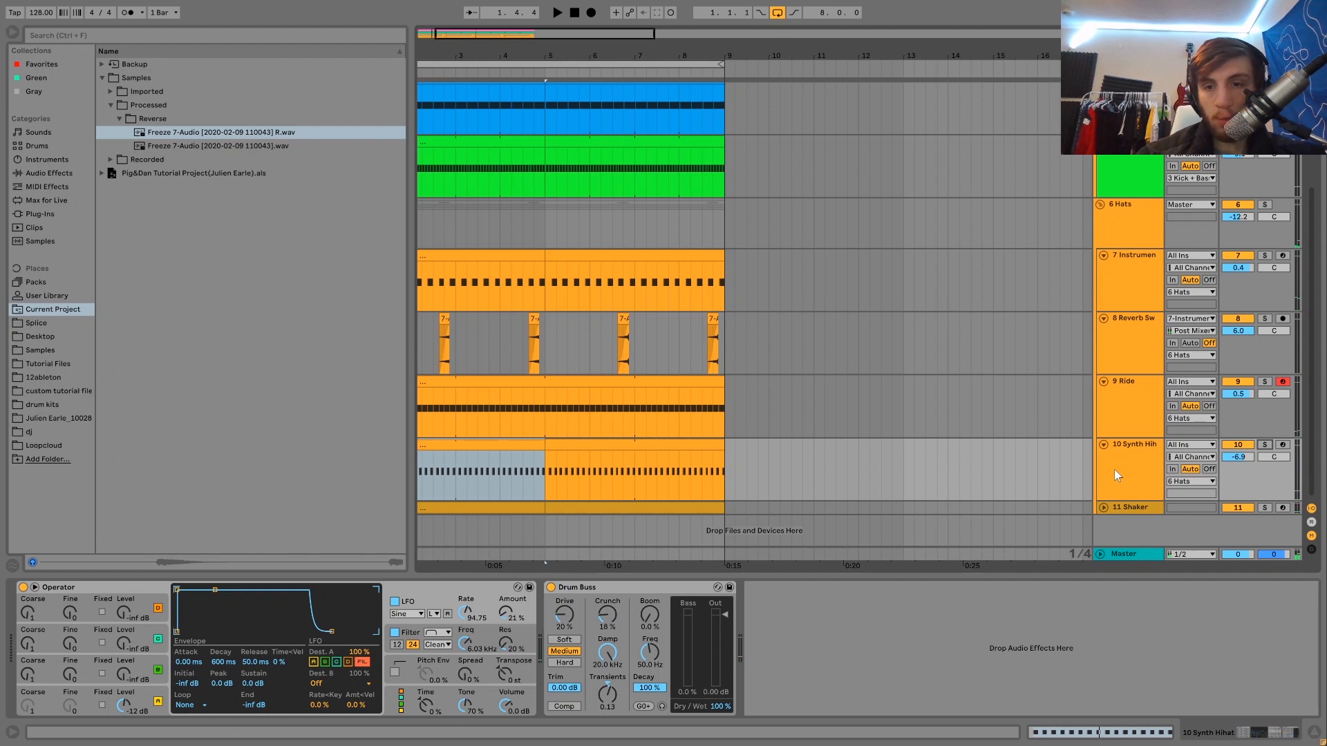
# Solo and unfold the Shaker track, open the notes of its first MIDI clip, and play it from the start.
pyautogui.hscroll(-3, 898, 436)
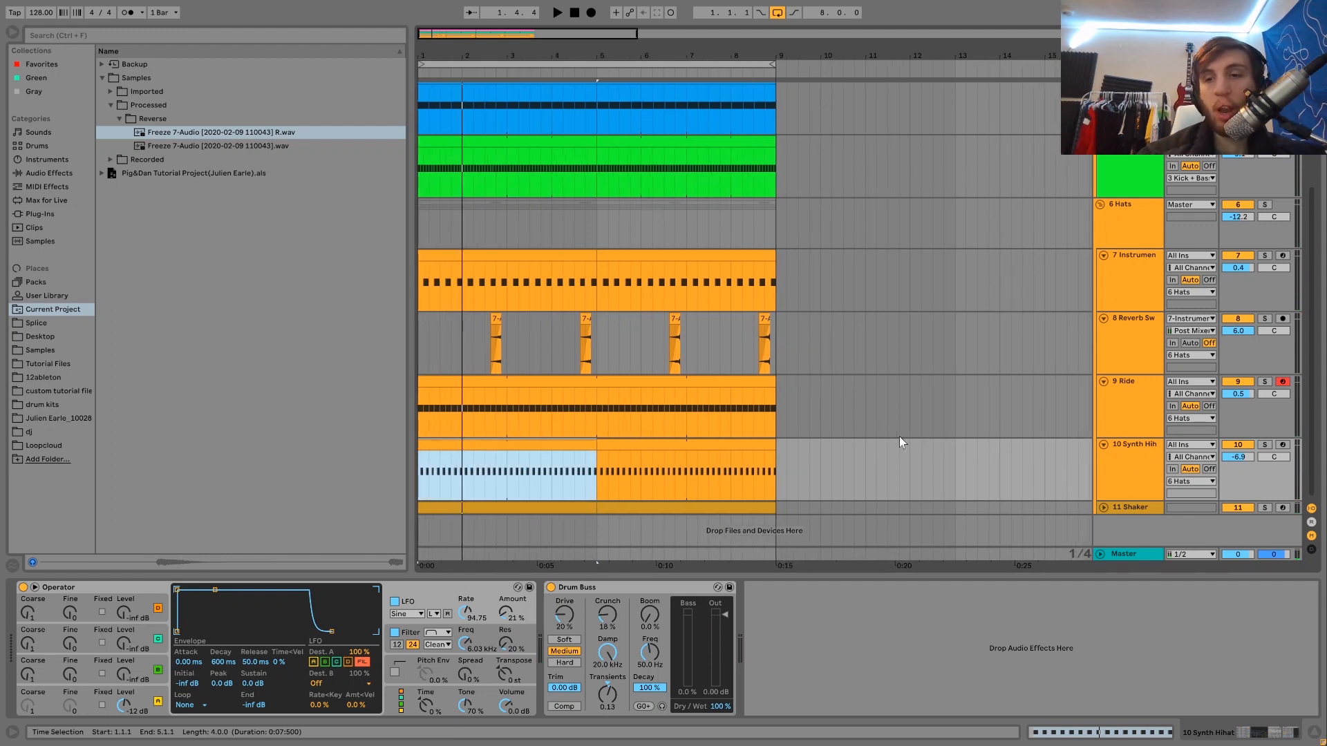
pyautogui.click(1140, 510)
pyautogui.click(1264, 508)
pyautogui.press('space')
pyautogui.click(1103, 508)
pyautogui.doubleClick(542, 492)
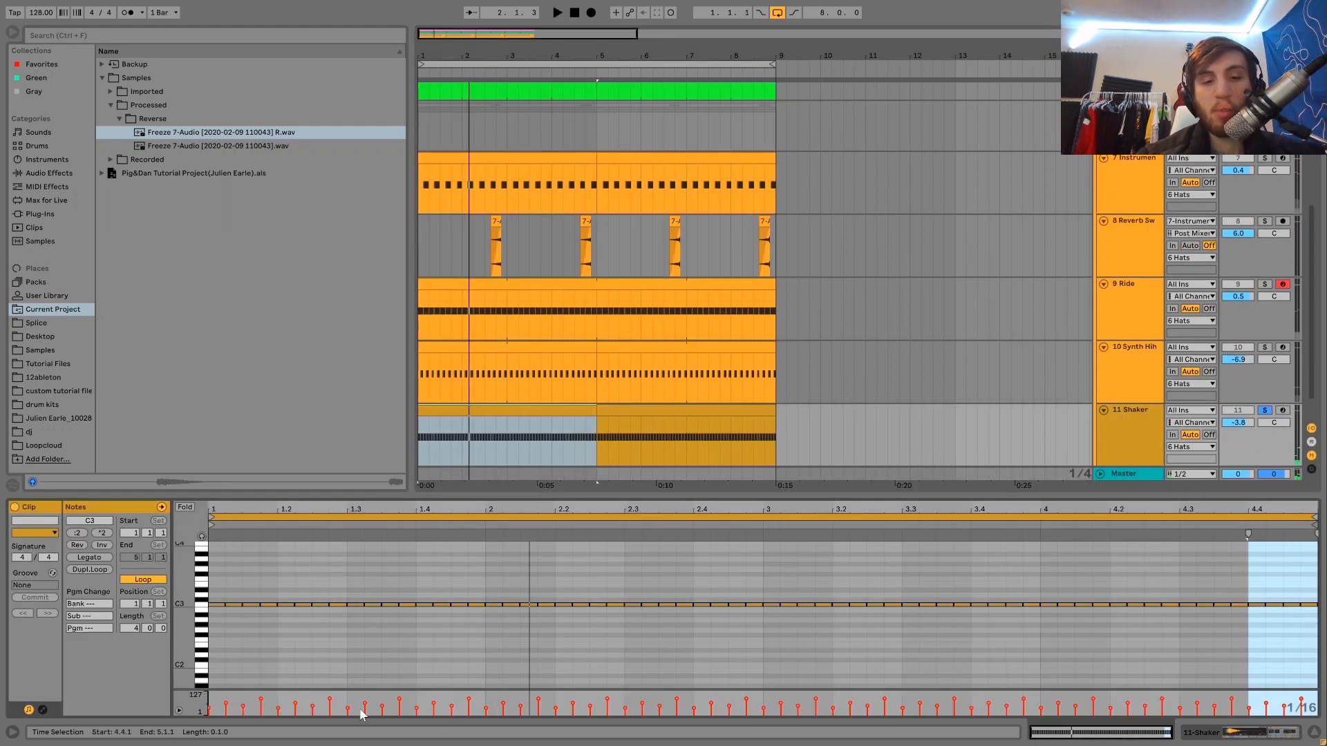
pyautogui.press('space')
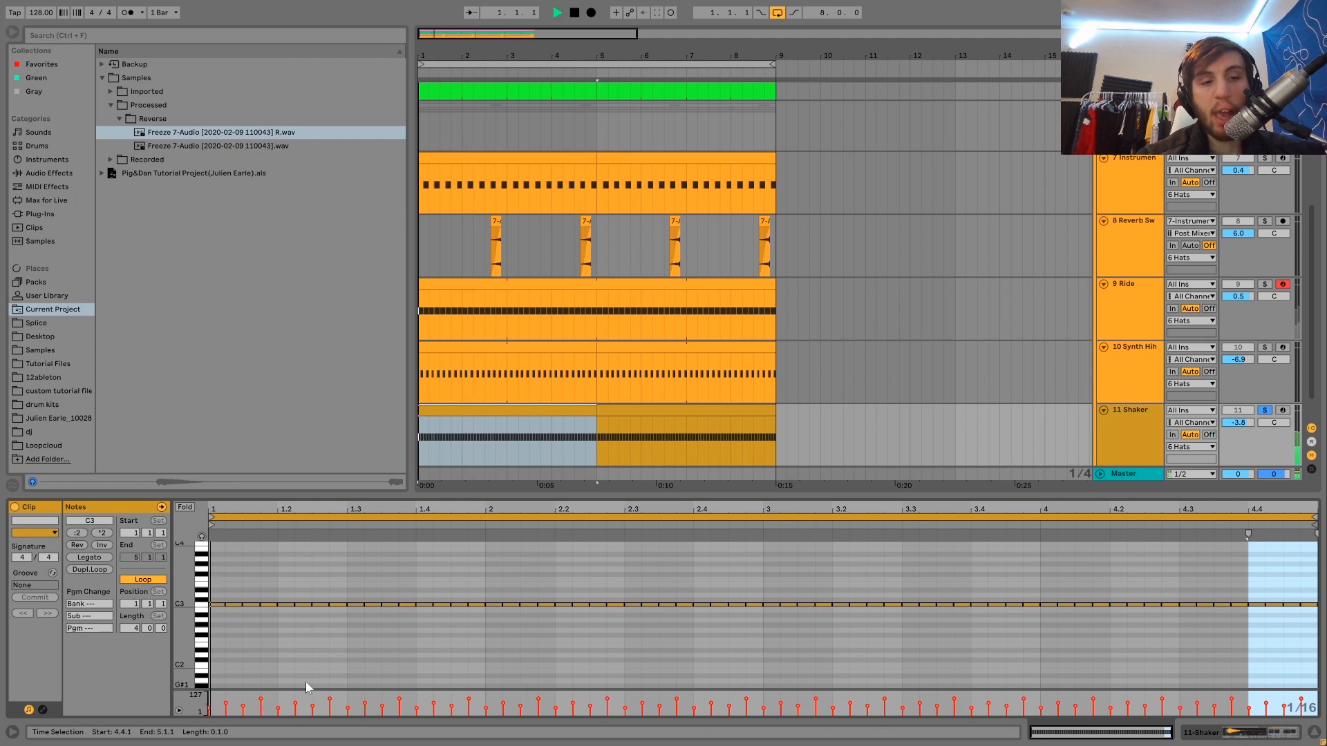
# Show the Shaker track's sampler and Reverb devices and replay the soloed Shaker through them.
pyautogui.click(1126, 430)
pyautogui.press('space')
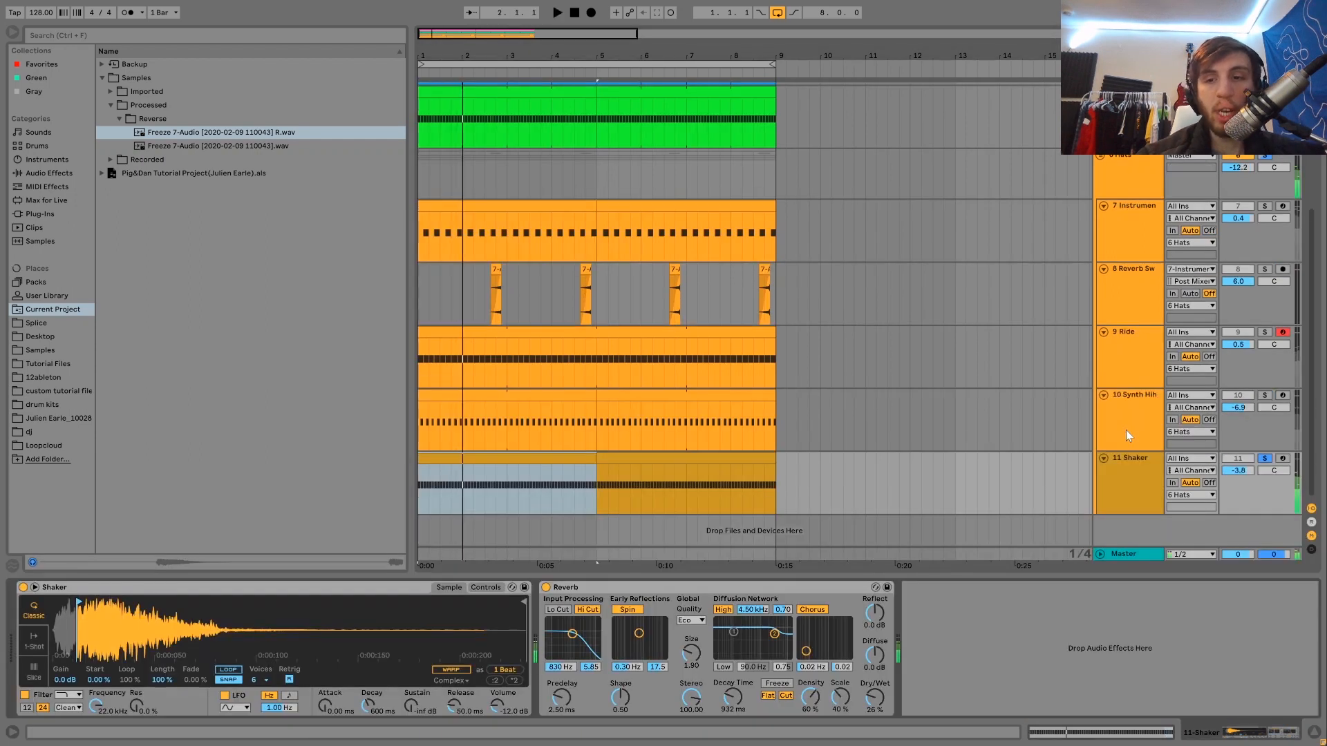
pyautogui.press('space')
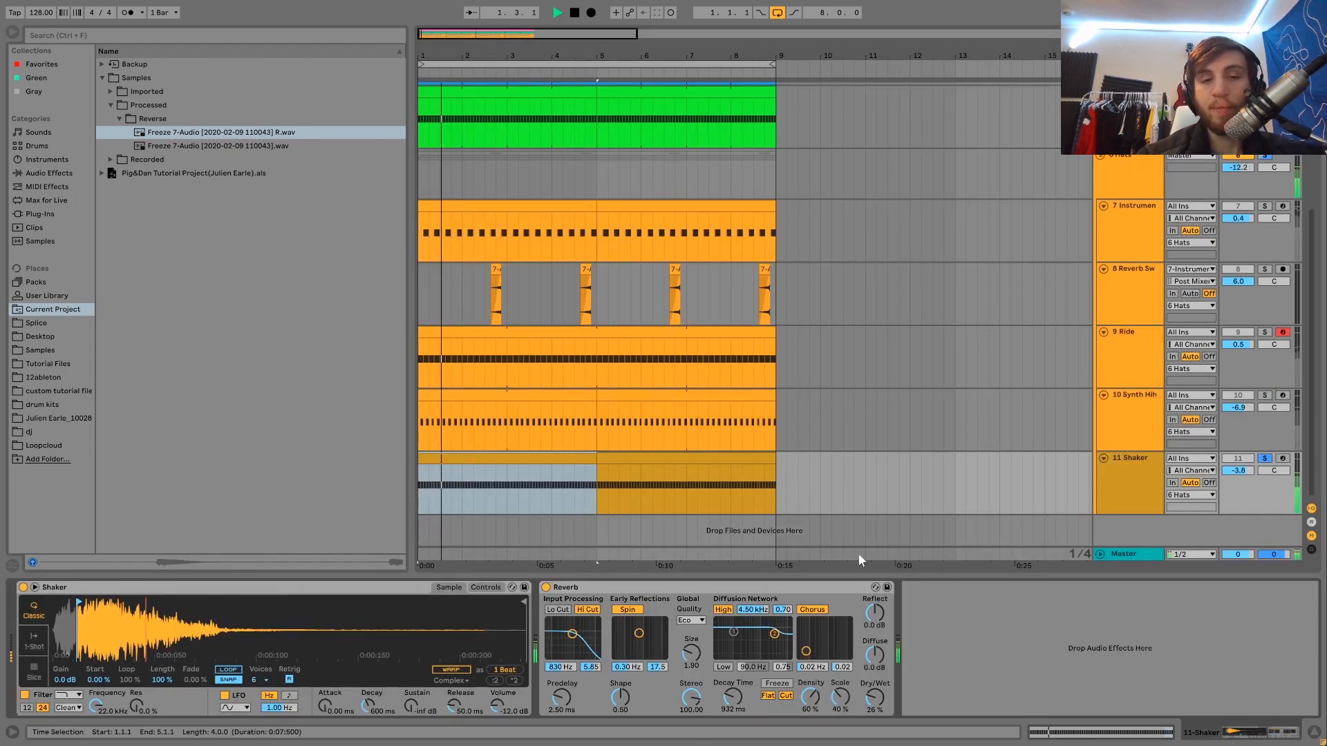
pyautogui.press('space')
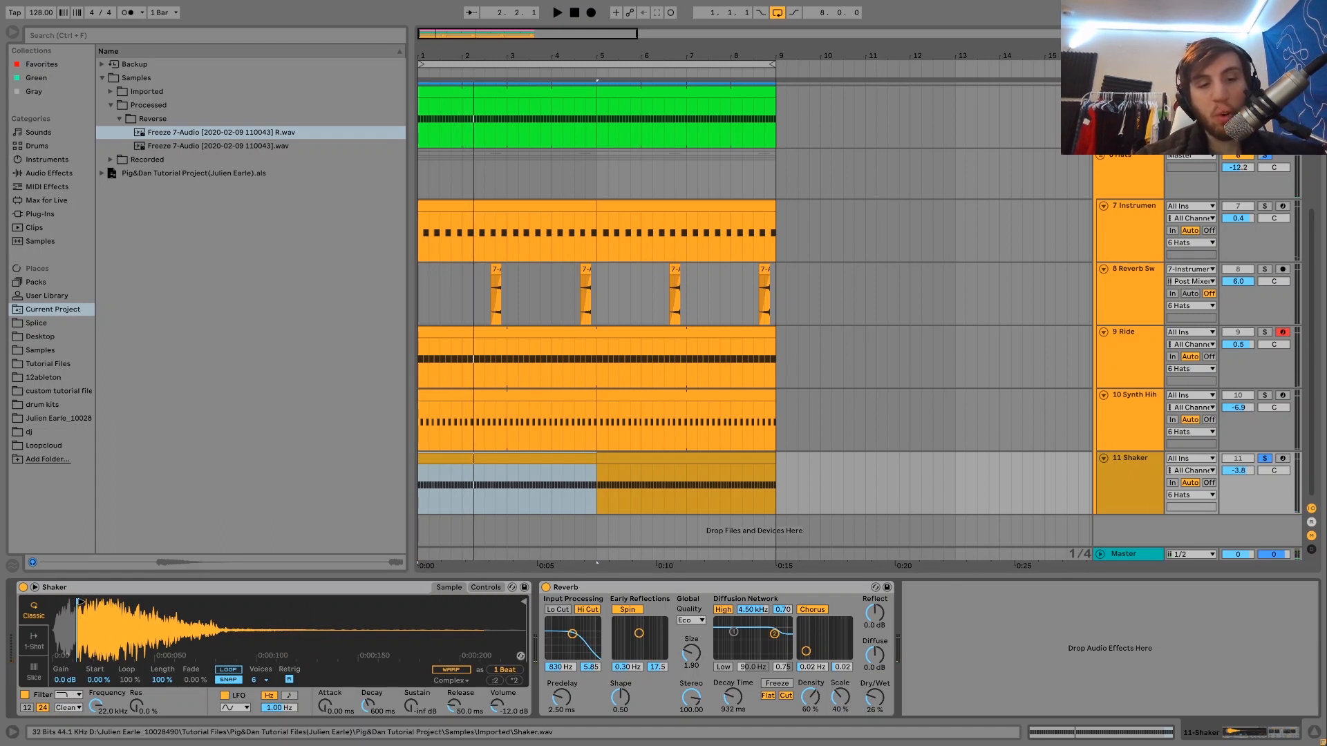
pyautogui.press('space')
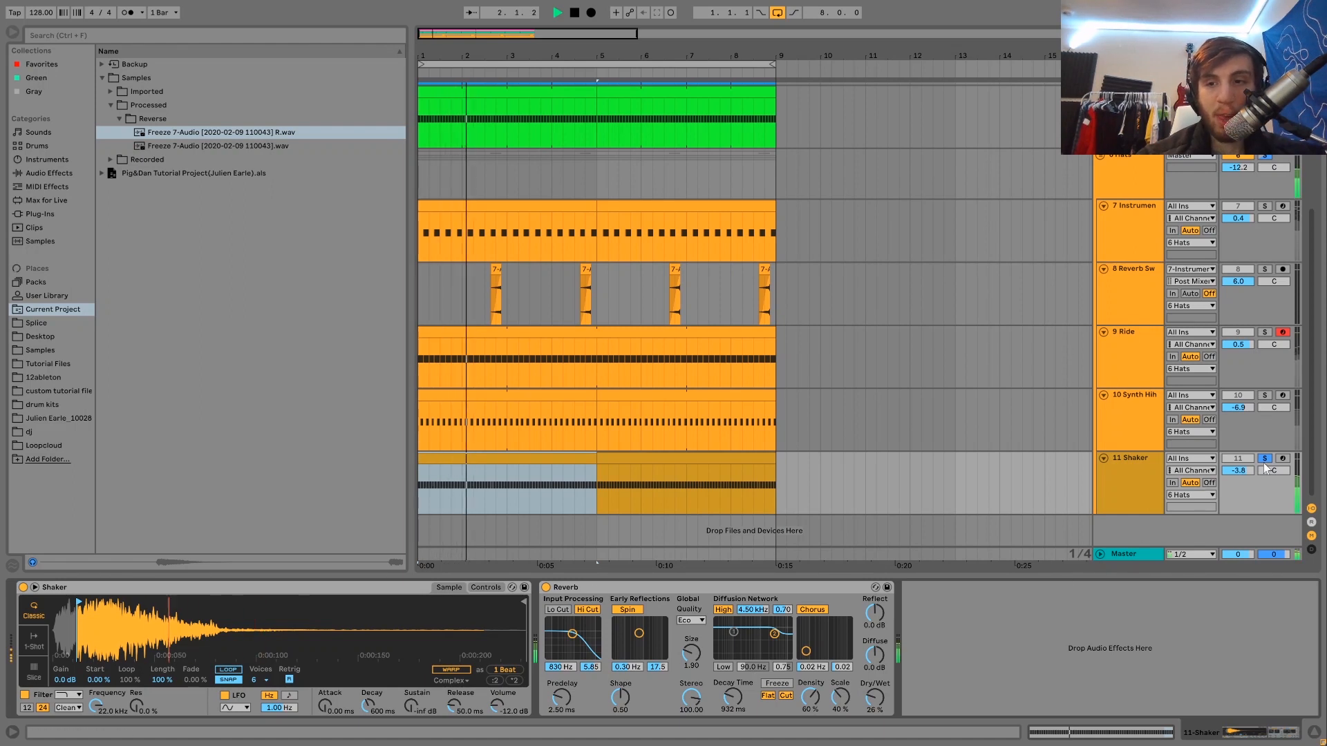
# Unsolo the Shaker, solo the Hats group, and show its Drum Buss and EQ Eight during playback.
pyautogui.scroll(1, 1262, 463)
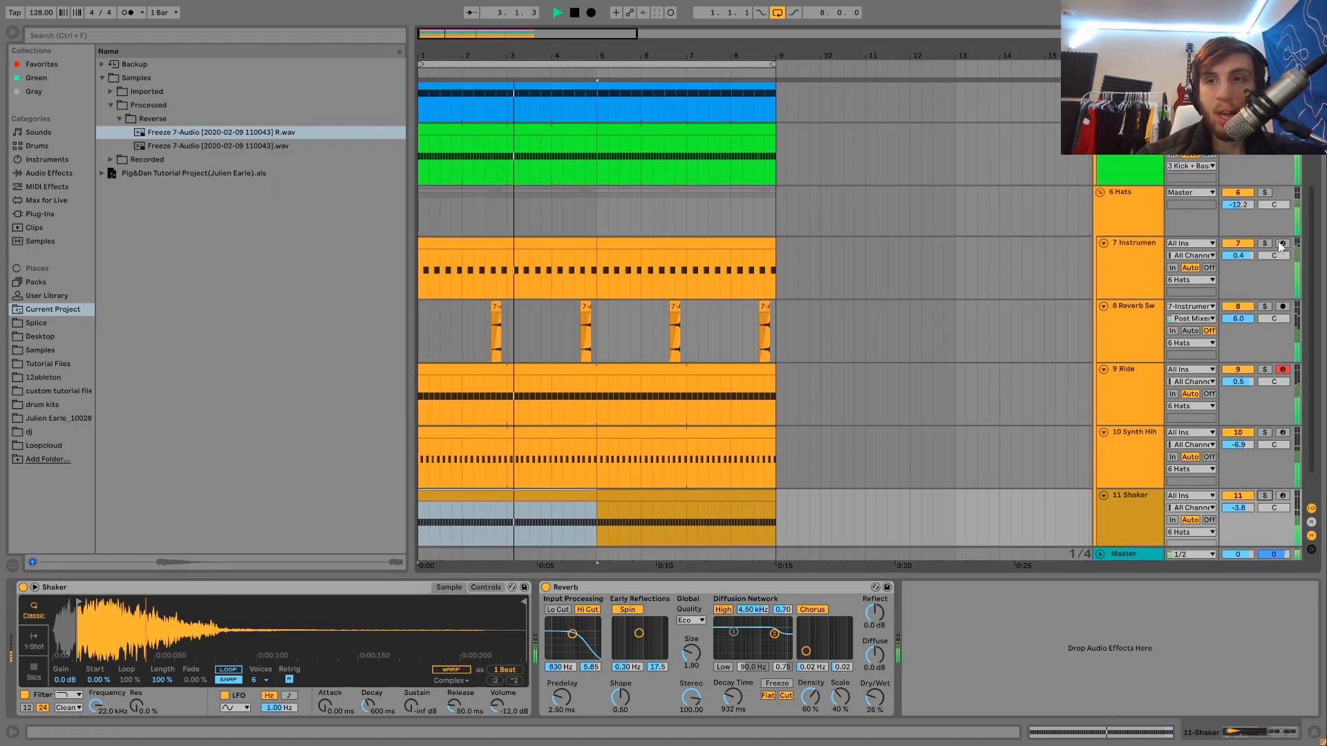
pyautogui.click(1264, 193)
pyautogui.click(1129, 206)
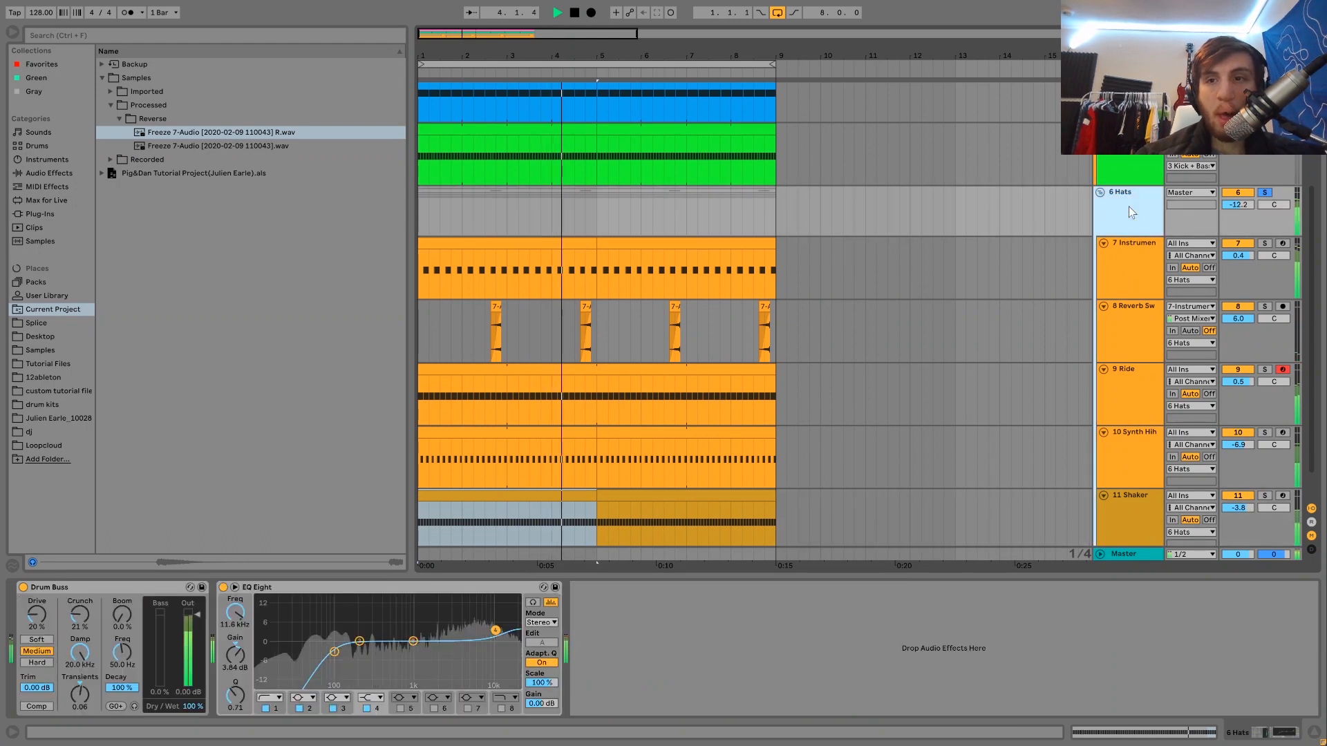
pyautogui.press('space')
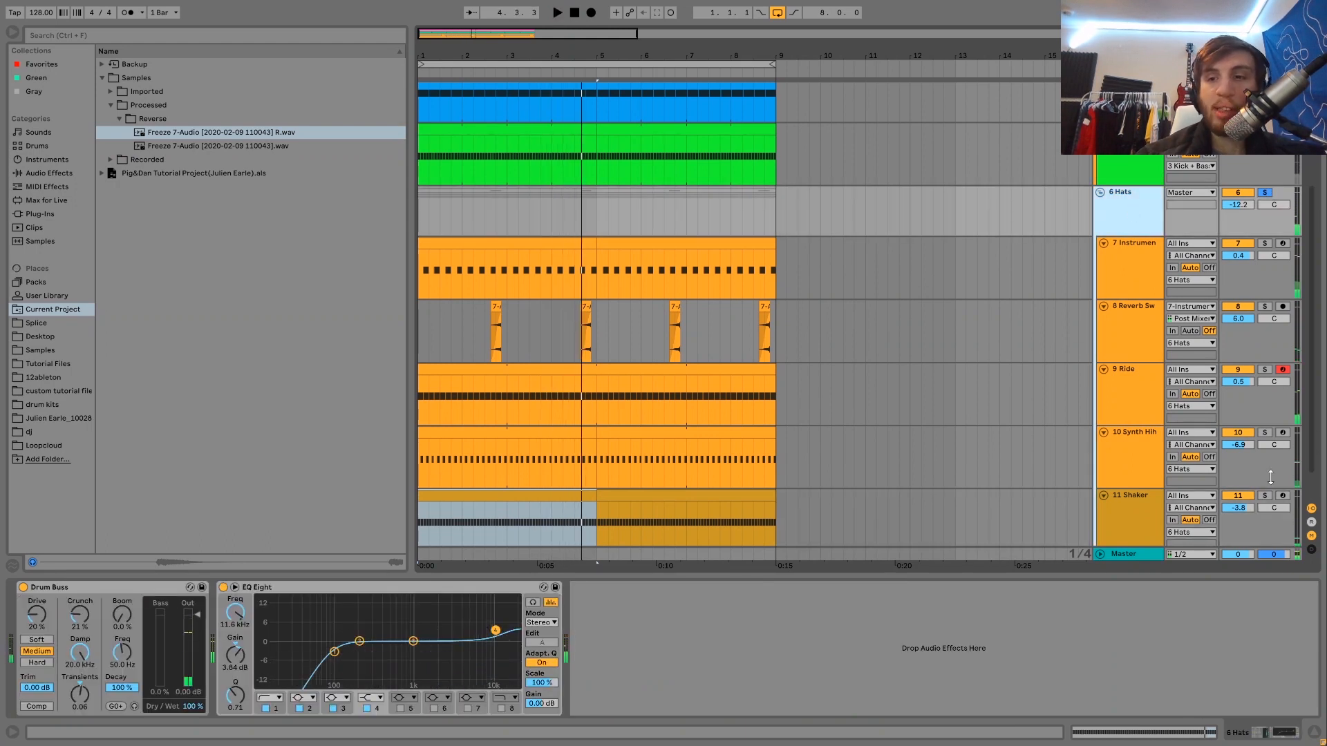
# Solo the Shaker within the Hats group and replay it, viewing both its own devices and the group's effects chain.
pyautogui.click(1264, 496)
pyautogui.press('space')
pyautogui.click(1151, 518)
pyautogui.press('space')
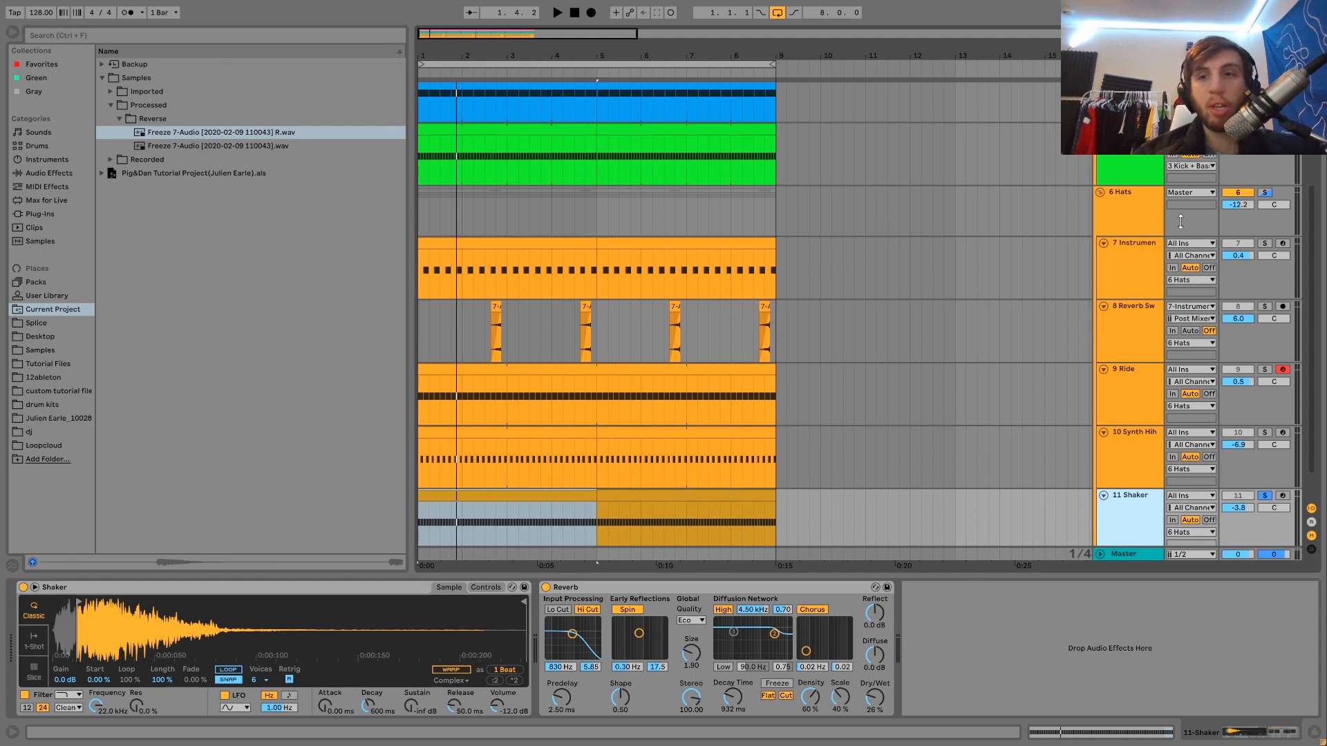
pyautogui.click(1136, 223)
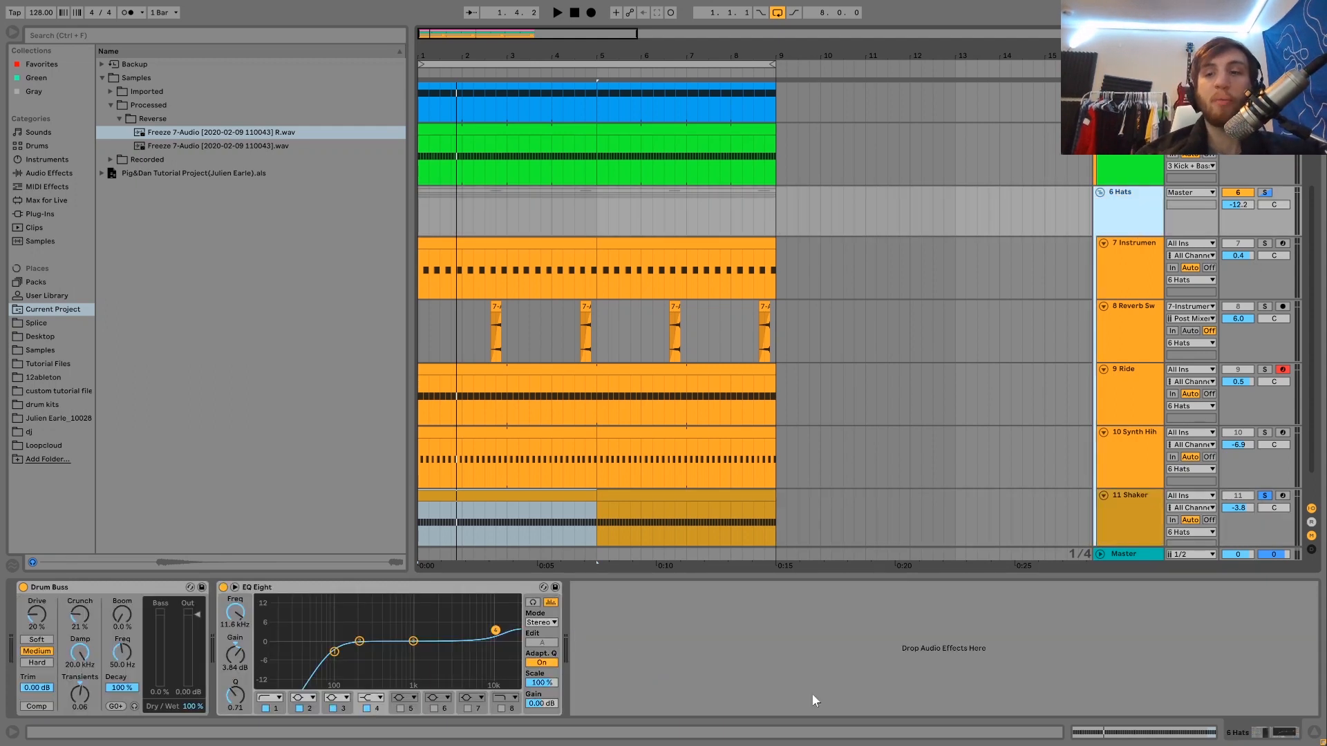
pyautogui.click(1123, 520)
pyautogui.press('space')
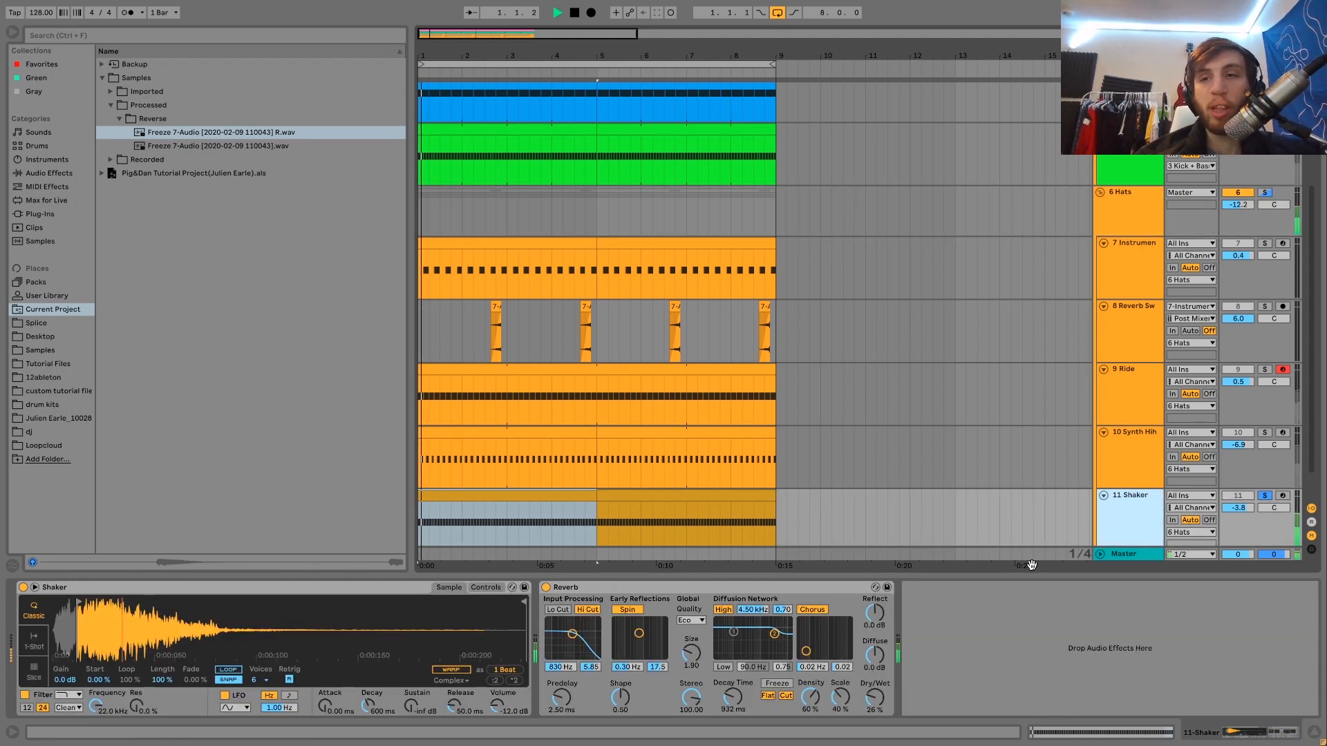
# Solo the whole Hats group and play it with EQ Eight and Drum Buss bypassed, then with both switched back on.
pyautogui.click(1267, 194)
pyautogui.press('space')
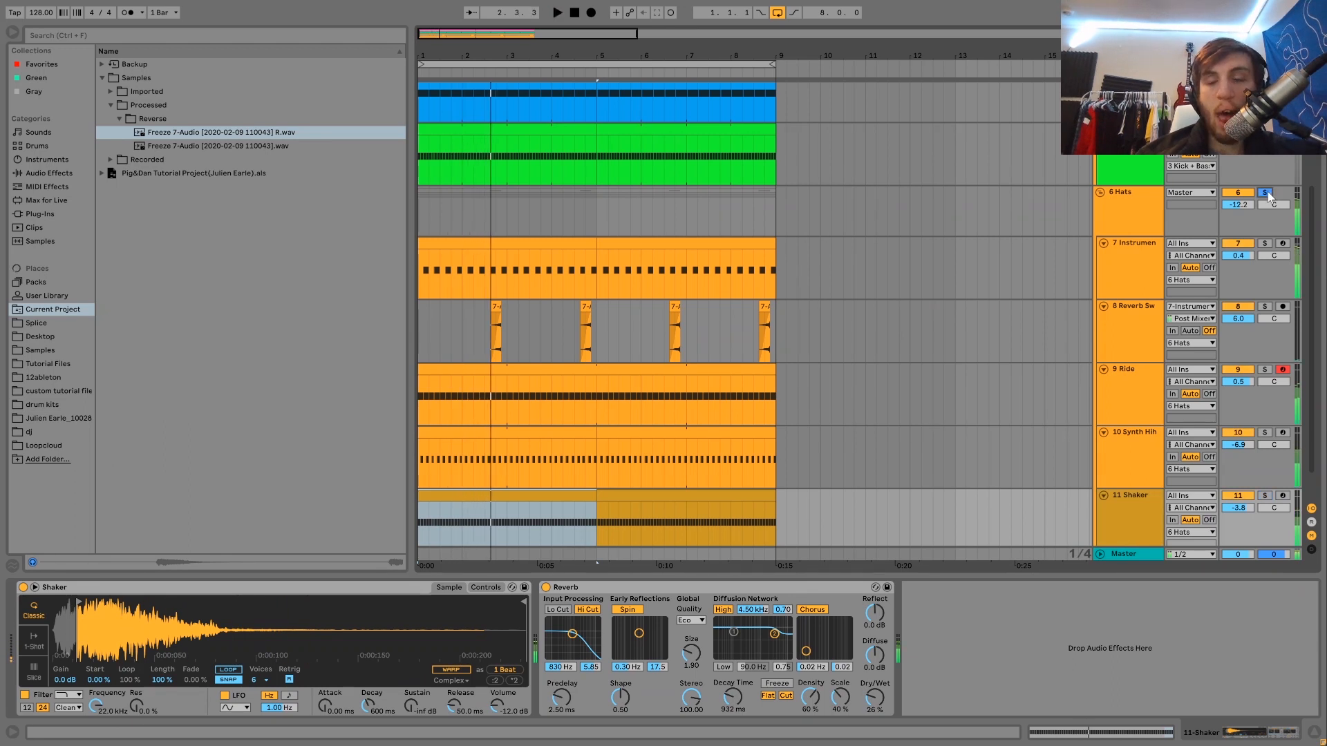
pyautogui.click(1150, 205)
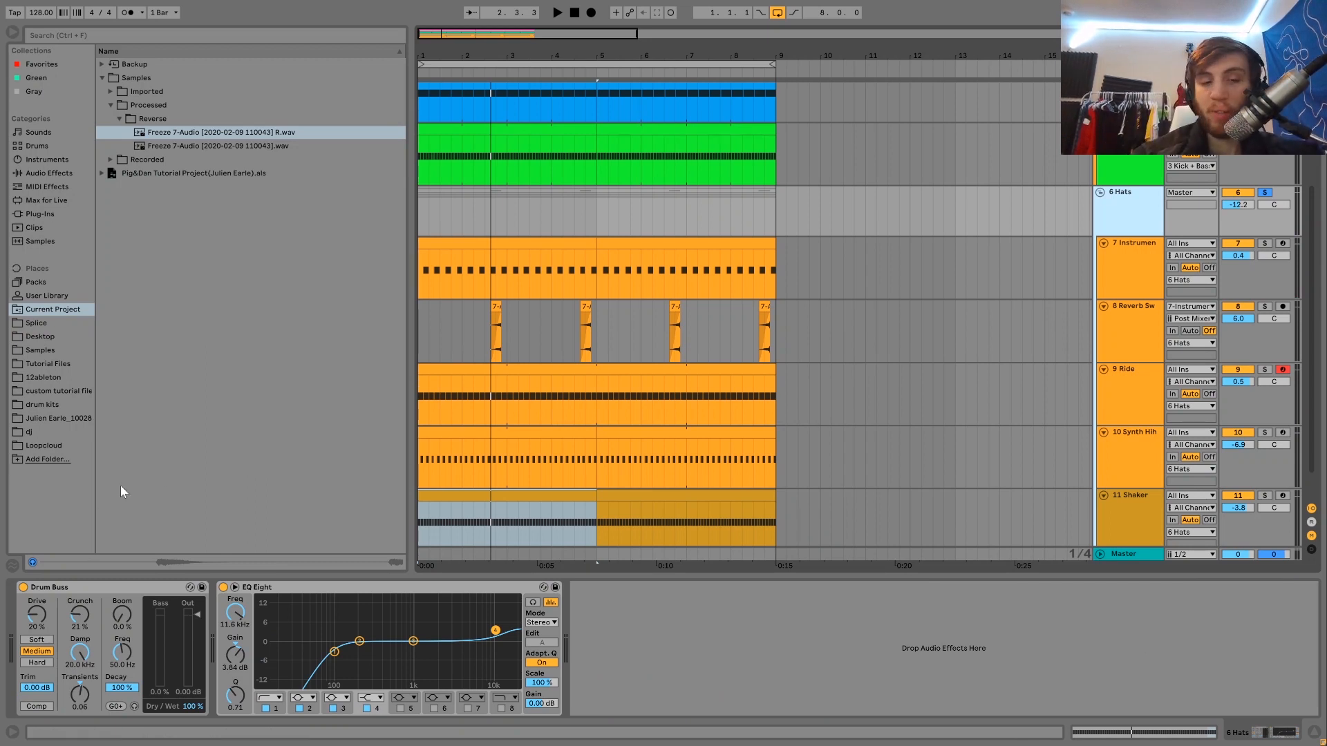
pyautogui.click(223, 588)
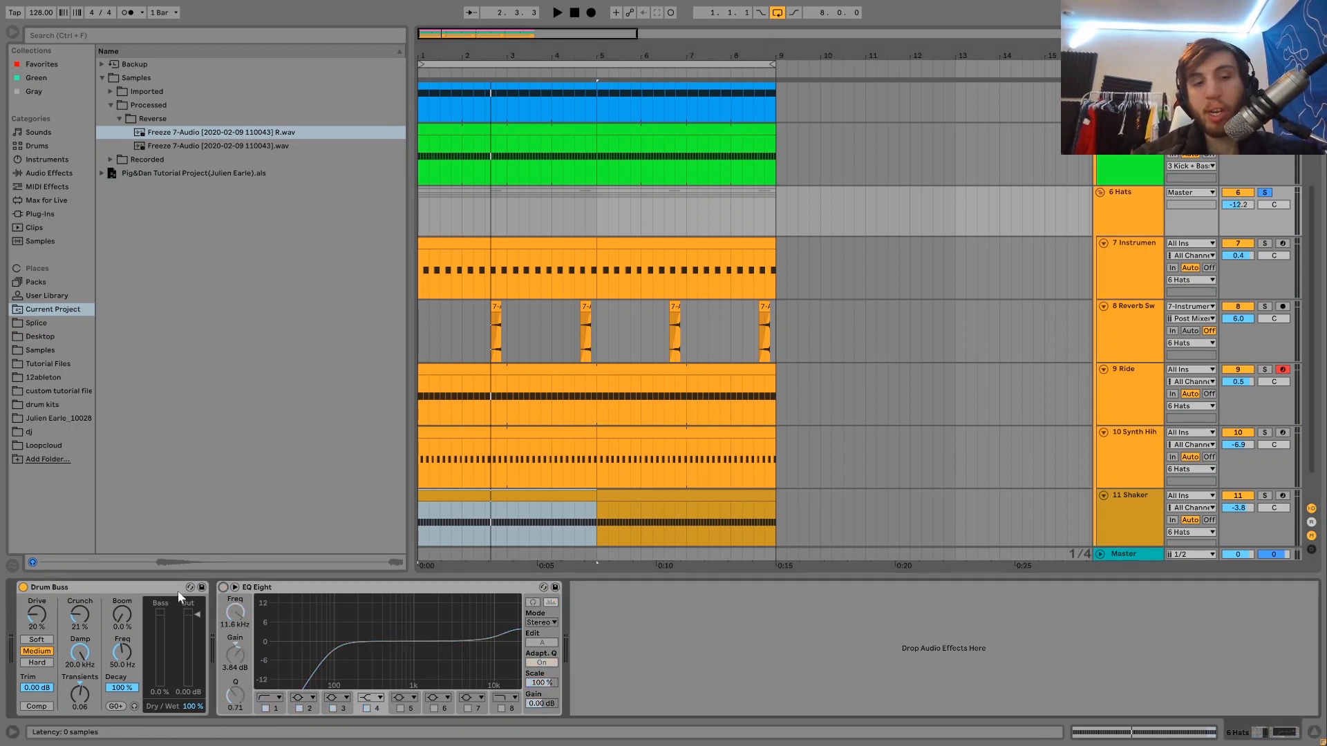
pyautogui.click(23, 587)
pyautogui.press('space')
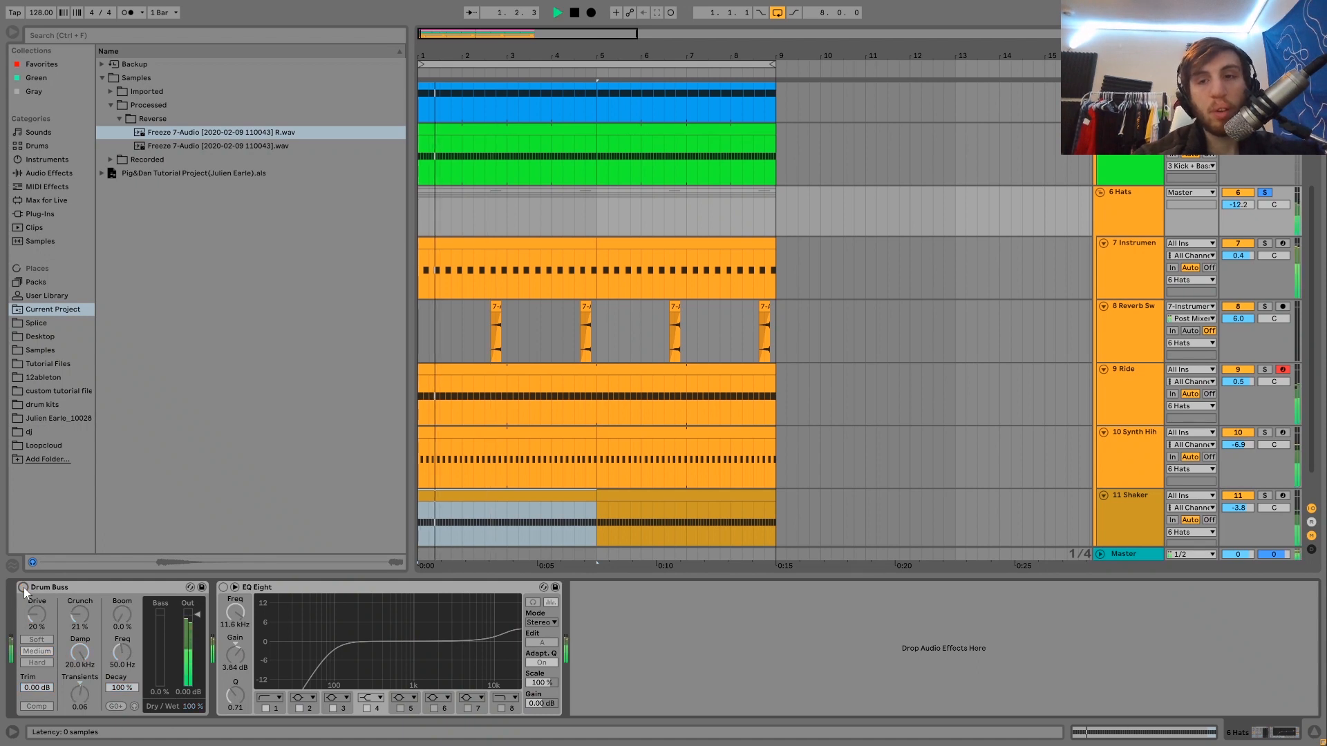
pyautogui.click(23, 587)
pyautogui.click(223, 588)
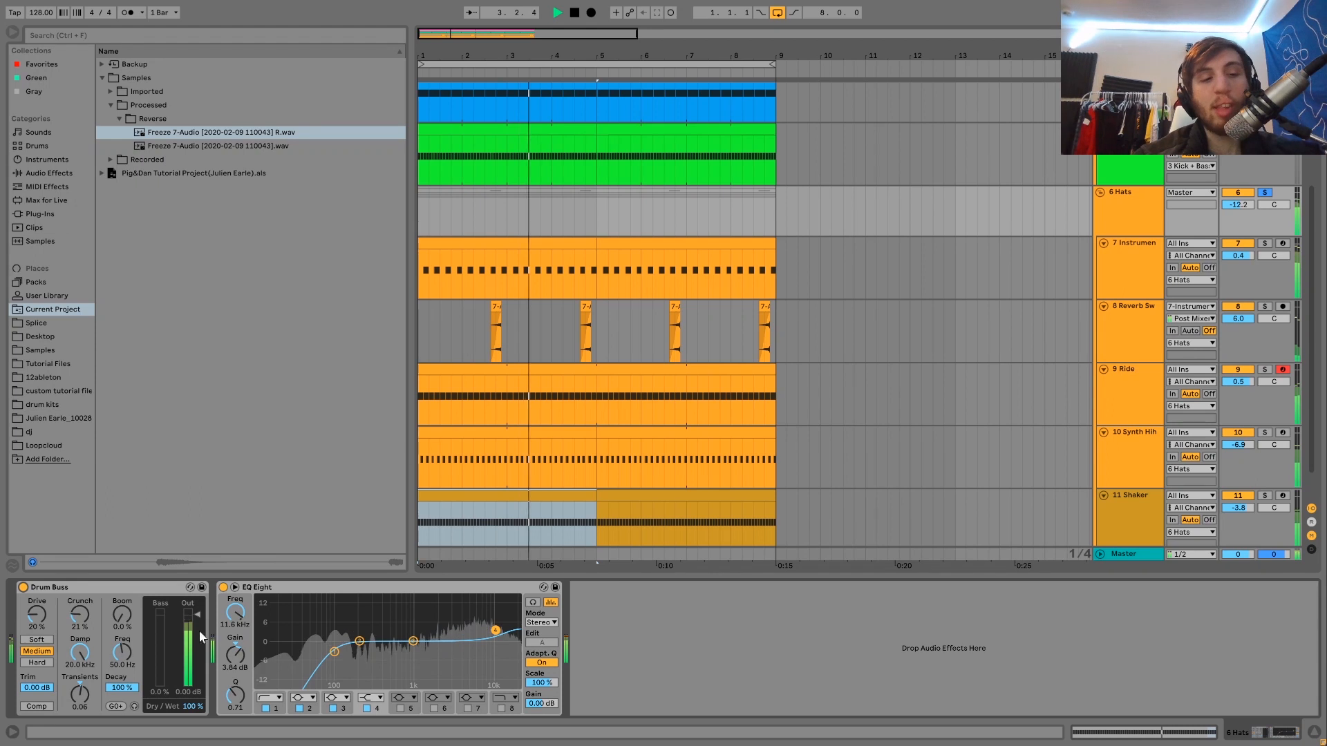
pyautogui.press('space')
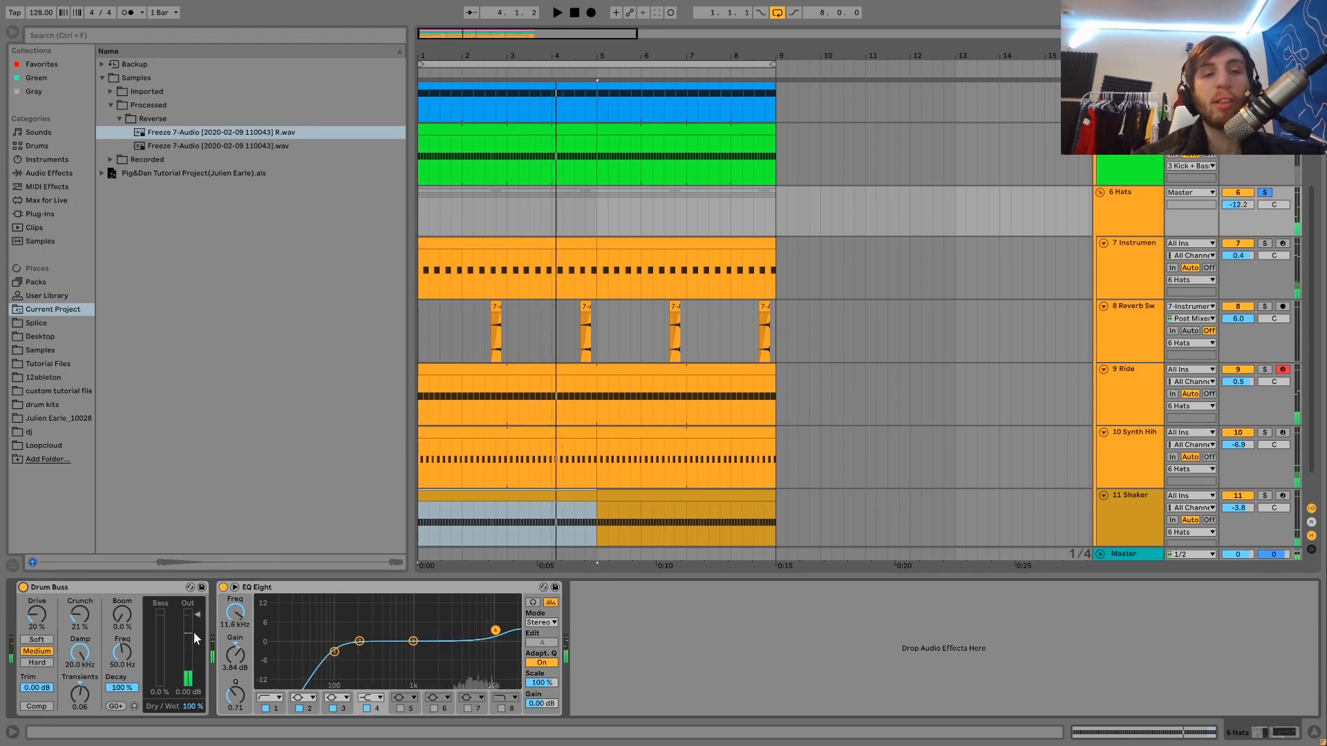
# Play the Hats group against the full mix by toggling its solo, then replay it soloed through Drum Buss and EQ Eight.
pyautogui.press('space')
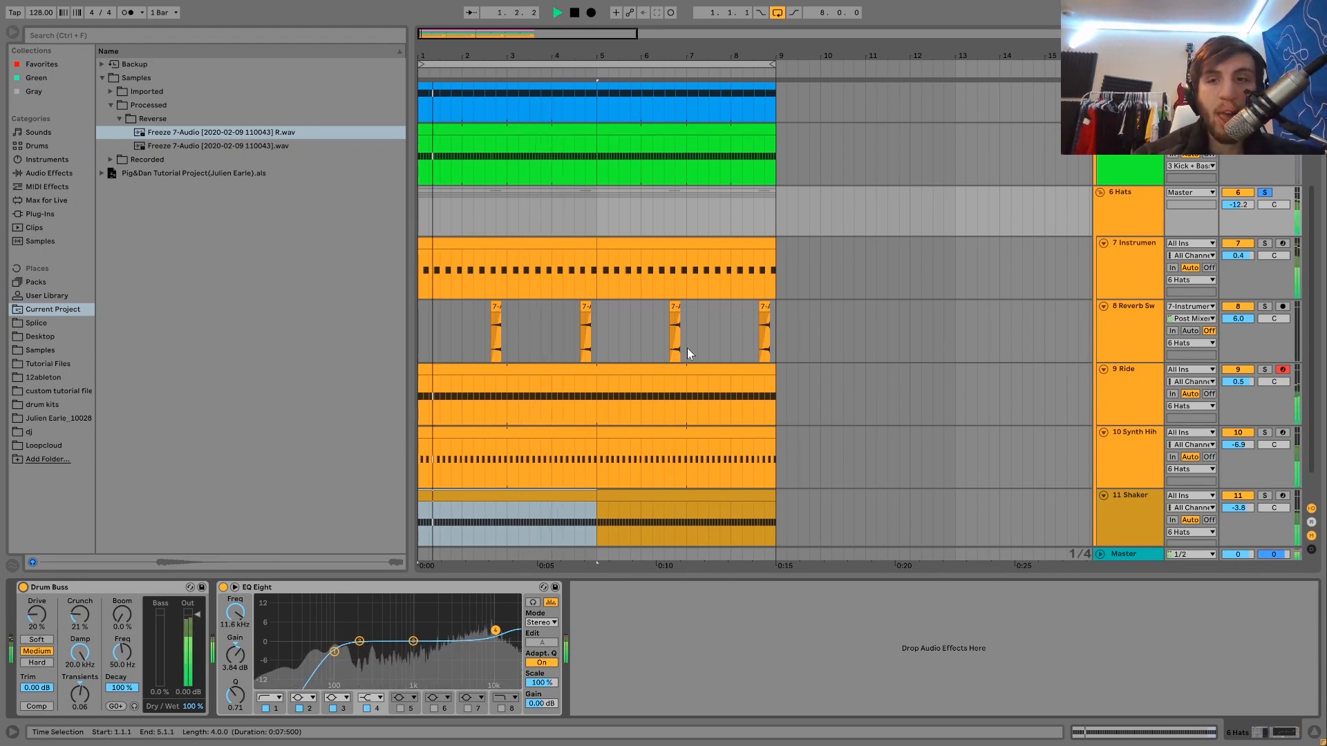
pyautogui.click(1268, 193)
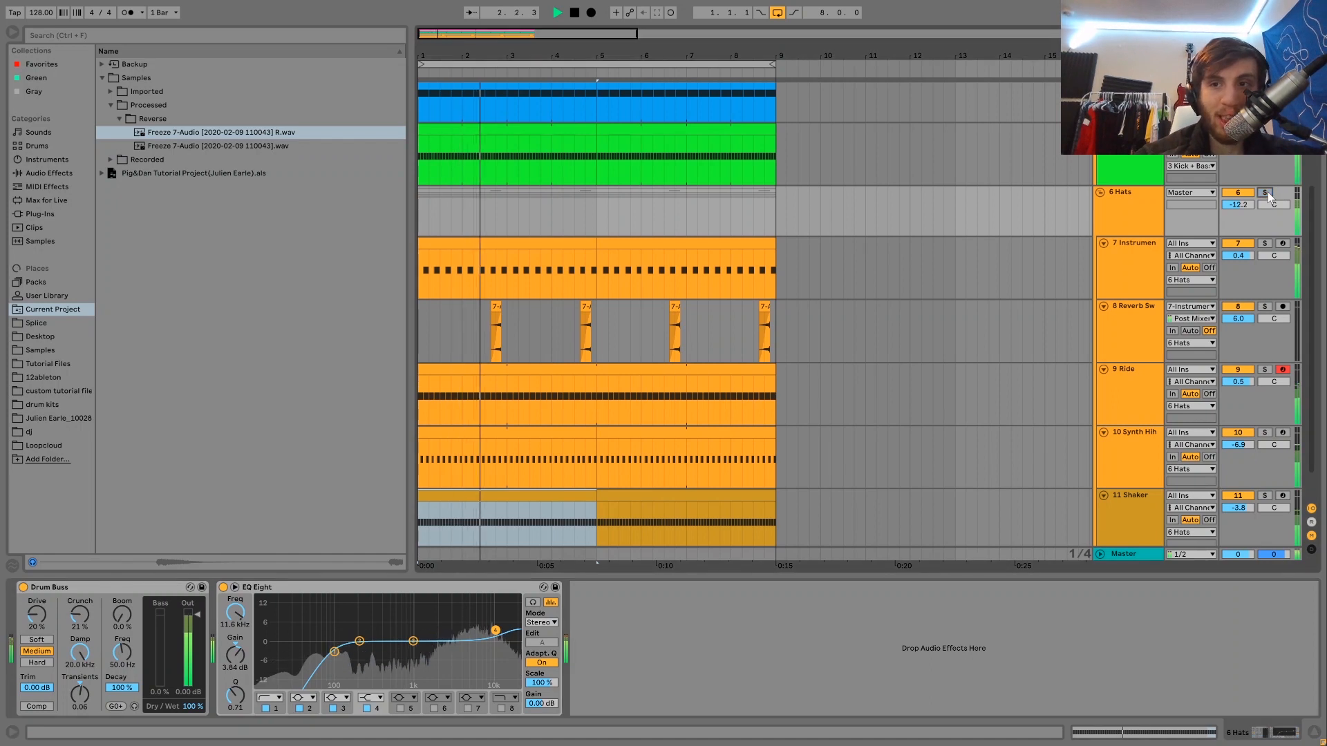
pyautogui.click(1267, 193)
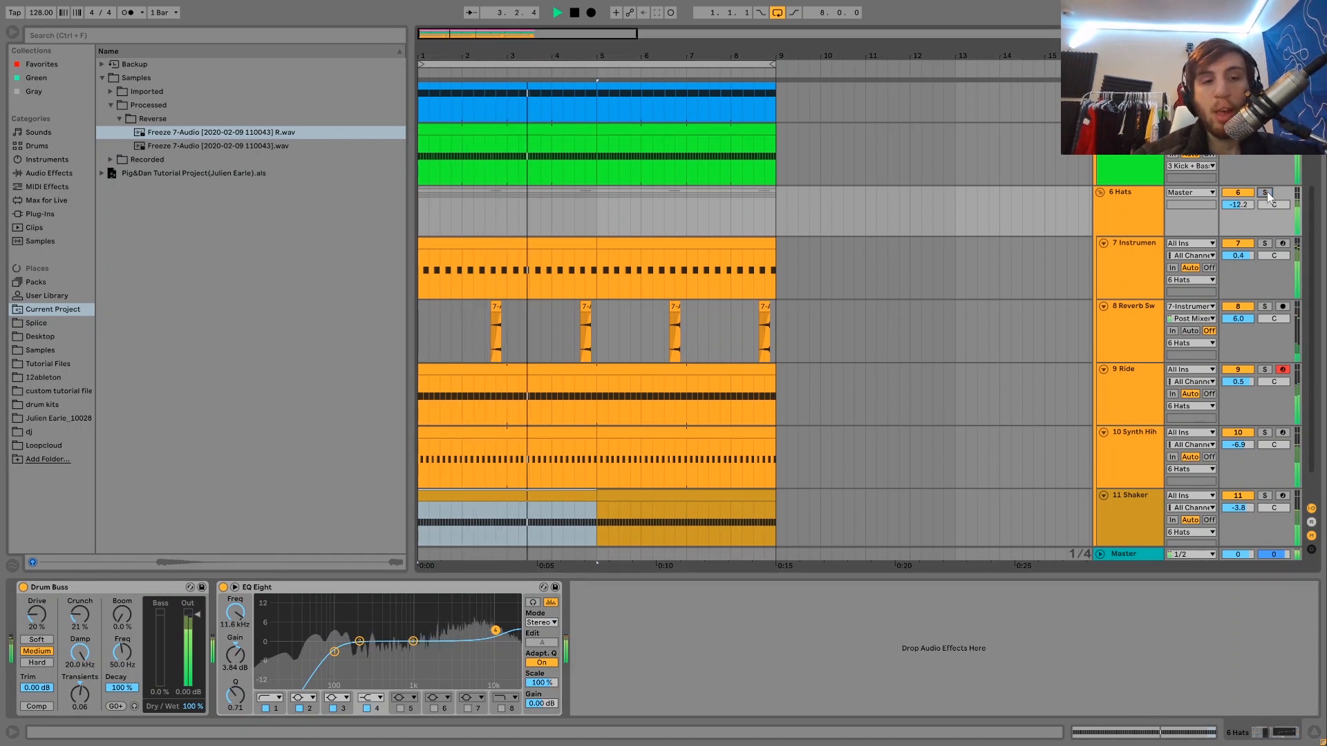
pyautogui.press('space')
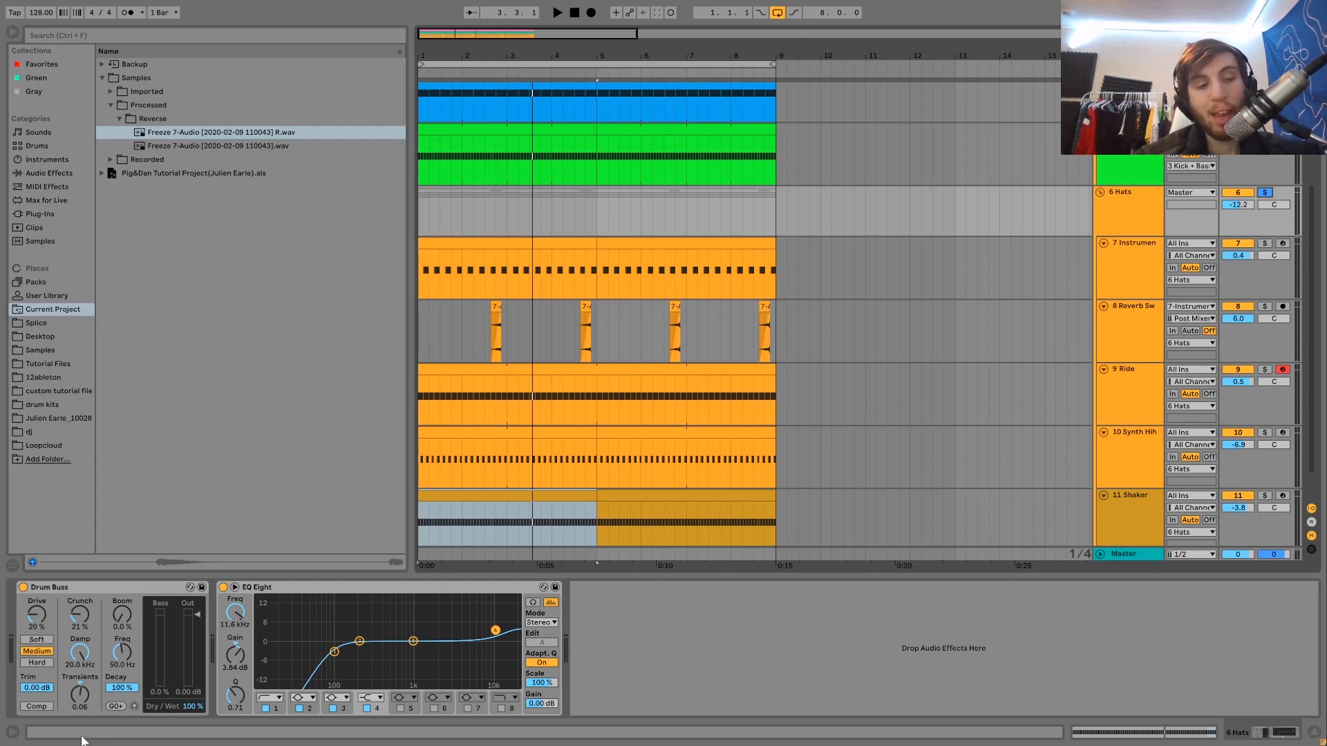
pyautogui.press('space')
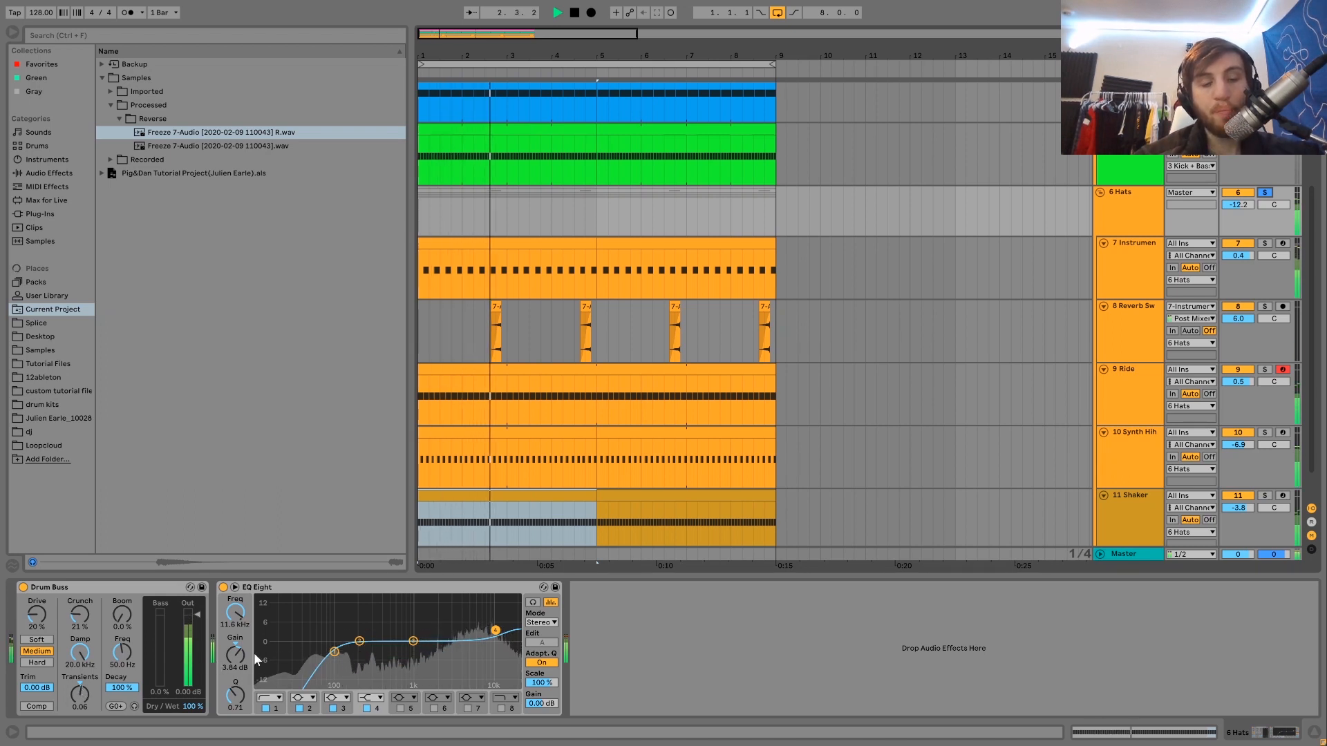
pyautogui.press('space')
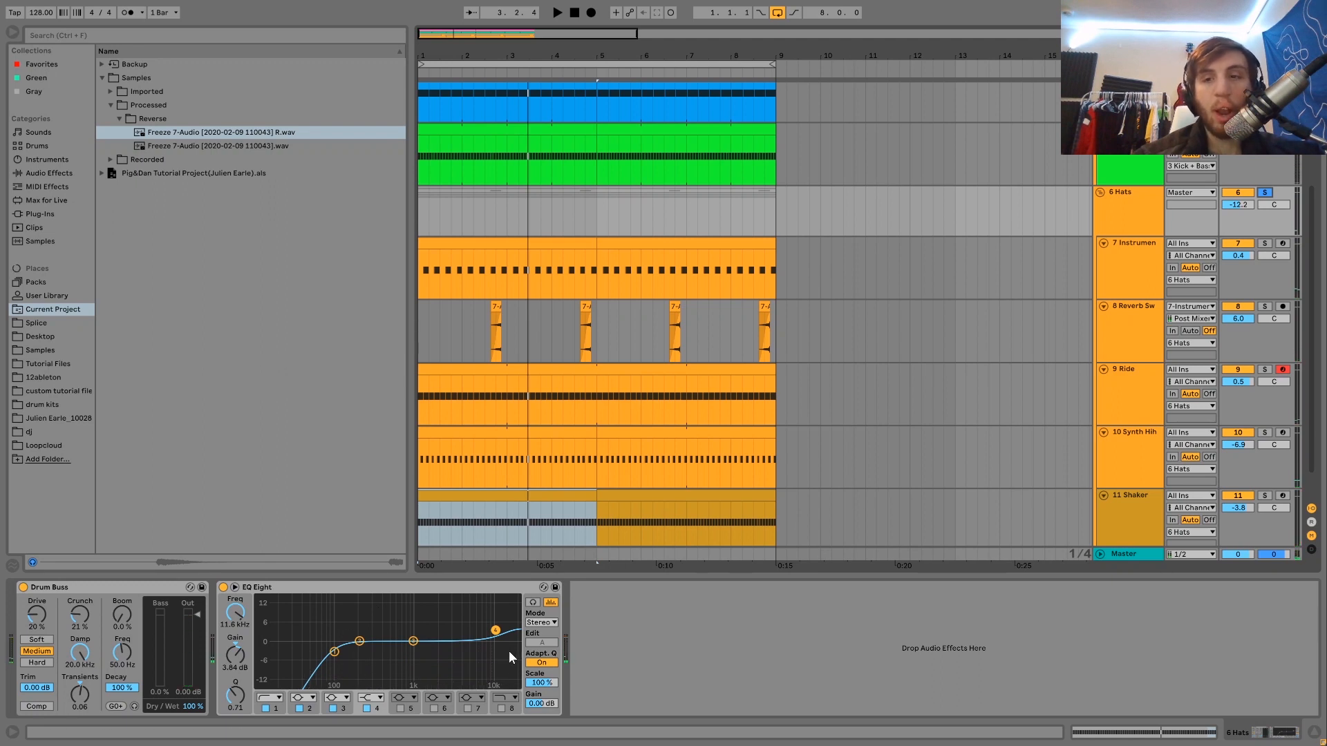
# Unsolo the Hats group and play the complete arrangement from the start with all tracks together.
pyautogui.click(1265, 194)
pyautogui.press('space')
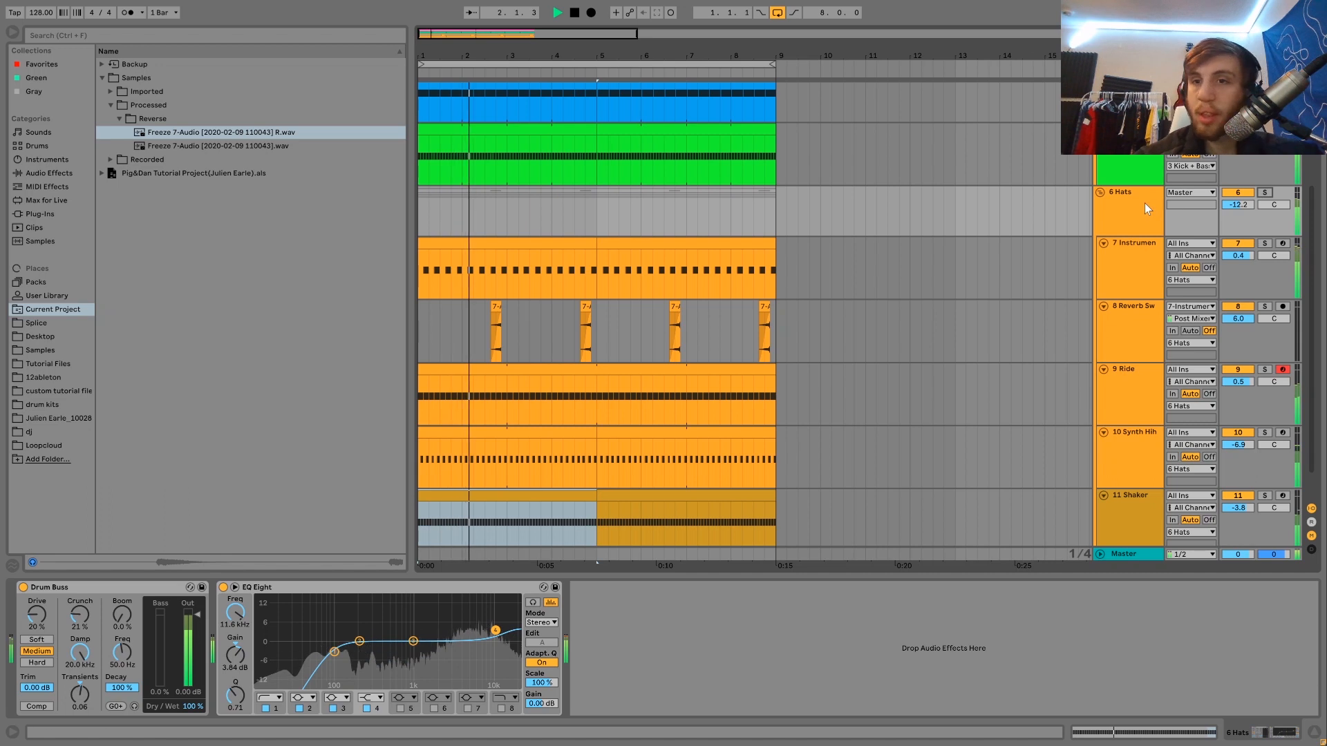
pyautogui.press('space')
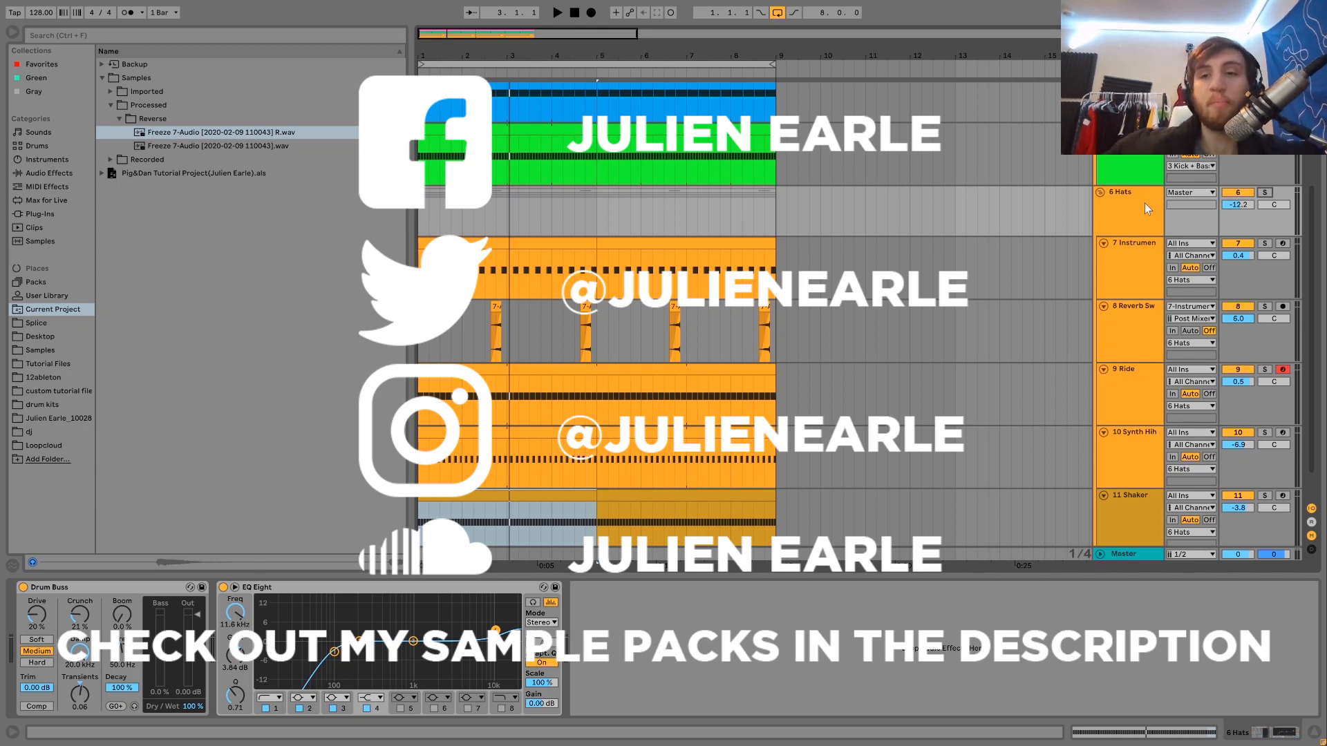
pyautogui.scroll(3, 1145, 203)
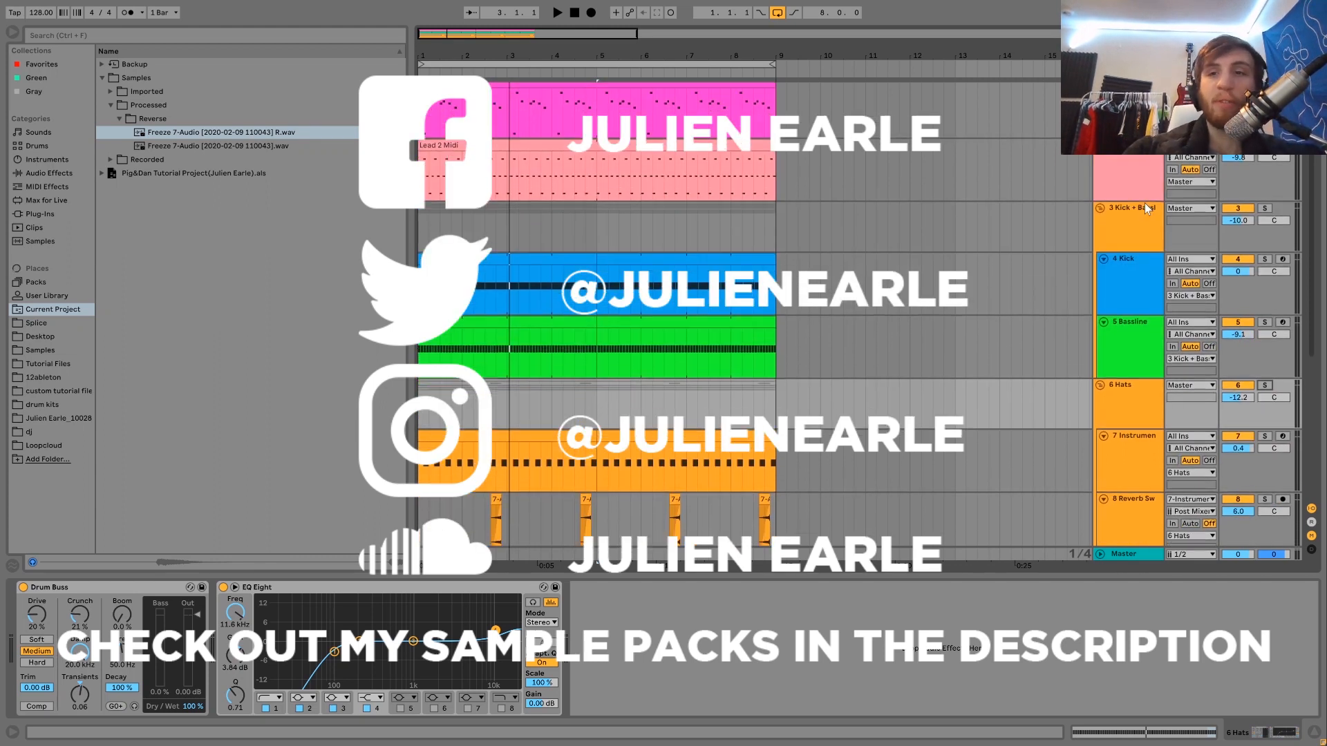